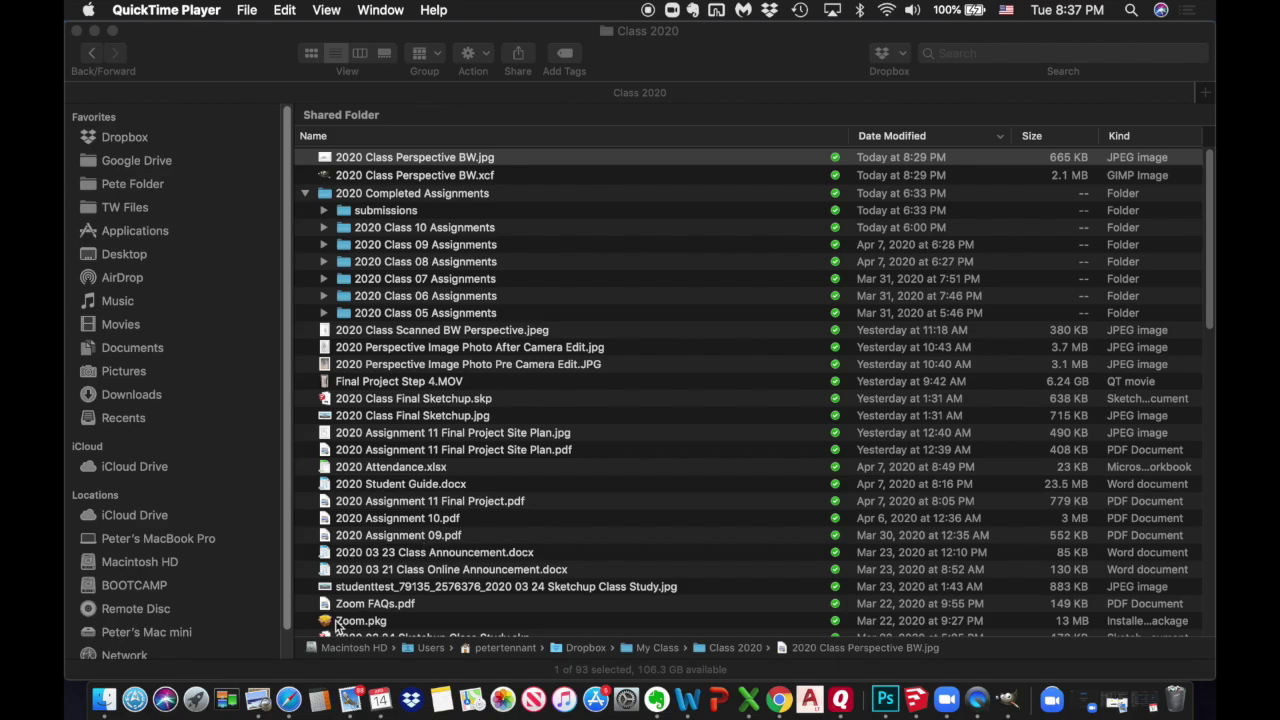
Step: Open a new Safari window and go to the gimp.org website
click(289, 700)
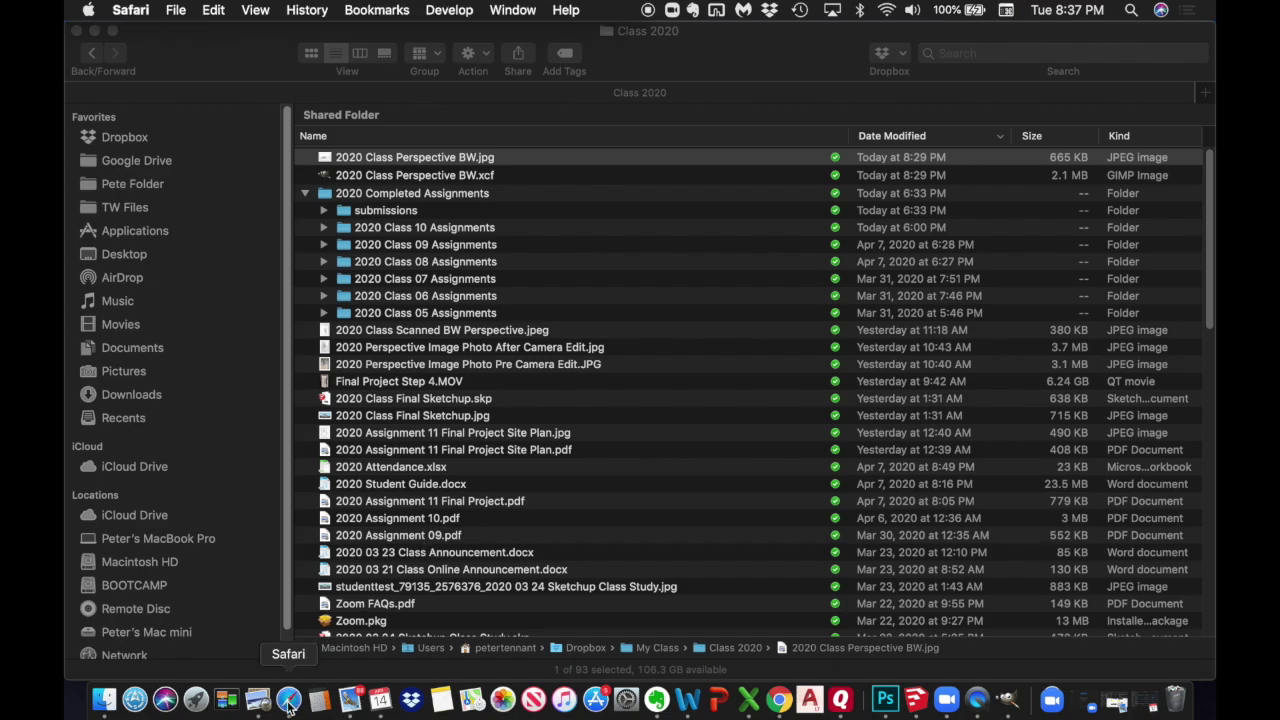
right_click(288, 702)
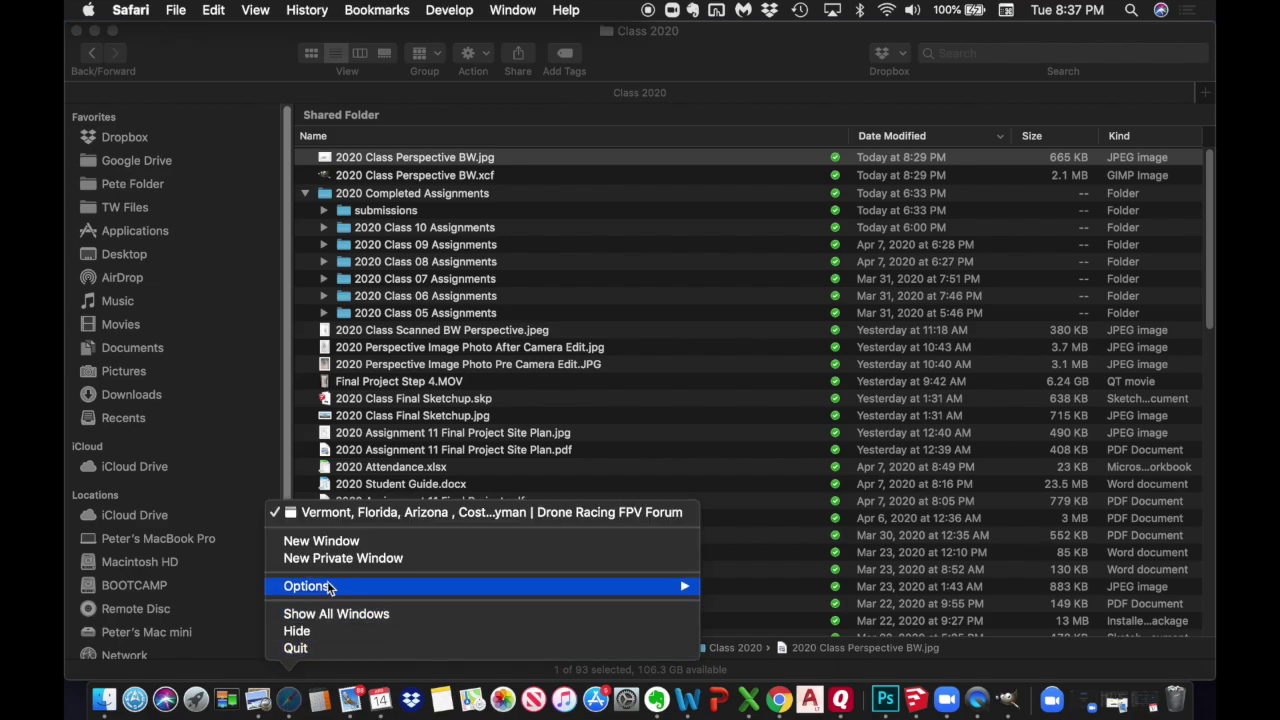
click(330, 541)
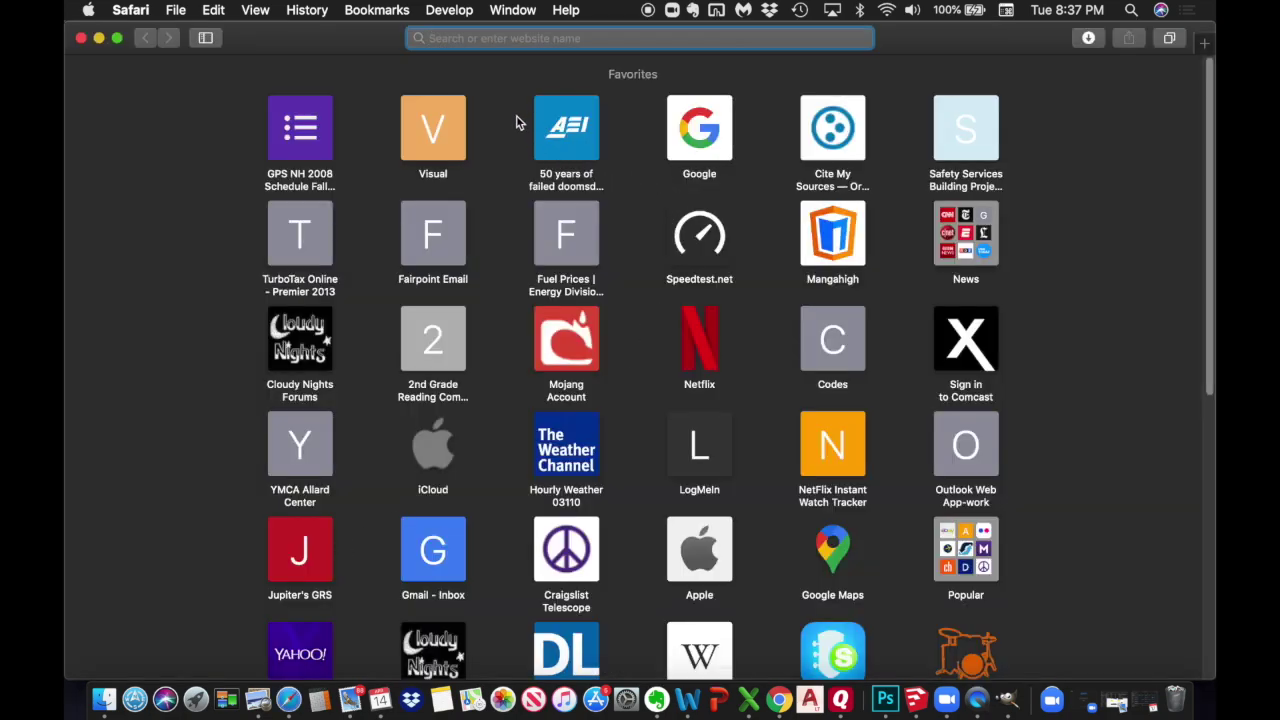
text(gimp.org)
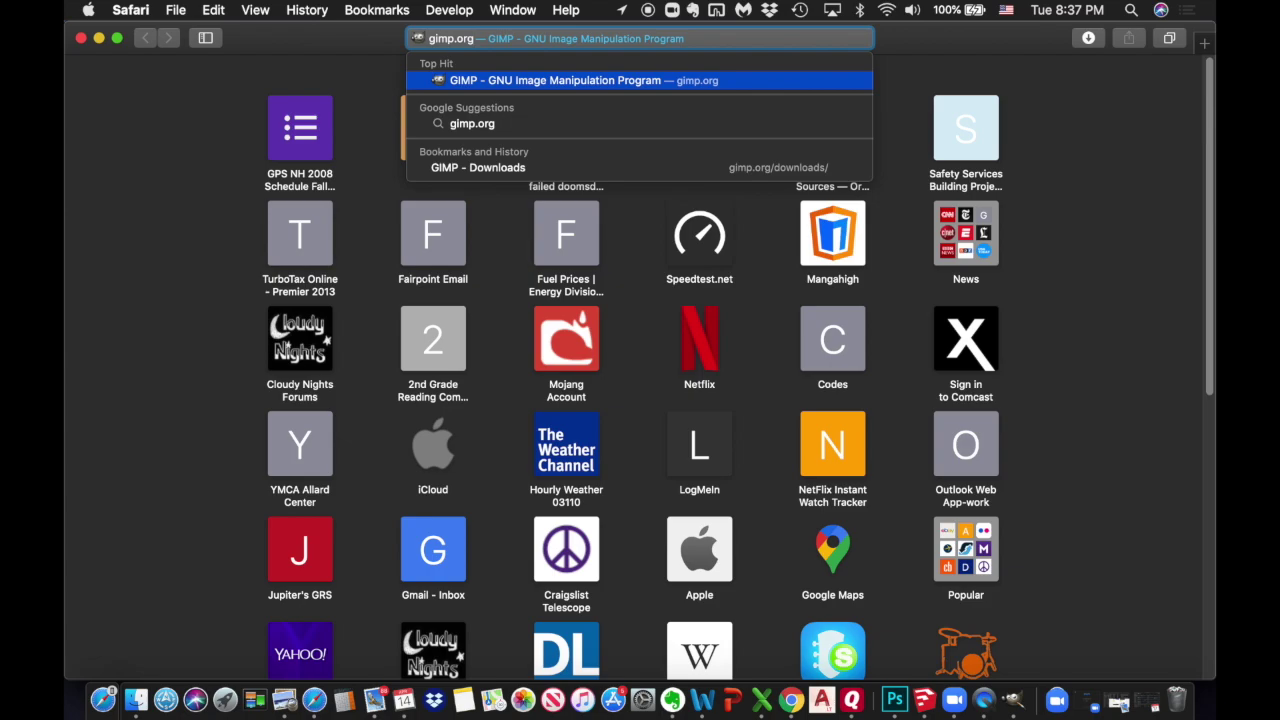
key(Return)
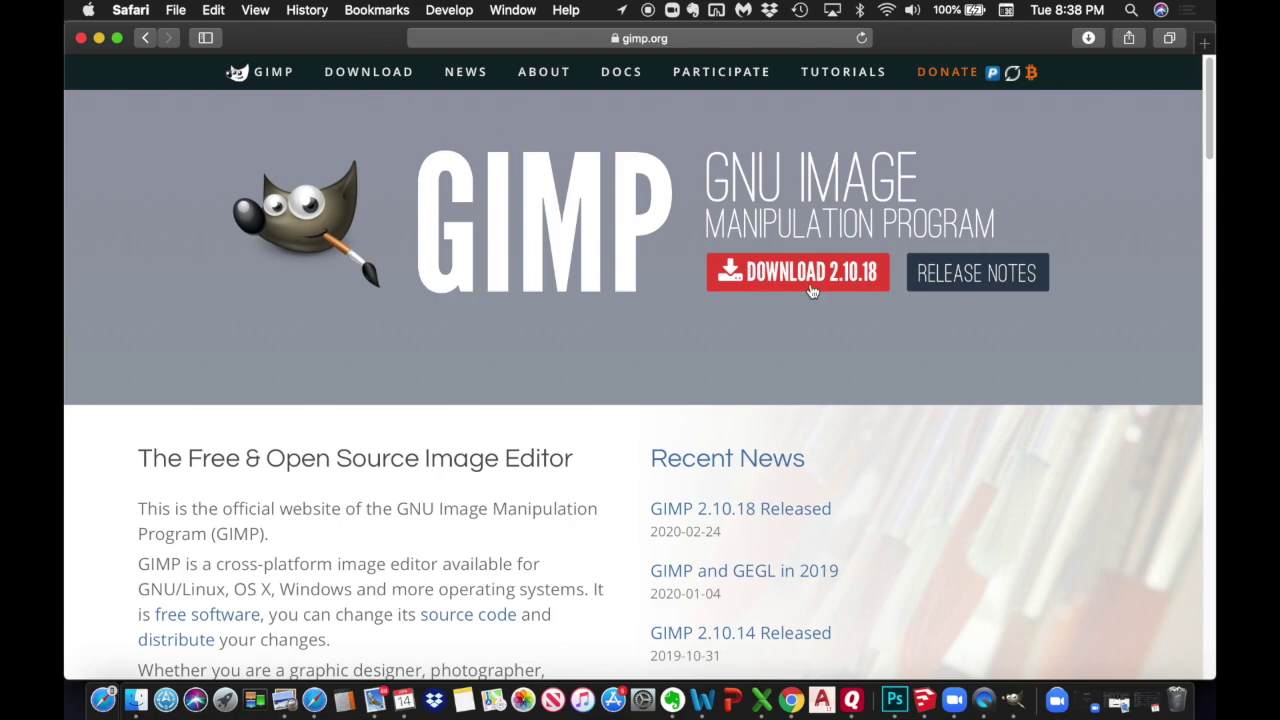
Step: Open the GIMP downloads page and examine the download options for macOS
click(398, 77)
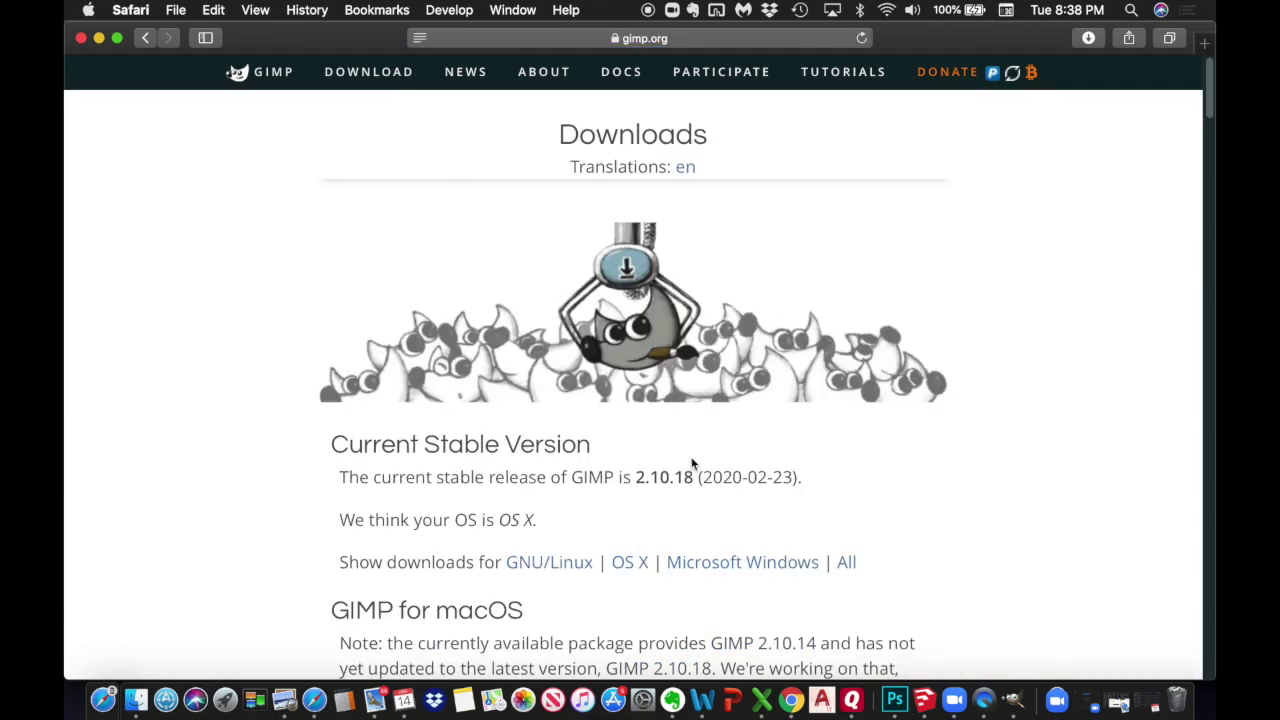
scroll(692, 464, down, 3)
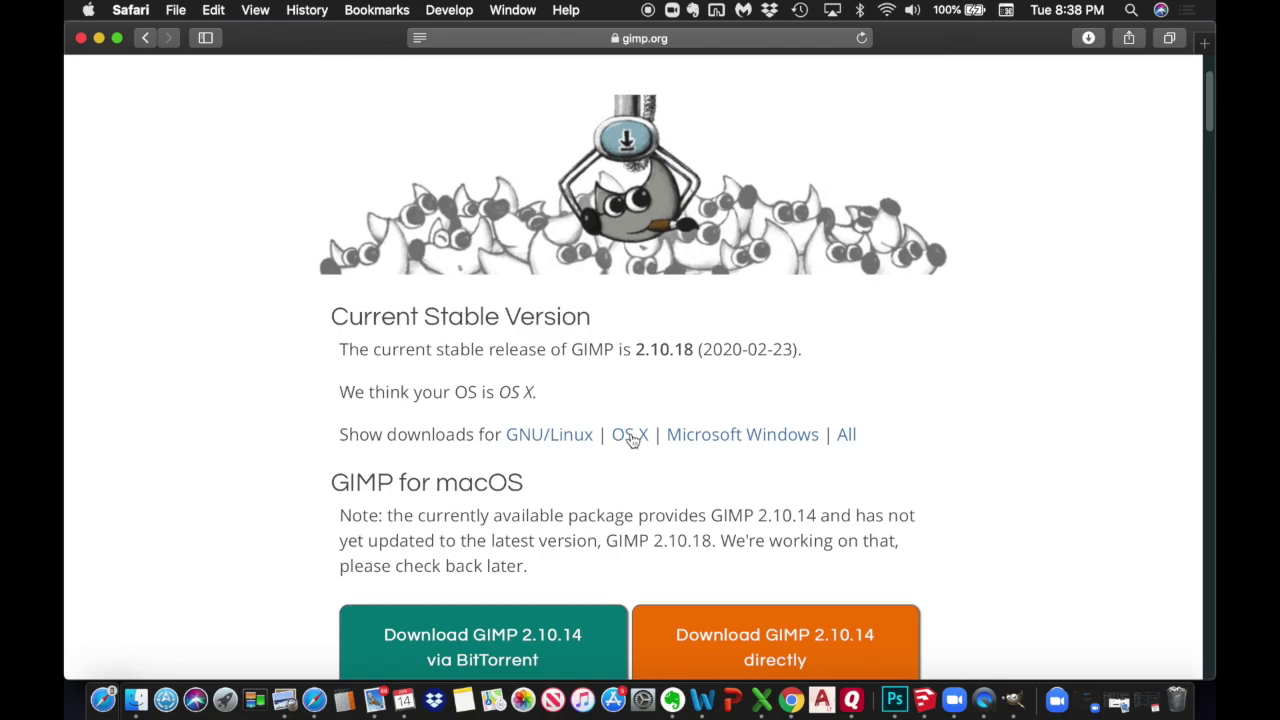
scroll(631, 441, down, 8)
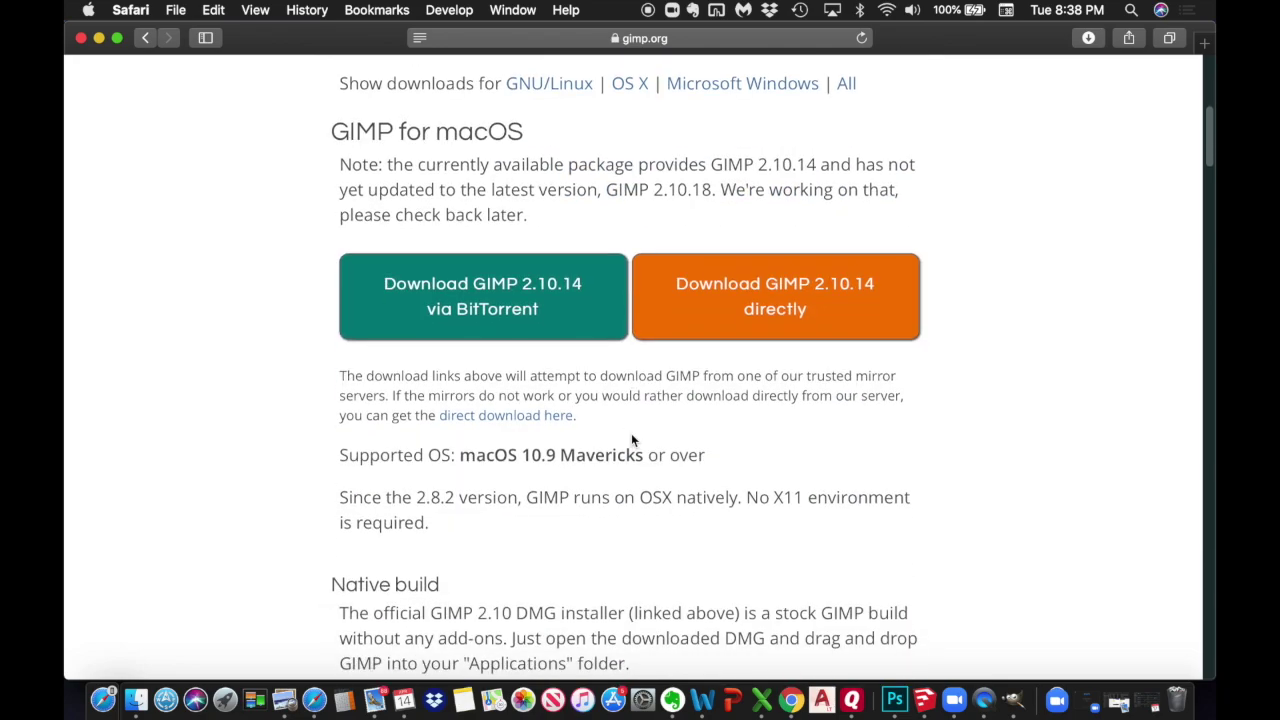
scroll(631, 440, down, 5)
scroll(631, 440, up, 10)
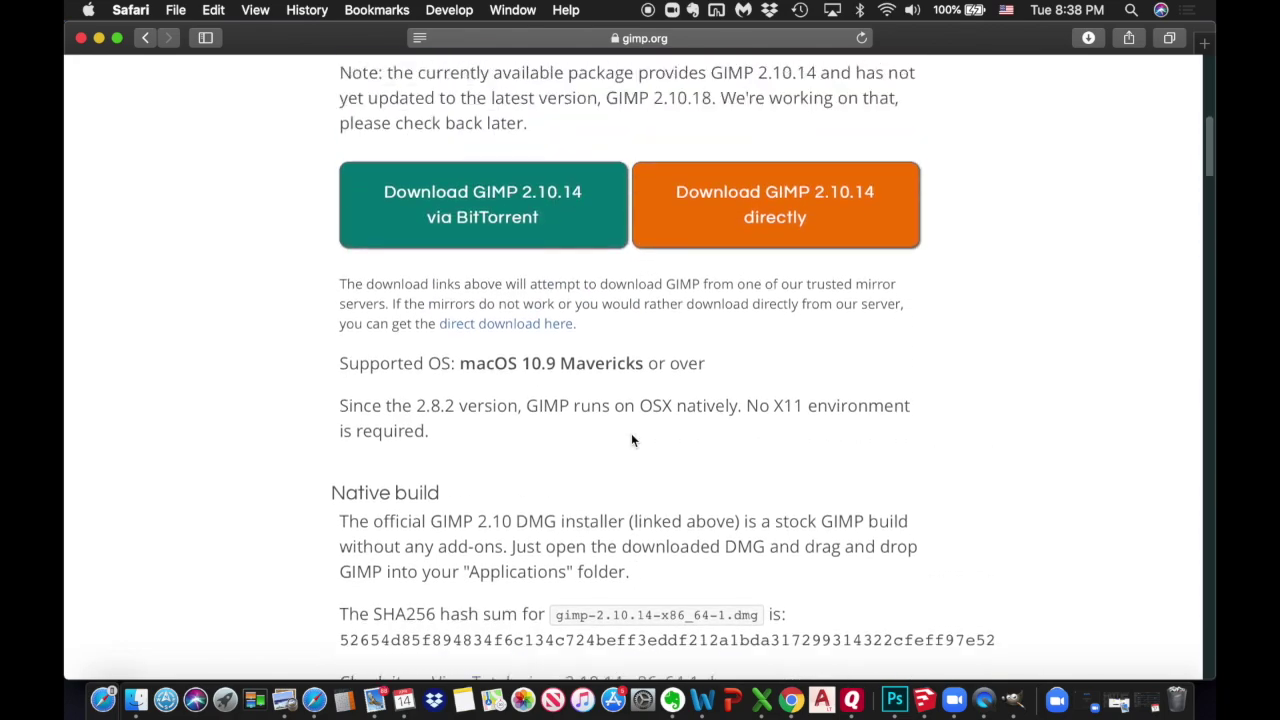
scroll(631, 440, up, 3)
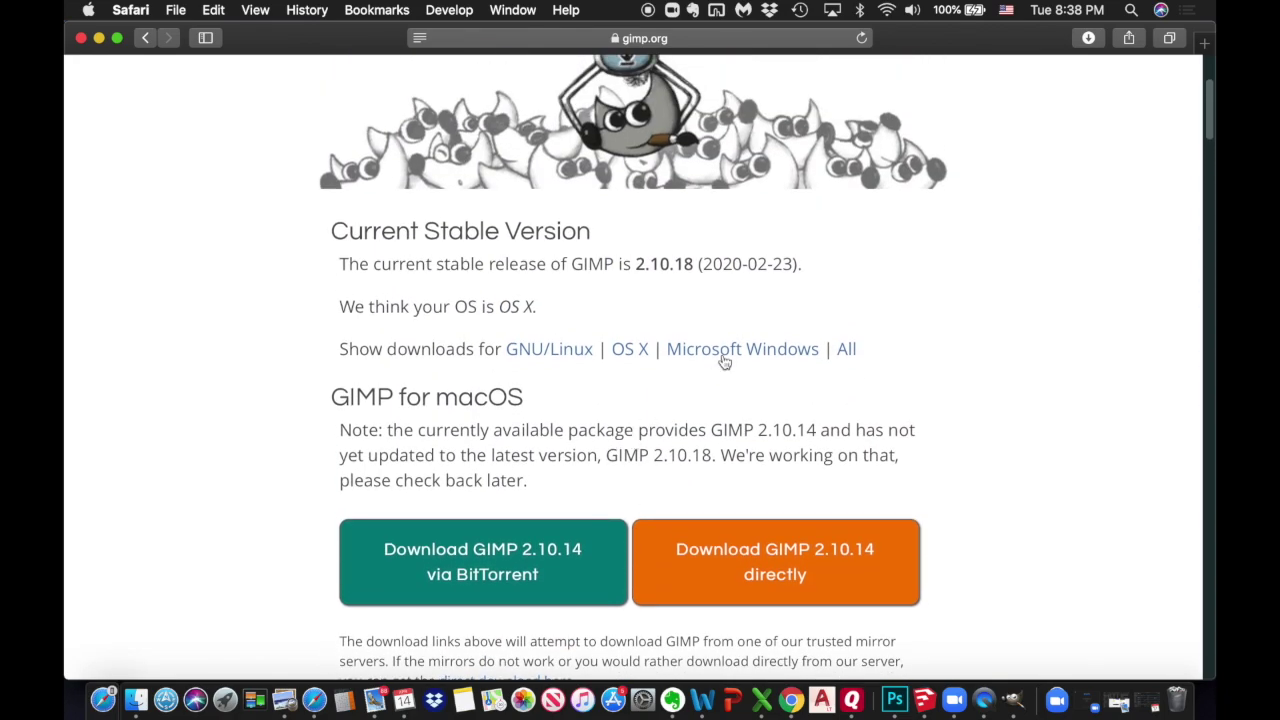
Step: Compare the Microsoft Windows downloads with the OS X ones and close the browser window
click(729, 350)
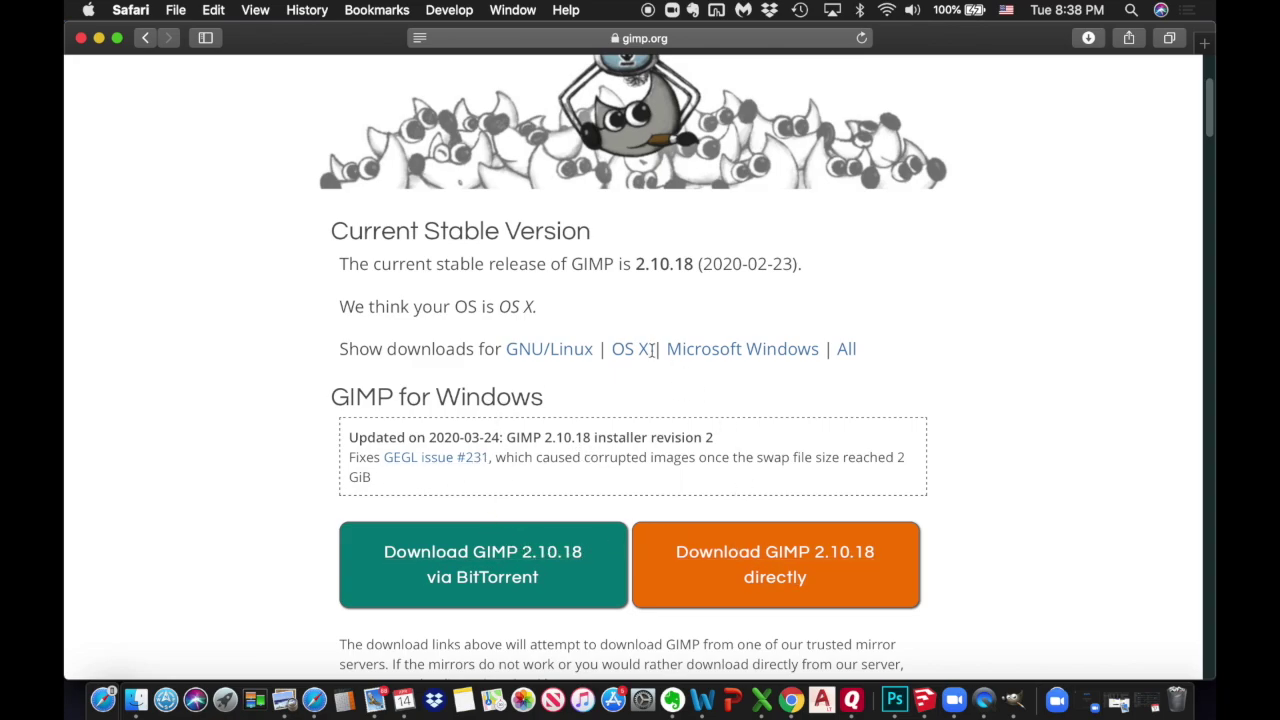
click(633, 354)
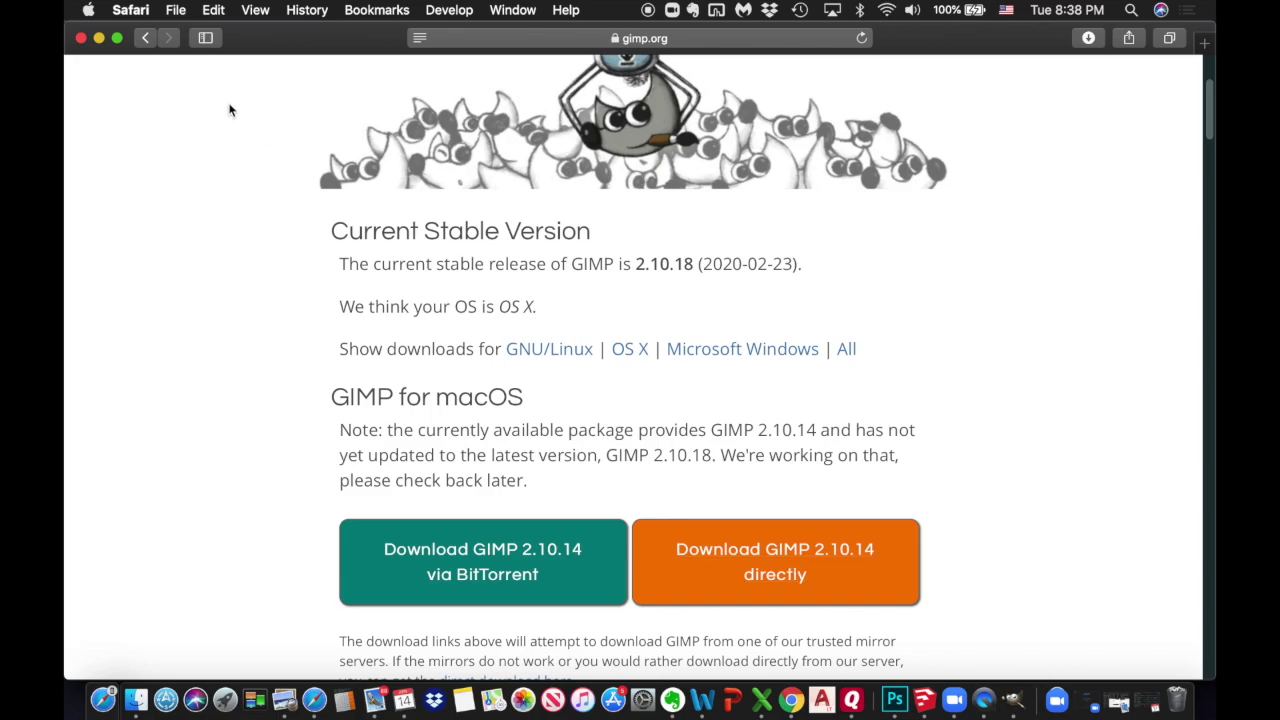
click(81, 38)
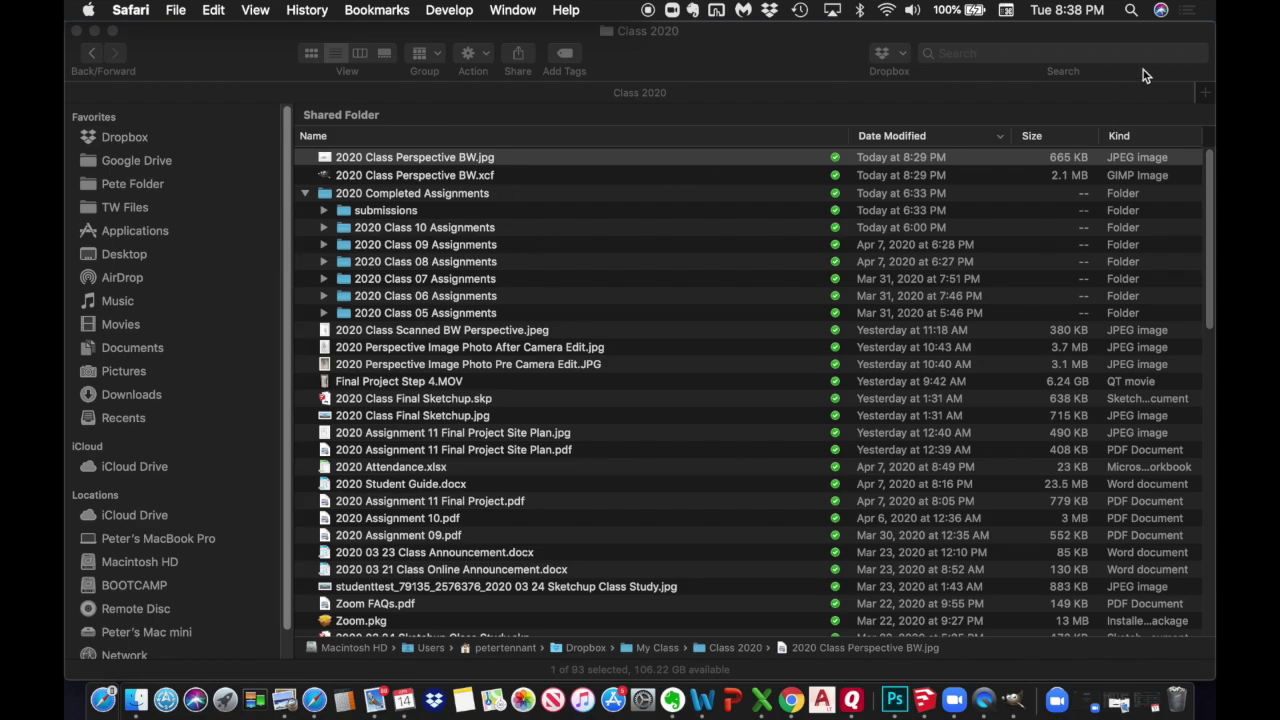
Step: Quit the running GIMP and relaunch GIMP-2.10 from a Spotlight search for "gimp"
right_click(1010, 705)
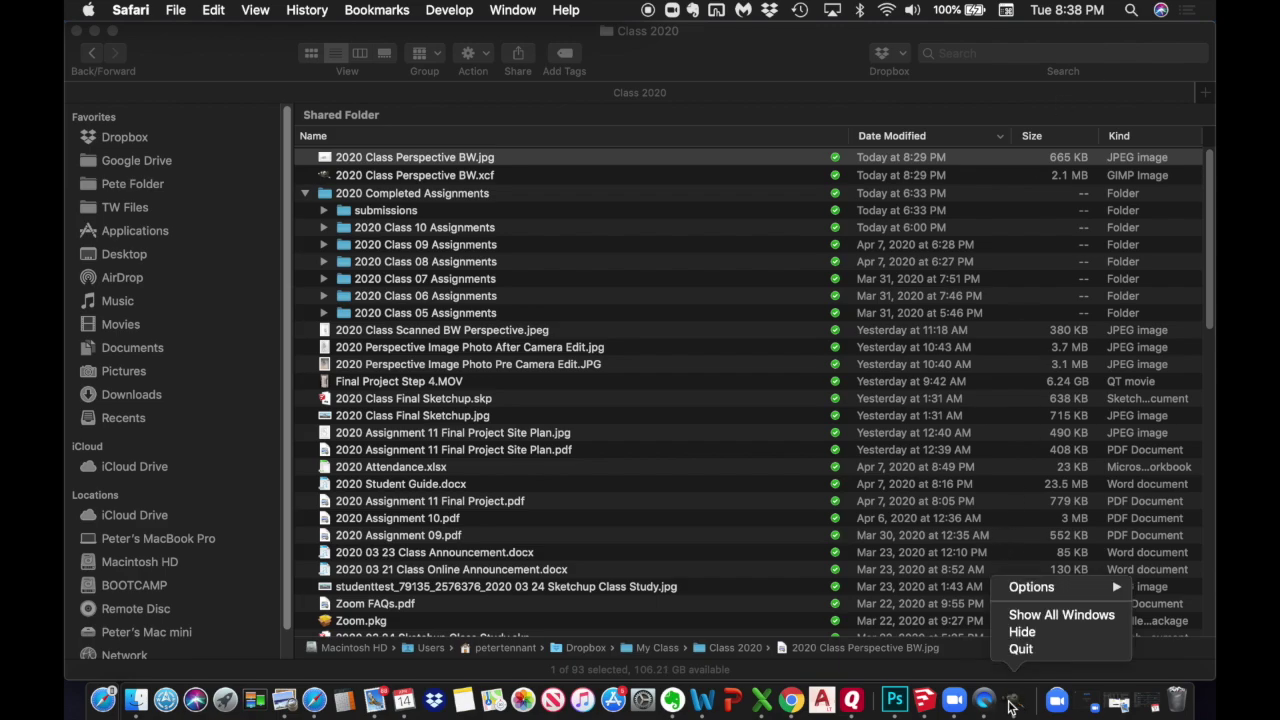
click(1018, 649)
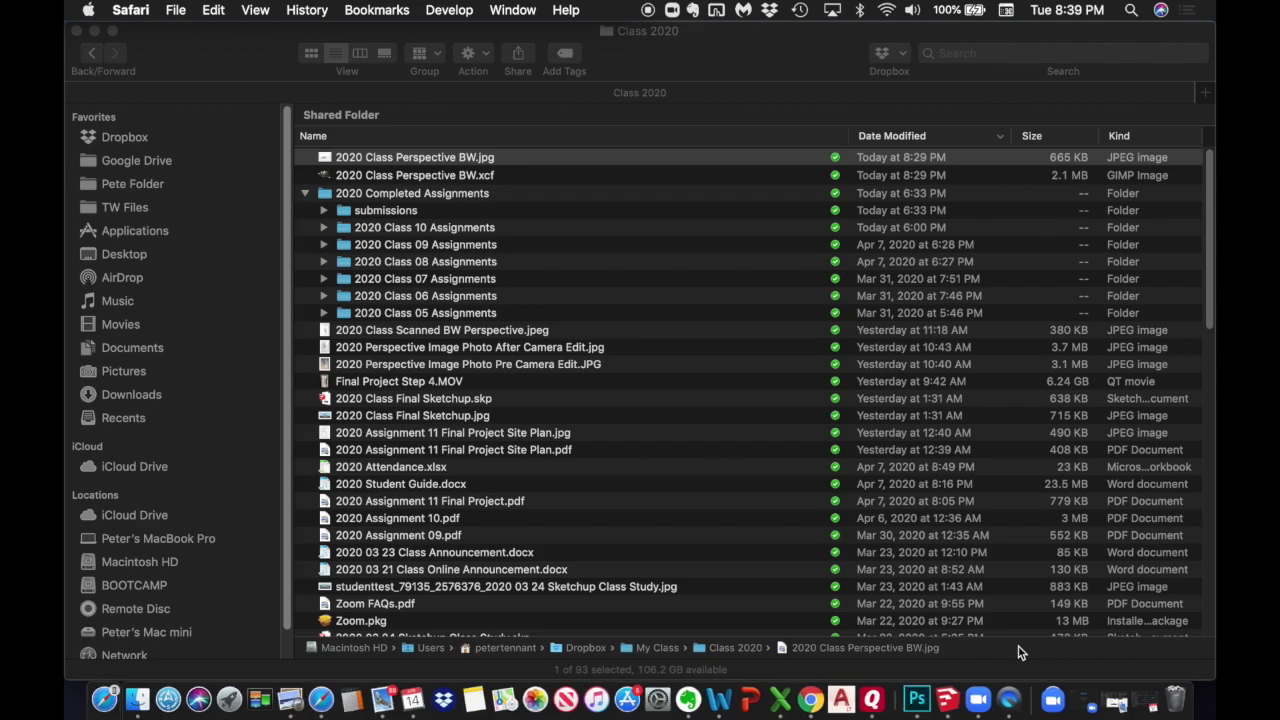
click(1133, 11)
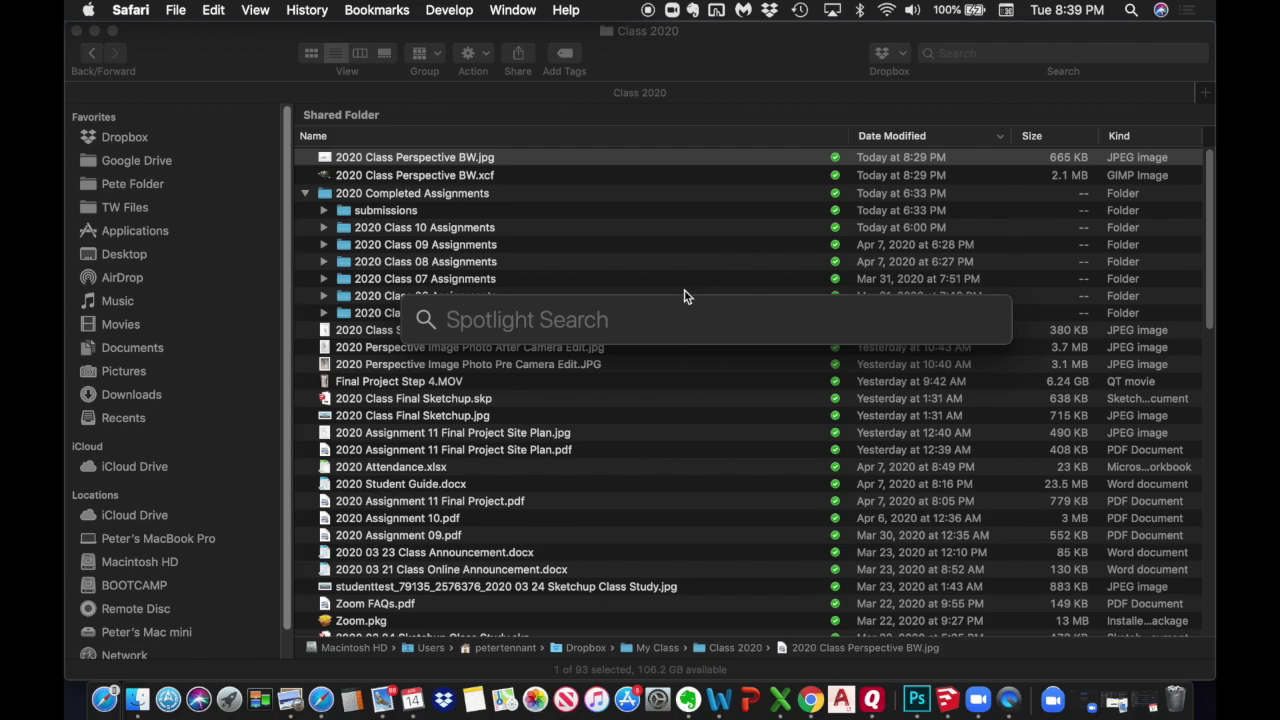
text(gimp)
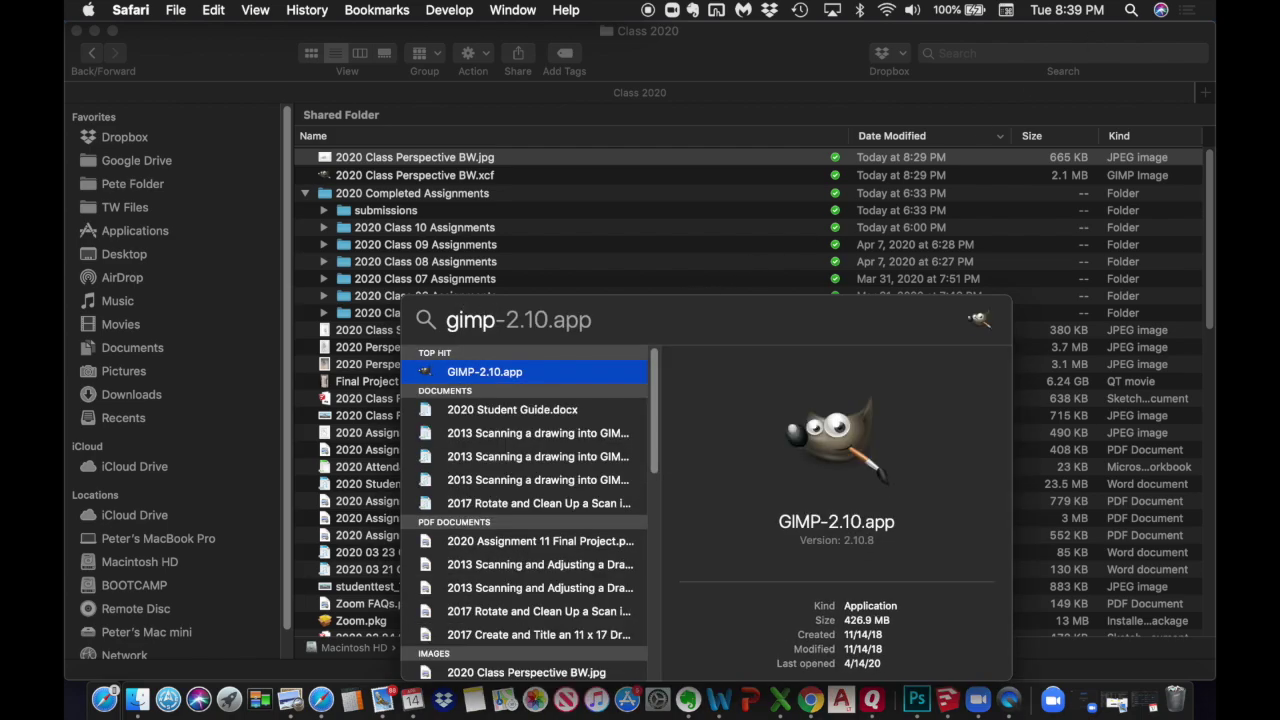
double_click(470, 372)
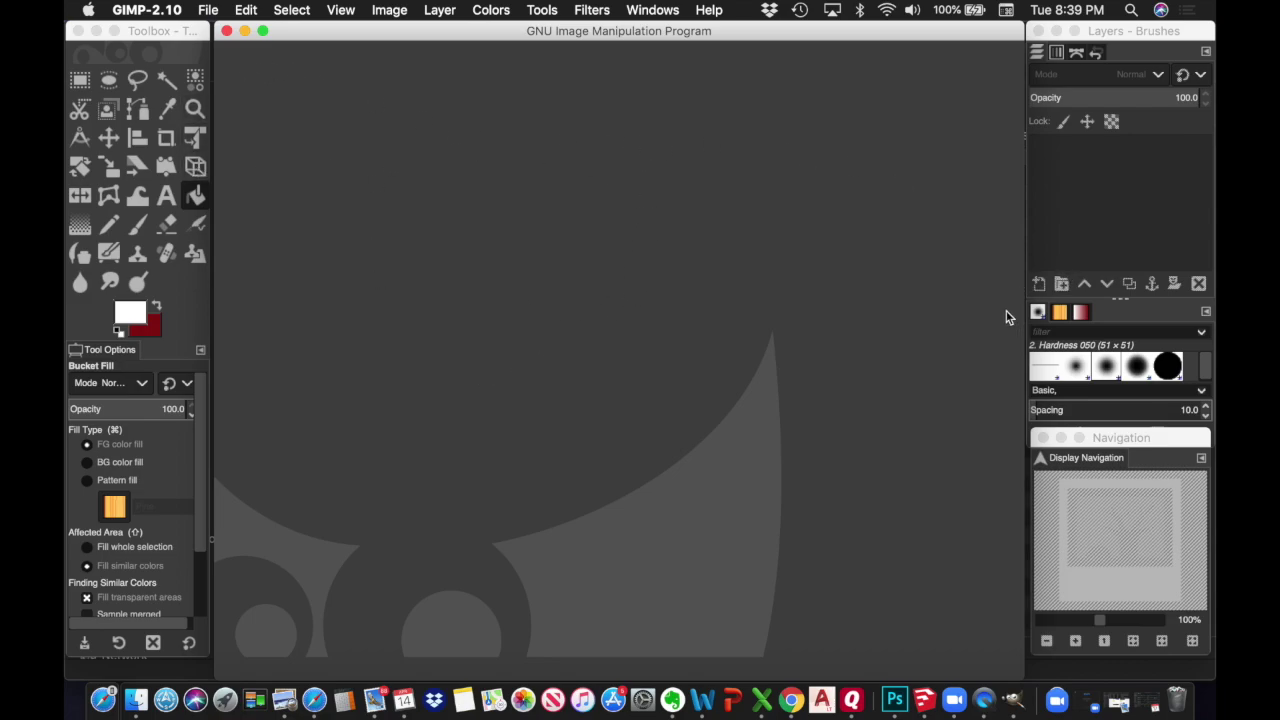
Step: Examine GIMP's window options and its list of dockable dialogs
click(647, 11)
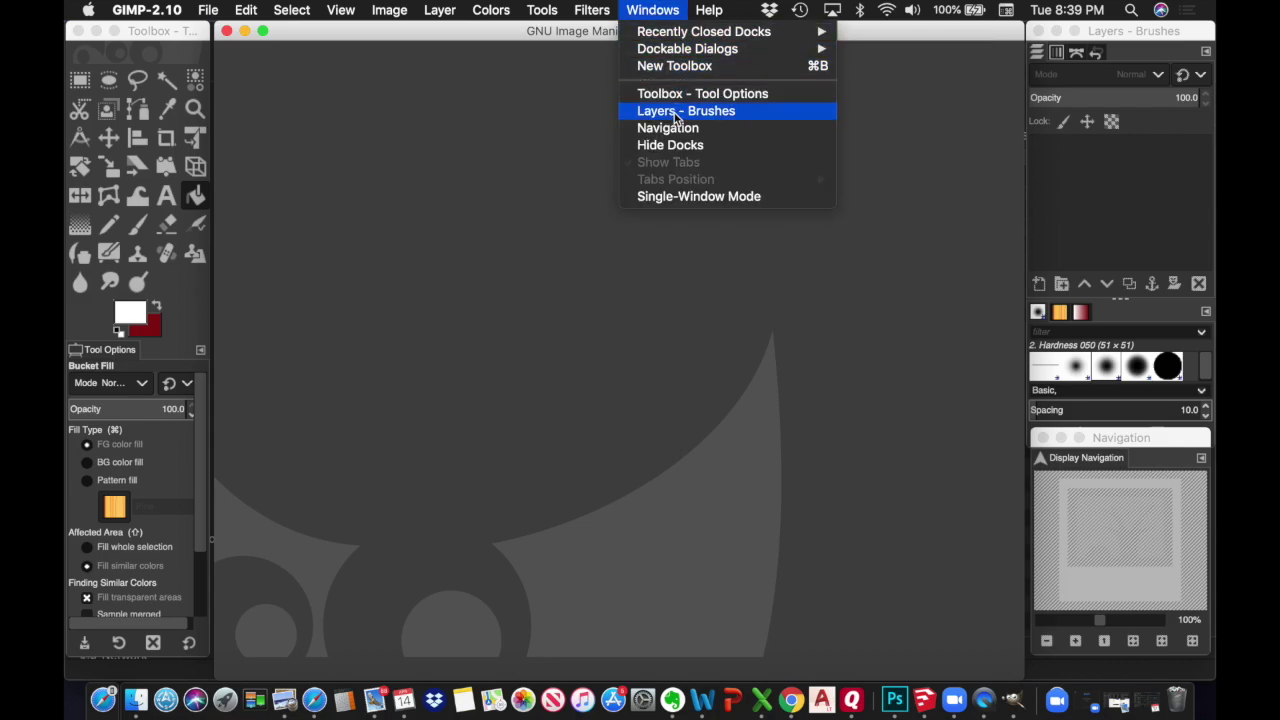
mouse_move(690, 57)
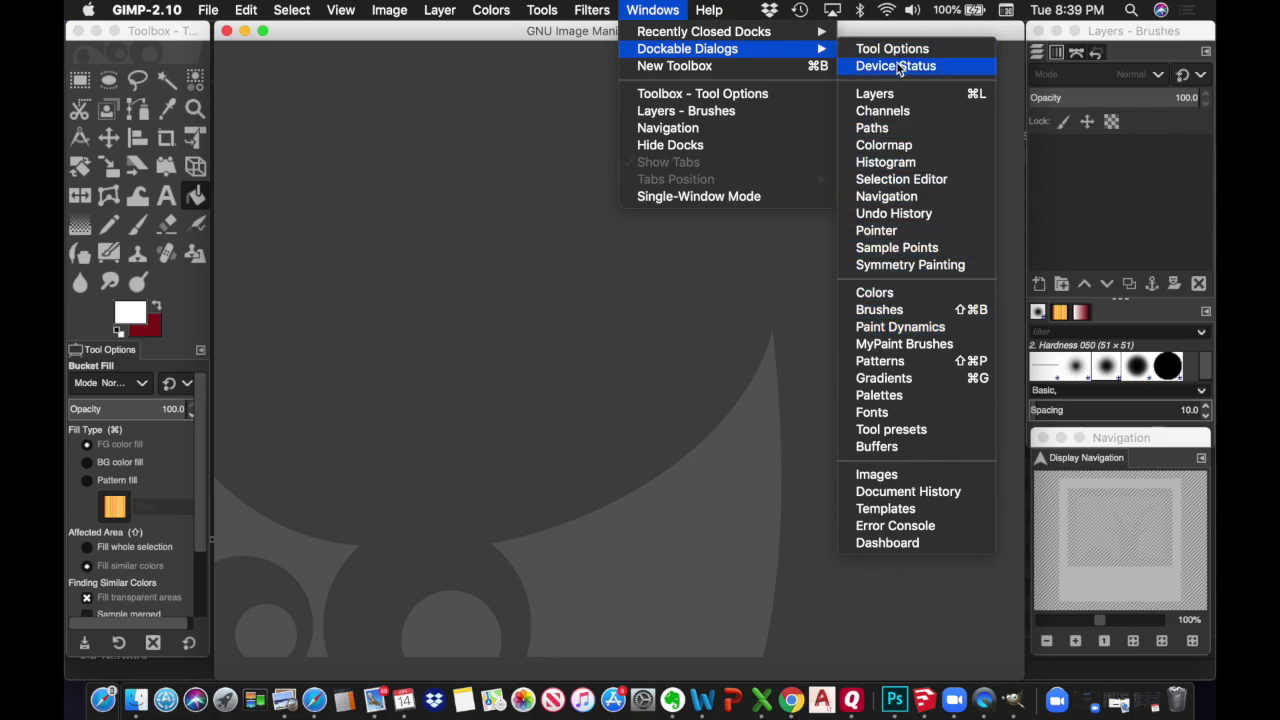
click(845, 48)
click(667, 10)
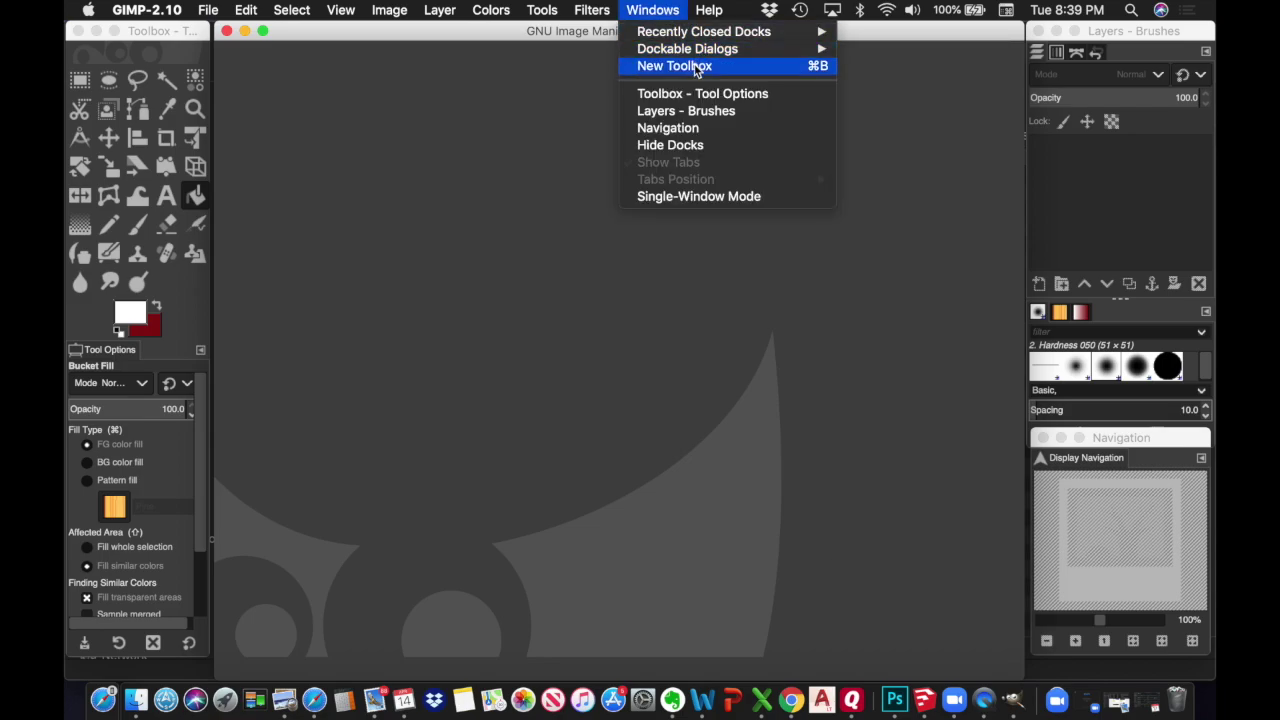
click(667, 12)
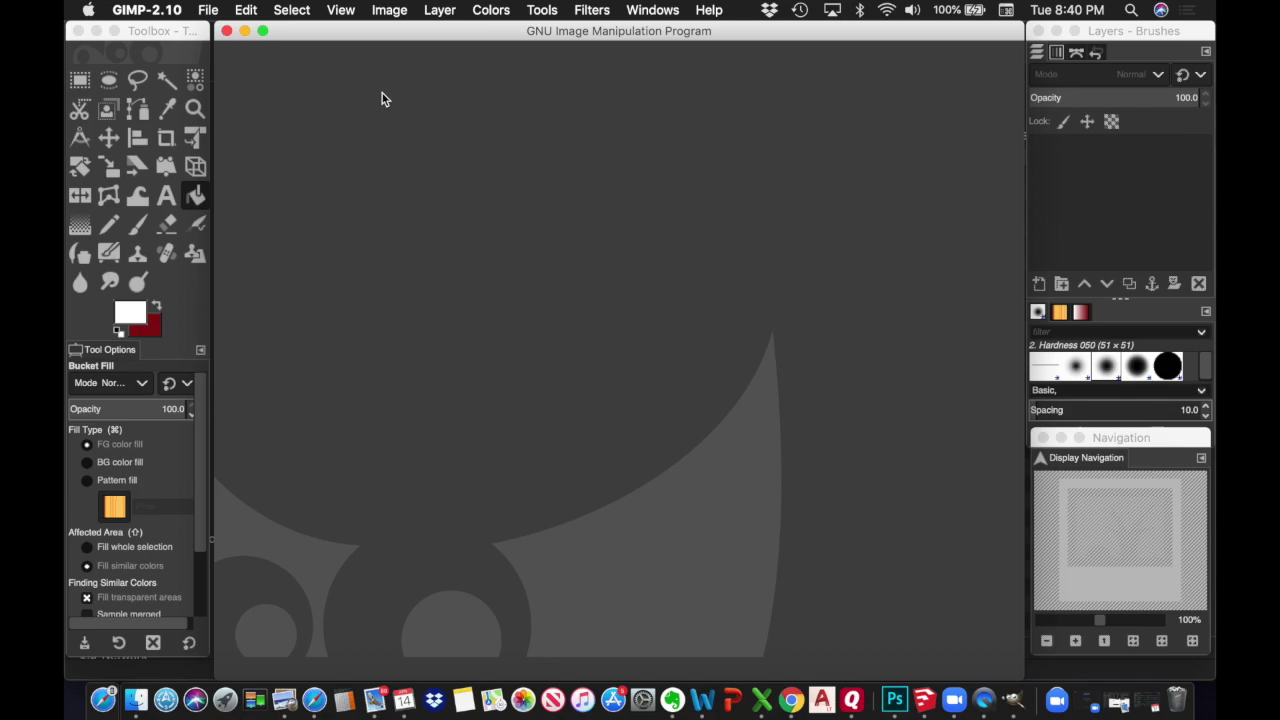
Step: Bring the Toolbox - Tool Options dock and the Layers - Brushes dock to the front
click(660, 14)
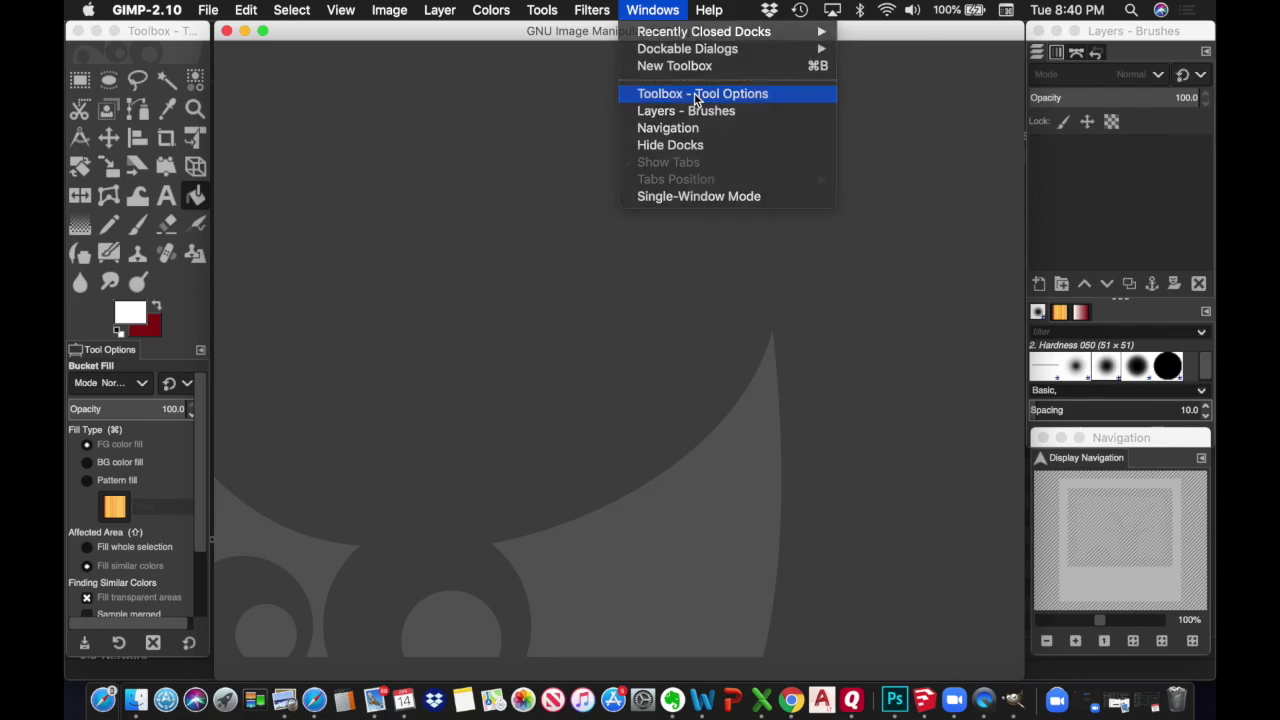
click(694, 93)
click(653, 12)
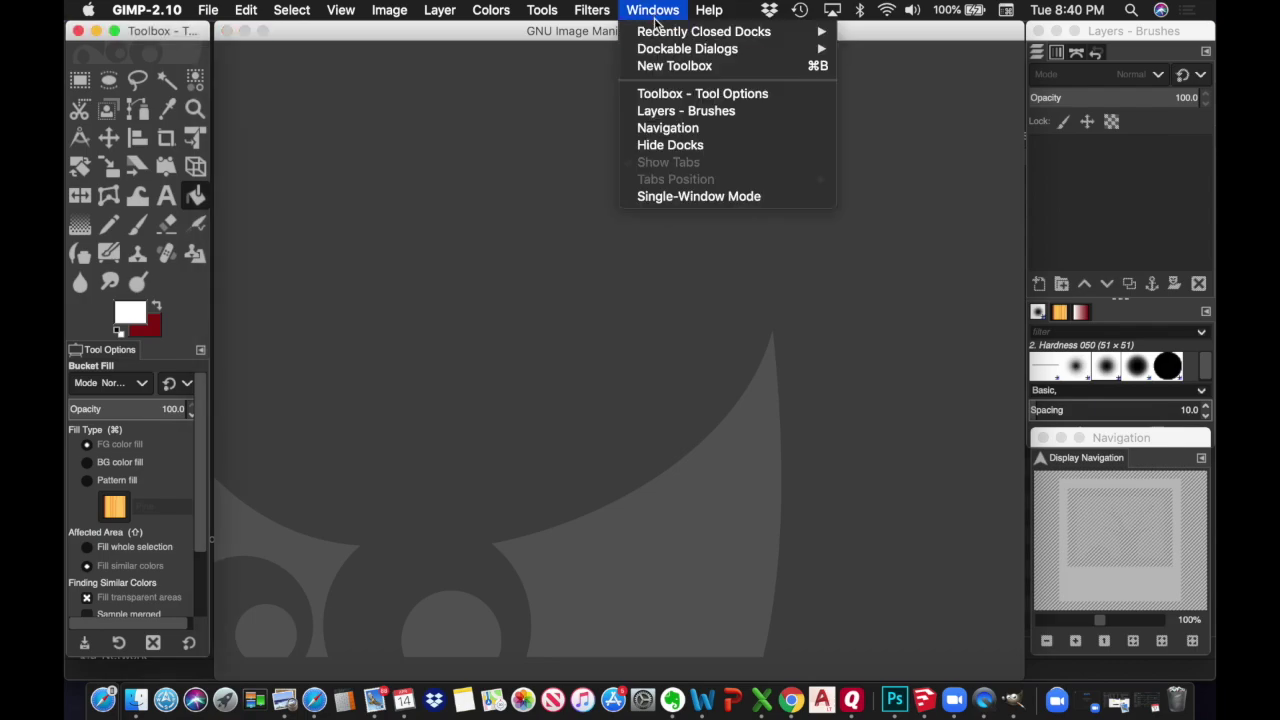
click(659, 114)
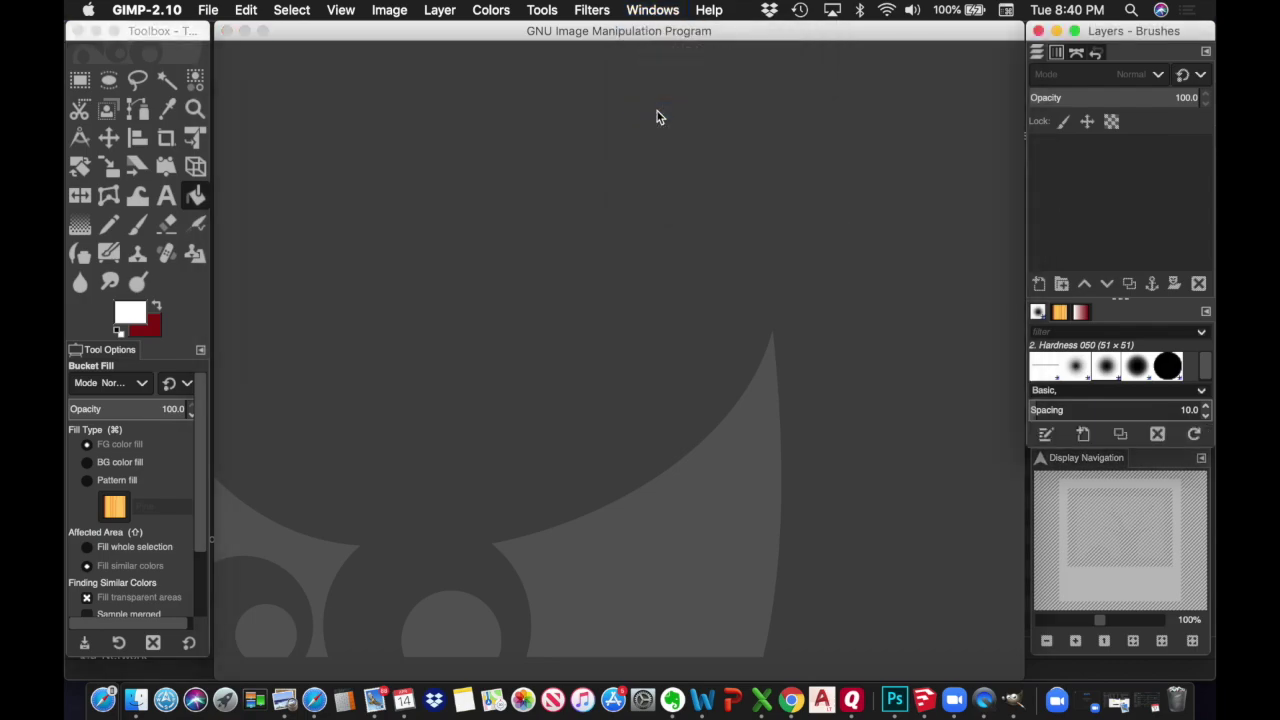
Step: Close the Layers - Brushes, Navigation and Toolbox docks so only the main image window remains
click(1039, 31)
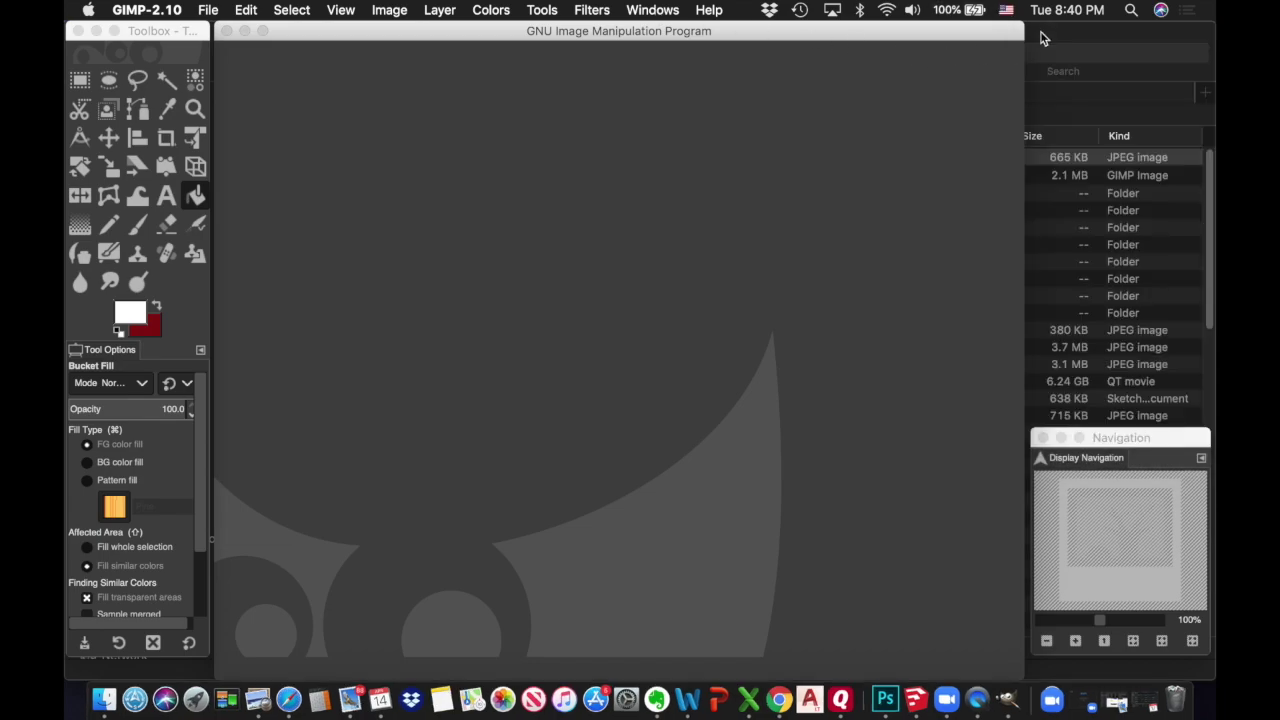
click(1042, 438)
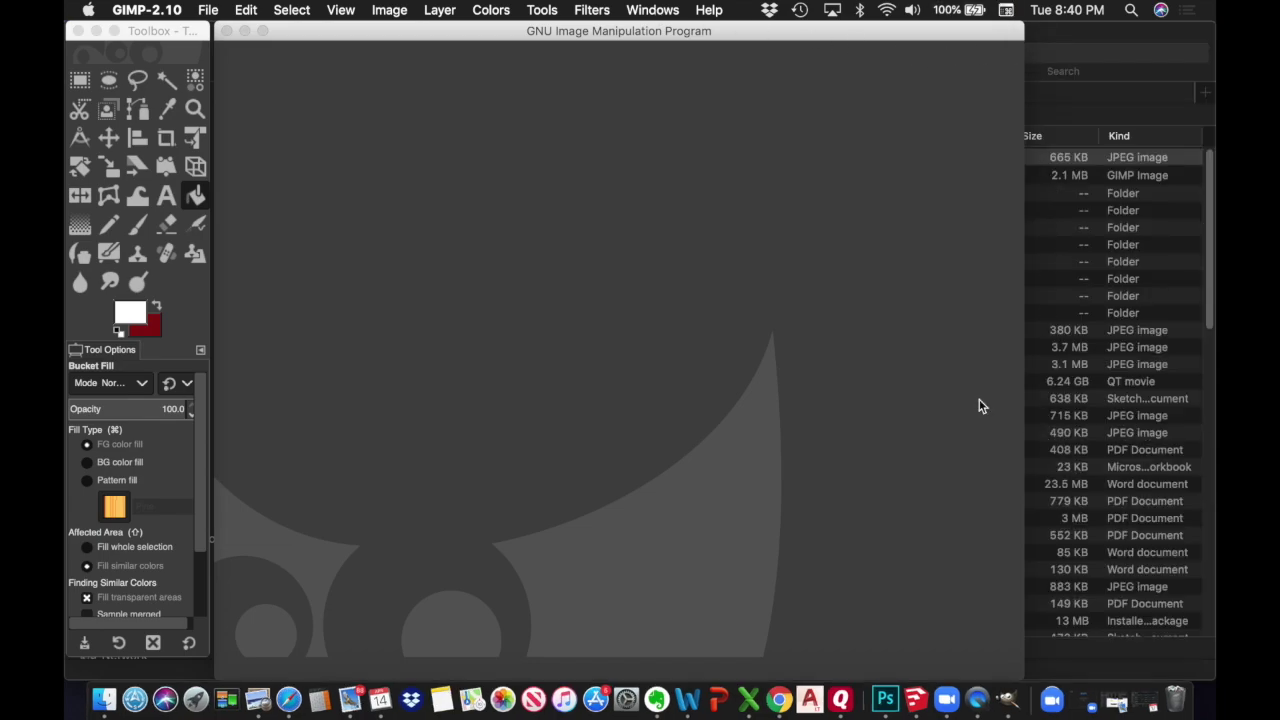
click(78, 31)
click(651, 11)
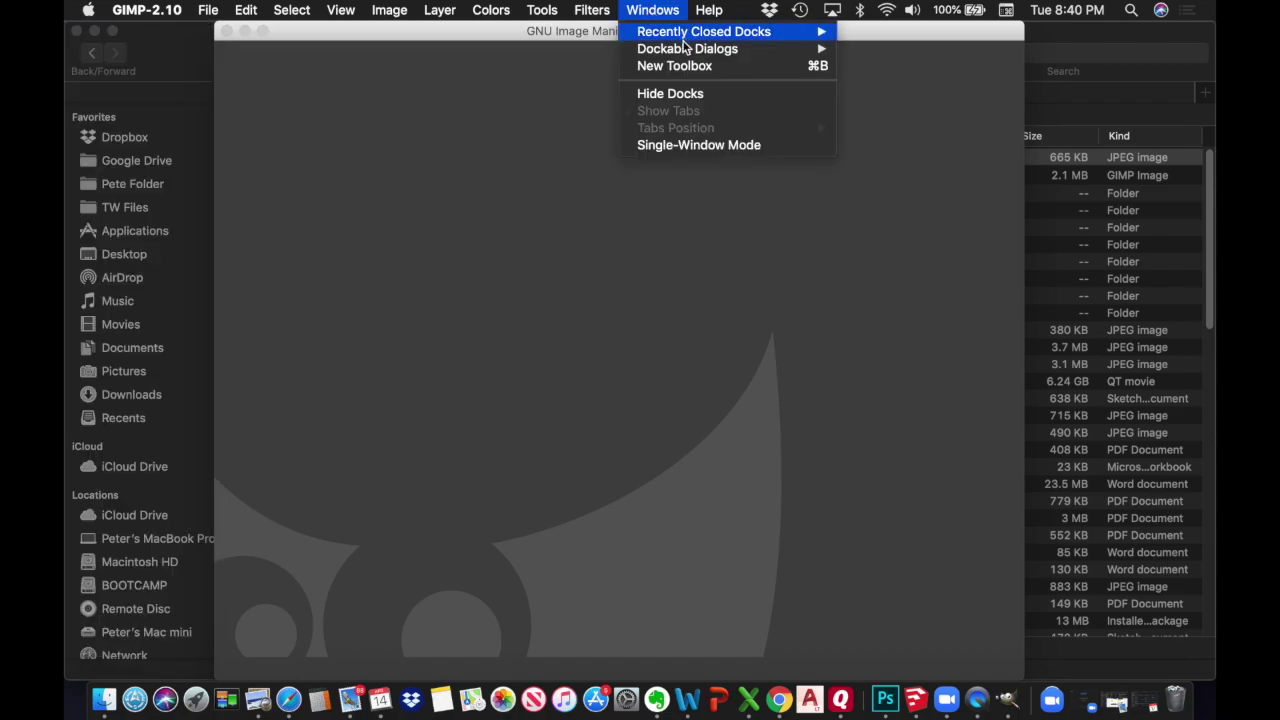
mouse_move(688, 49)
click(905, 50)
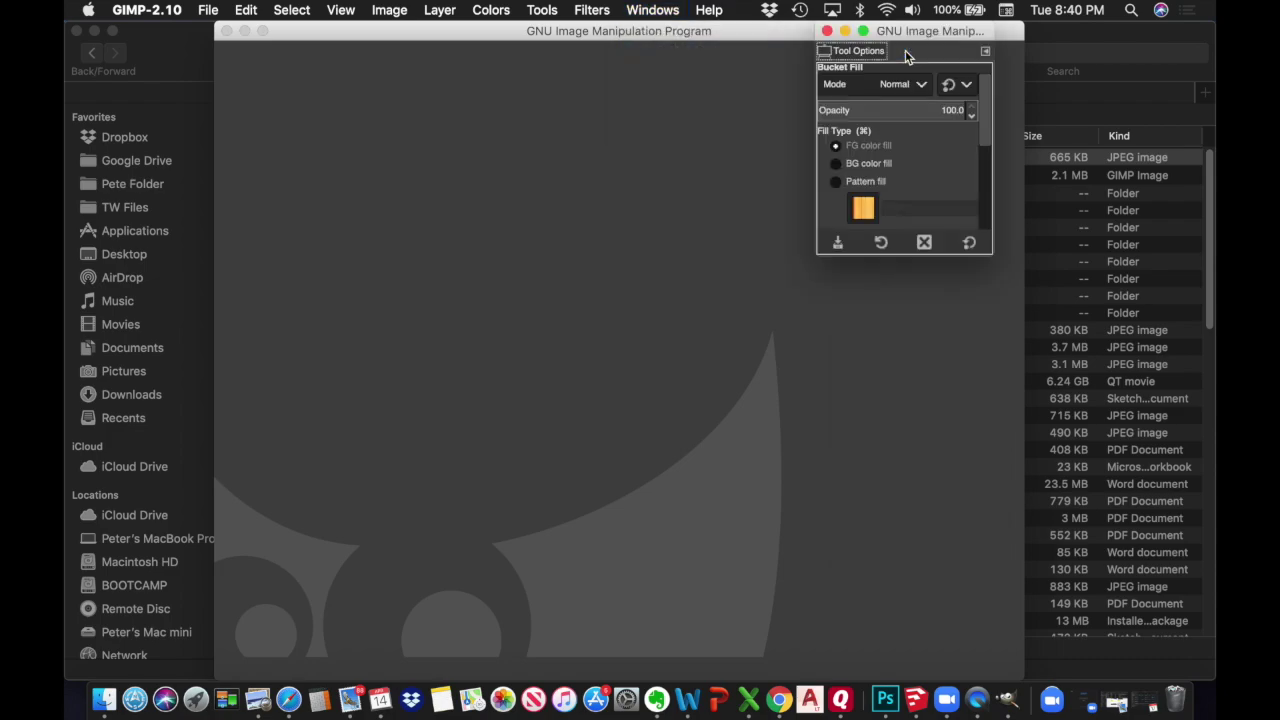
click(827, 31)
Step: Create a new toolbox, place it beside the main window's left edge and widen it to five tool columns
click(656, 14)
mouse_move(666, 38)
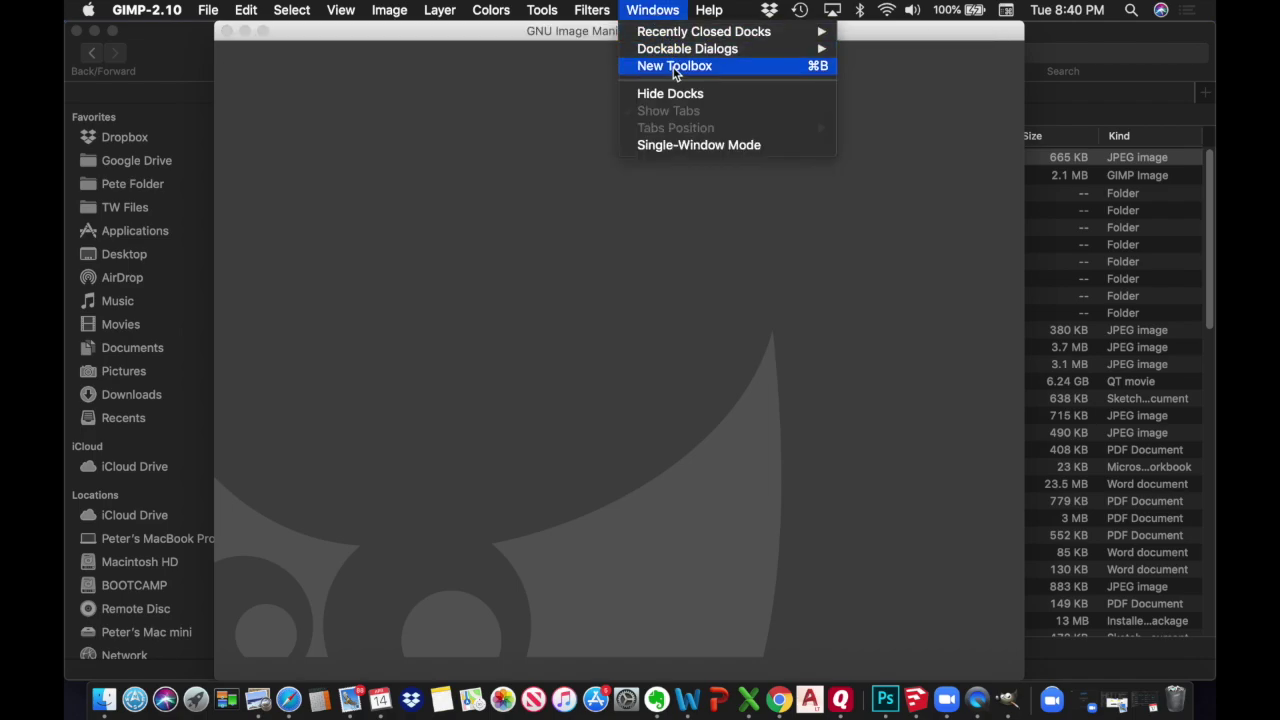
click(675, 67)
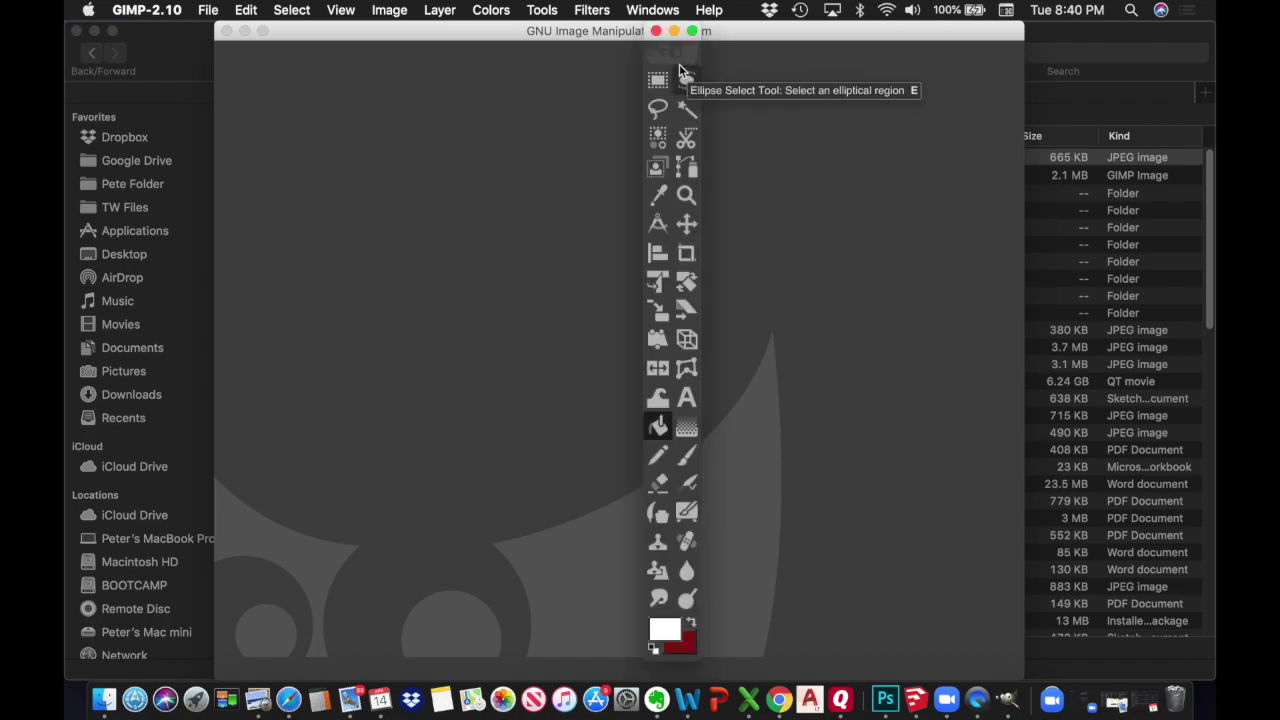
drag(684, 33, 106, 38)
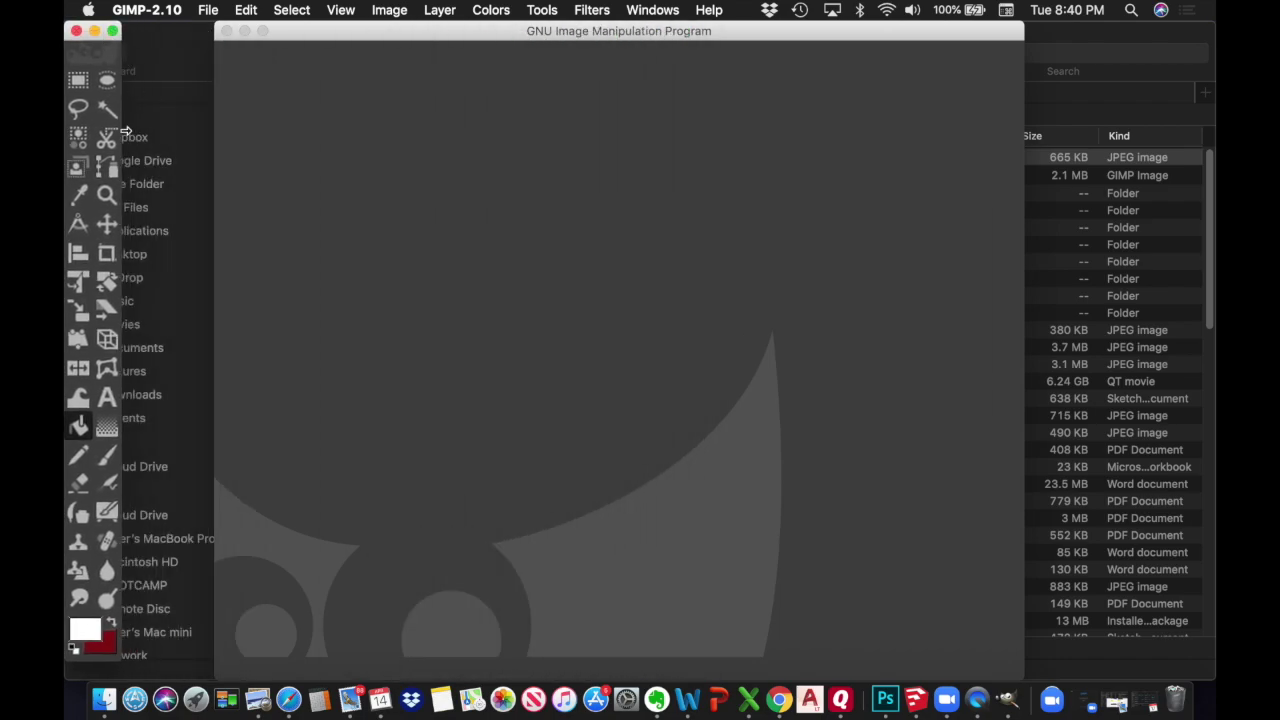
drag(128, 125, 196, 132)
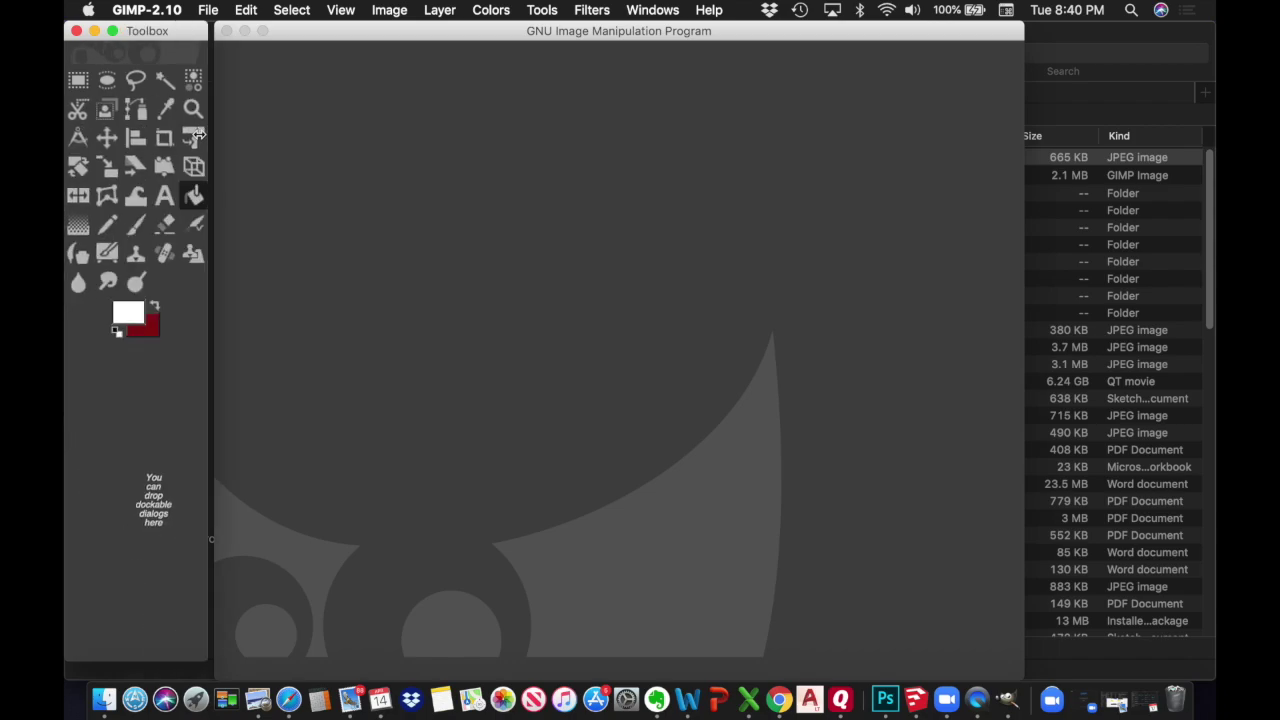
Step: Open the Tool Options dockable dialog and move its window over the main image window
click(670, 12)
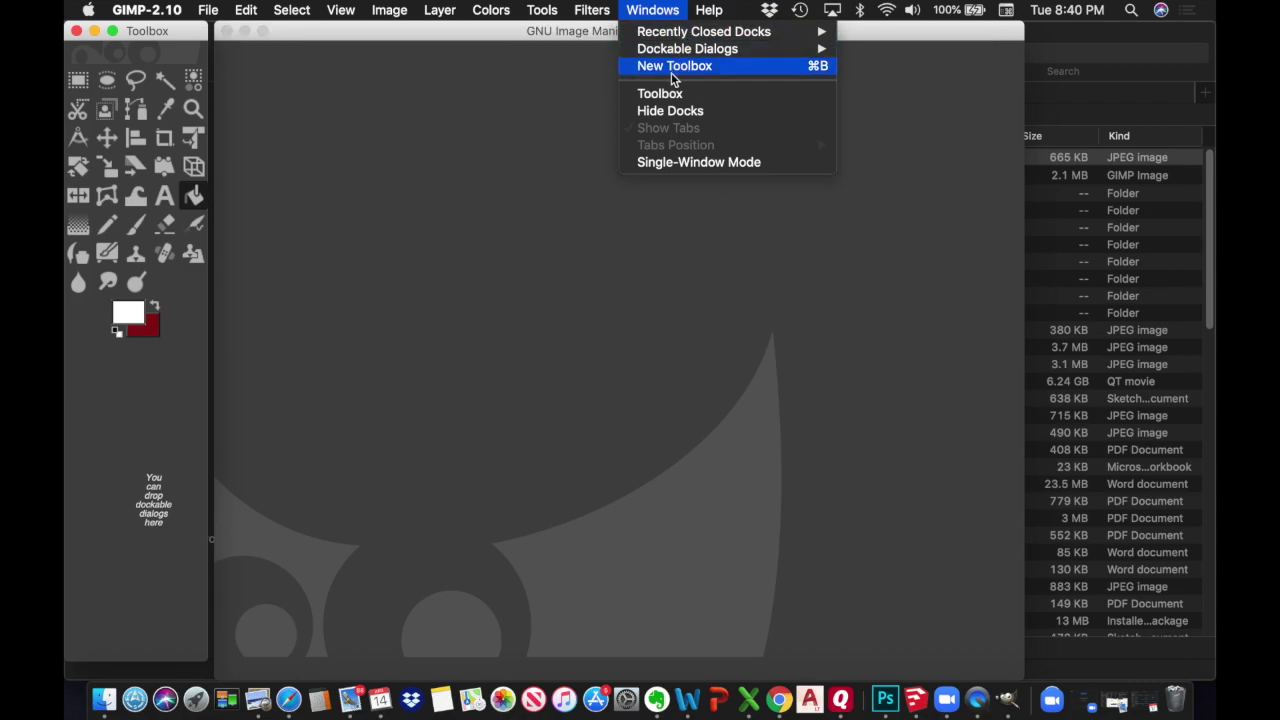
mouse_move(692, 50)
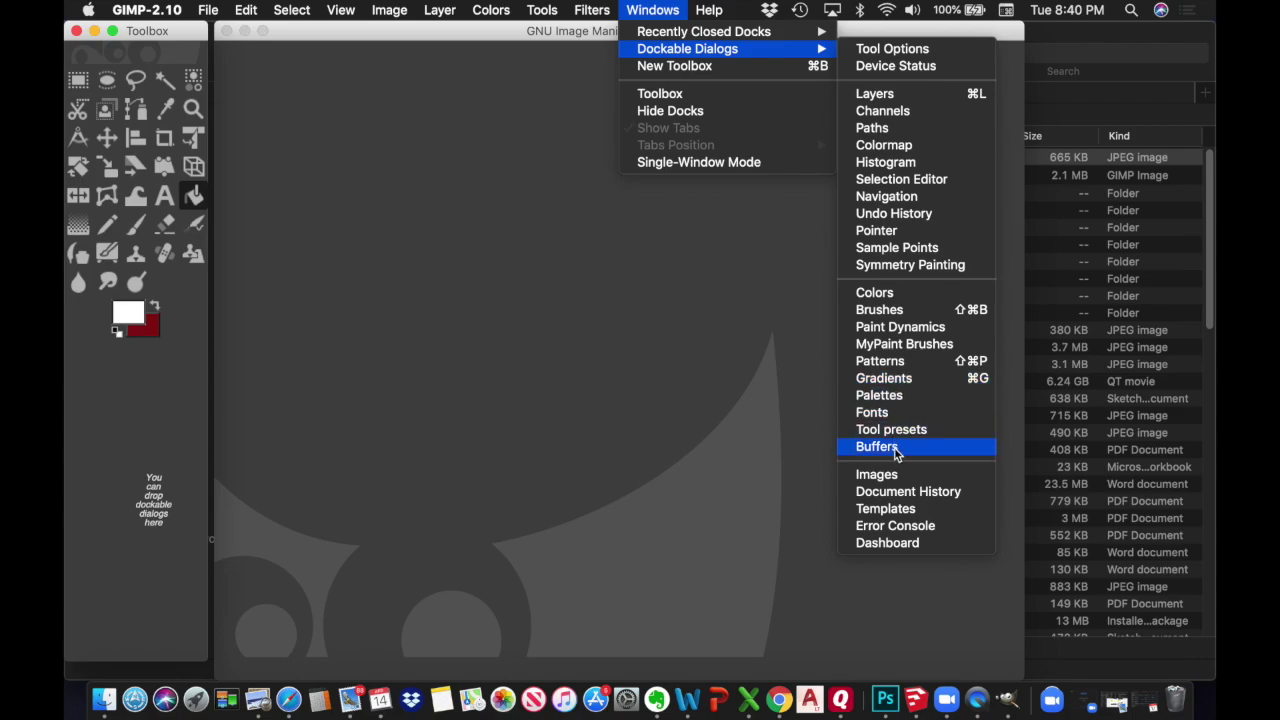
click(900, 50)
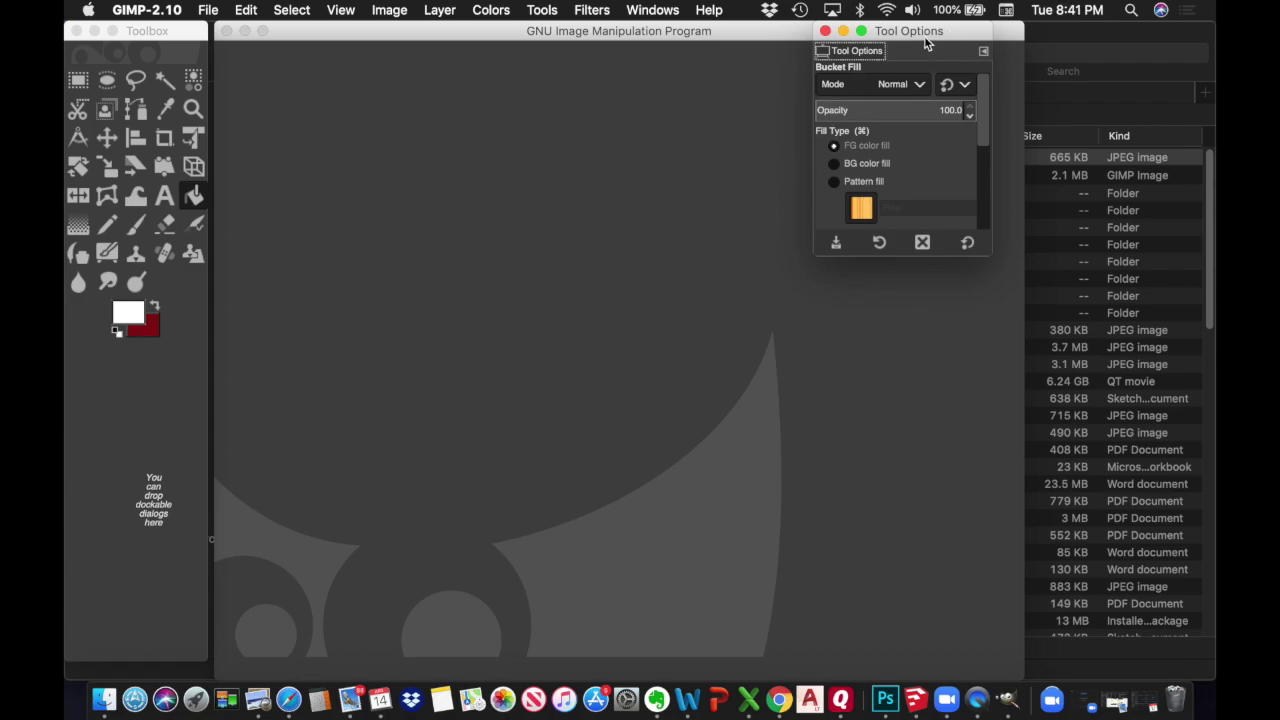
drag(928, 31, 142, 418)
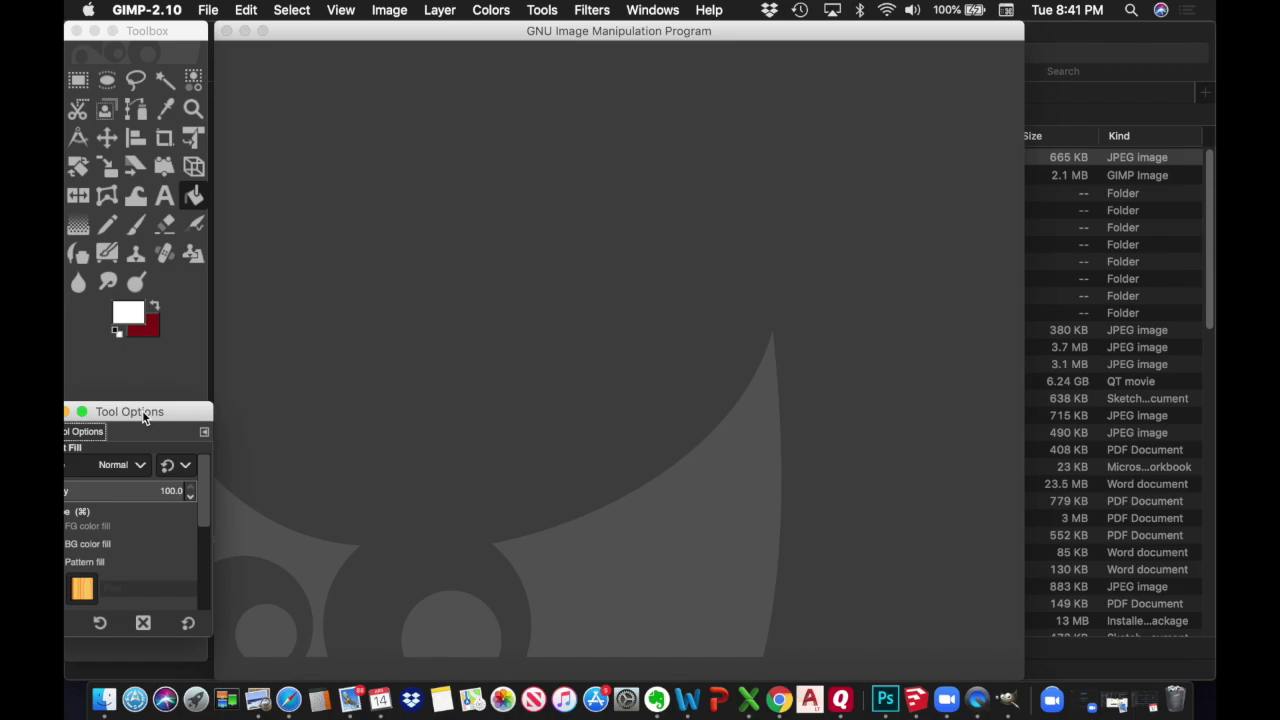
drag(142, 415, 470, 367)
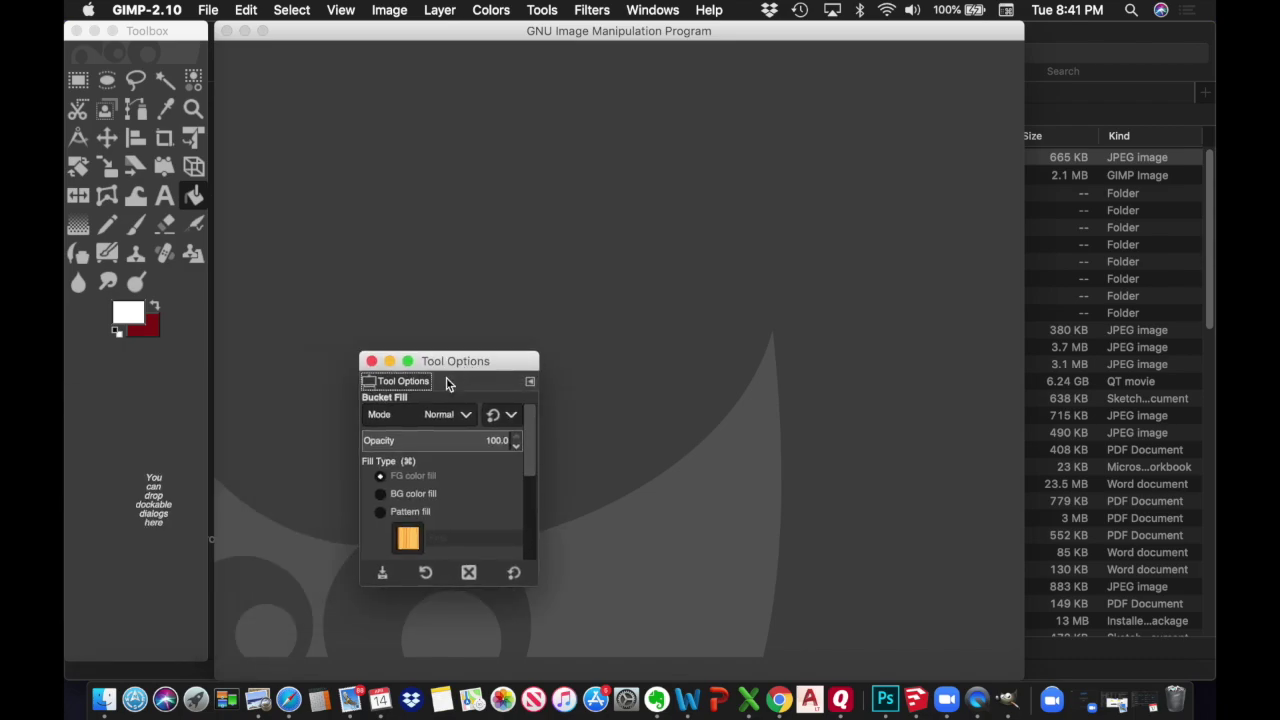
Step: Try keeping Tool Options as a separate window beneath a shortened toolbox
click(139, 662)
drag(138, 662, 164, 350)
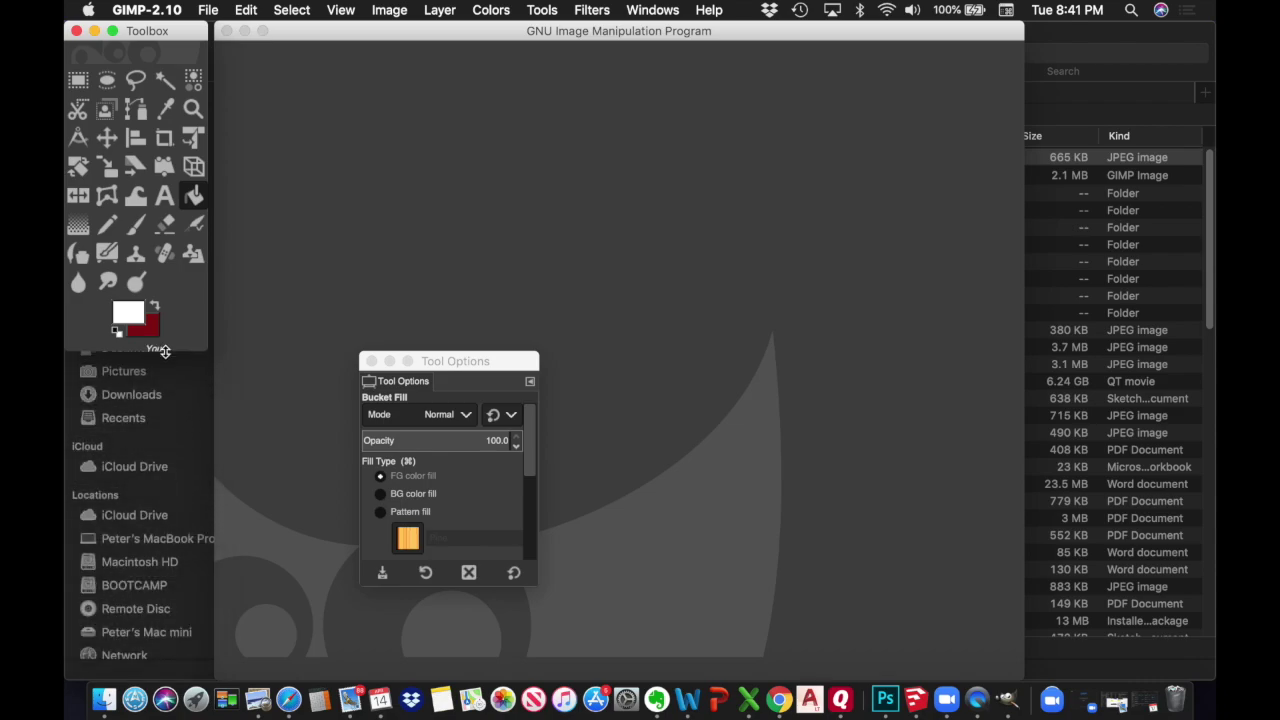
drag(483, 365, 190, 383)
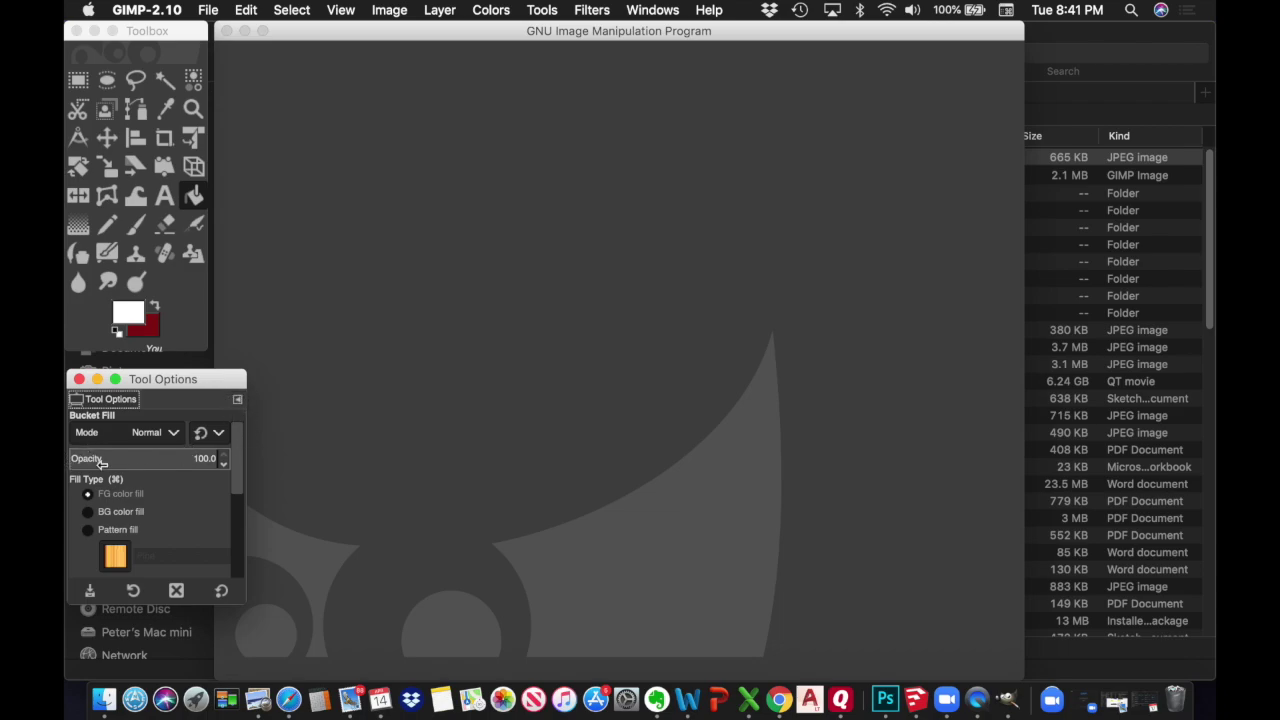
drag(204, 386, 285, 404)
drag(129, 350, 112, 612)
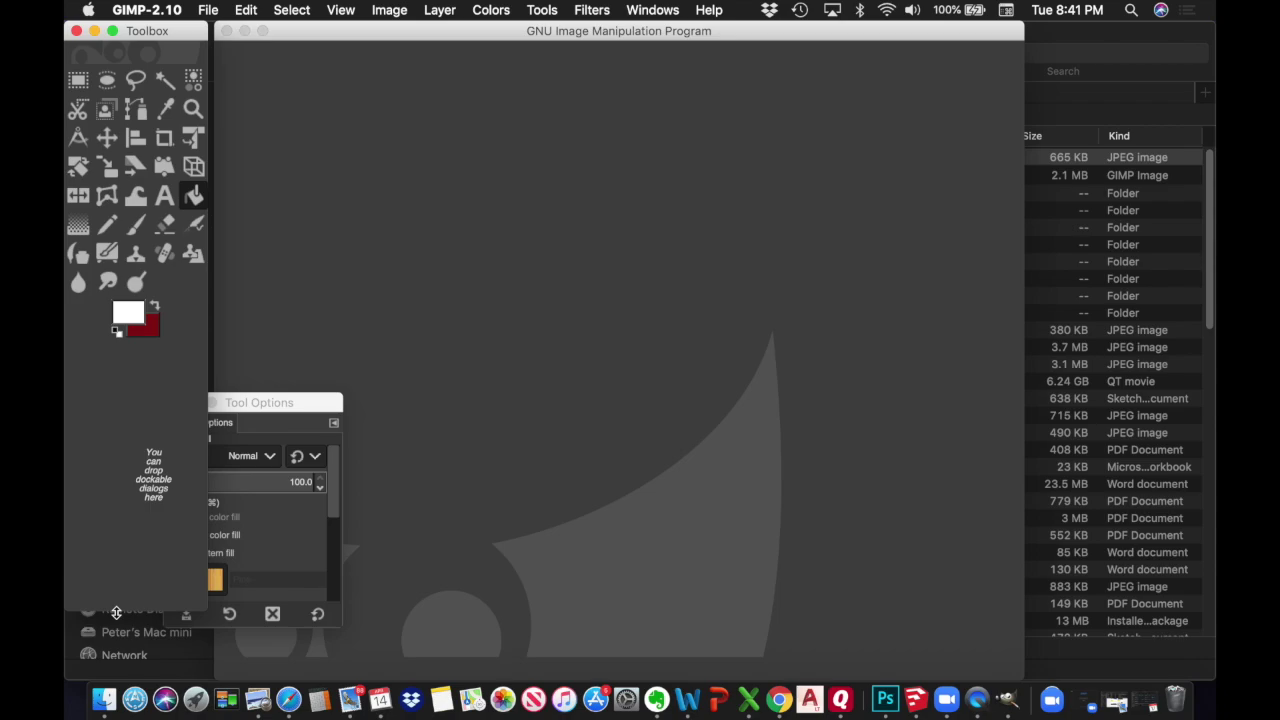
drag(281, 404, 498, 370)
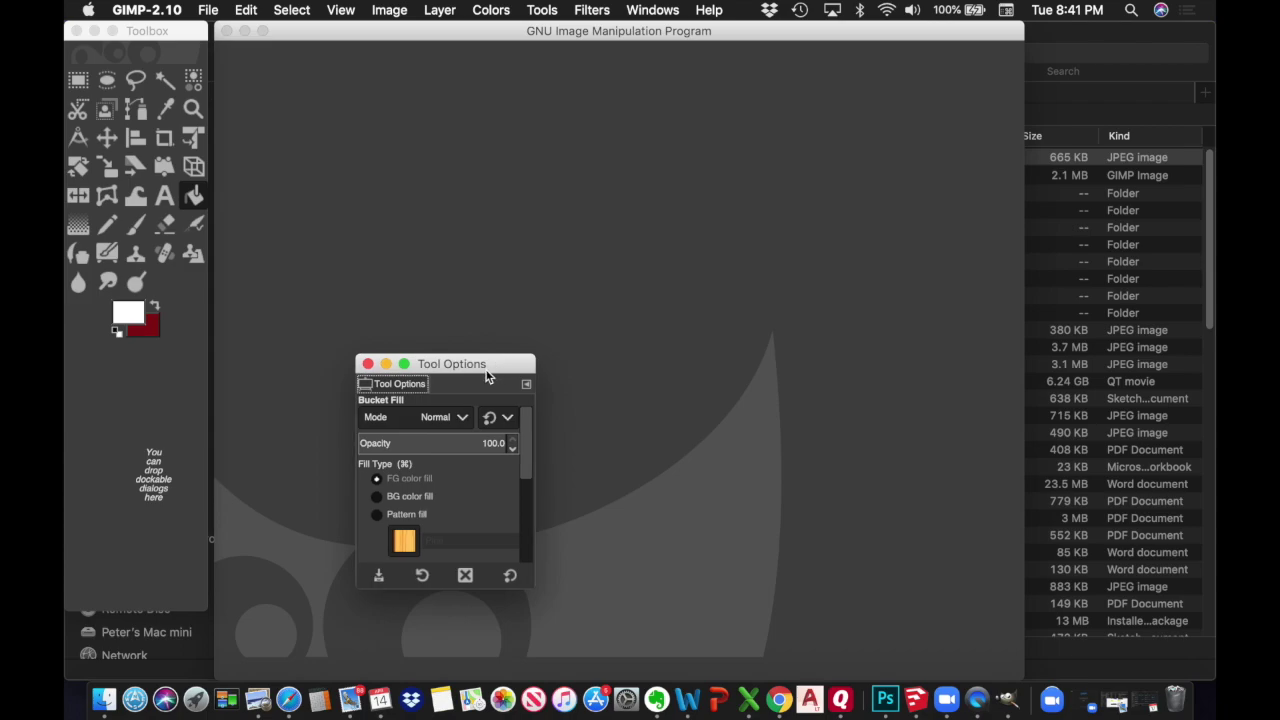
Step: Dock the Tool Options tab into the toolbox's empty drop area and lengthen the combined dock
drag(390, 390, 102, 449)
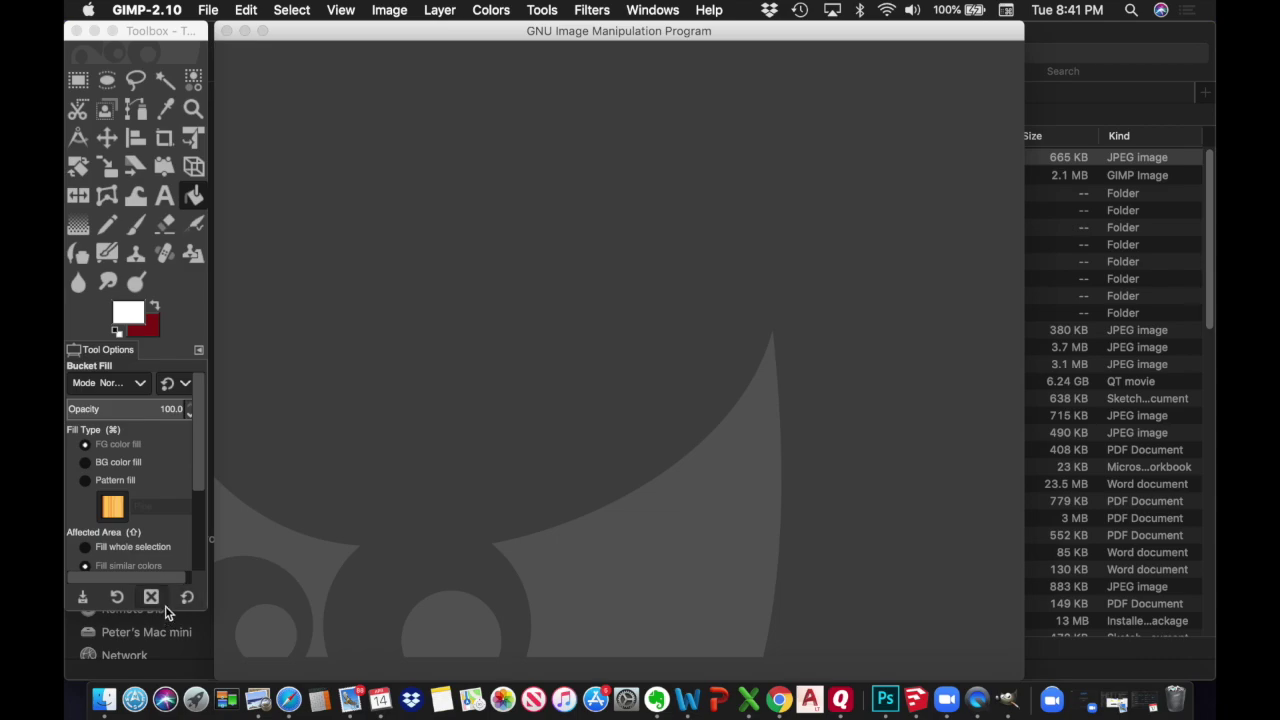
click(199, 320)
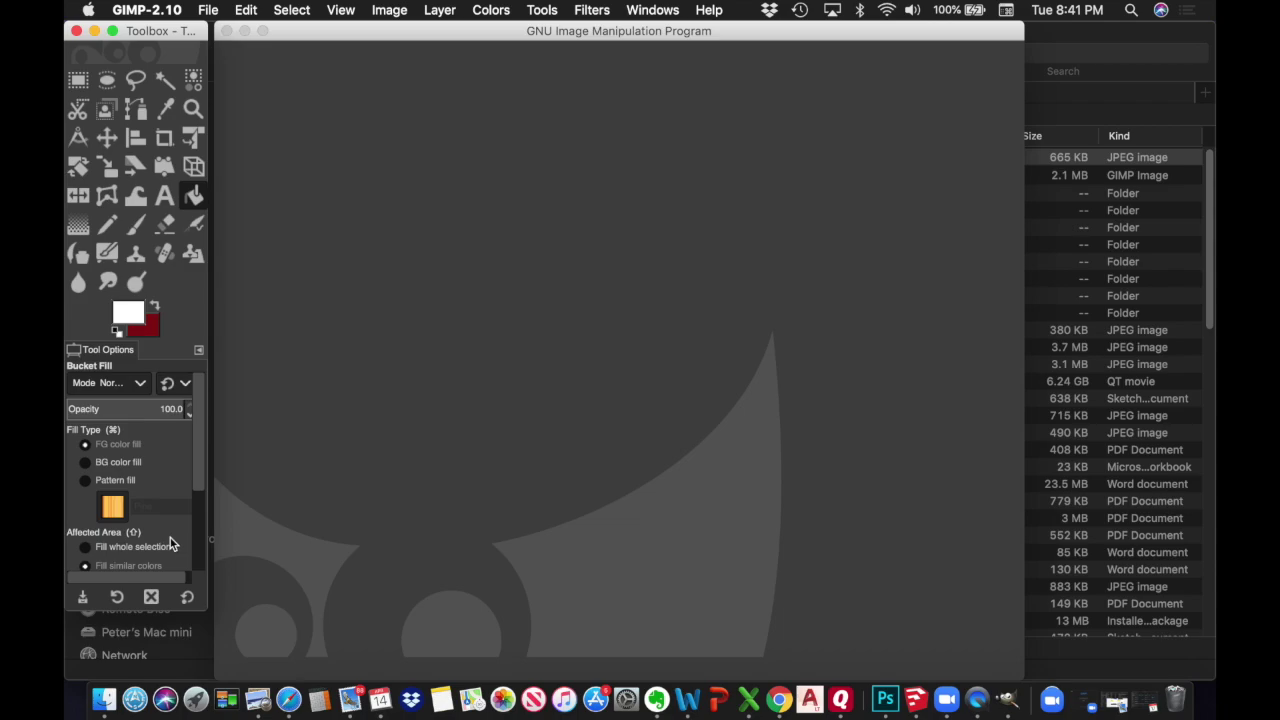
drag(165, 620, 160, 666)
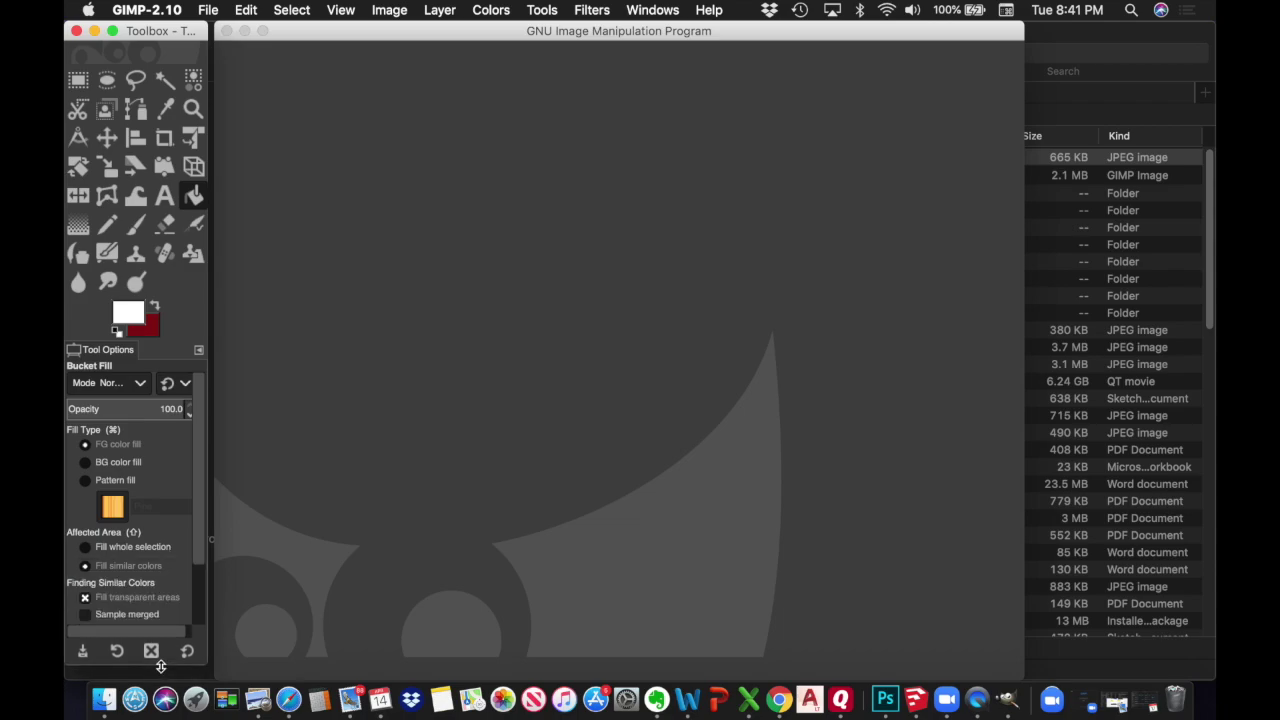
Step: Open the Layers dialog, place it beside the main window's right edge and lengthen it
click(655, 12)
mouse_move(692, 56)
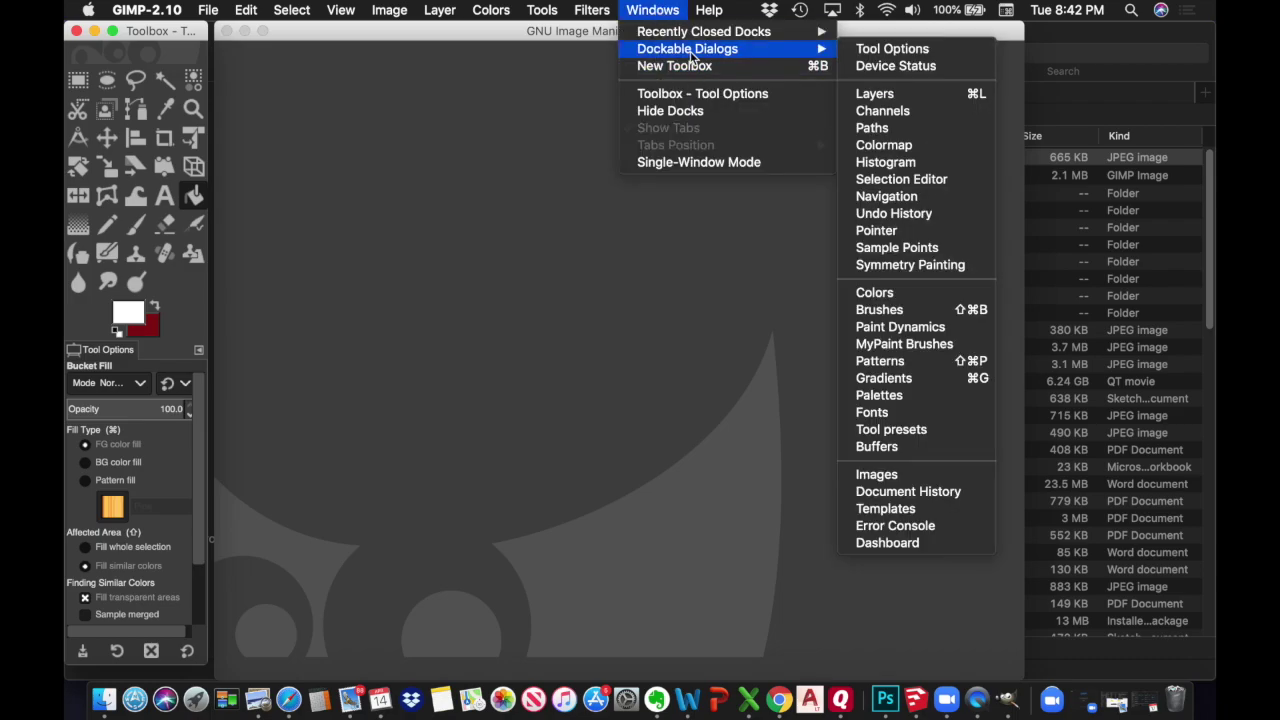
click(887, 94)
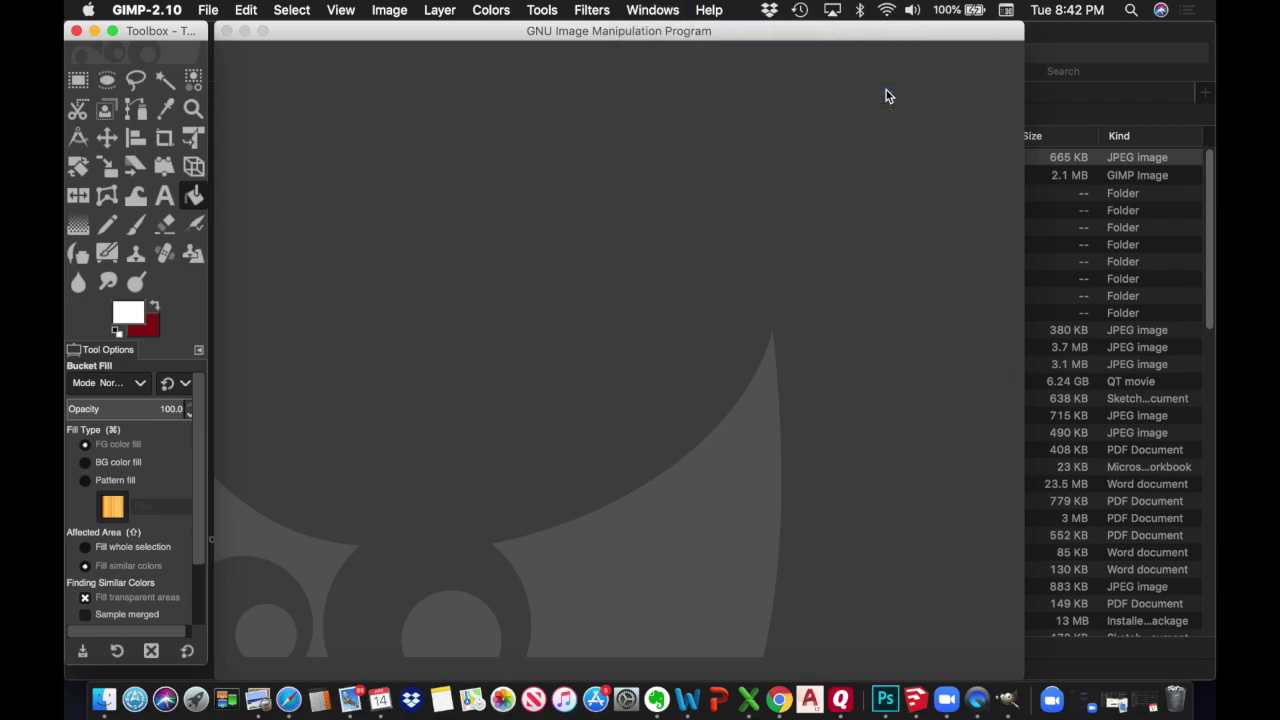
drag(913, 31, 1149, 32)
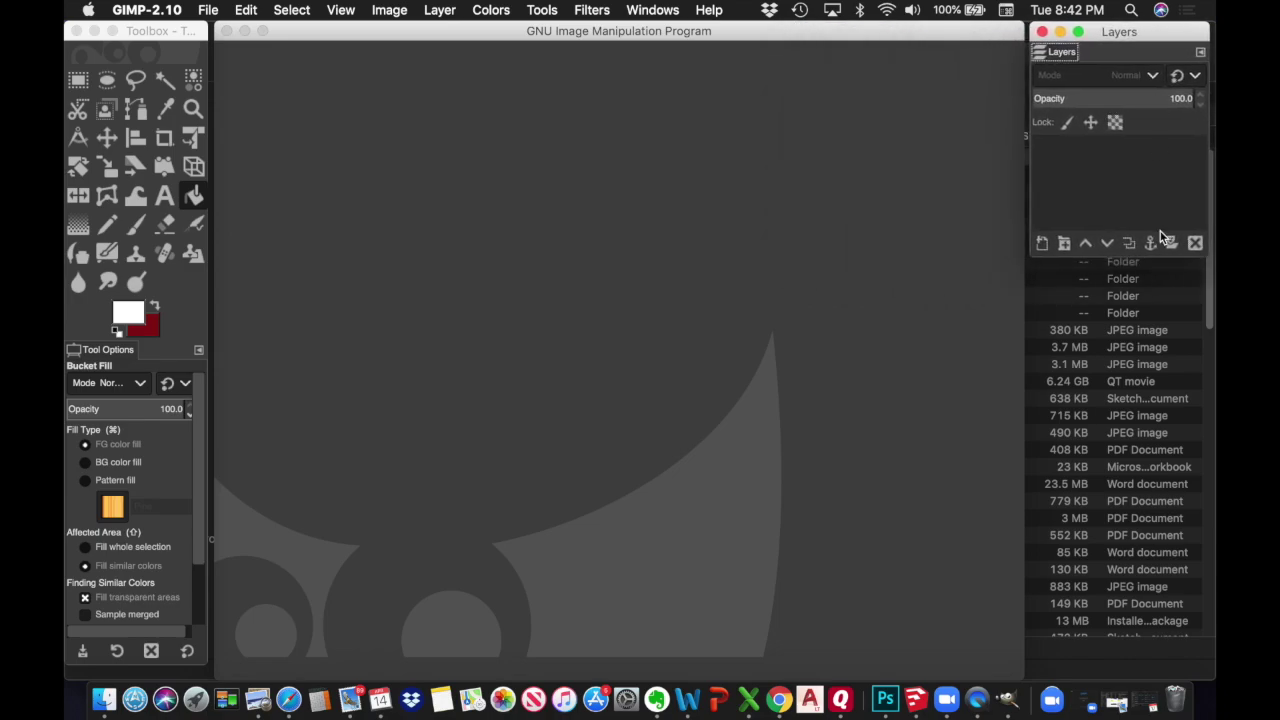
drag(1152, 258, 1146, 360)
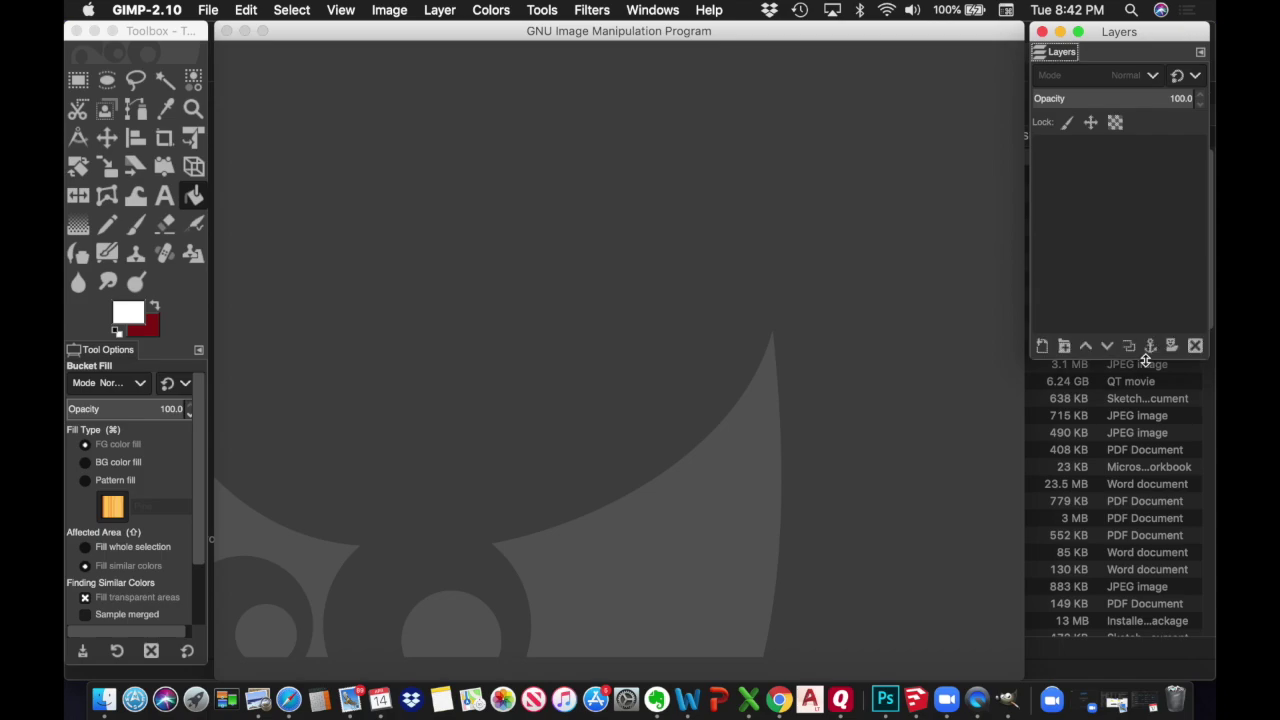
Step: Open the Navigation dialog and place it directly beneath the Layers dialog
click(638, 12)
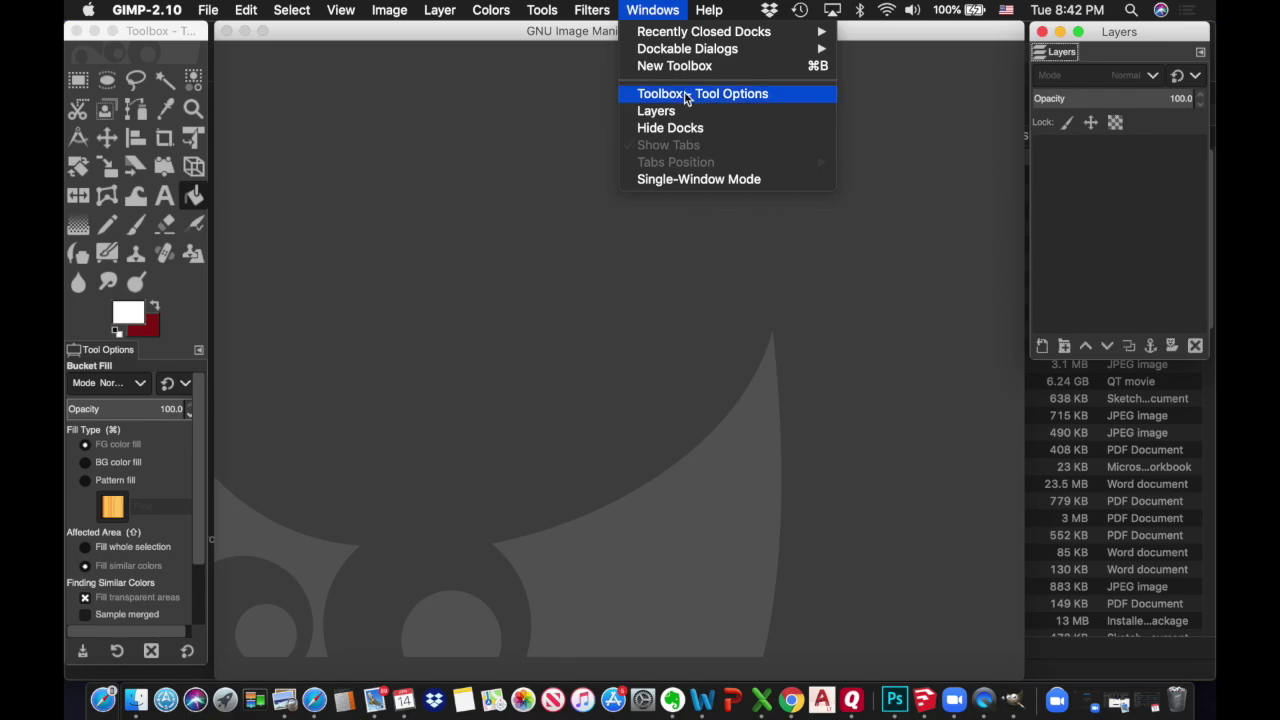
mouse_move(705, 49)
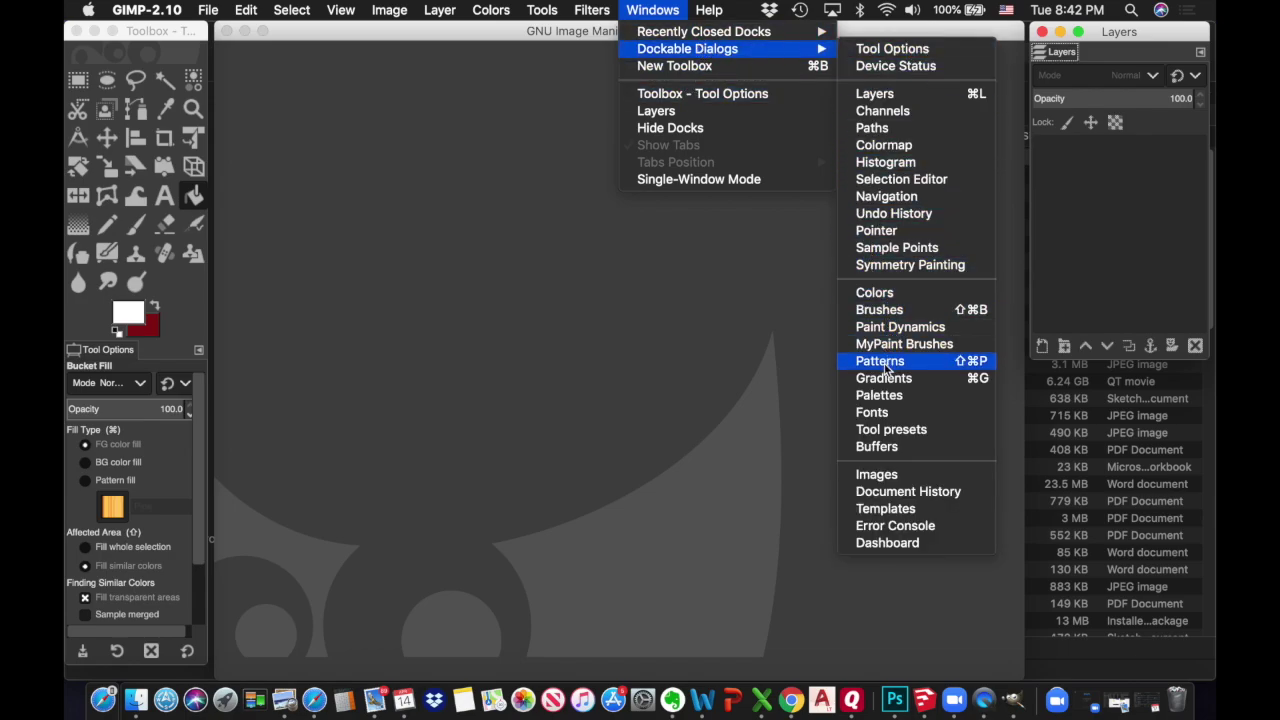
click(886, 196)
drag(925, 80, 1165, 384)
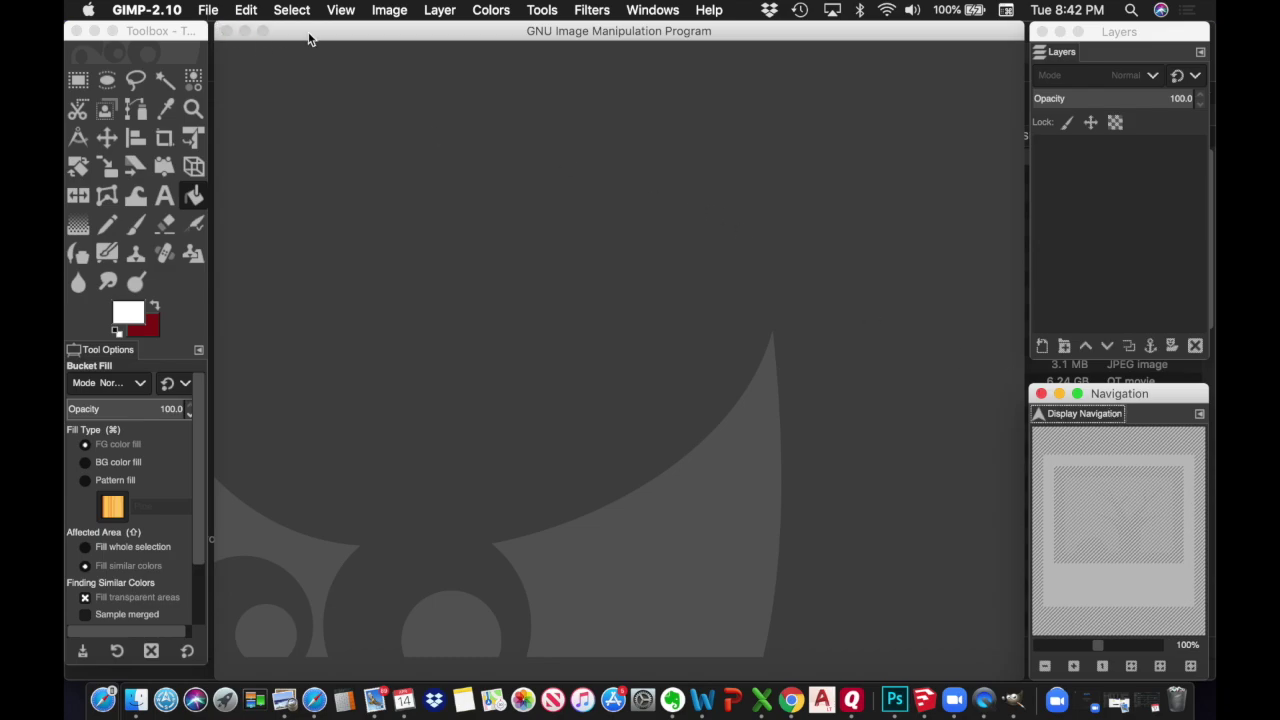
Step: Open the recently used image 2020 Class Scanned BW Perspective.jpeg and convert it to the built-in grayscale working space
click(309, 38)
click(209, 12)
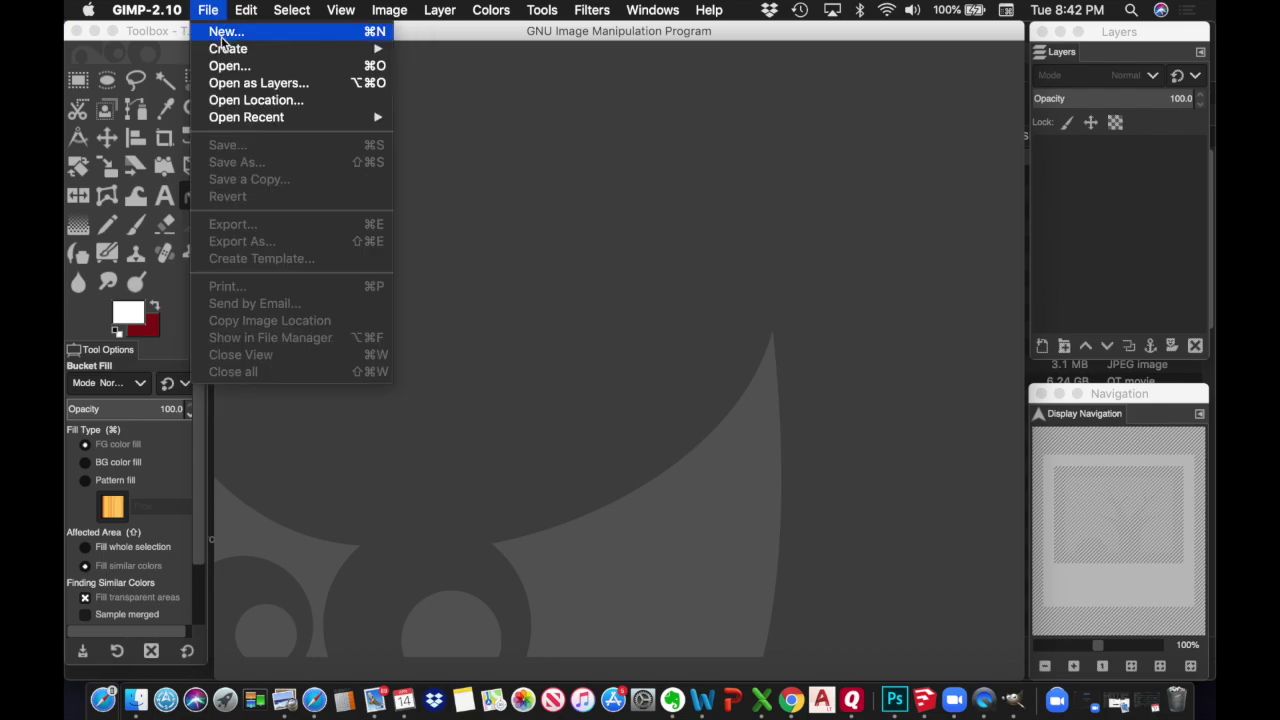
click(226, 66)
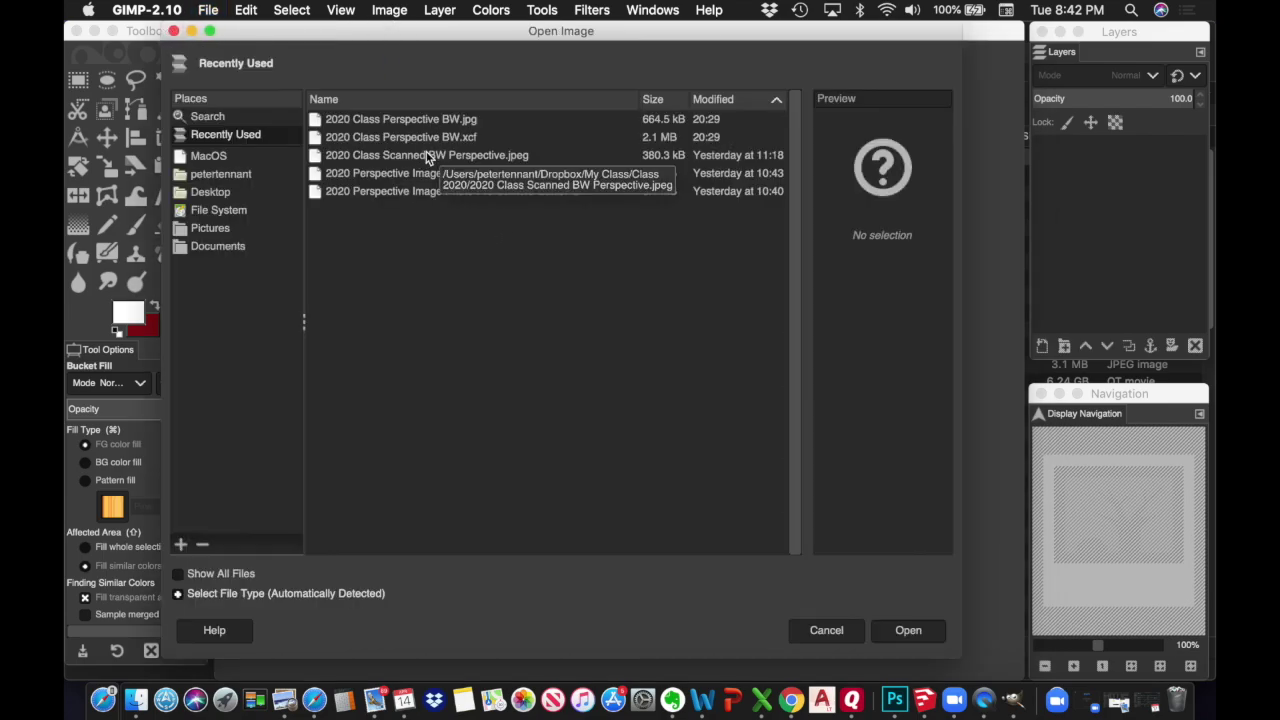
double_click(427, 157)
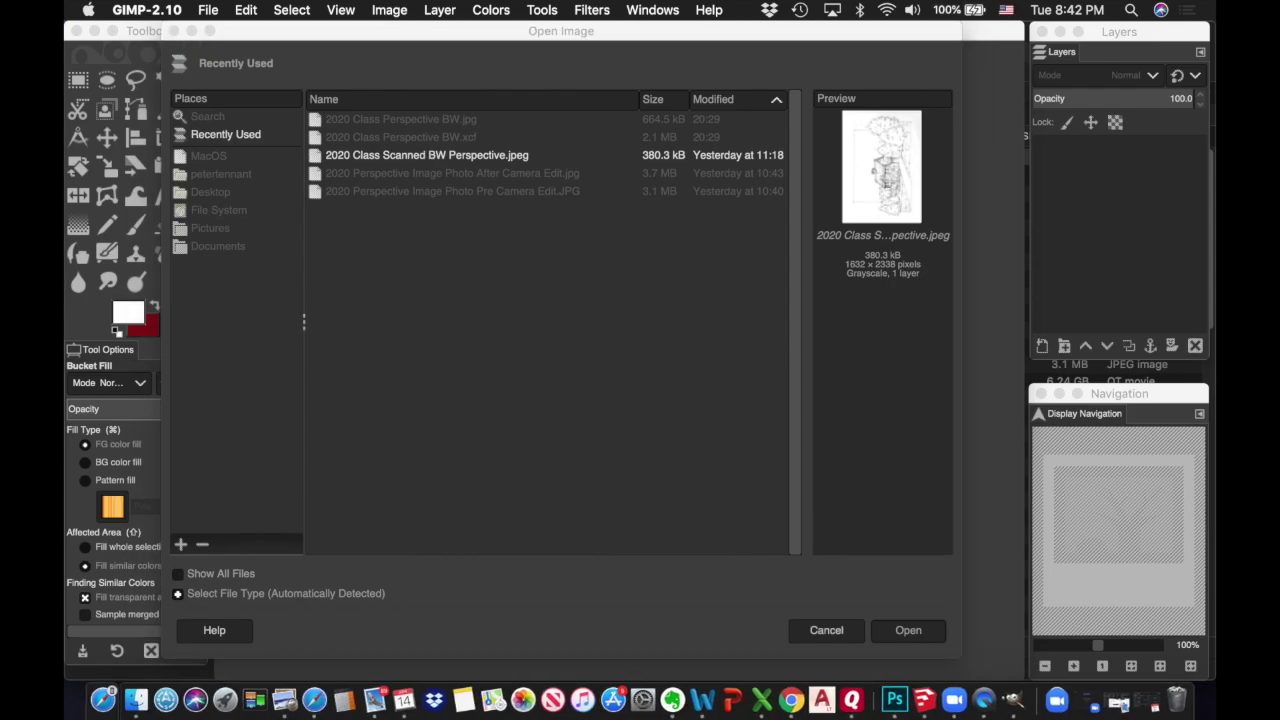
drag(683, 107, 776, 260)
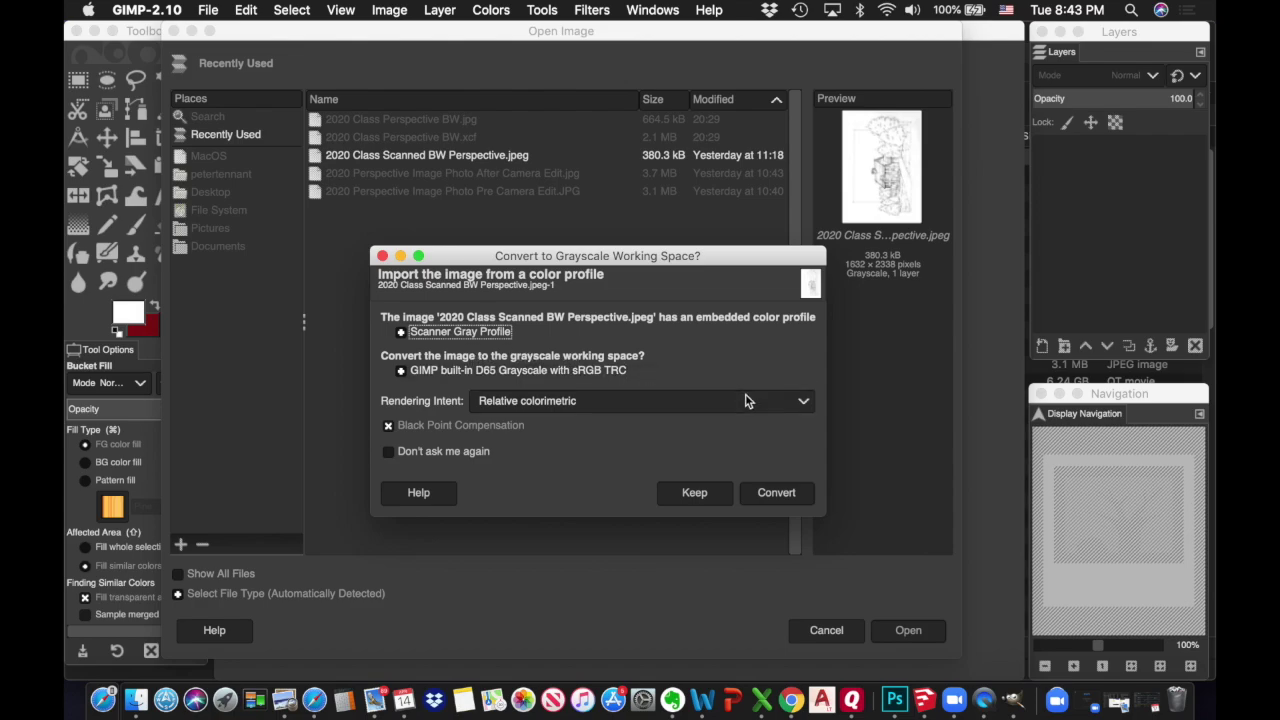
click(791, 494)
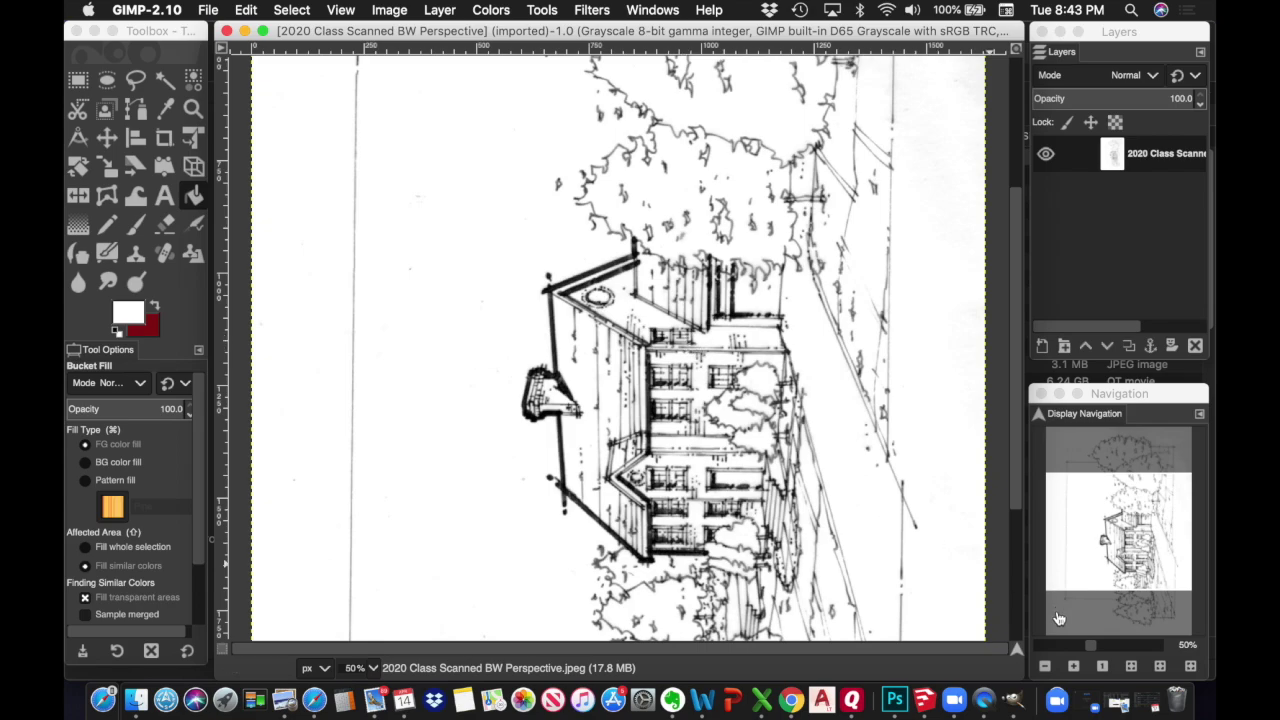
Step: Rotate the scanned house drawing 90° clockwise
click(1090, 648)
drag(1090, 648, 1082, 649)
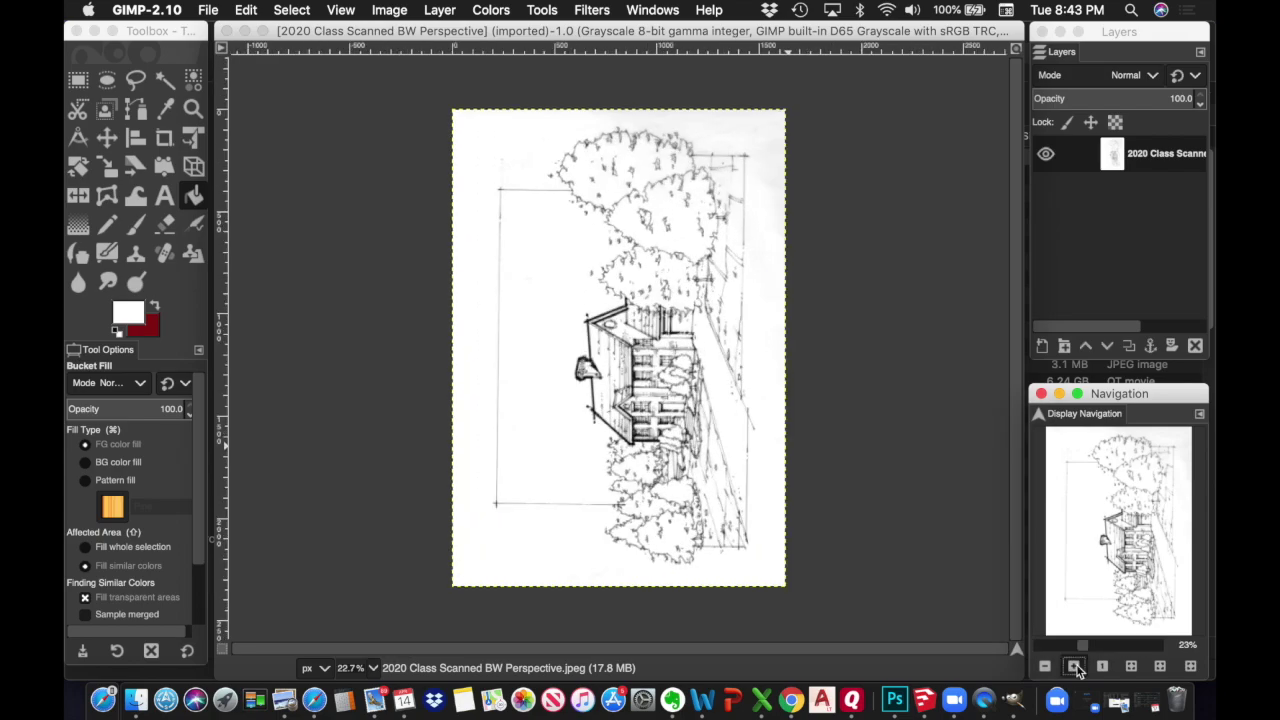
click(1074, 666)
click(1045, 666)
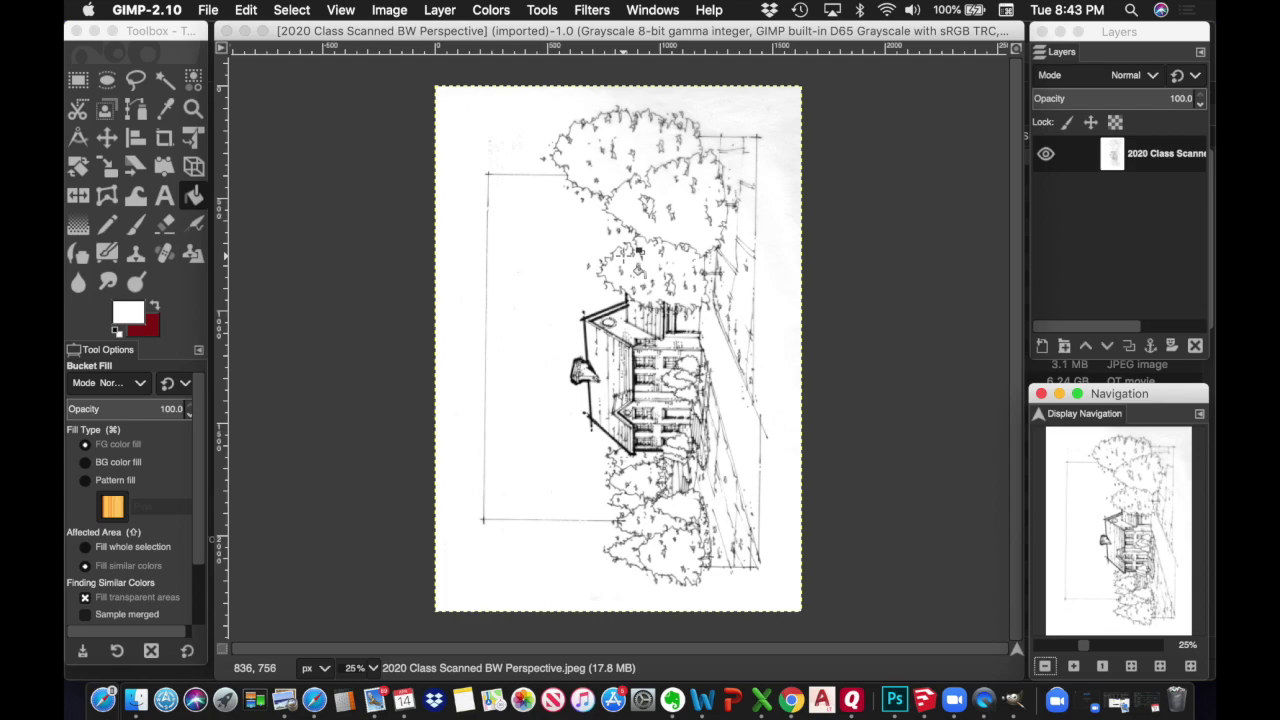
click(390, 10)
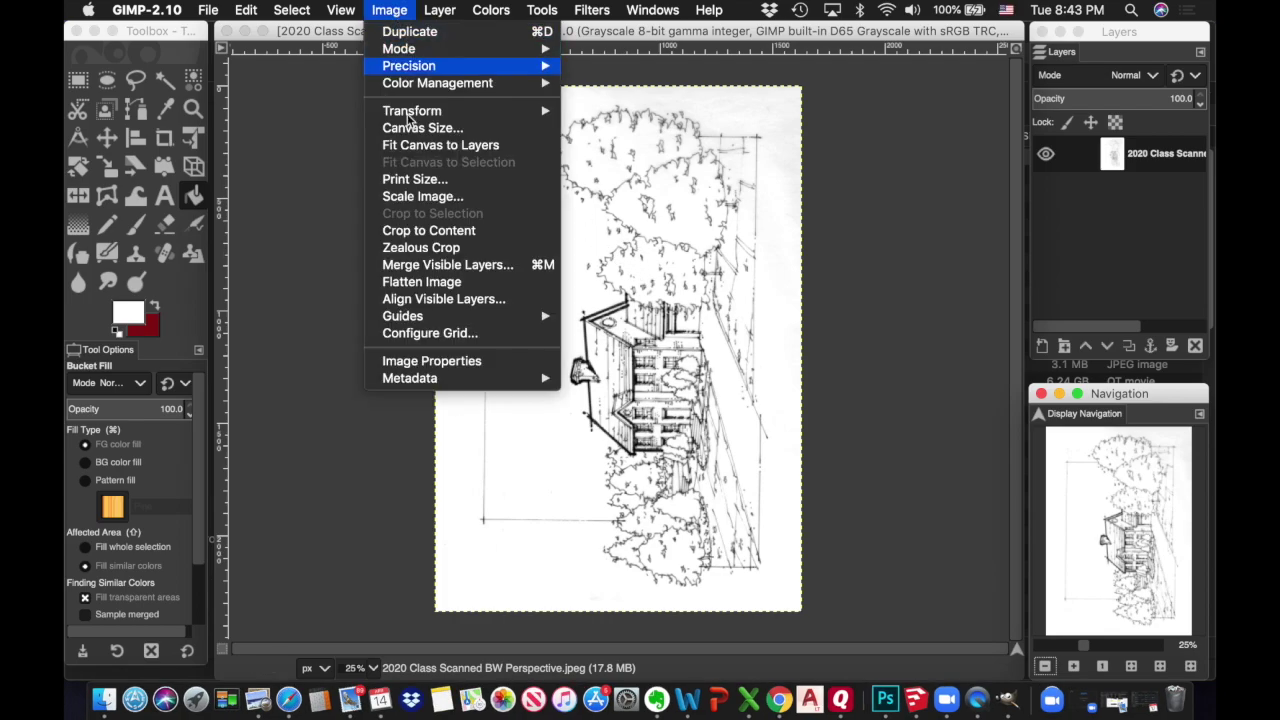
mouse_move(415, 113)
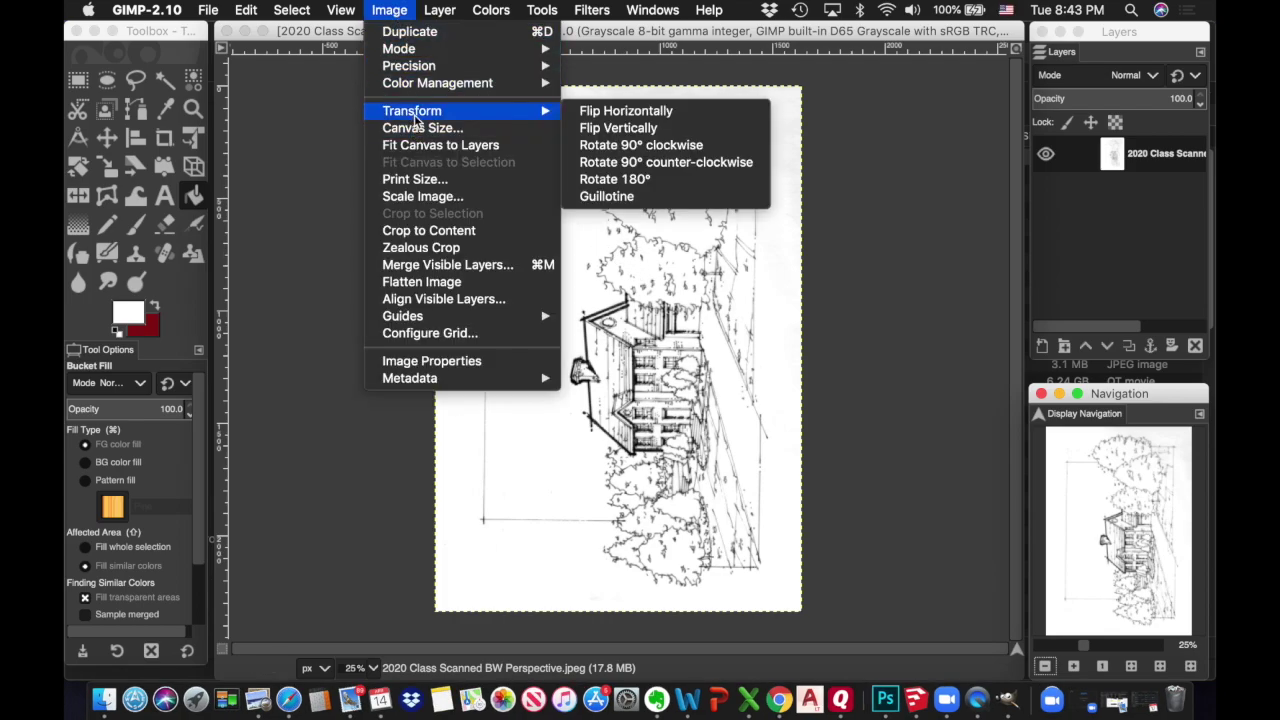
click(657, 146)
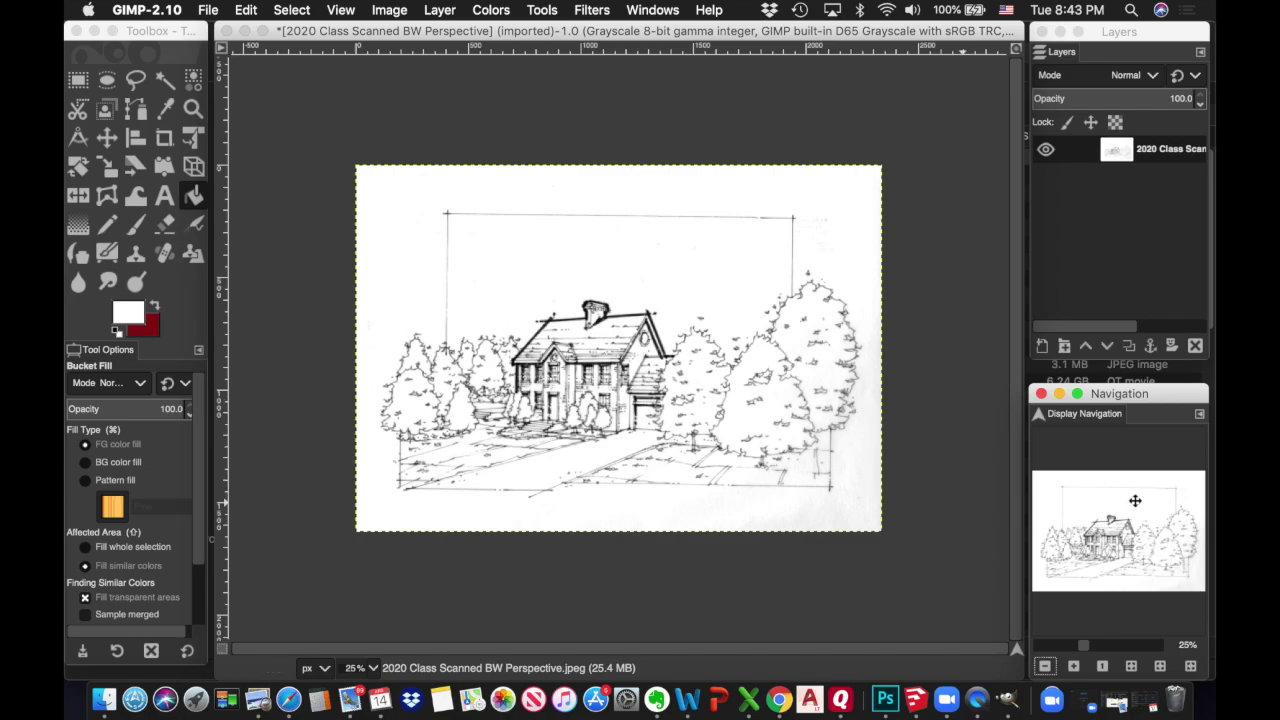
Step: Examine the rotated drawing up close, from the house to the lower-right corner at 150% zoom
click(1075, 667)
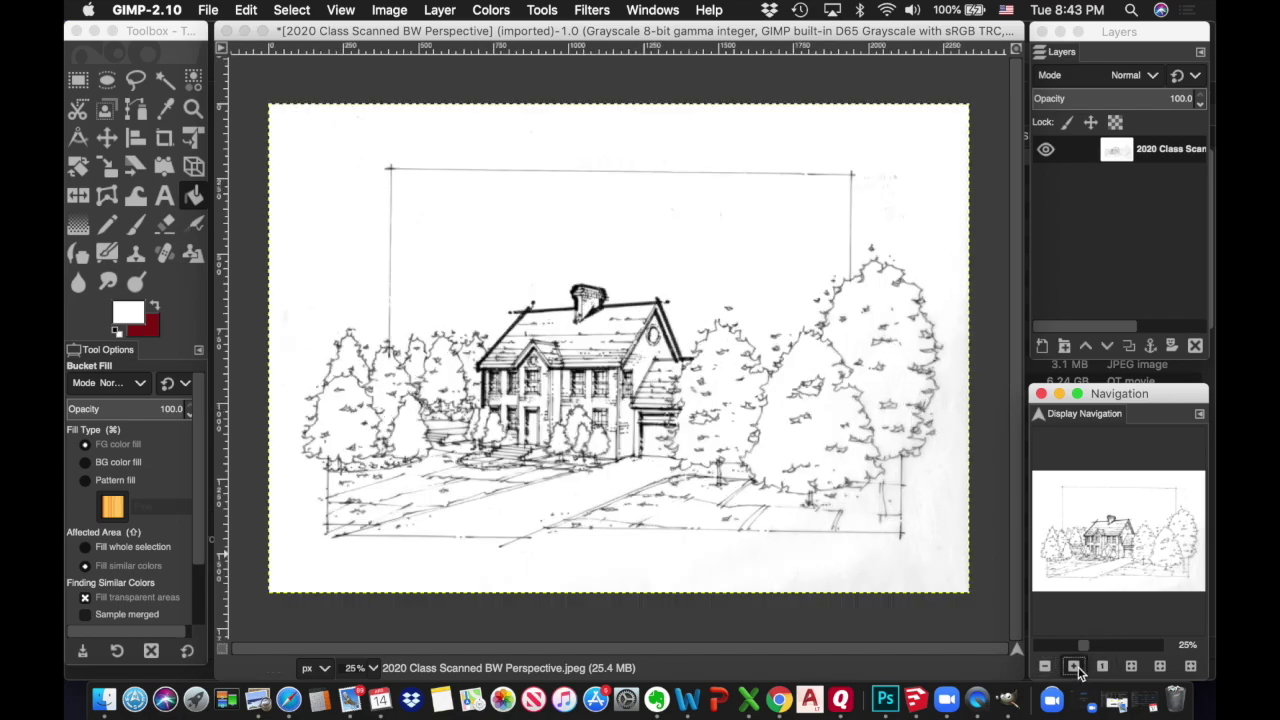
click(1075, 667)
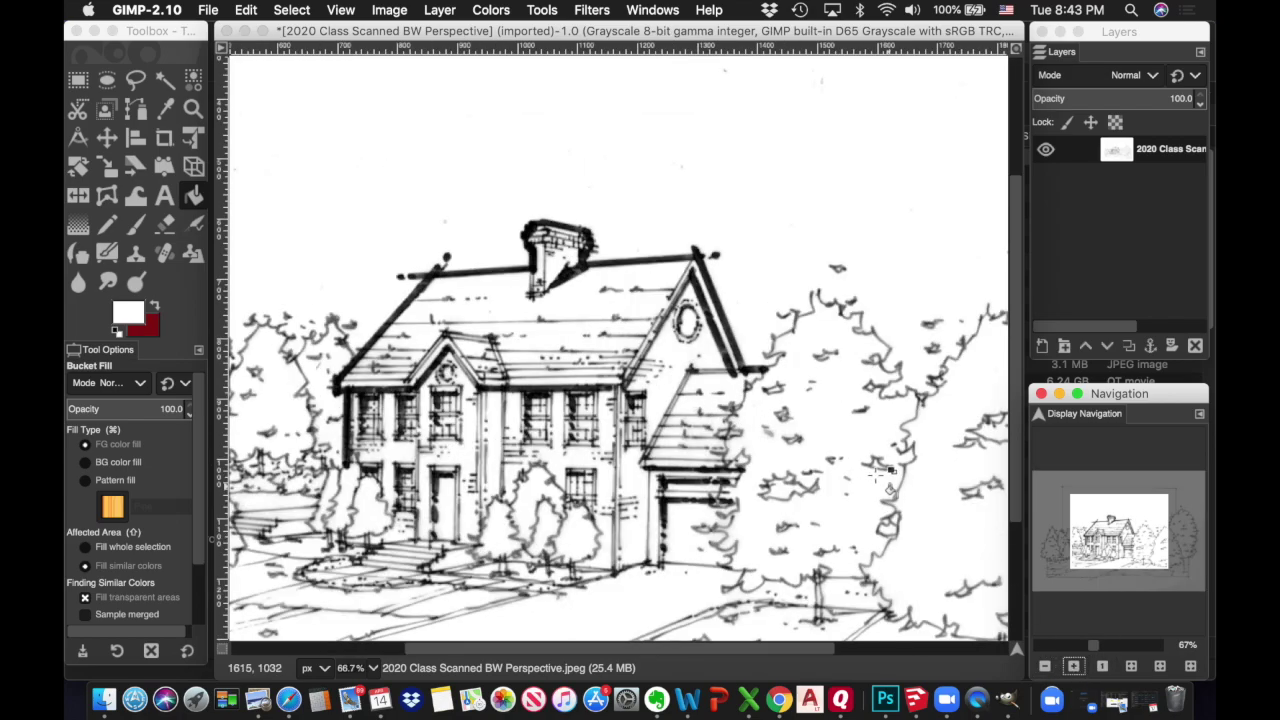
scroll(886, 476, right, 5)
scroll(886, 476, down, 5)
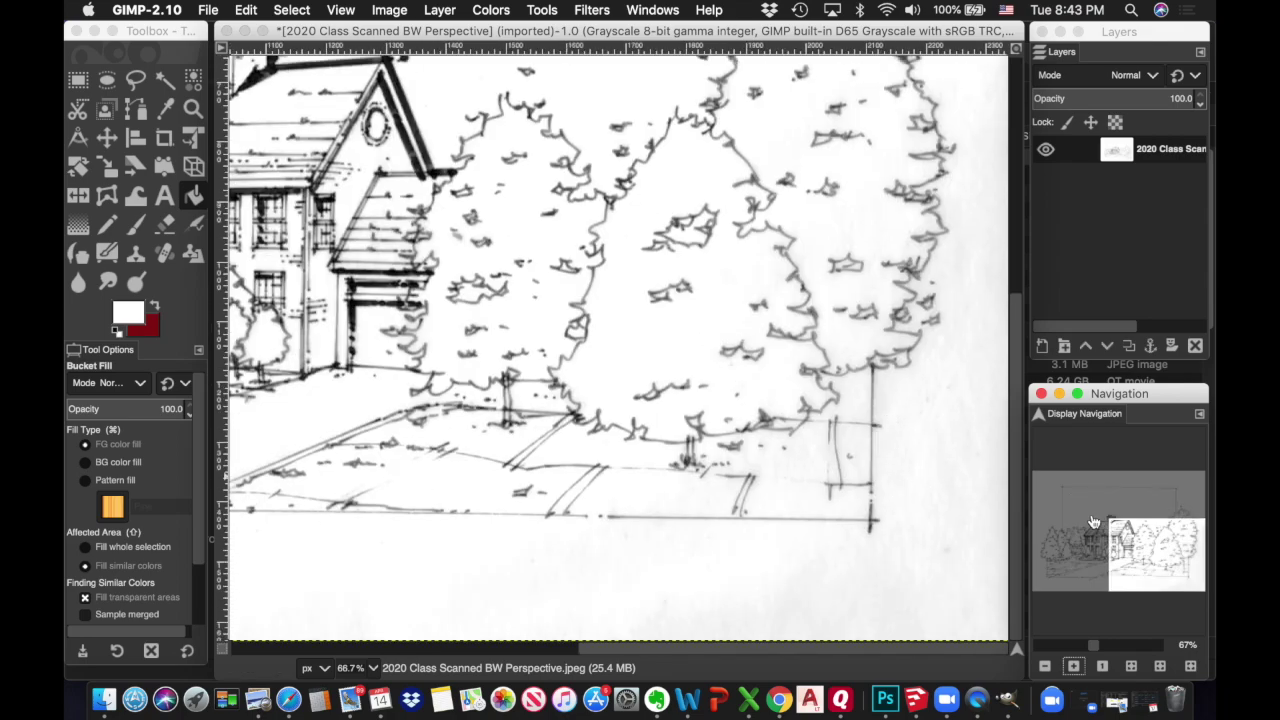
mouse_move(1141, 549)
mouse_down()
mouse_move(1136, 537)
mouse_move(1148, 569)
mouse_up()
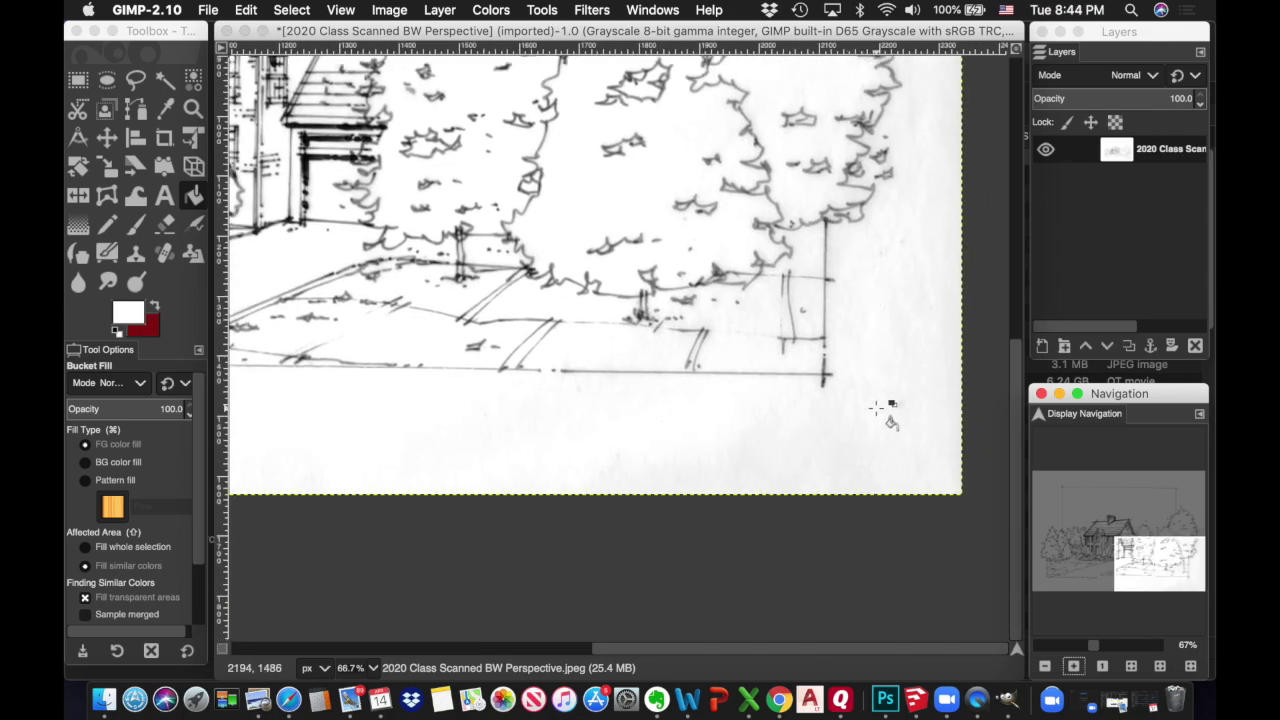
click(1074, 666)
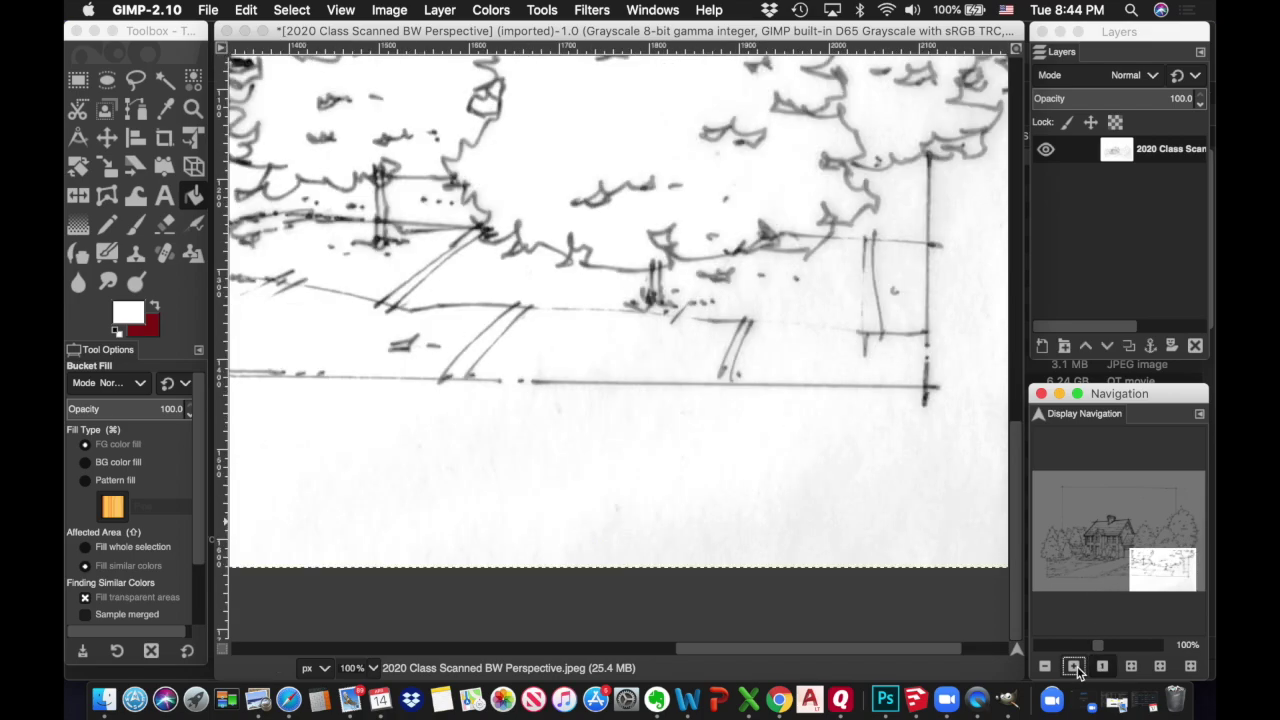
click(1074, 666)
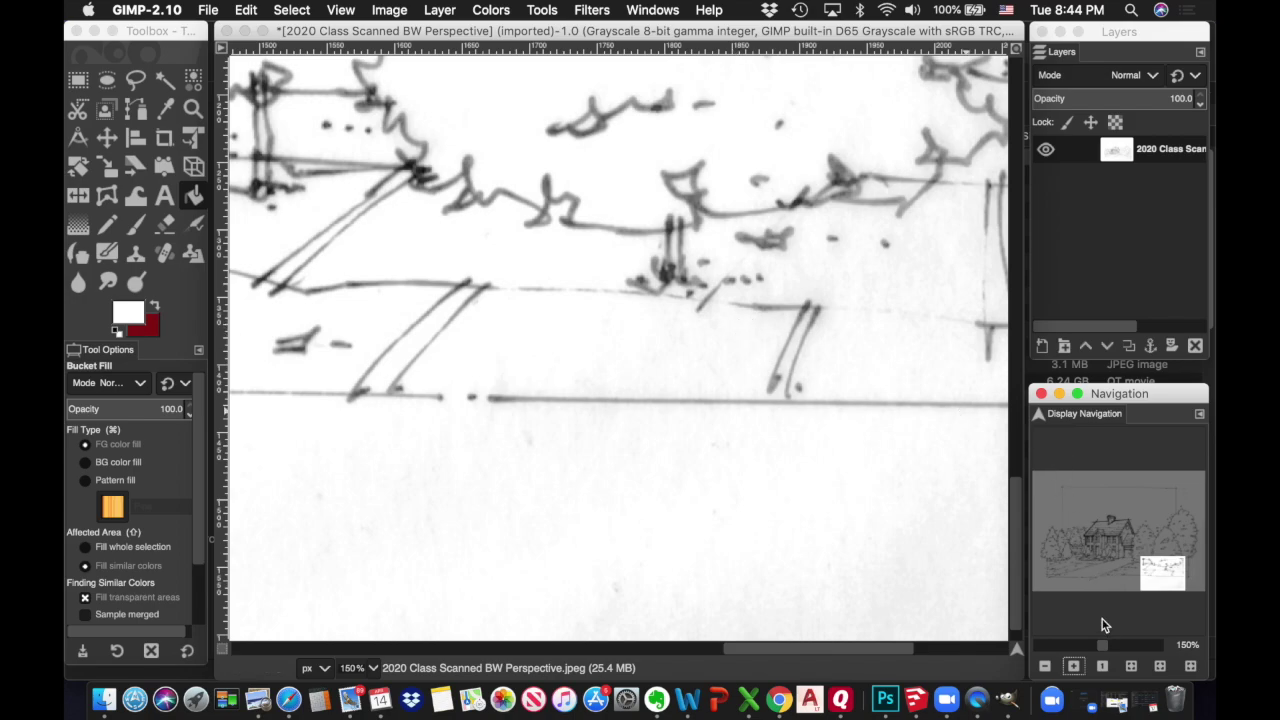
Step: Examine the drawing at 50% zoom, from its lower-right edge to the house, and inspect the roof and chimney at 200%
click(1046, 666)
click(1046, 666)
click(1046, 666)
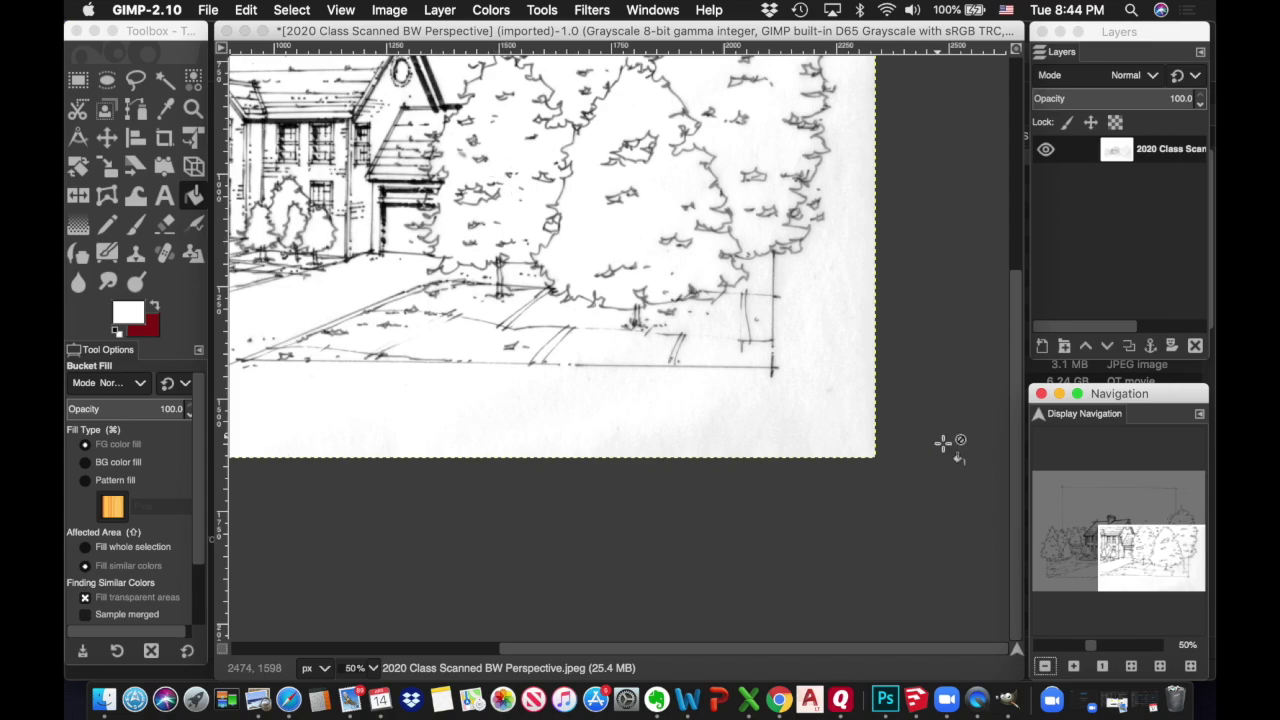
drag(1123, 543, 1084, 509)
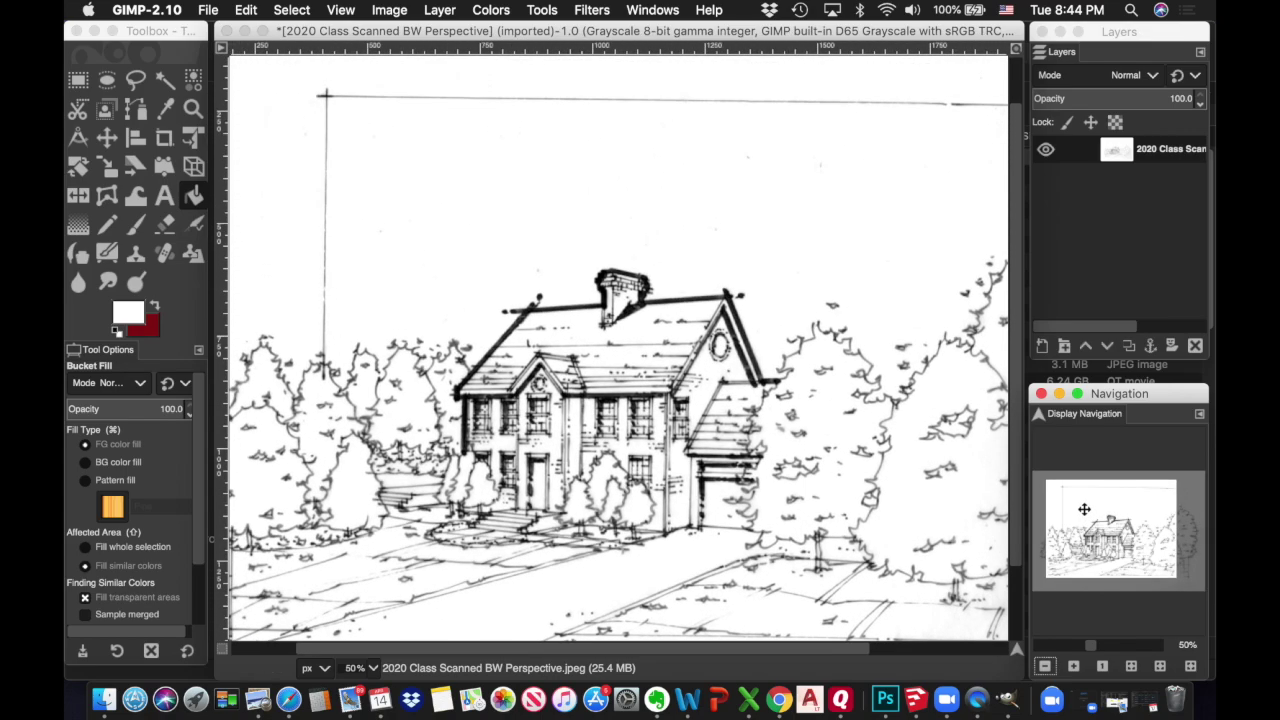
click(1074, 667)
click(1074, 667)
click(1074, 667)
click(1074, 667)
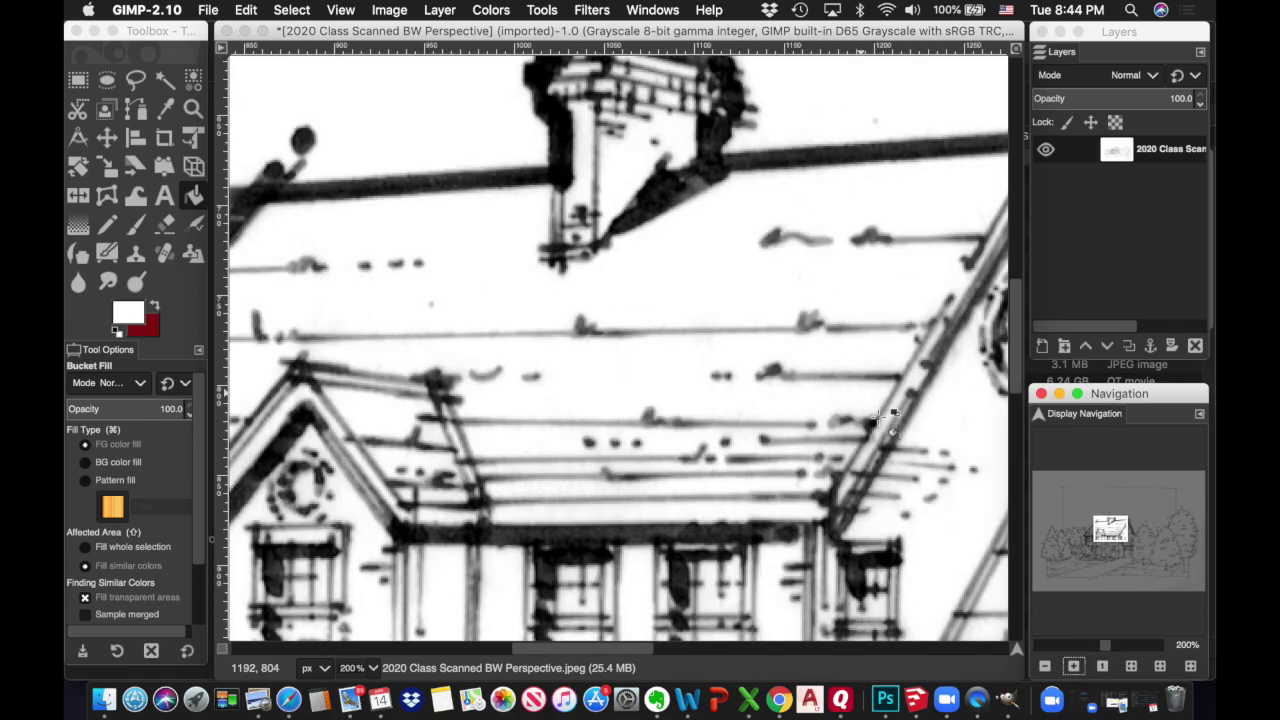
Step: Inspect the lower-left corner of the drawing at 200% zoom and return to the whole page at 25%
drag(1110, 530, 1052, 557)
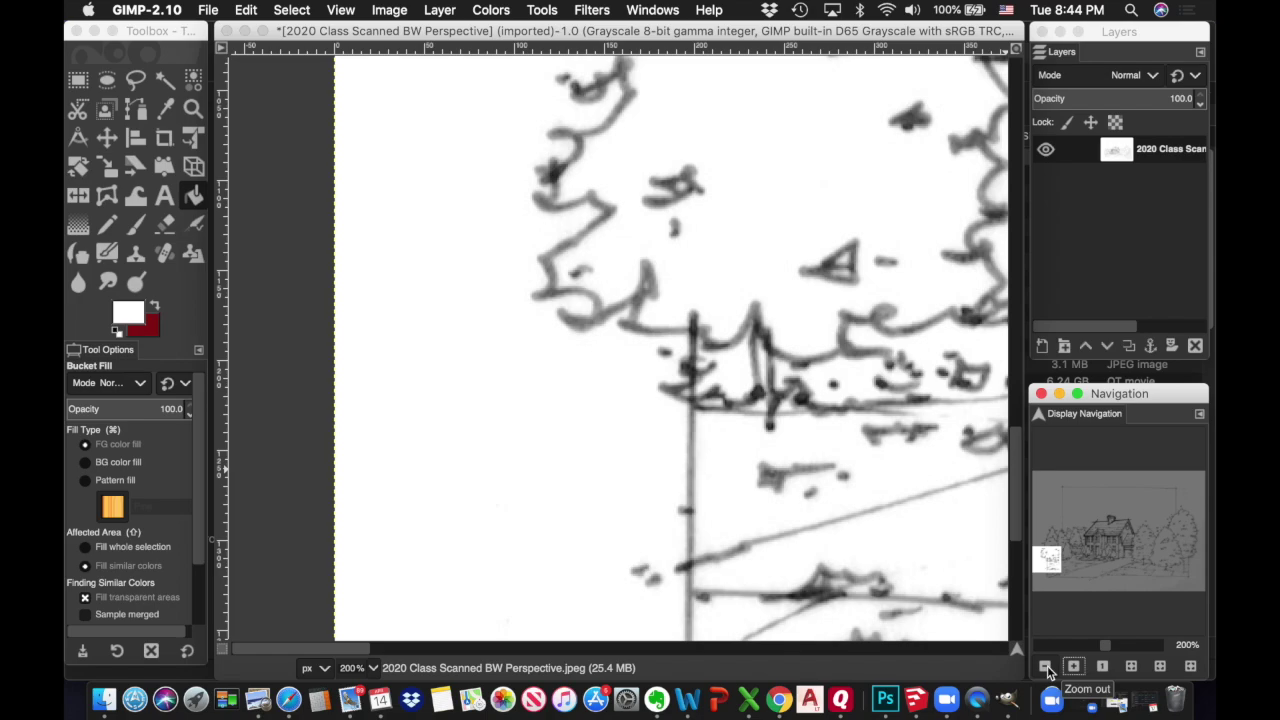
click(1045, 666)
click(1045, 666)
click(1045, 666)
click(1045, 666)
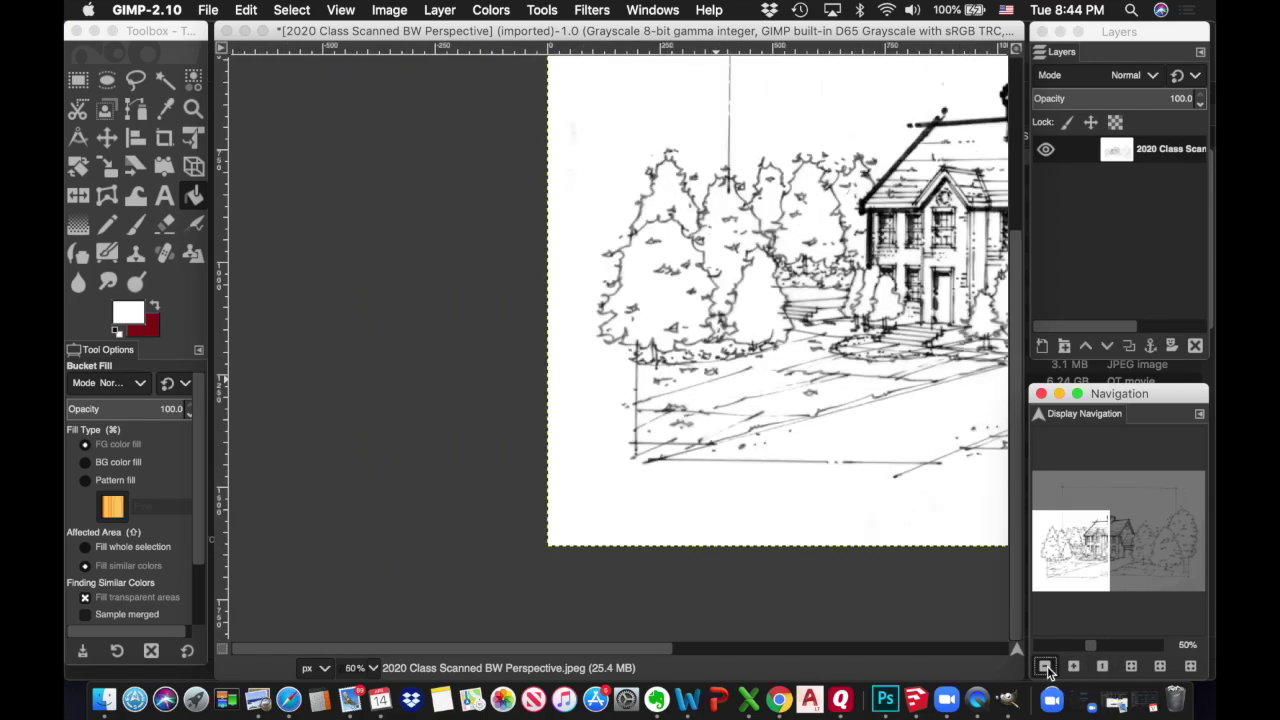
click(1045, 666)
click(1045, 666)
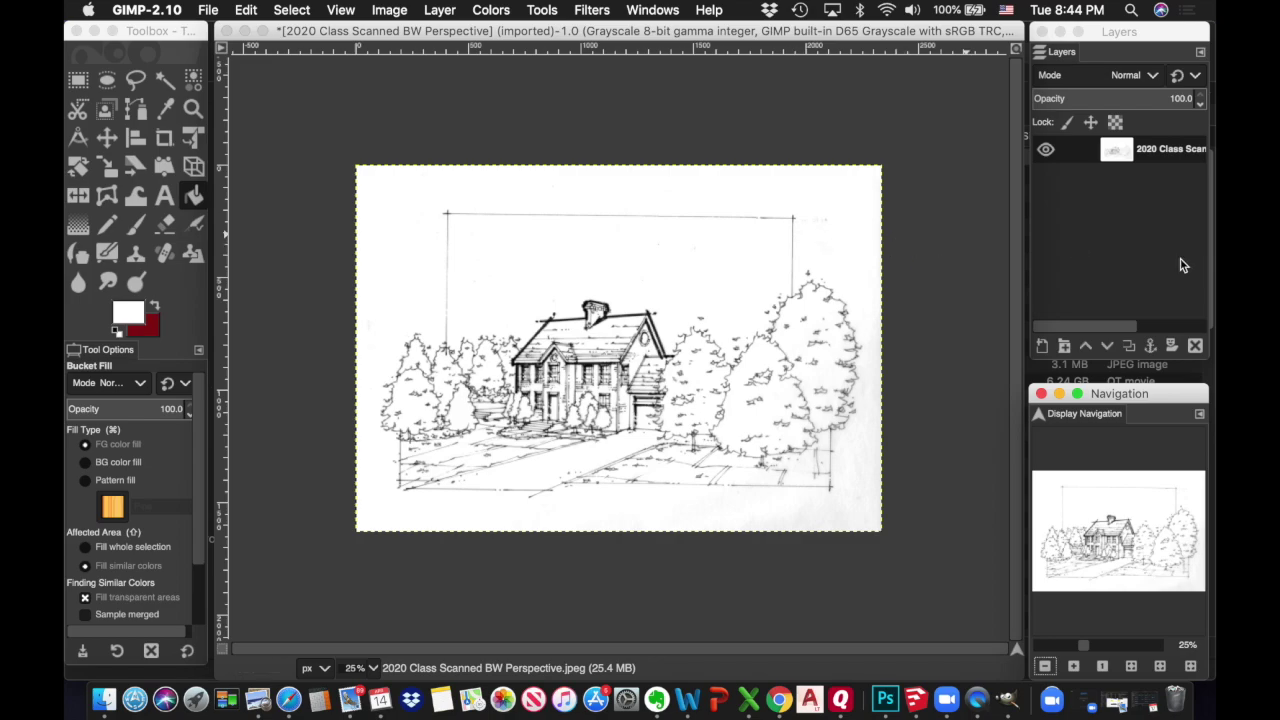
Step: Add a 2338 × 1632 px layer named Canvas, filled with transparency
click(1042, 348)
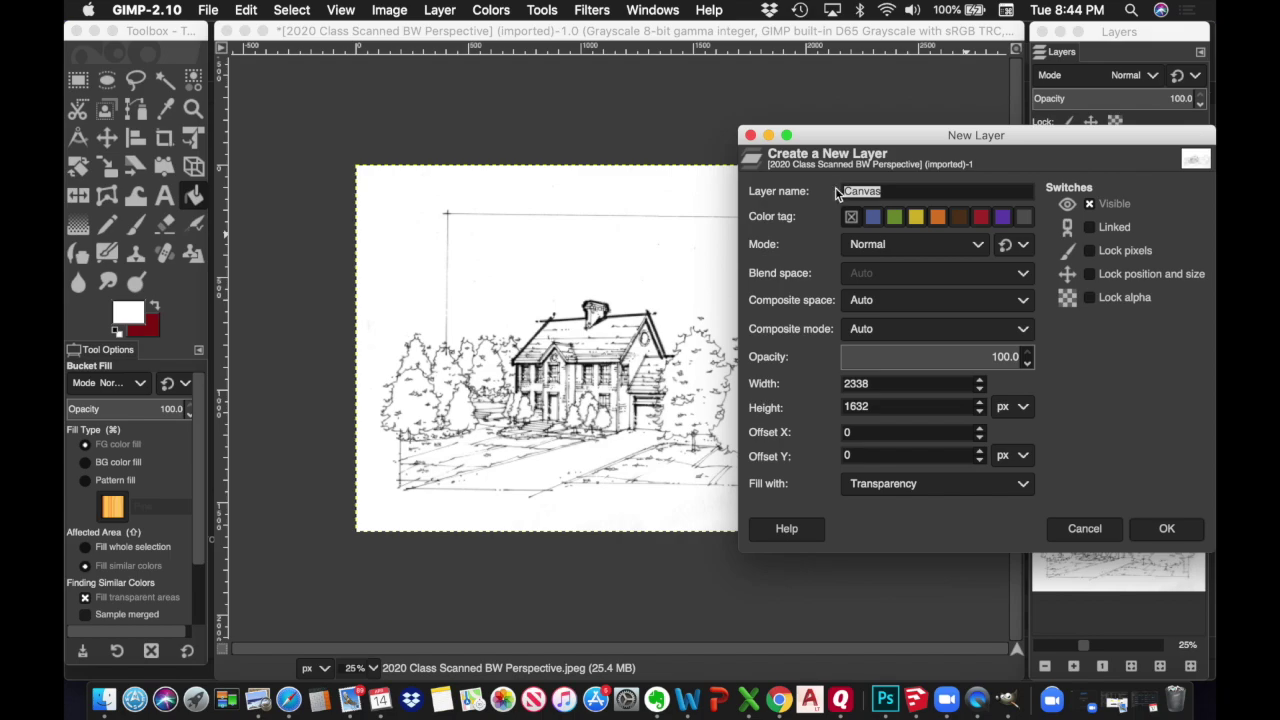
text(canvas)
key(Return)
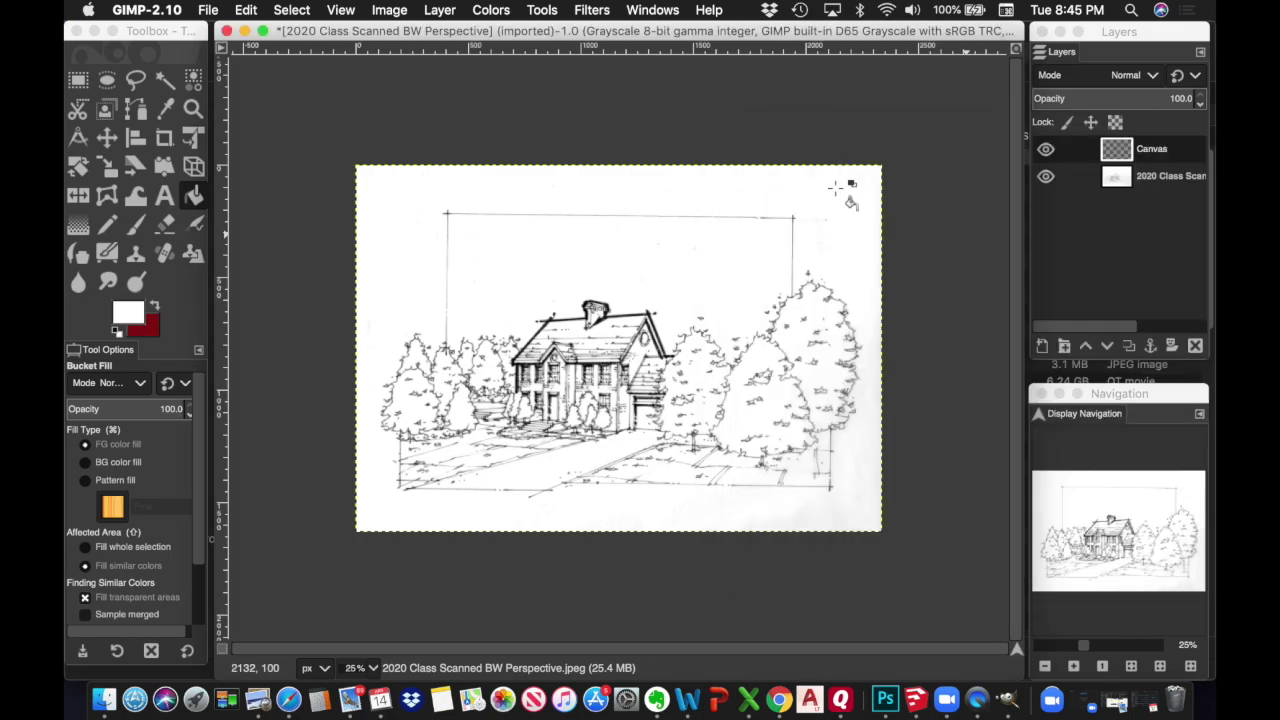
Step: Move the Canvas layer beneath the scanned drawing layer and hide the drawing layer
click(1163, 155)
drag(1163, 155, 1160, 202)
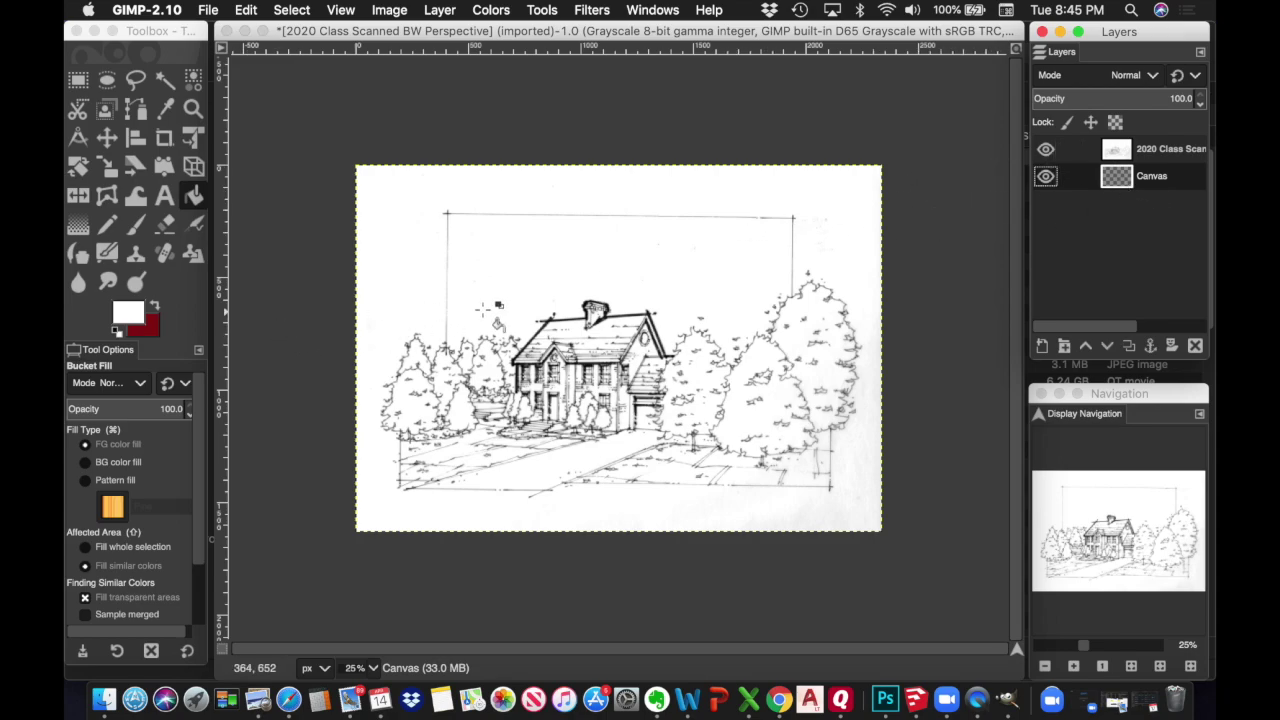
click(1046, 150)
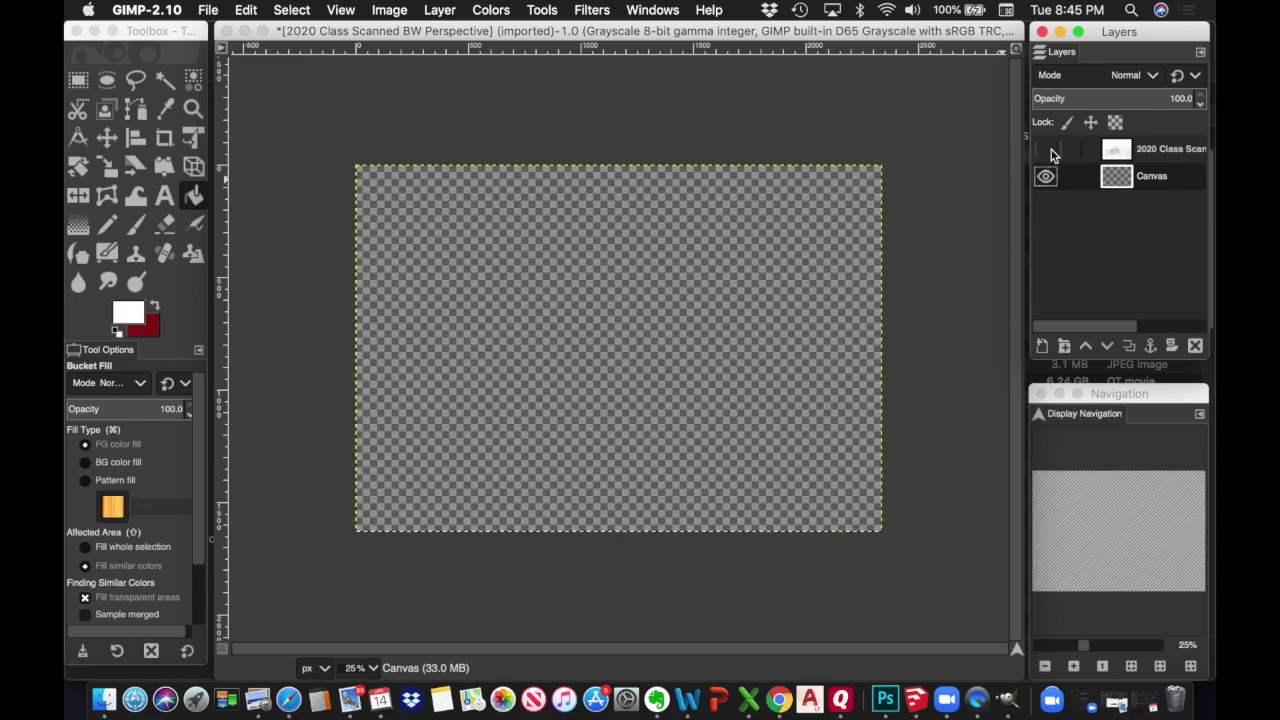
Step: Try a green foreground color in the color selector and return it to pure white (ffffff)
click(131, 312)
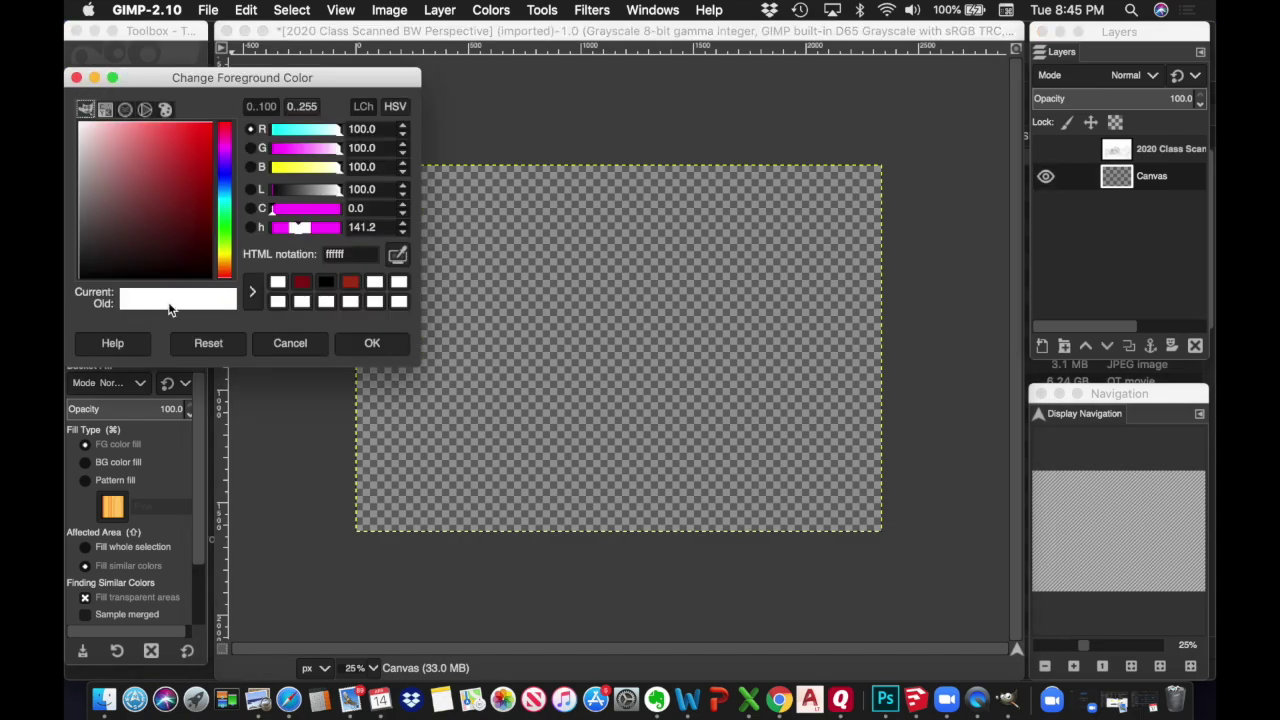
click(162, 210)
click(224, 216)
click(185, 179)
click(145, 161)
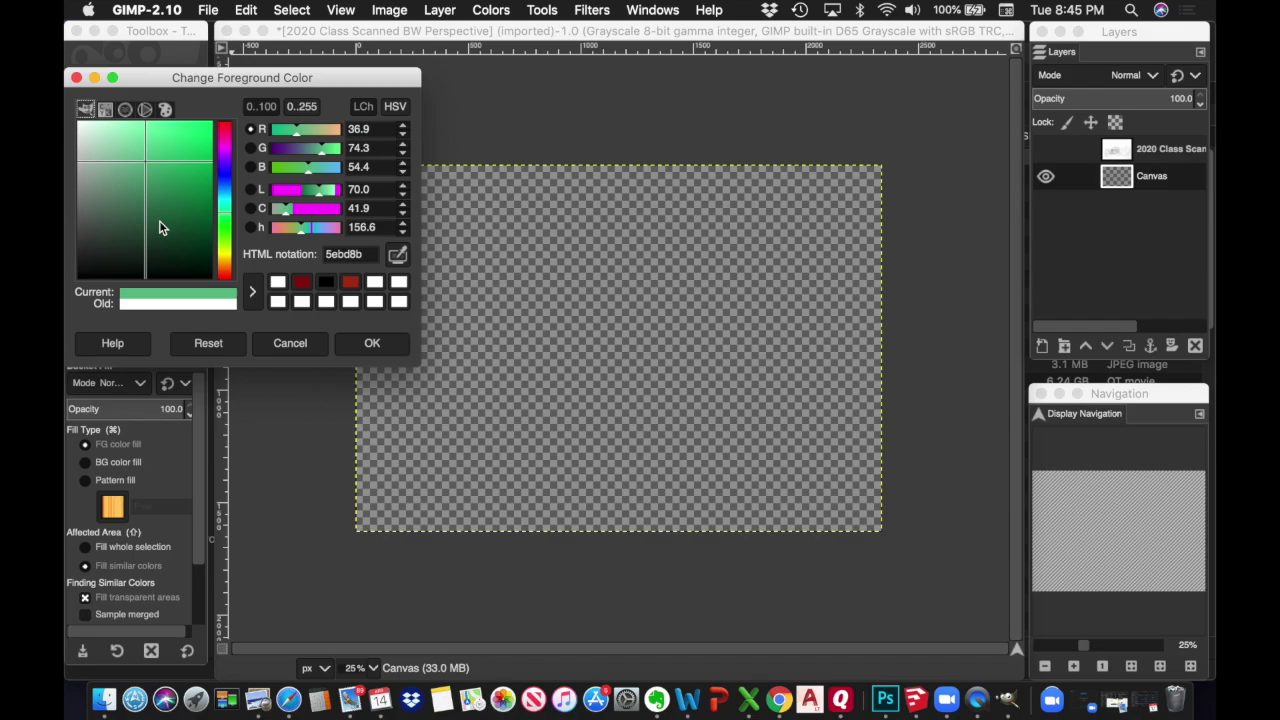
click(82, 127)
drag(80, 123, 78, 123)
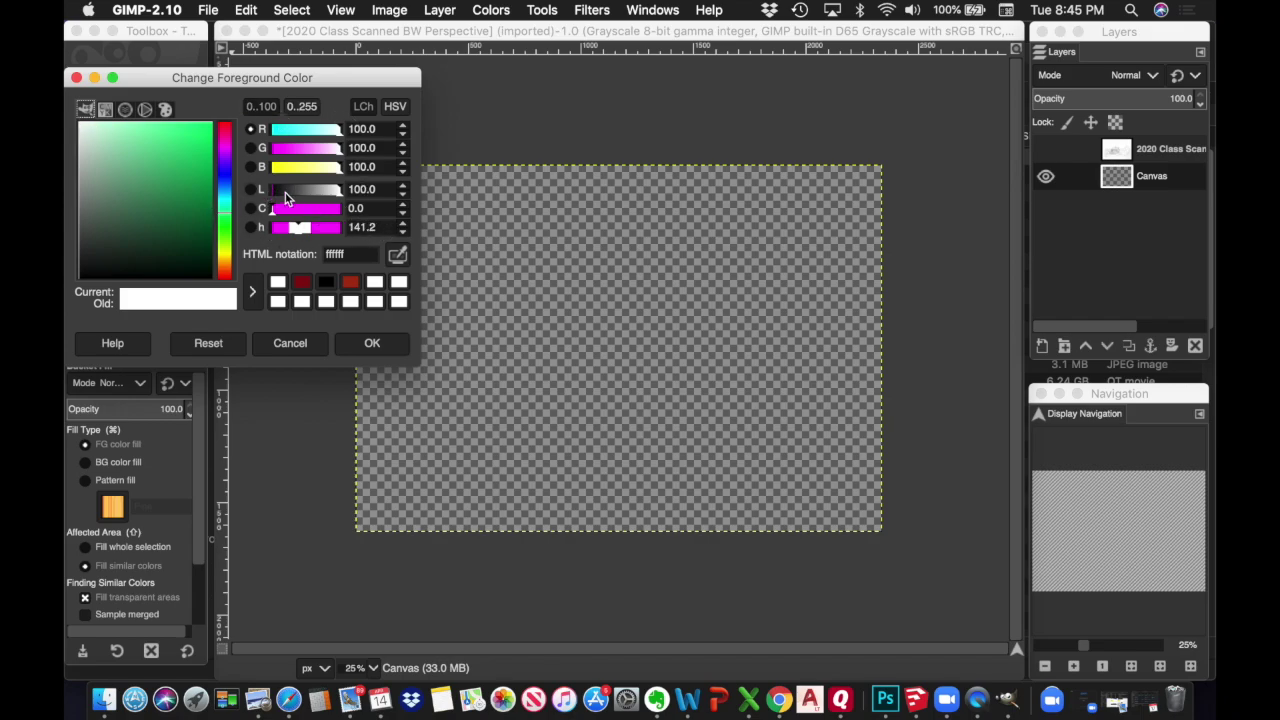
click(373, 343)
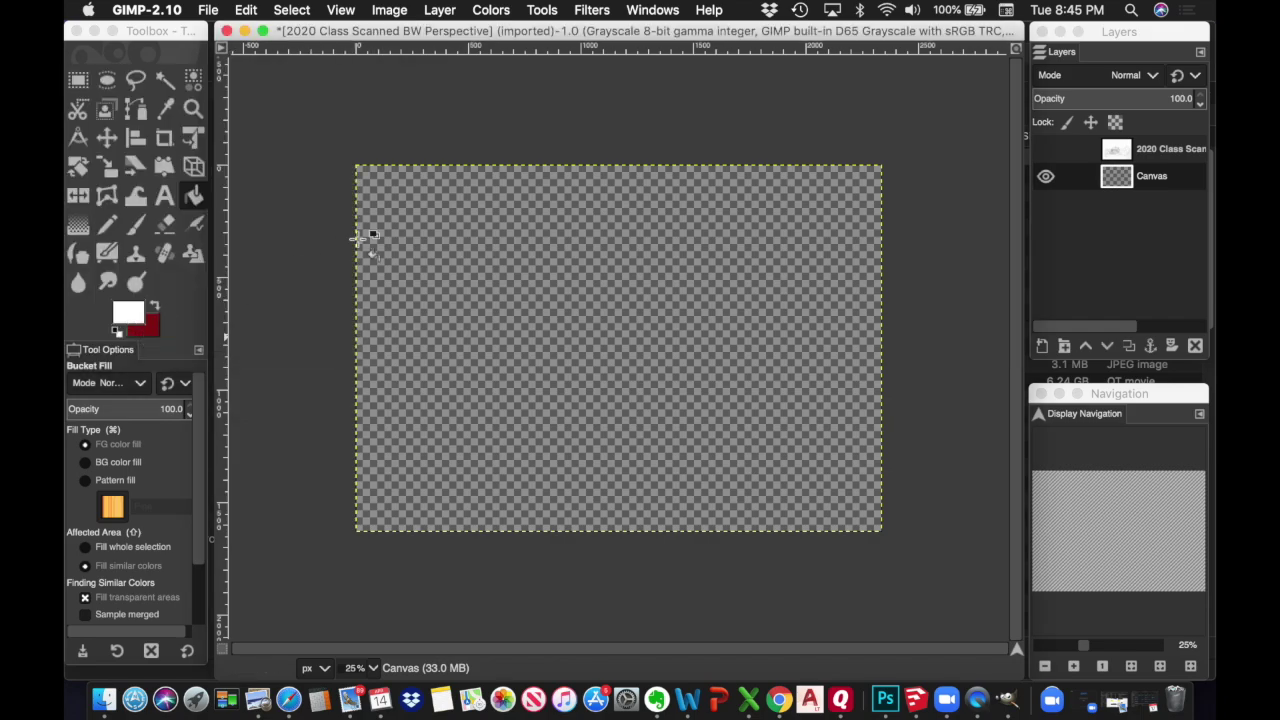
Step: Fill the Canvas layer with white using Bucket Fill and show the scanned drawing layer again
click(545, 11)
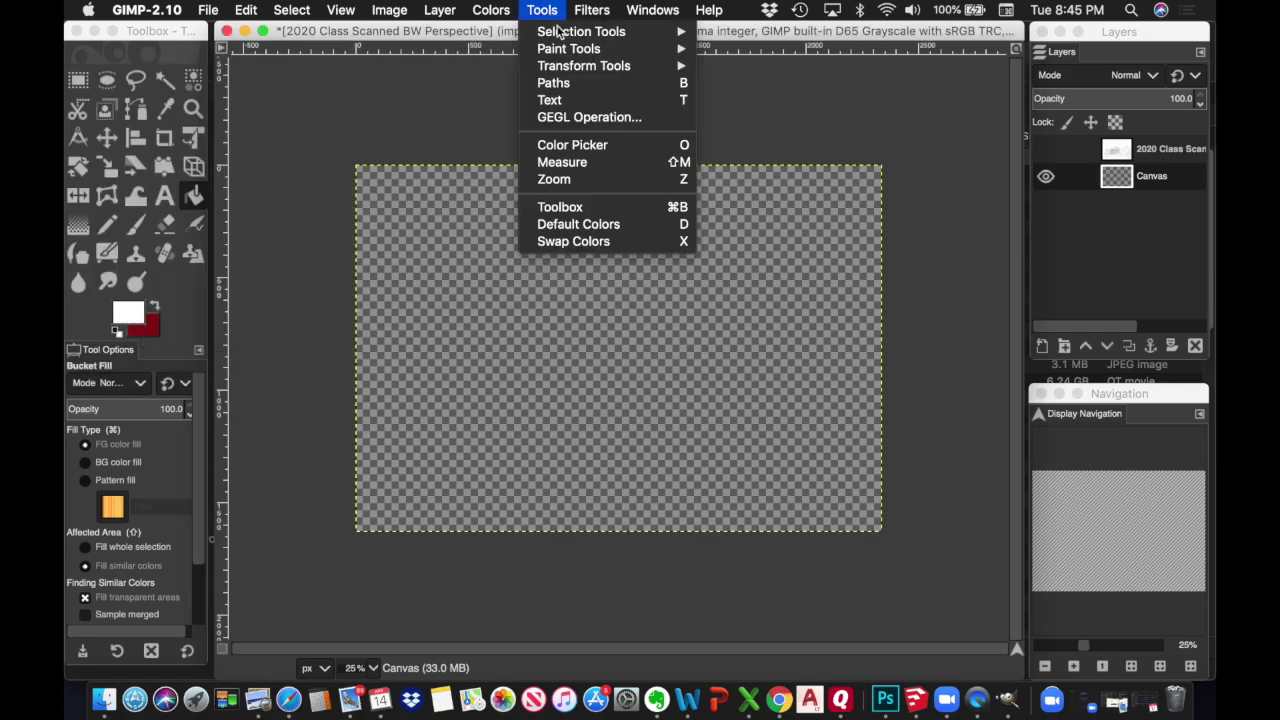
mouse_move(570, 49)
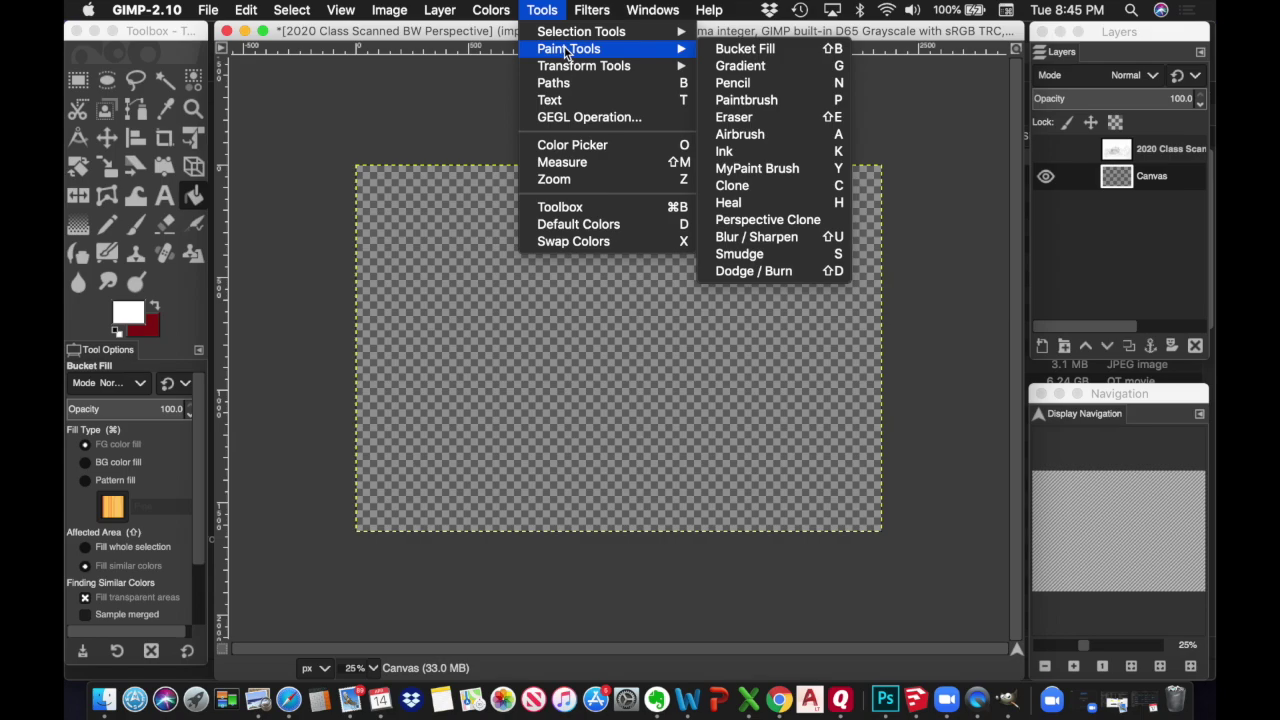
click(771, 54)
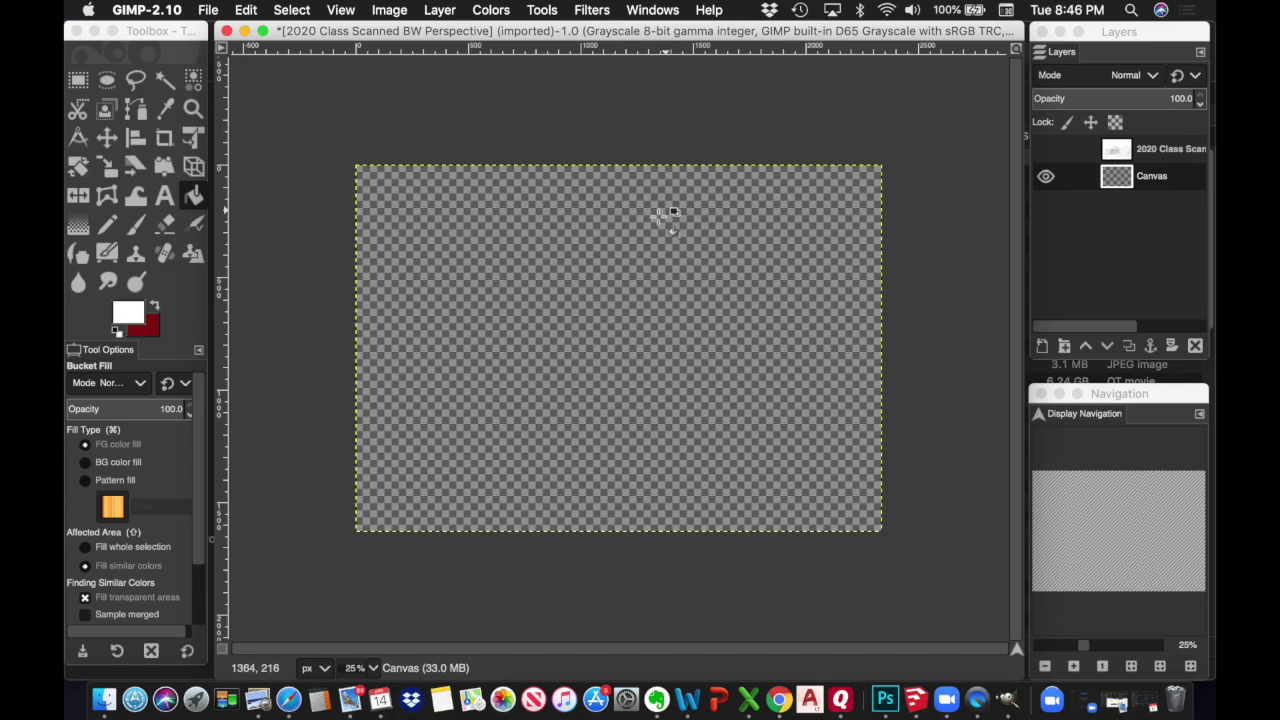
click(578, 244)
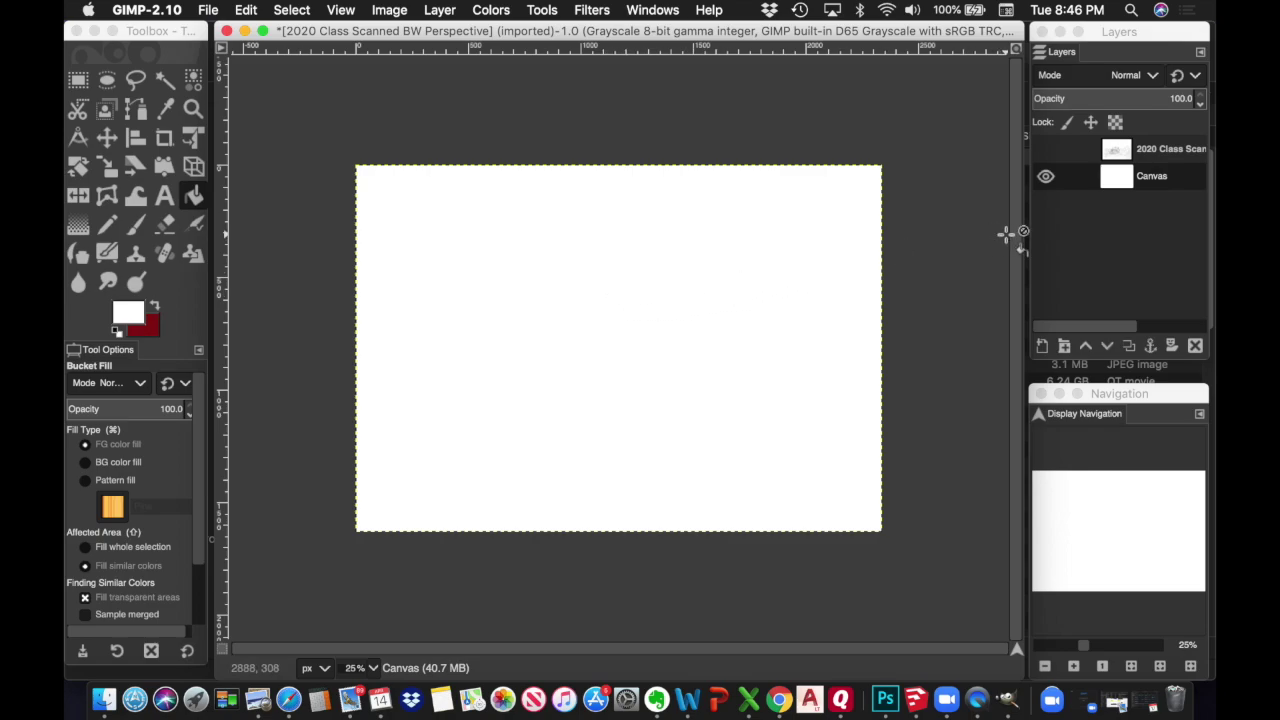
click(1046, 150)
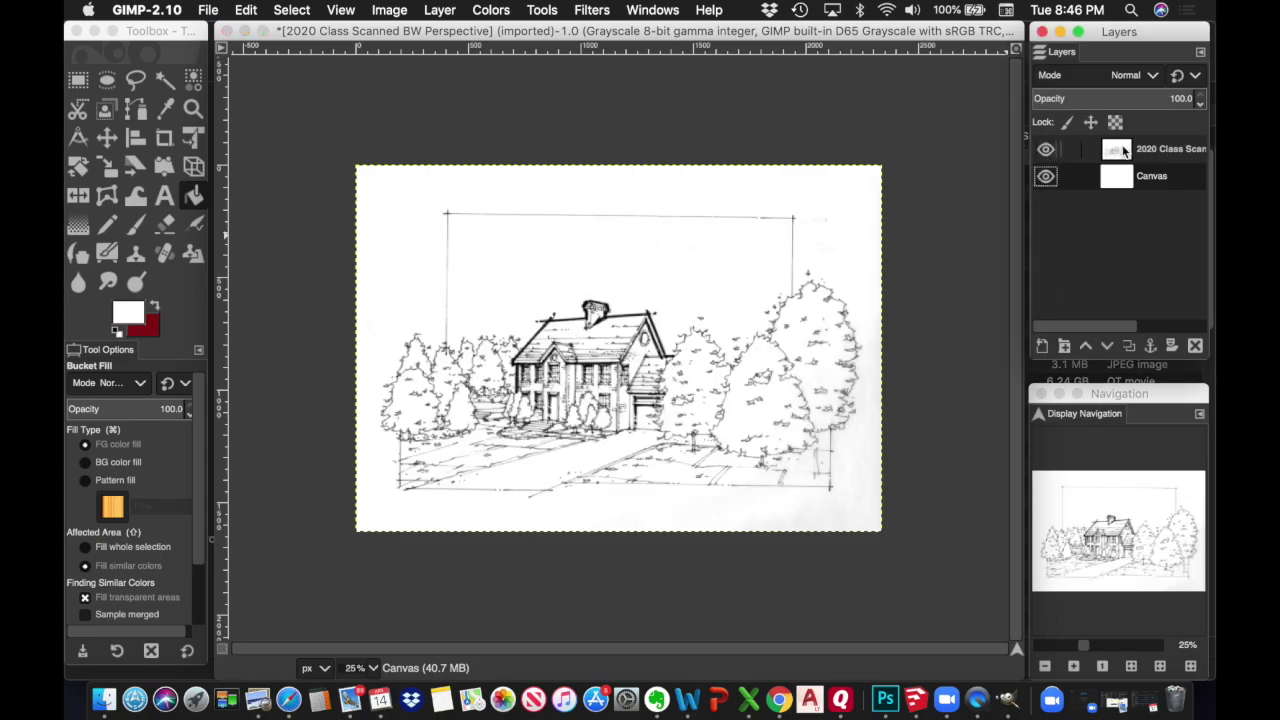
Step: Duplicate the scanned perspective drawing layer
click(1170, 150)
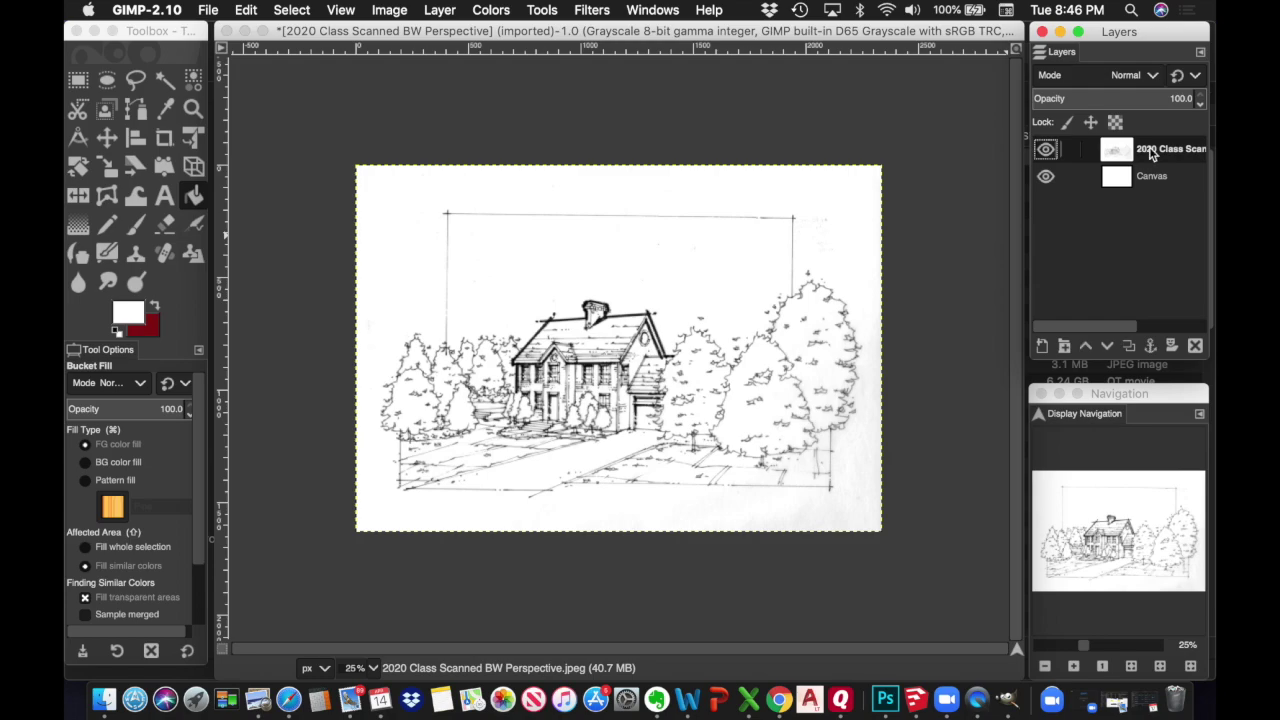
right_click(1155, 153)
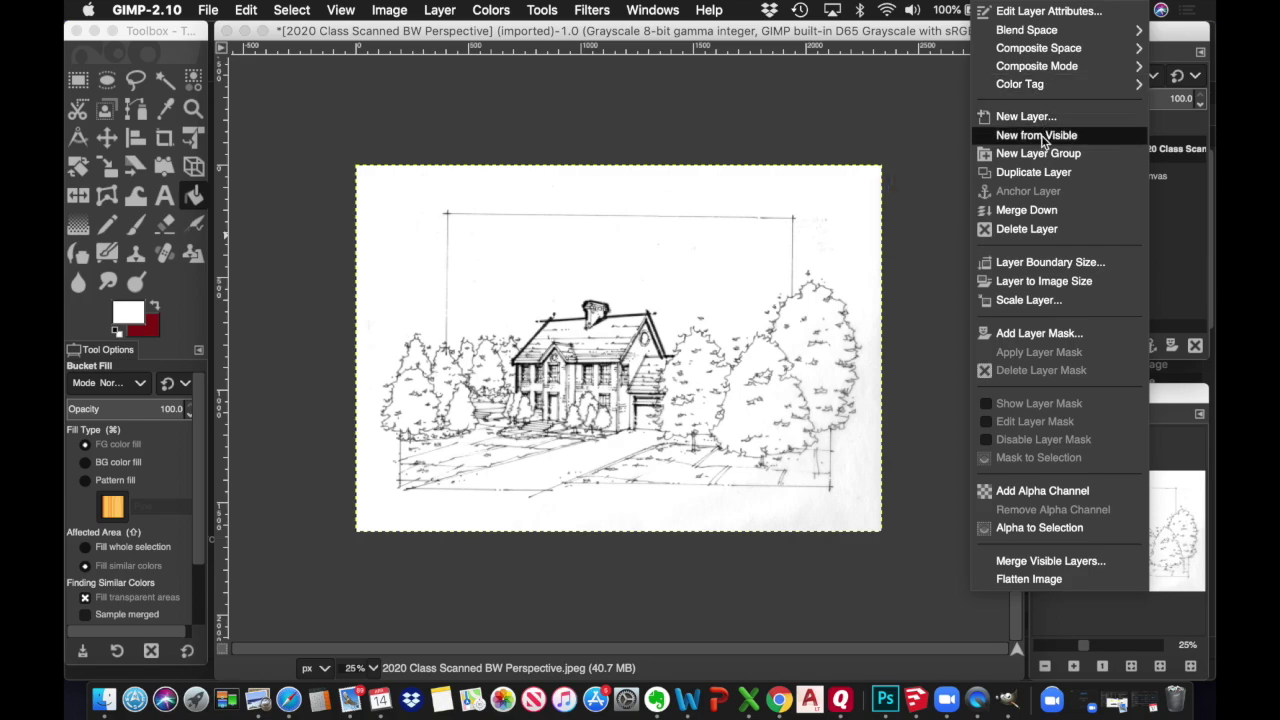
click(1037, 176)
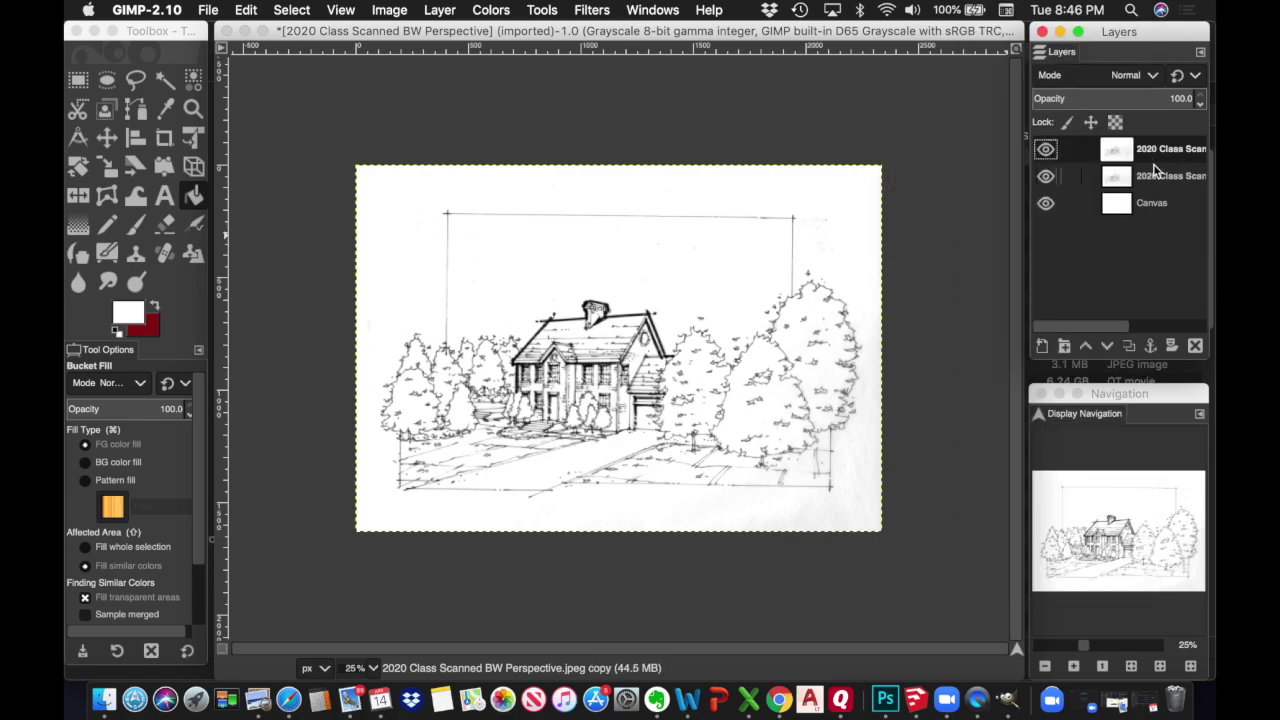
Step: Toggle the visibility of both drawing layers to compare them, leaving the original hidden and the copy and Canvas shown
click(1046, 177)
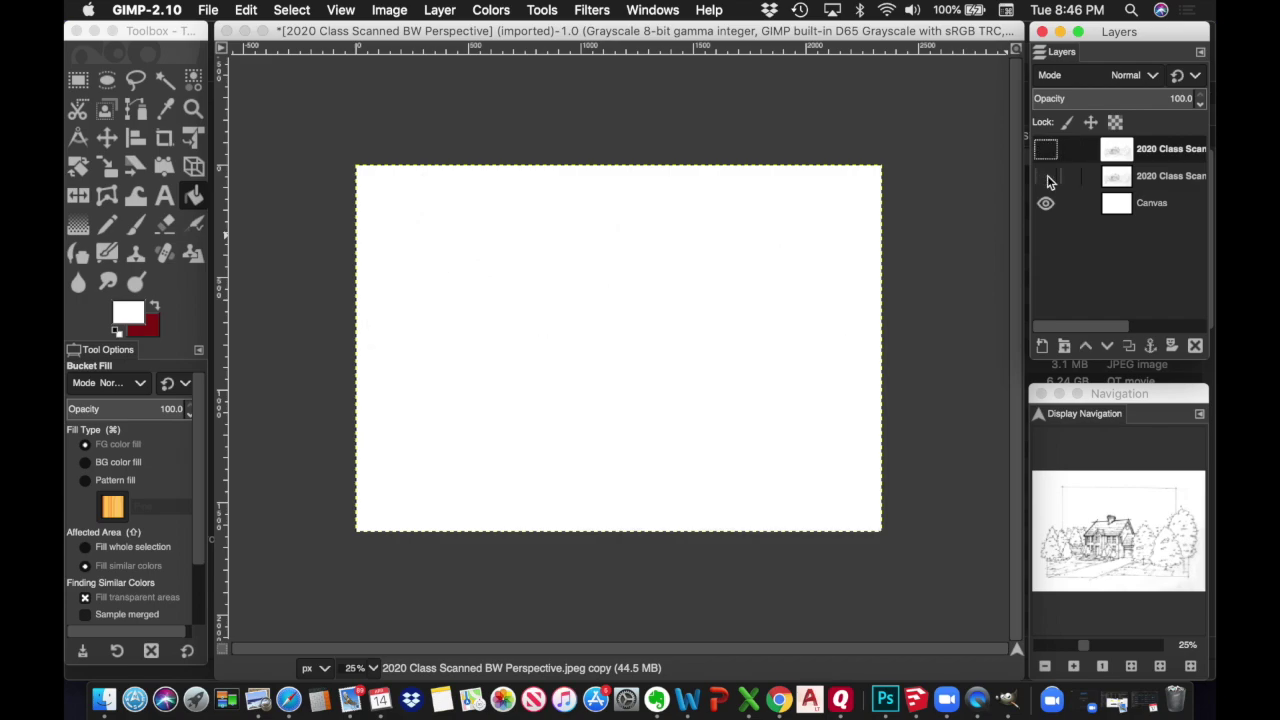
click(1046, 177)
click(1046, 177)
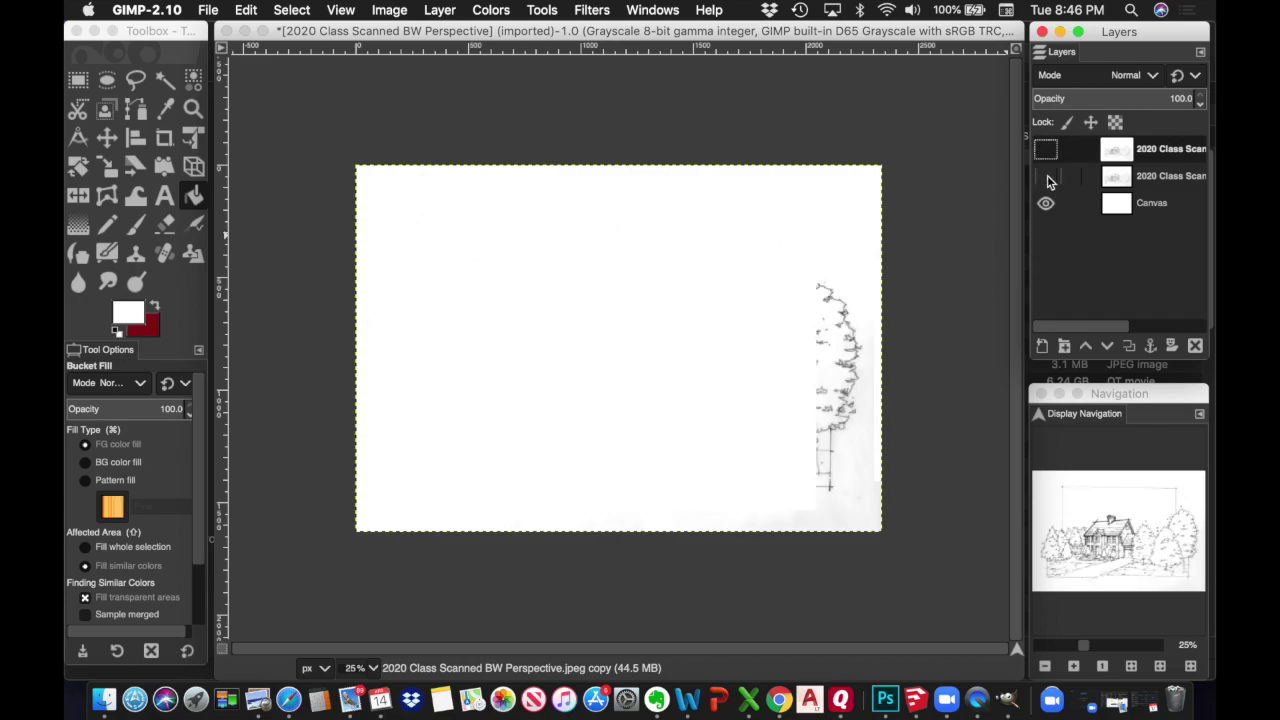
click(1046, 150)
click(1046, 150)
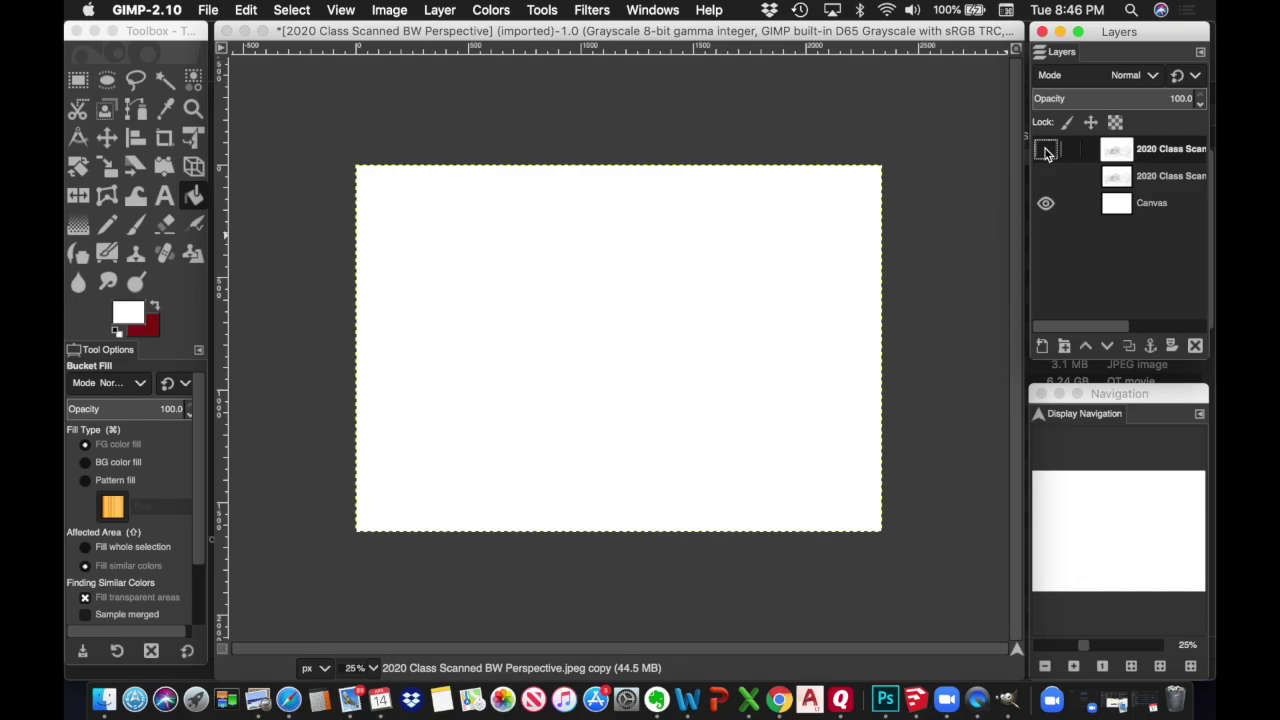
click(1046, 150)
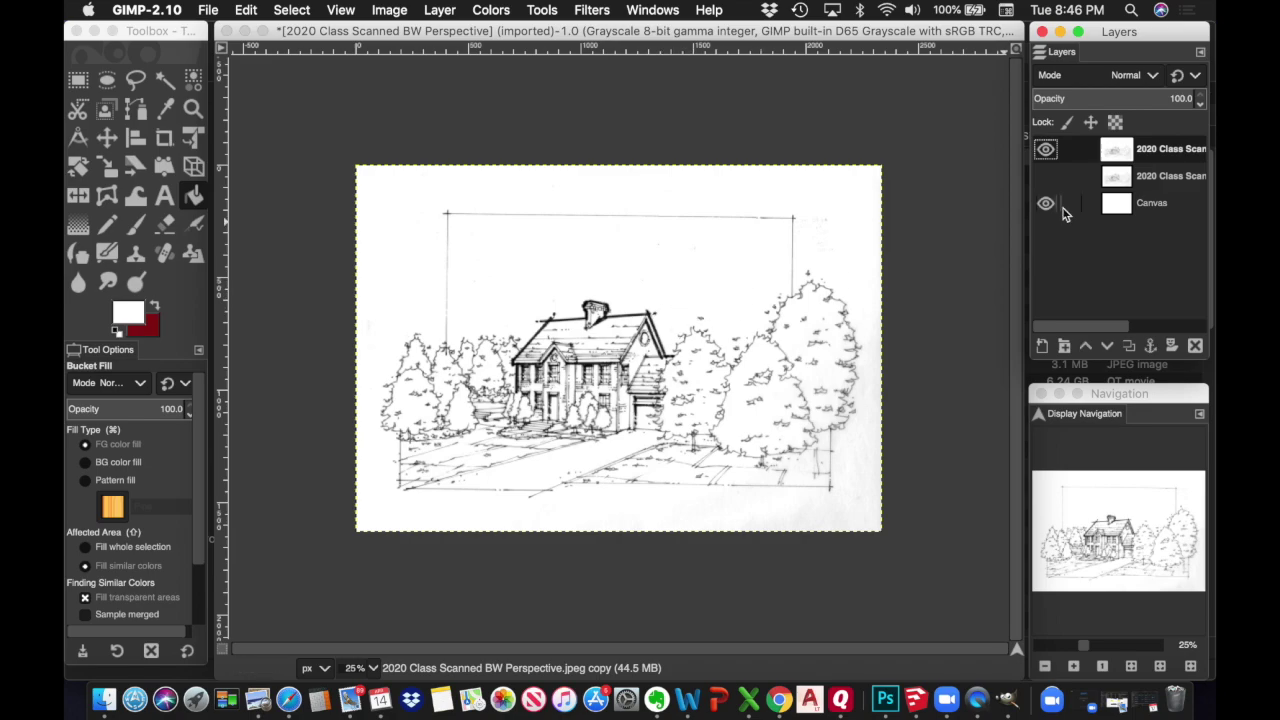
click(1047, 152)
click(1047, 177)
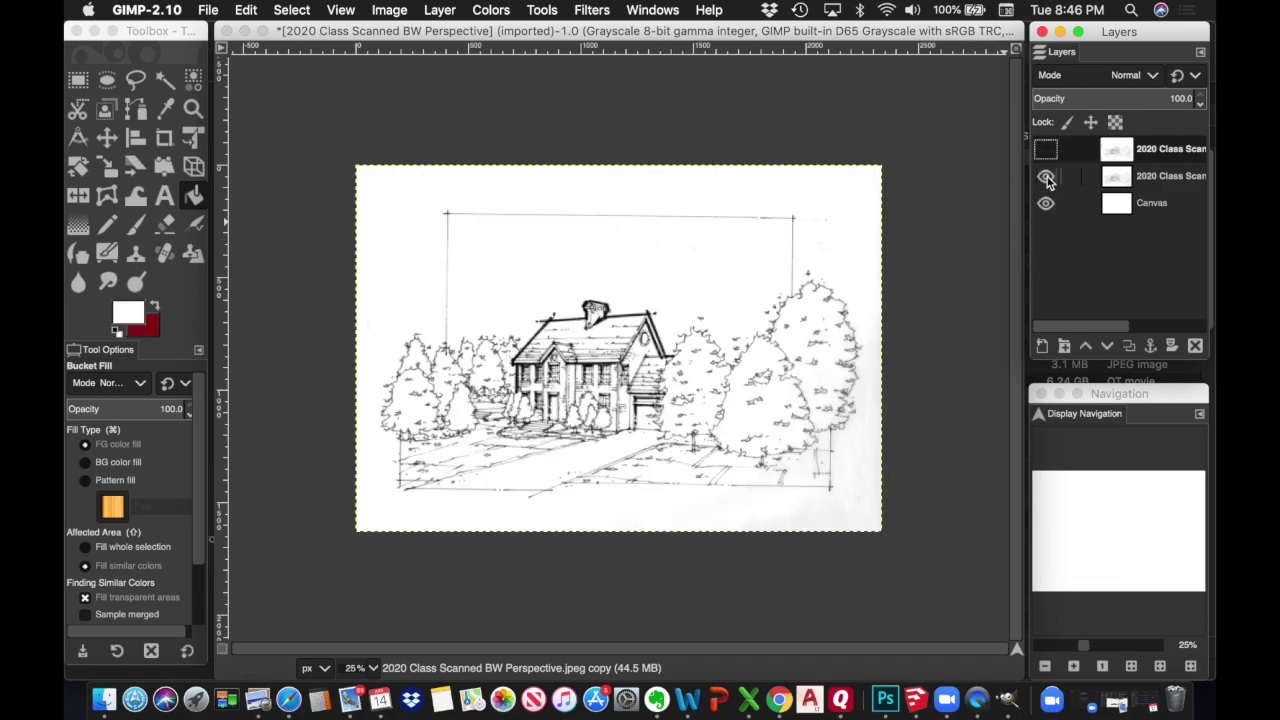
click(1047, 178)
click(1047, 152)
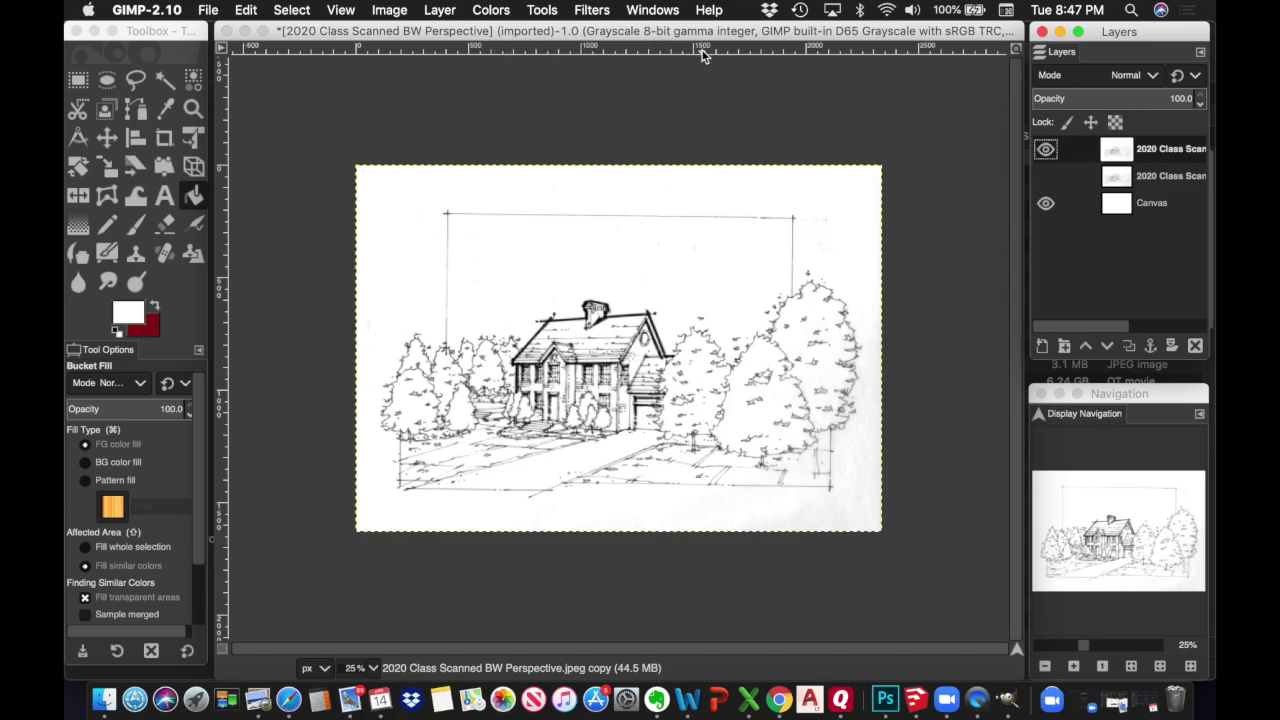
Step: Place two horizontal and two vertical guides along the top, bottom, left and right lines of the drawing's hand-drawn border
click(640, 50)
drag(641, 55, 641, 218)
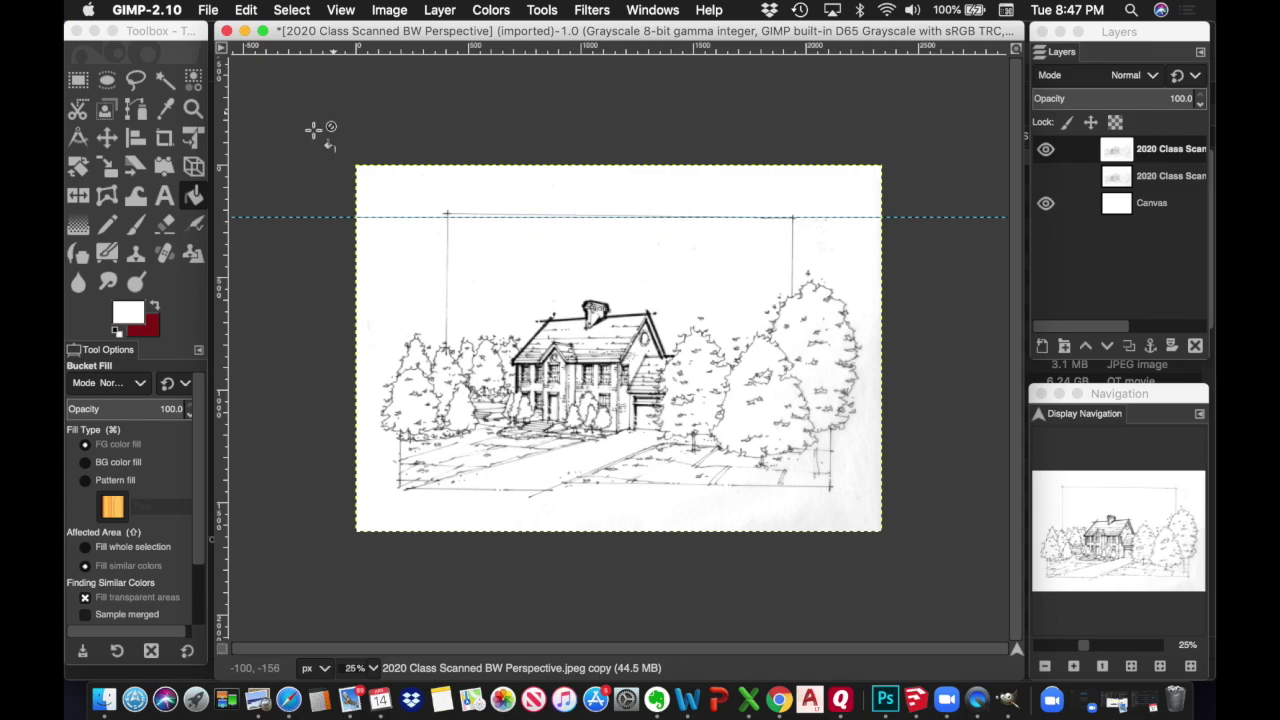
drag(216, 123, 446, 160)
drag(224, 192, 792, 212)
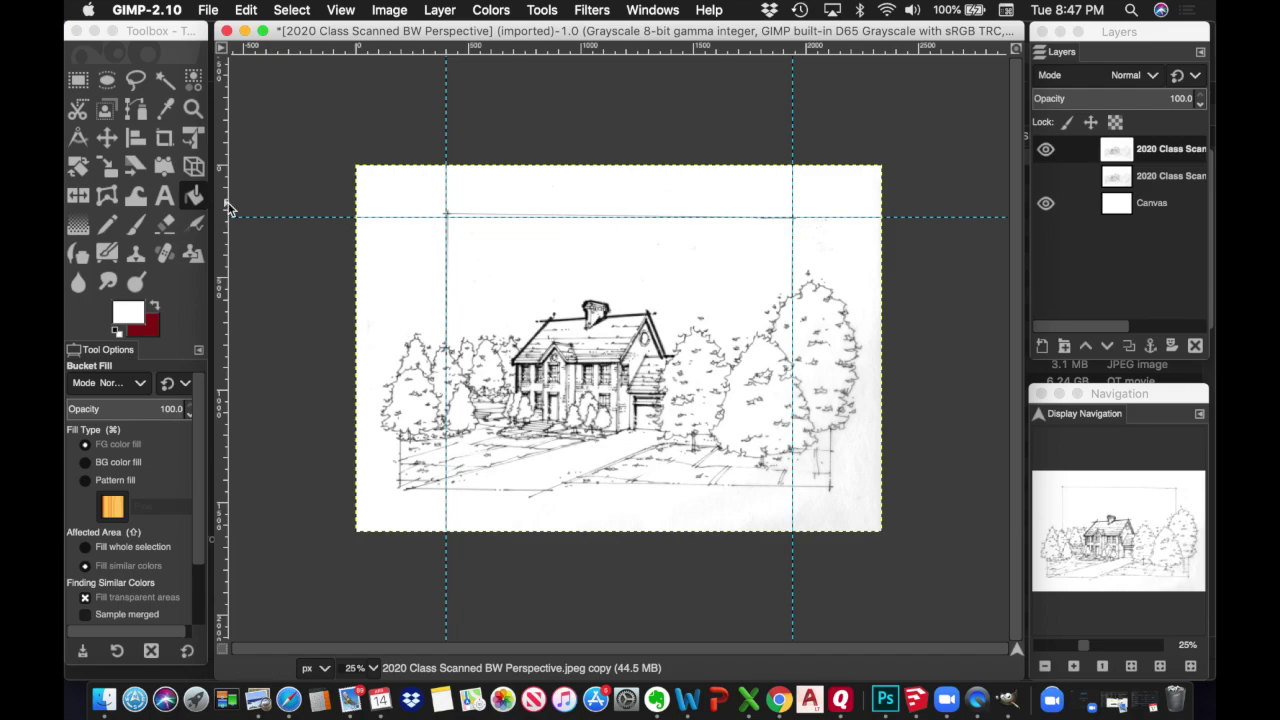
drag(531, 53, 519, 486)
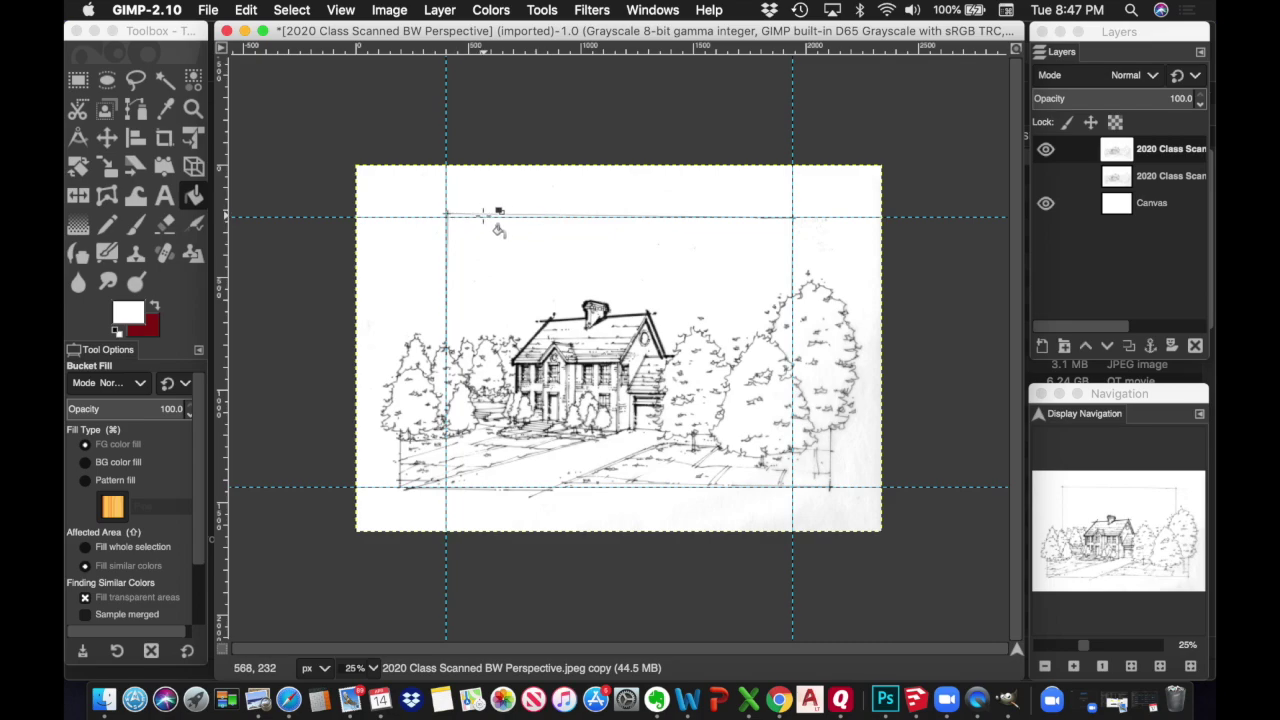
Step: Check the border's alignment with the guides at the upper-left corner at 63% zoom, and return to the full page at 33.3%
click(1092, 648)
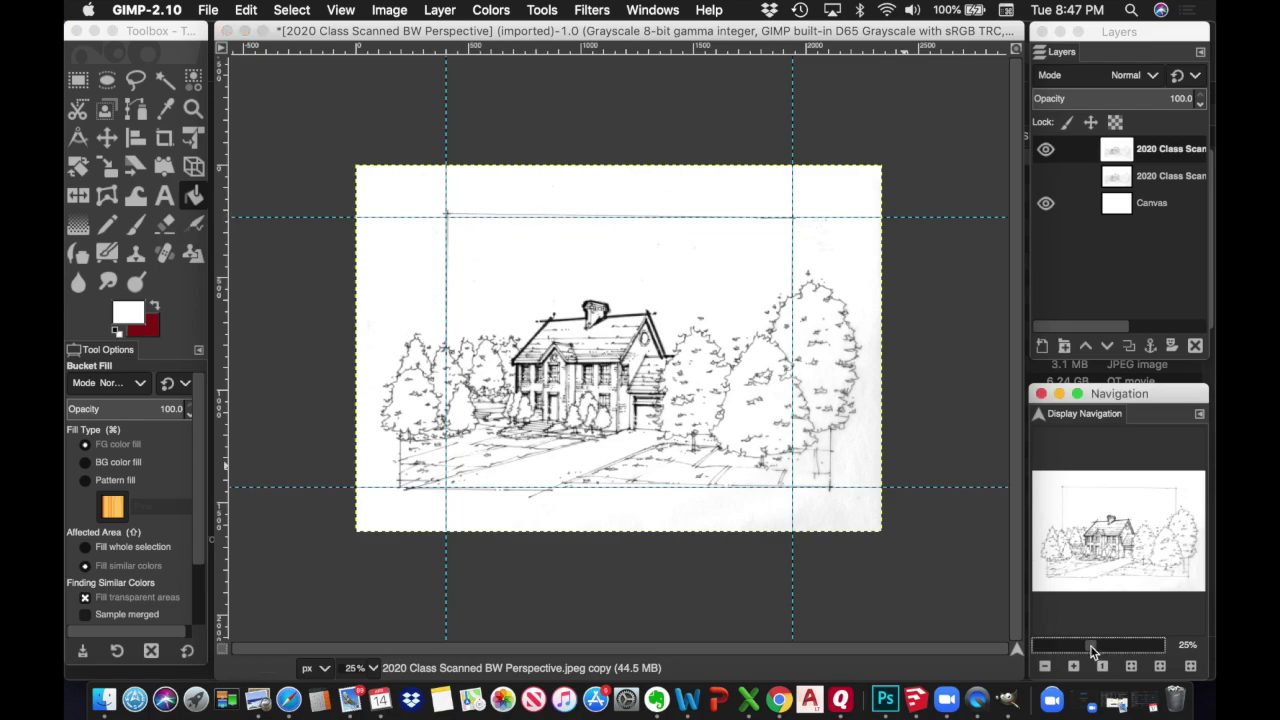
drag(1095, 652, 1108, 648)
drag(1092, 514, 1059, 482)
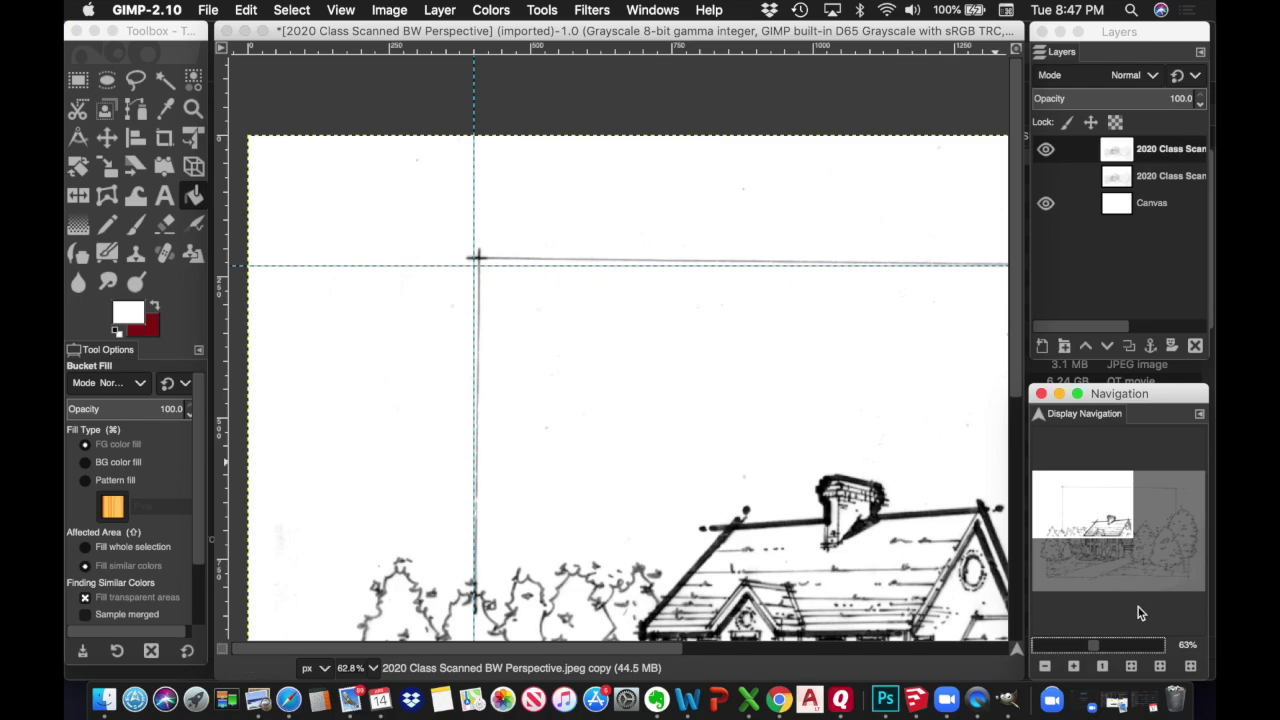
mouse_move(1108, 651)
mouse_down()
mouse_move(1062, 650)
mouse_move(1091, 651)
mouse_up()
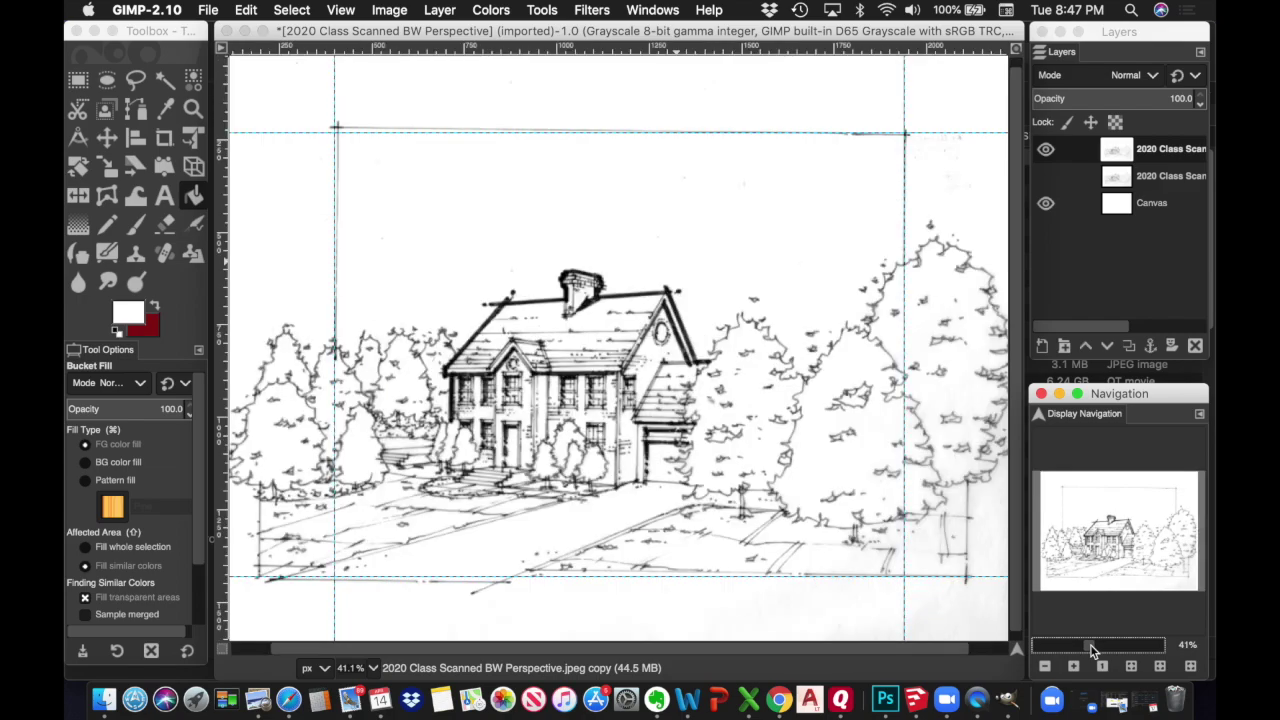
click(1044, 665)
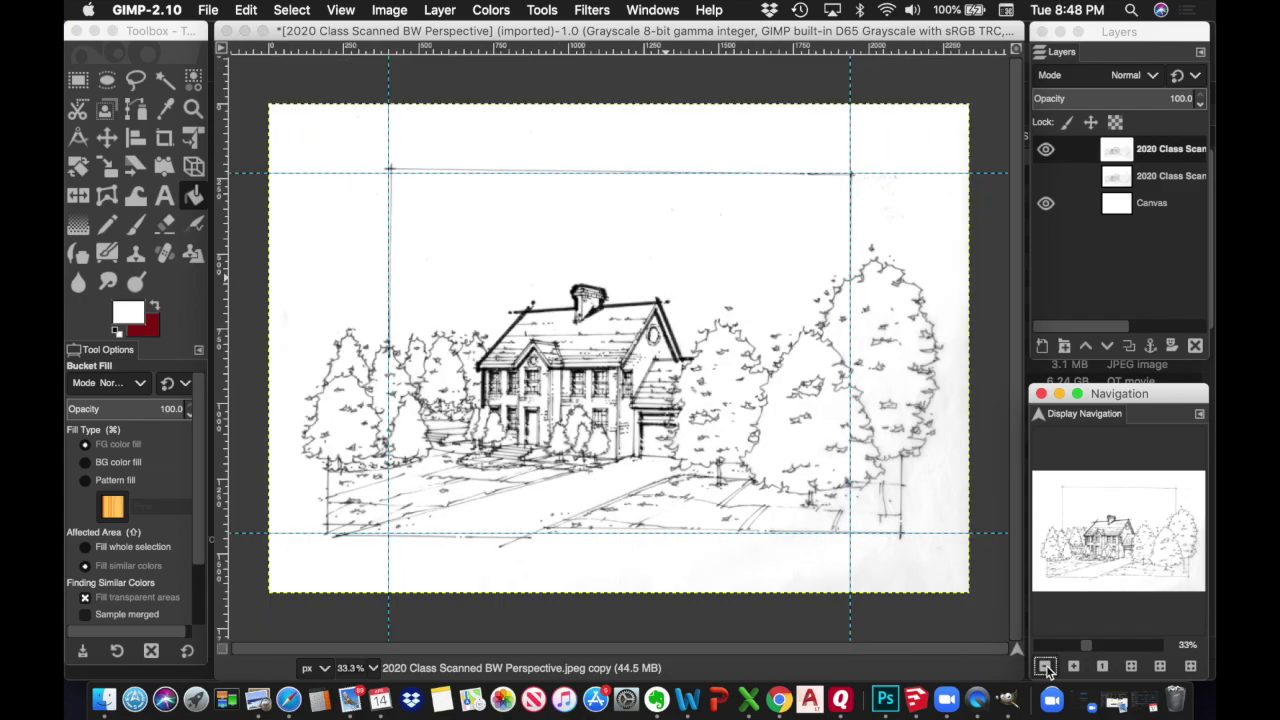
Step: Rotate the drawing copy layer by -0.67 degrees so that its hand-drawn border lines up with the guides
click(1163, 157)
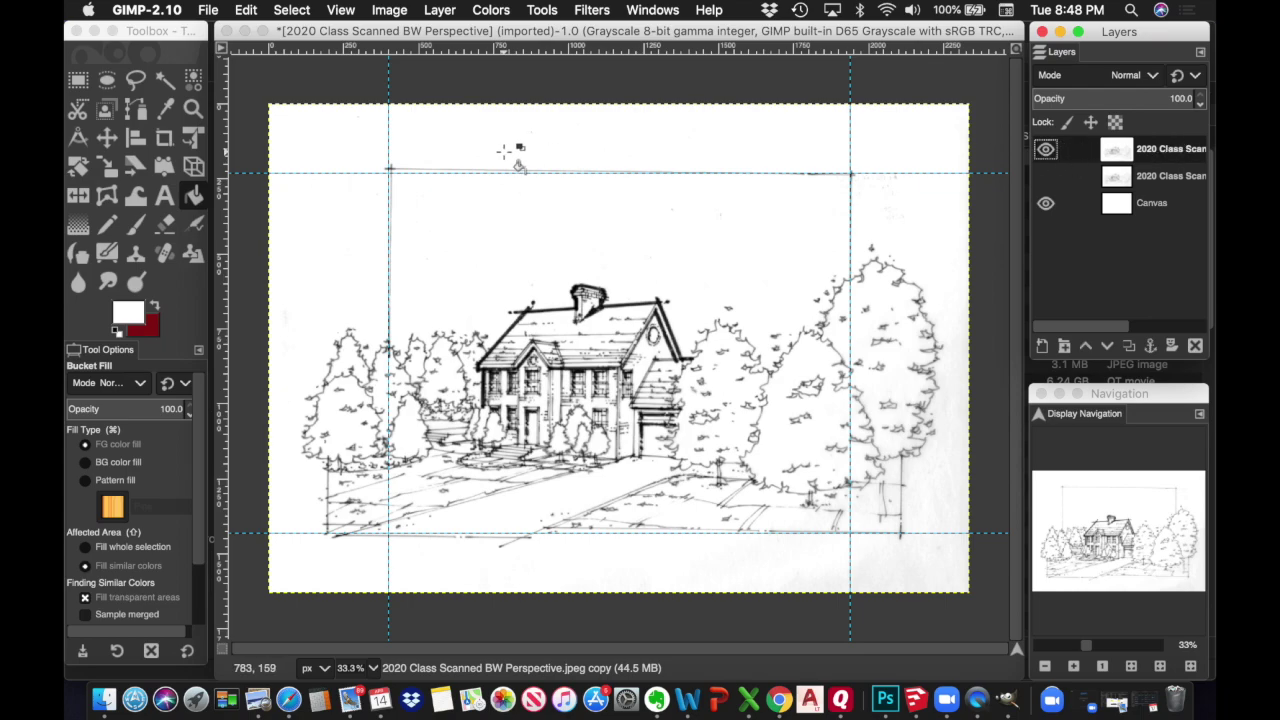
click(542, 11)
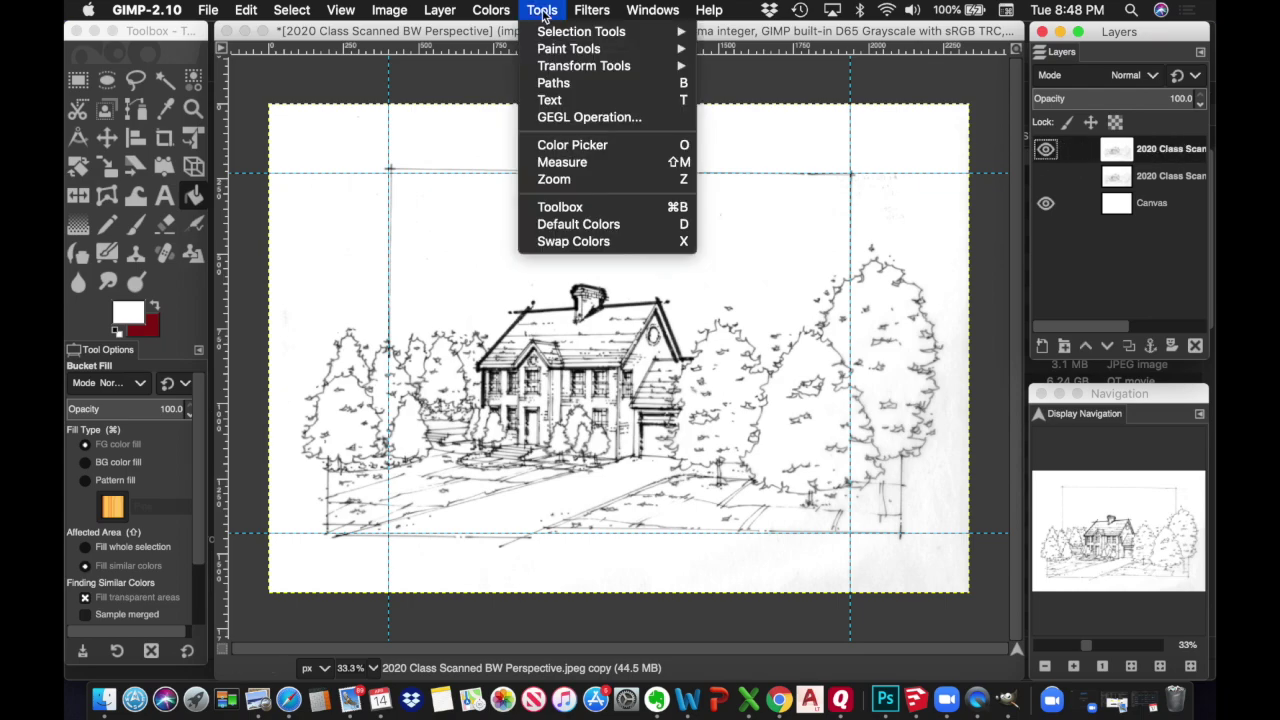
mouse_move(556, 68)
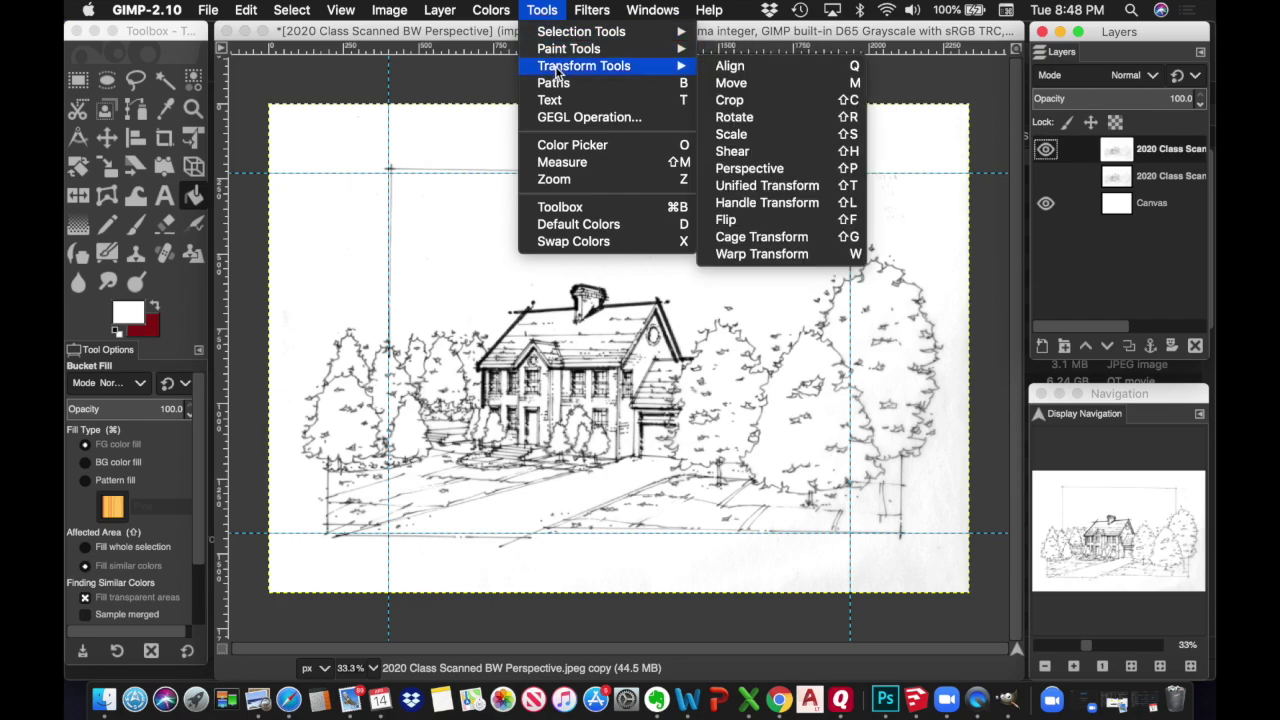
click(771, 121)
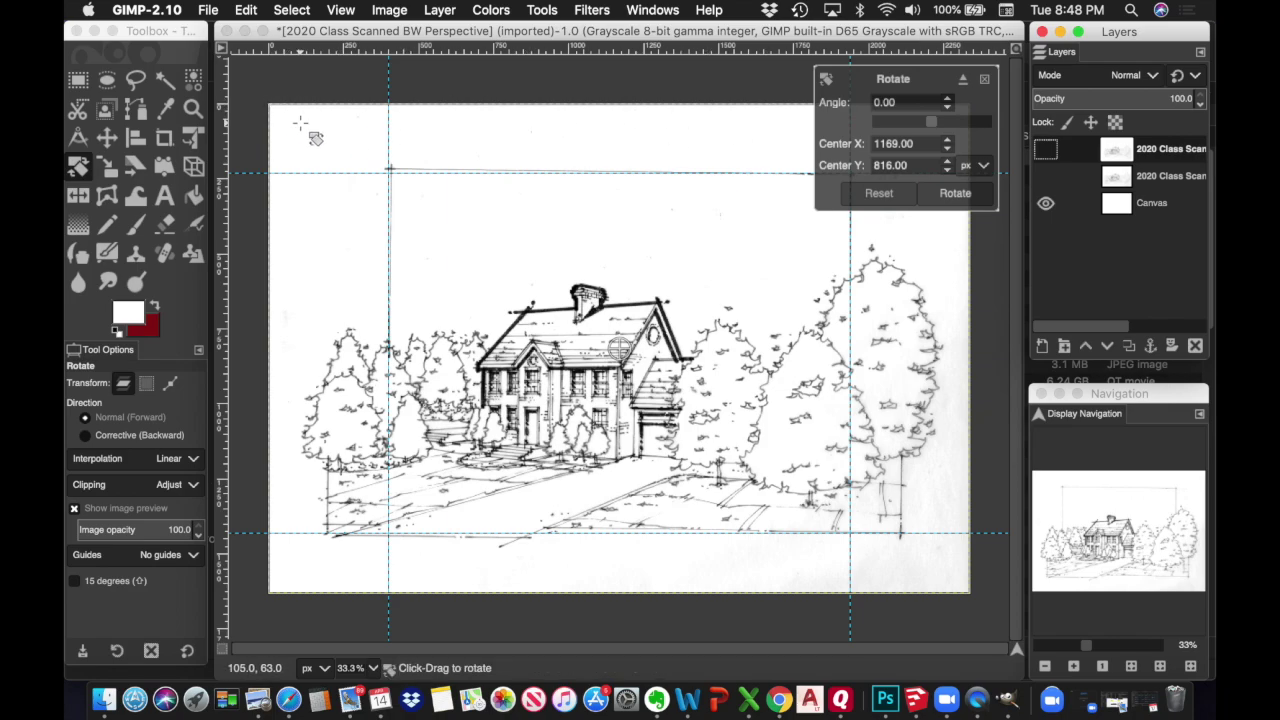
mouse_move(300, 123)
mouse_down()
mouse_move(286, 191)
mouse_move(331, 104)
mouse_move(349, 104)
mouse_move(292, 124)
mouse_move(292, 113)
mouse_move(293, 129)
mouse_up()
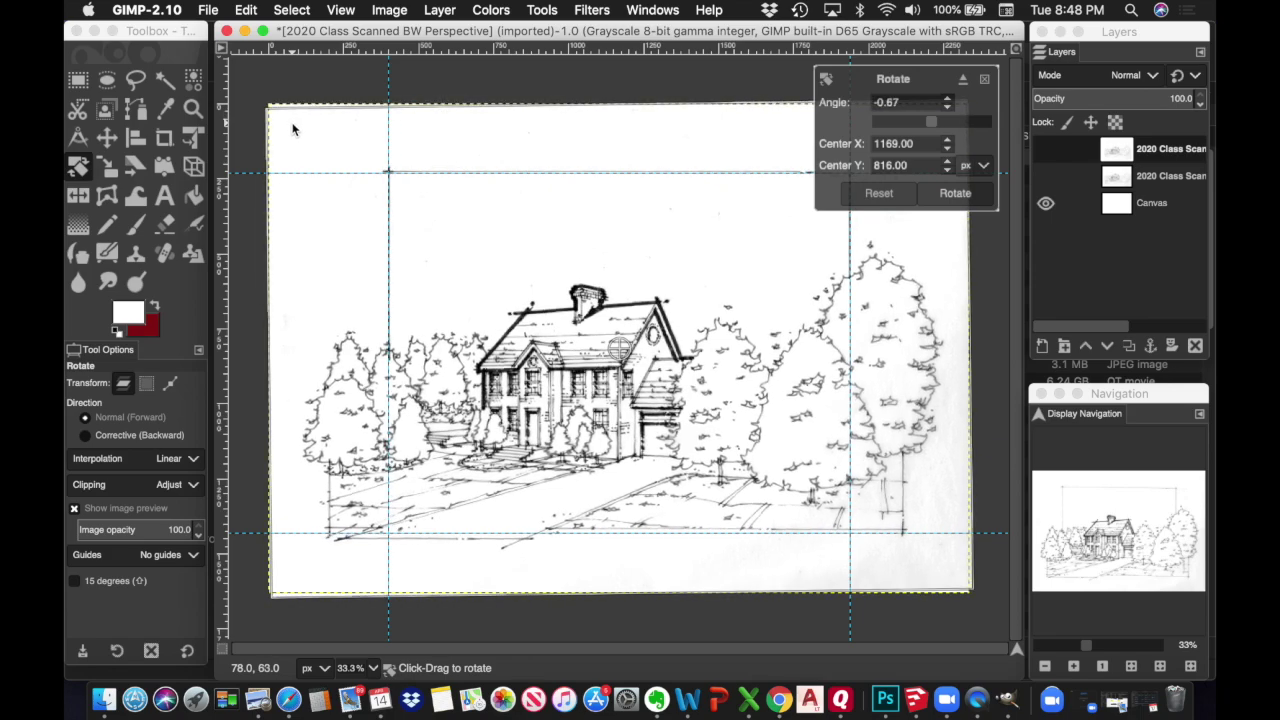
click(953, 196)
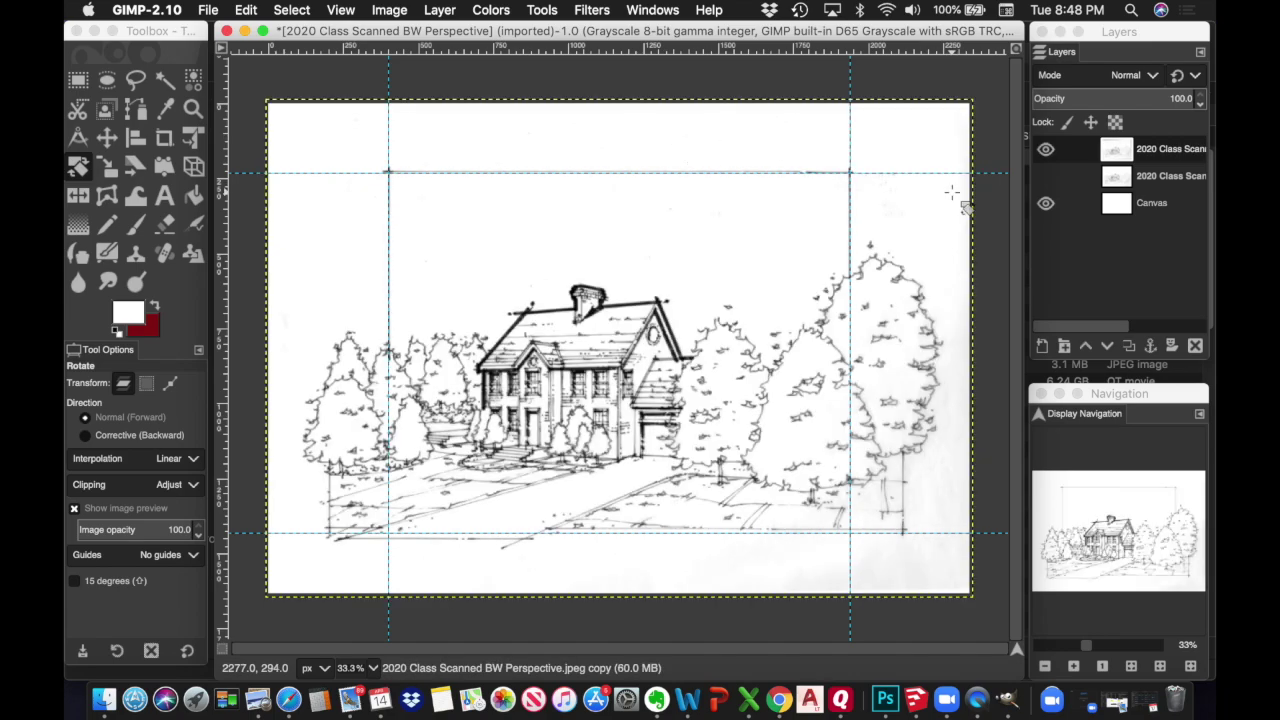
Step: Toggle the Canvas and rotated copy layers to compare the page edges, leaving only the rotated copy shown
click(1046, 204)
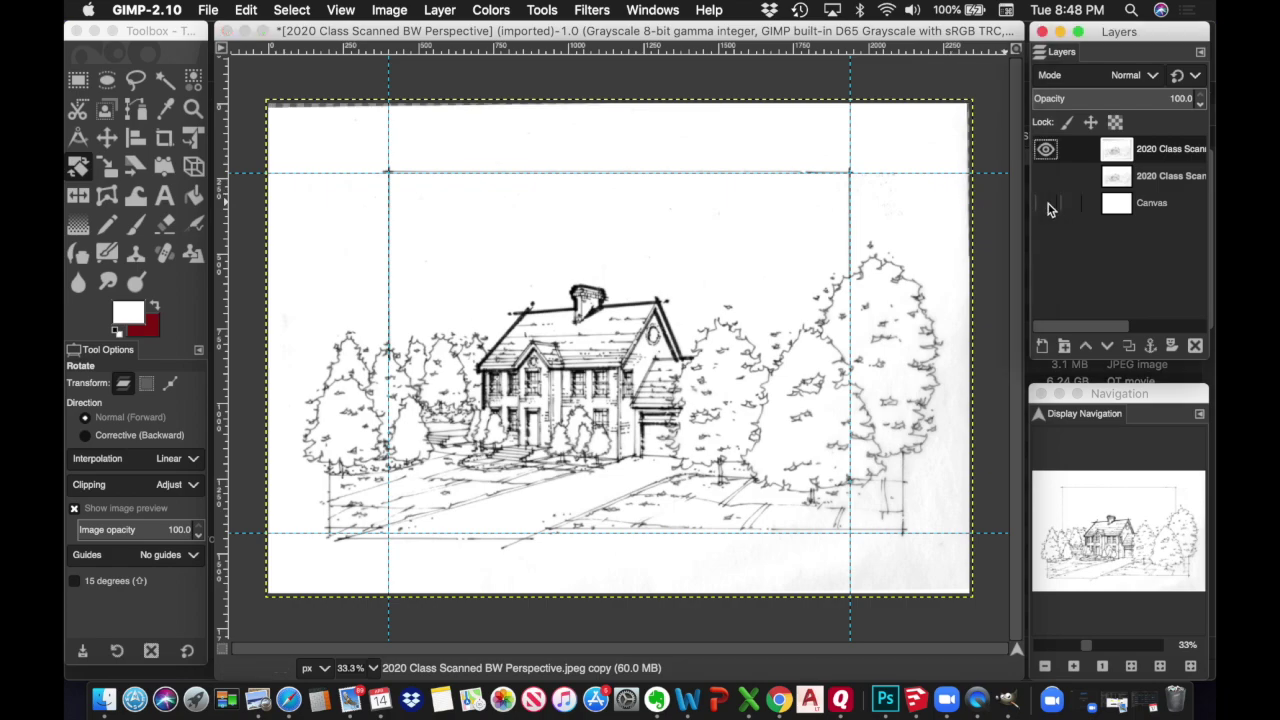
click(1046, 204)
click(1046, 204)
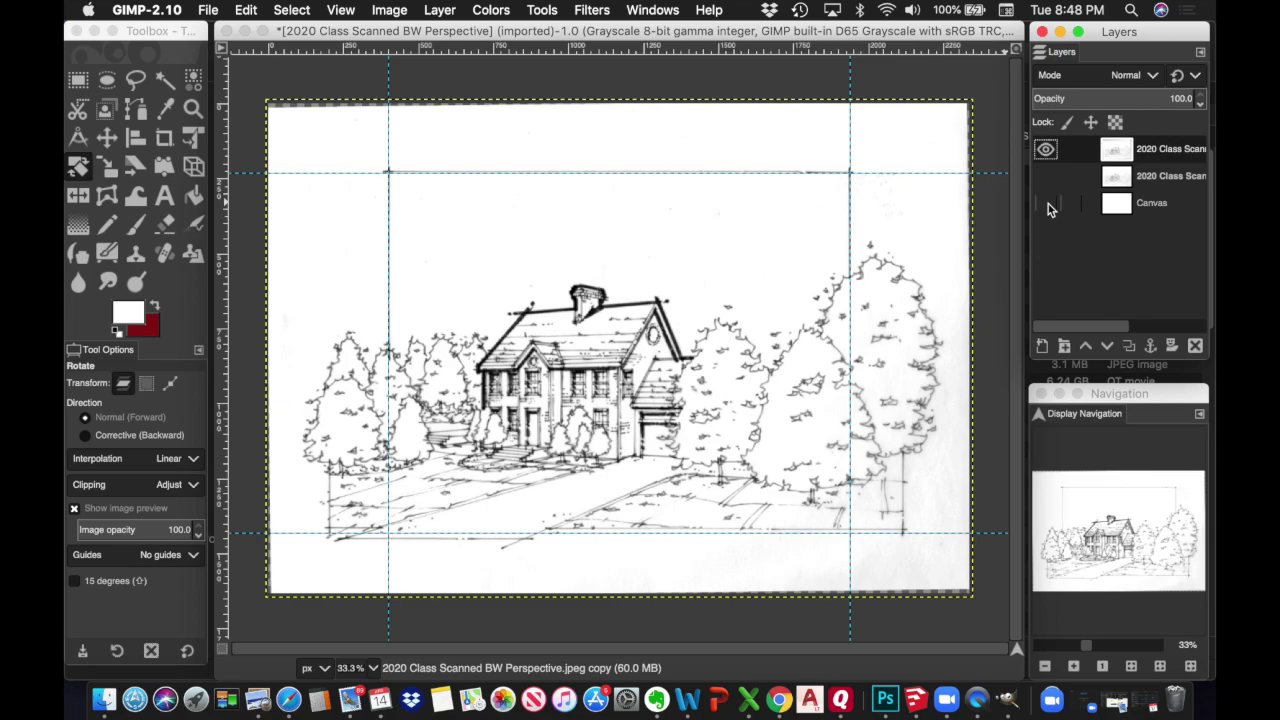
click(1046, 150)
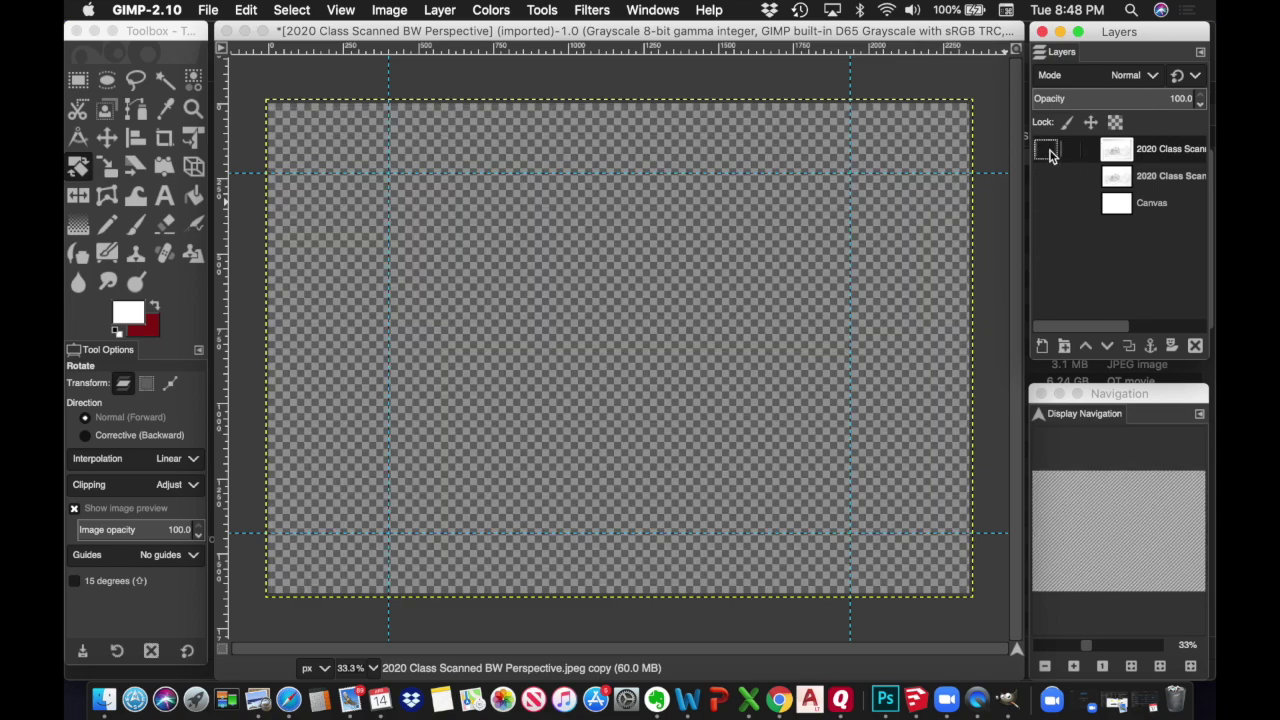
click(1046, 204)
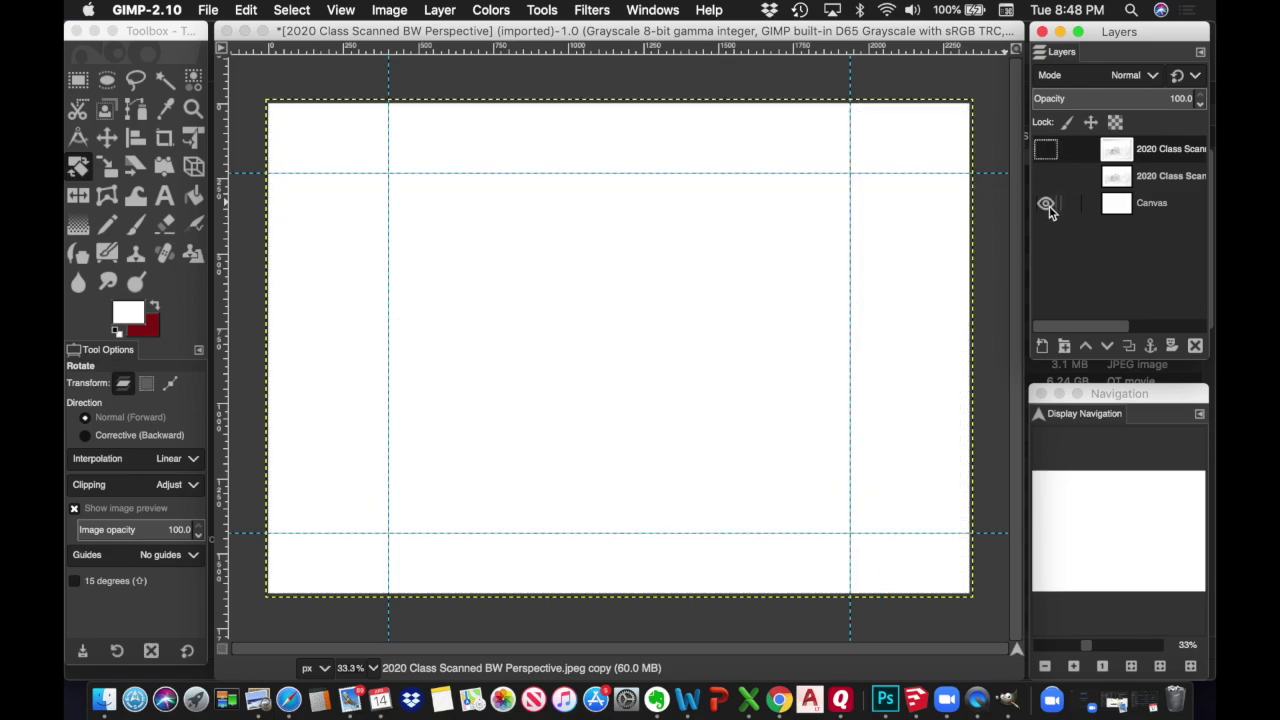
click(1046, 204)
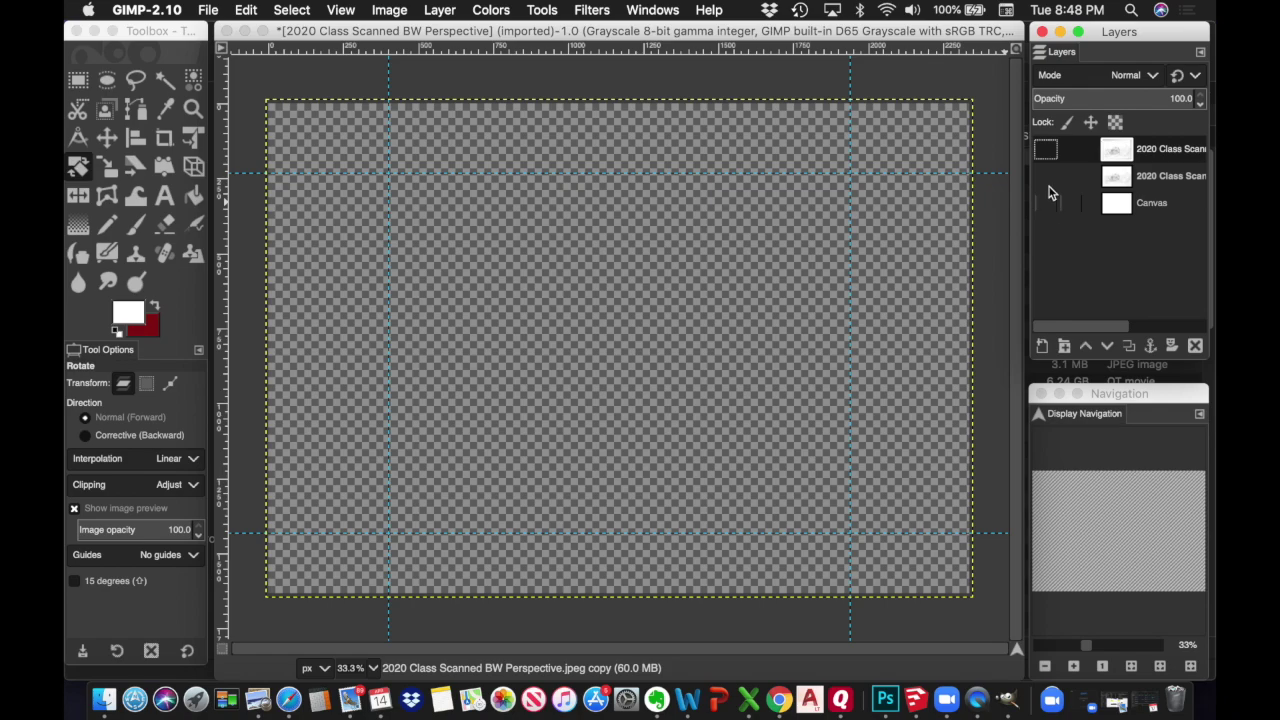
click(1046, 150)
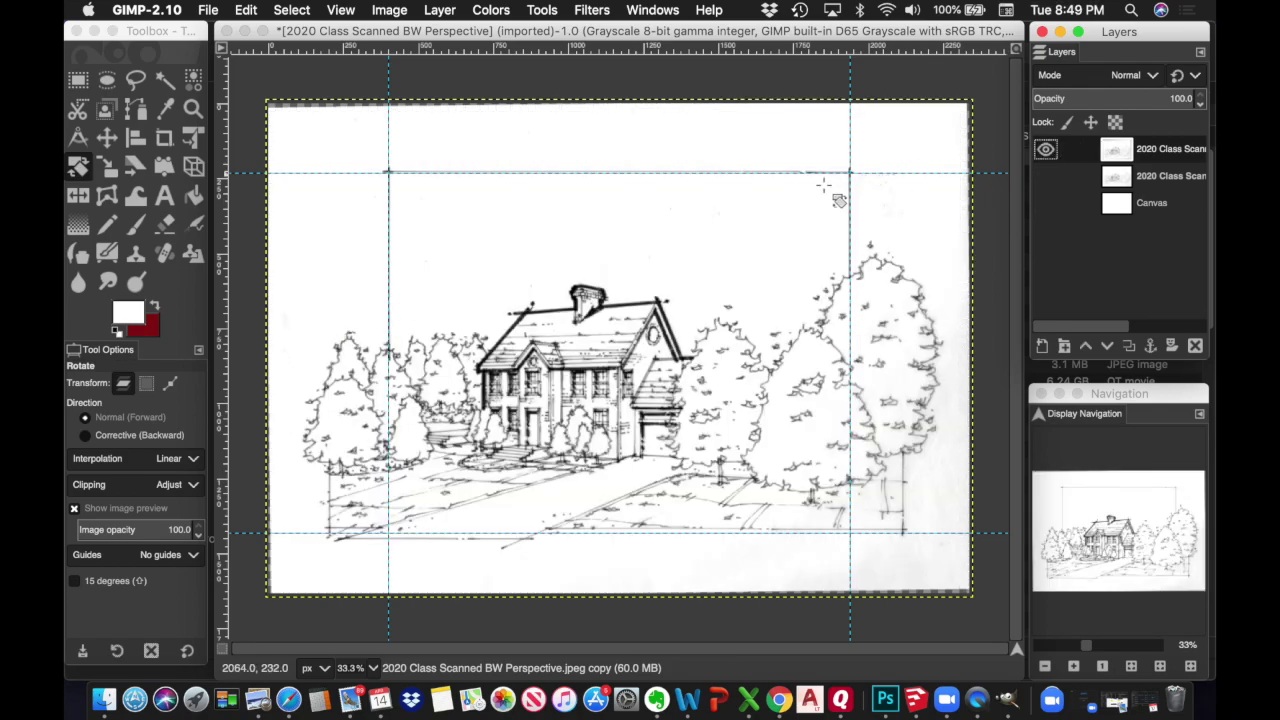
Step: Hide the guides to view the straightened border on its own, and show them again
click(341, 10)
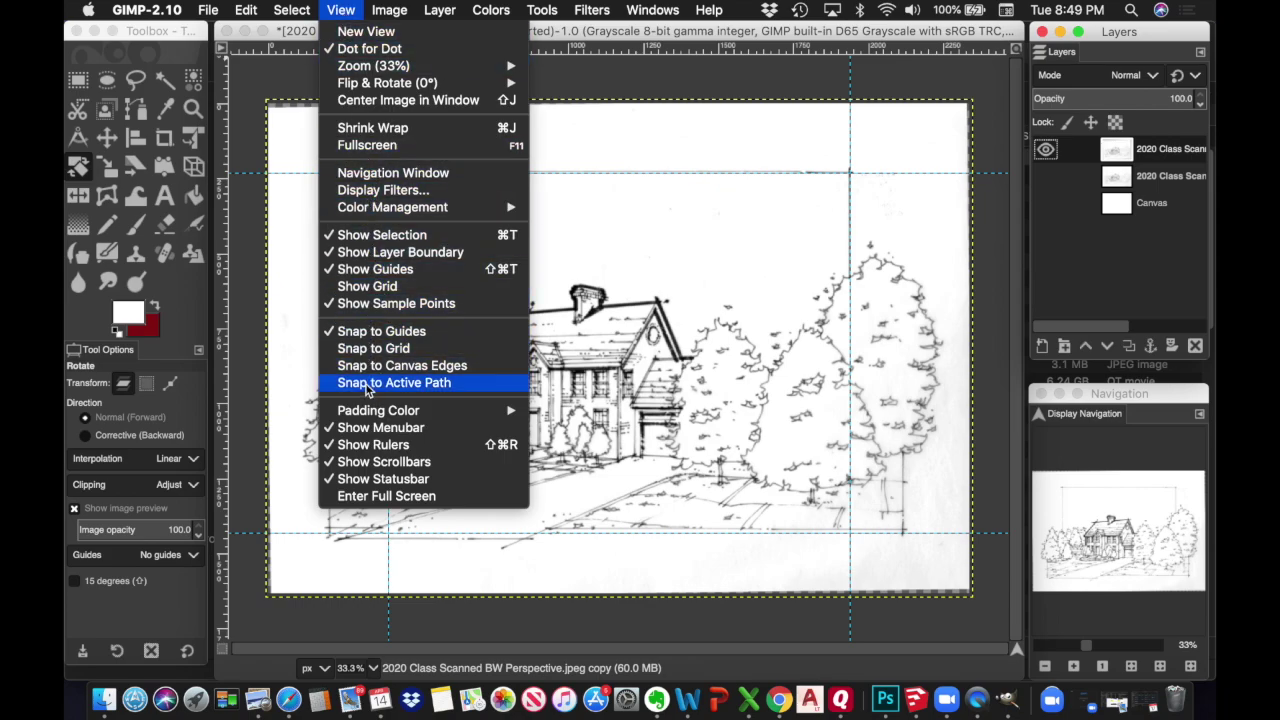
click(333, 270)
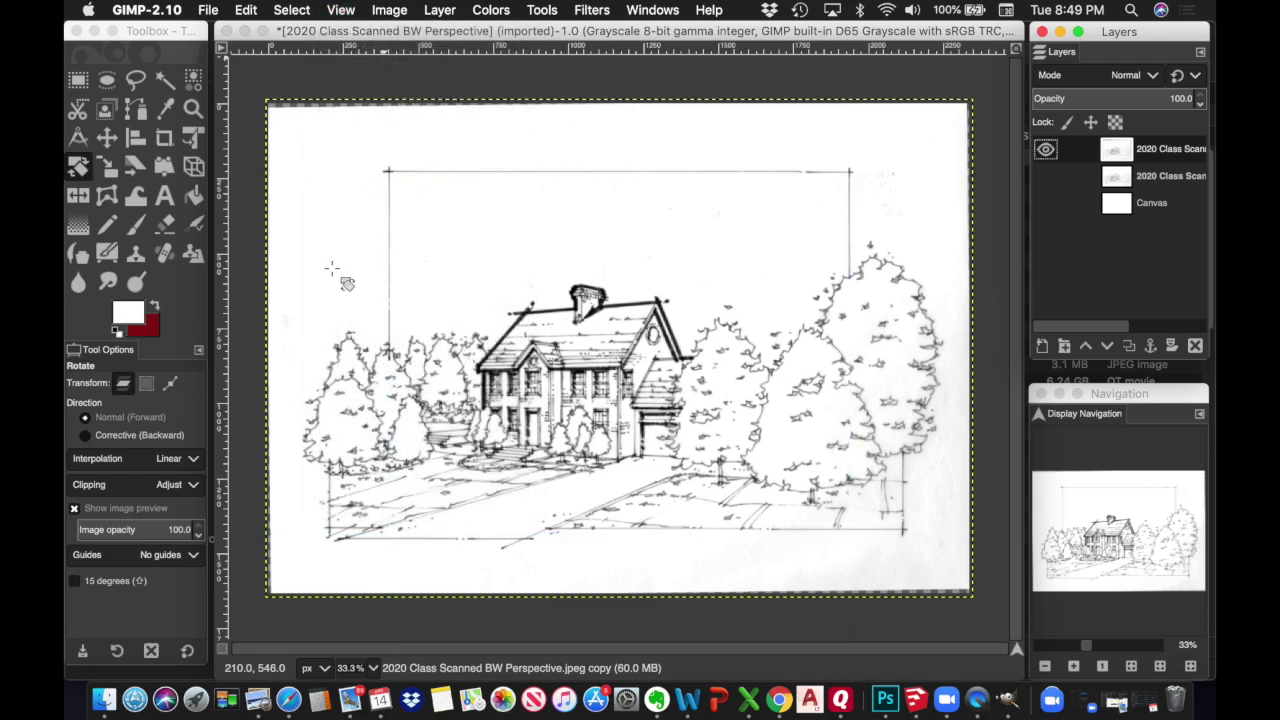
click(341, 10)
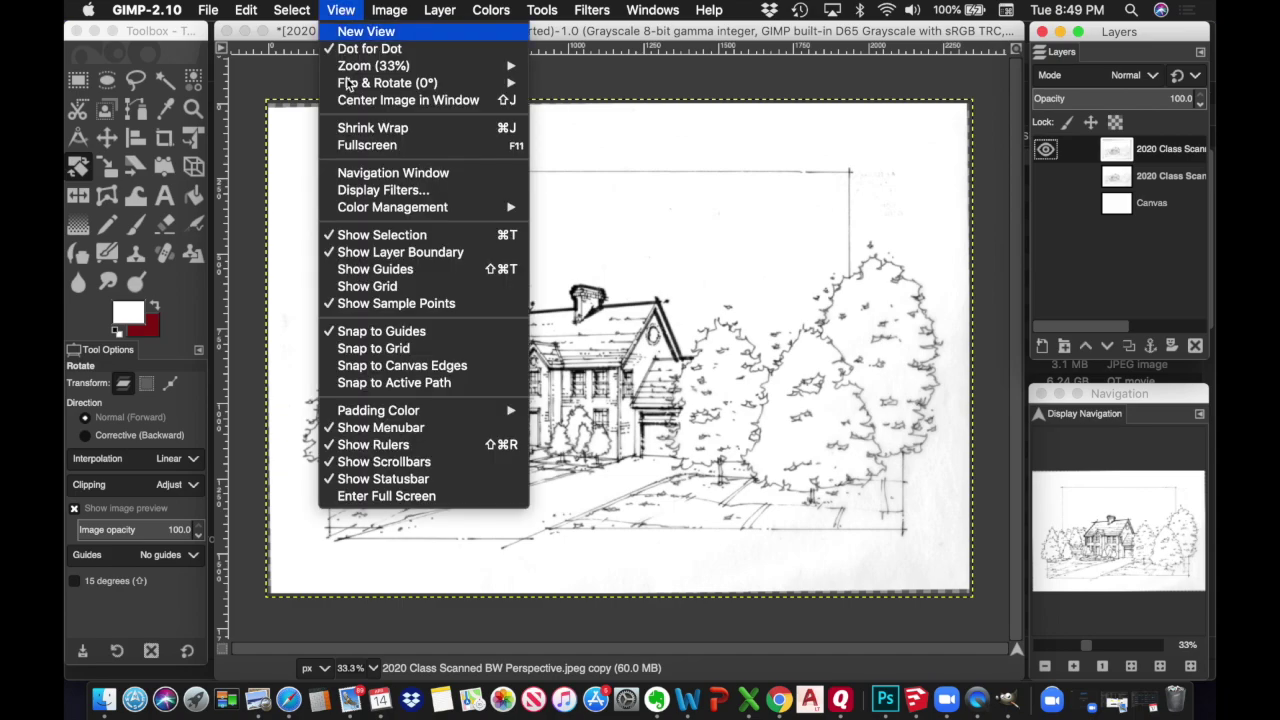
click(371, 269)
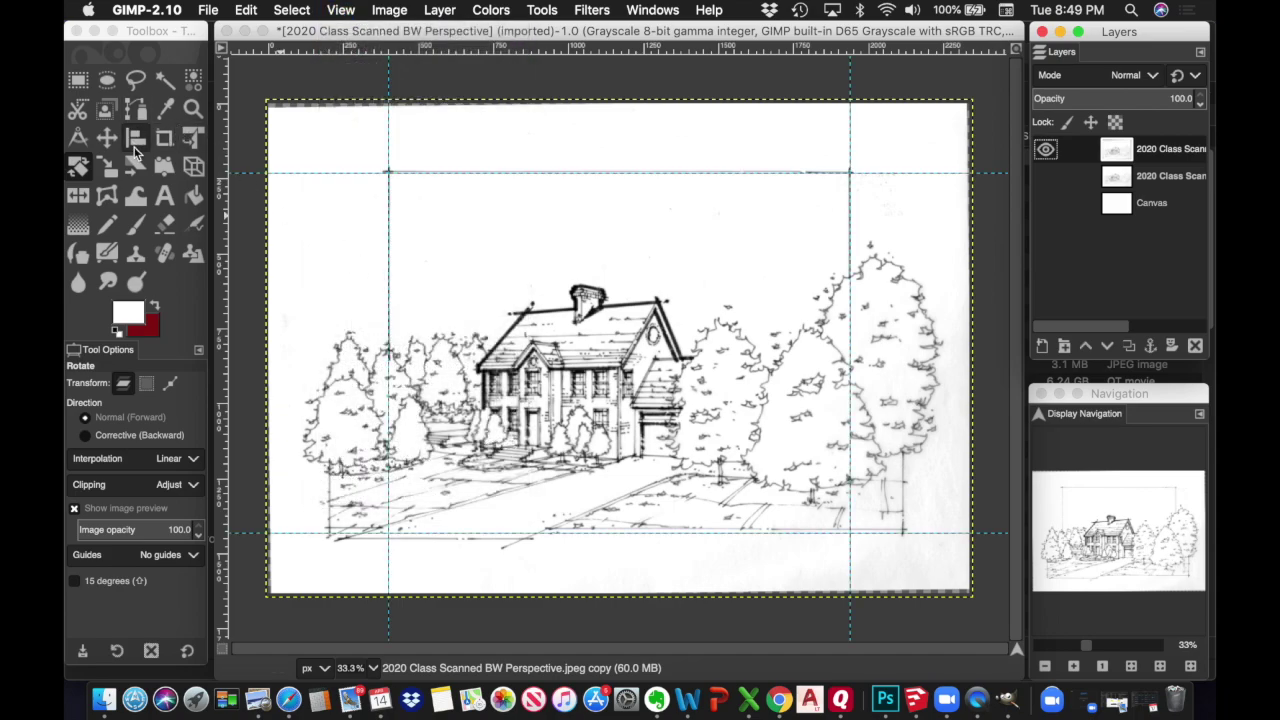
Step: Remove all four guides from the image with the Move tool
click(110, 139)
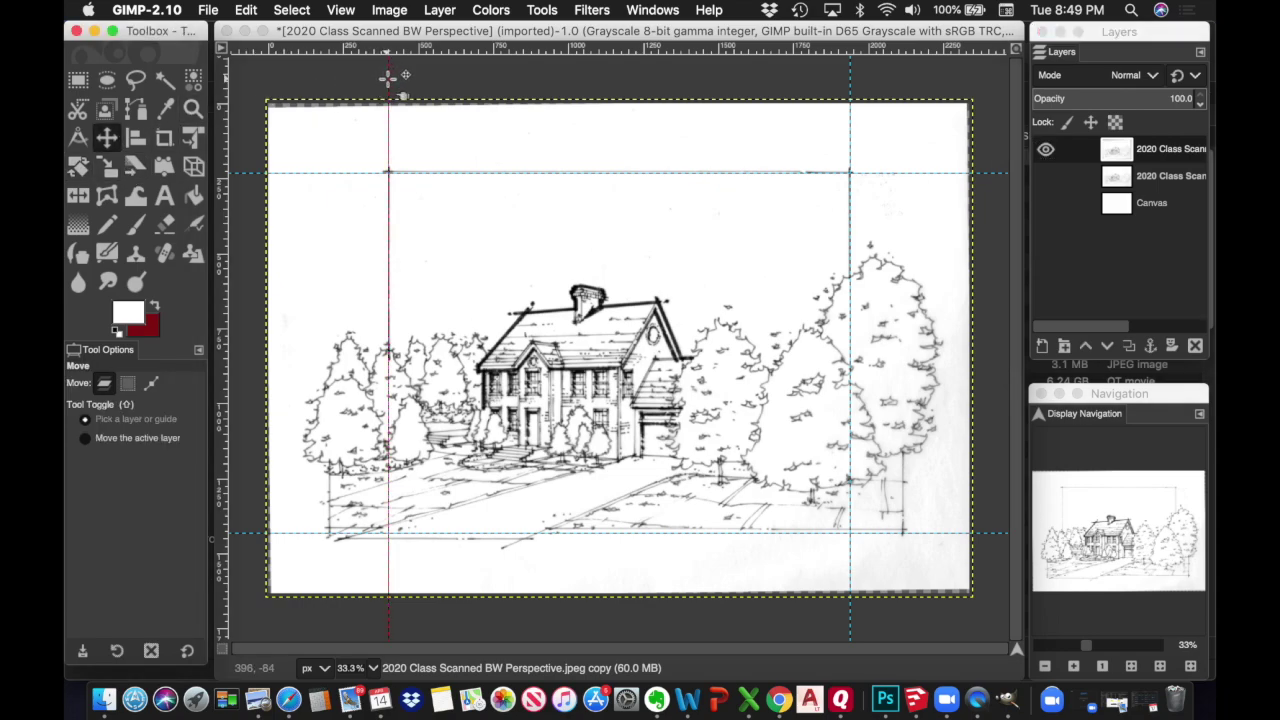
drag(388, 75, 224, 82)
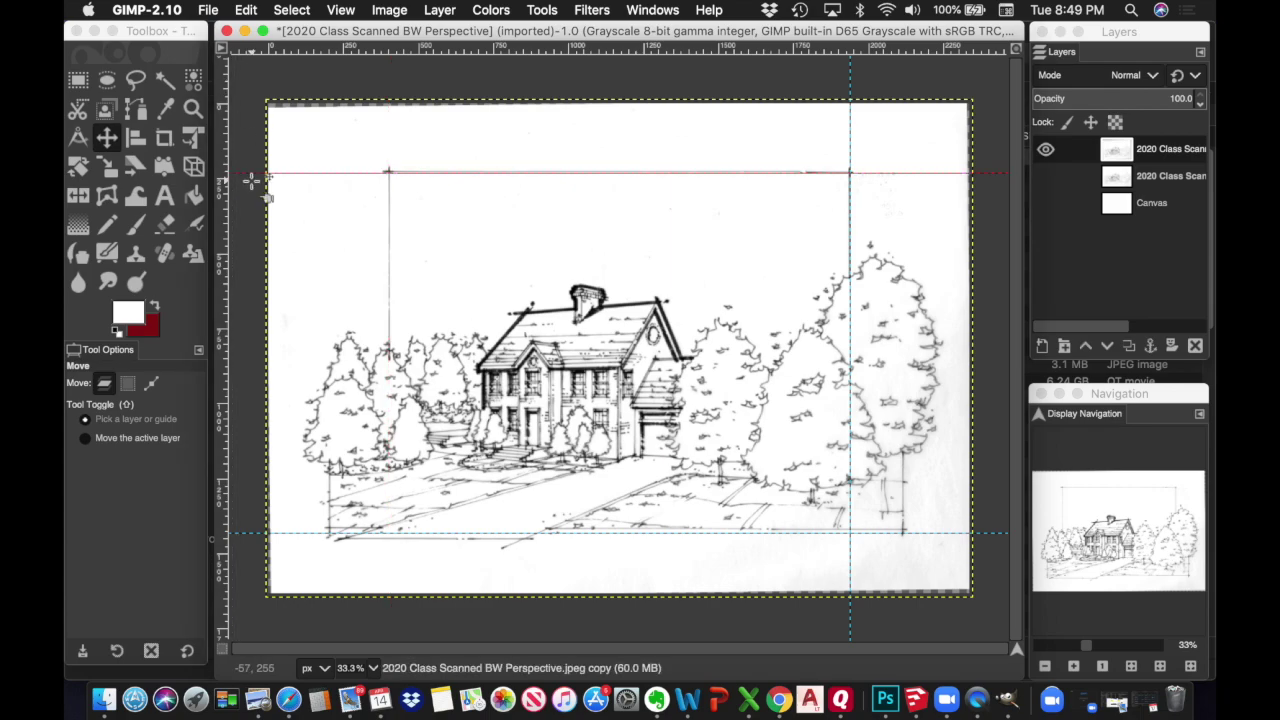
drag(249, 174, 268, 58)
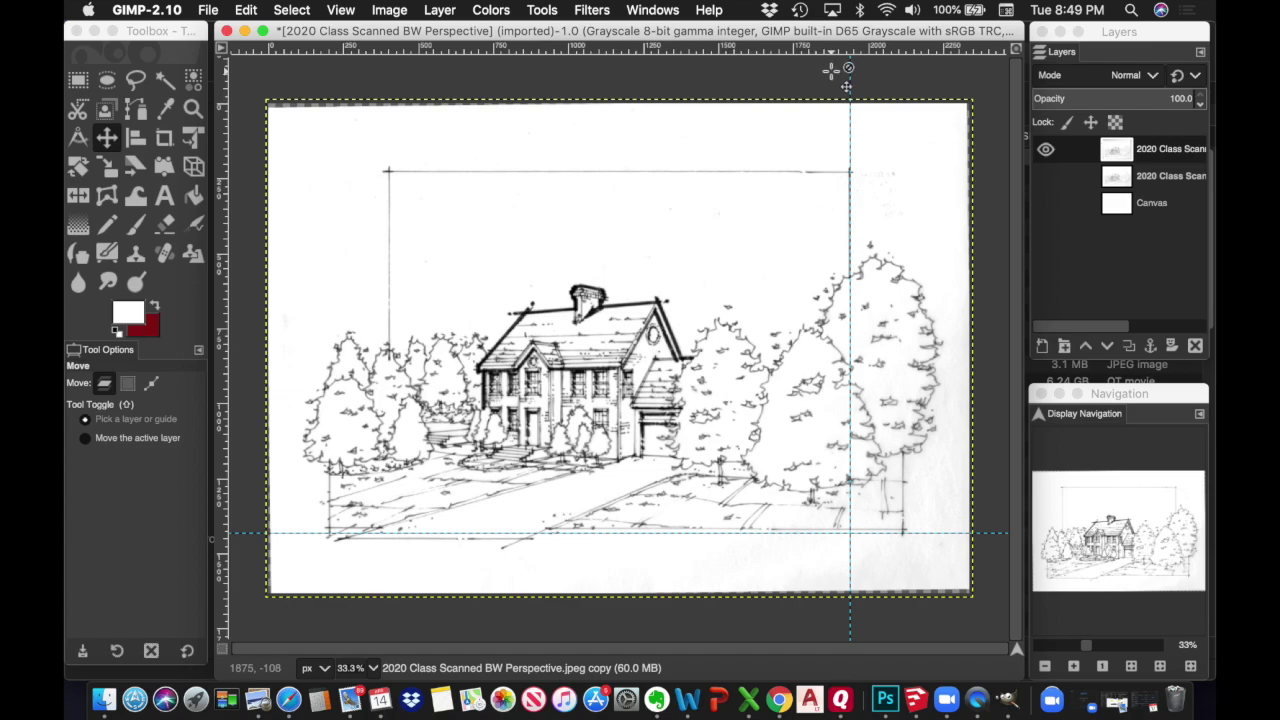
drag(848, 68, 222, 105)
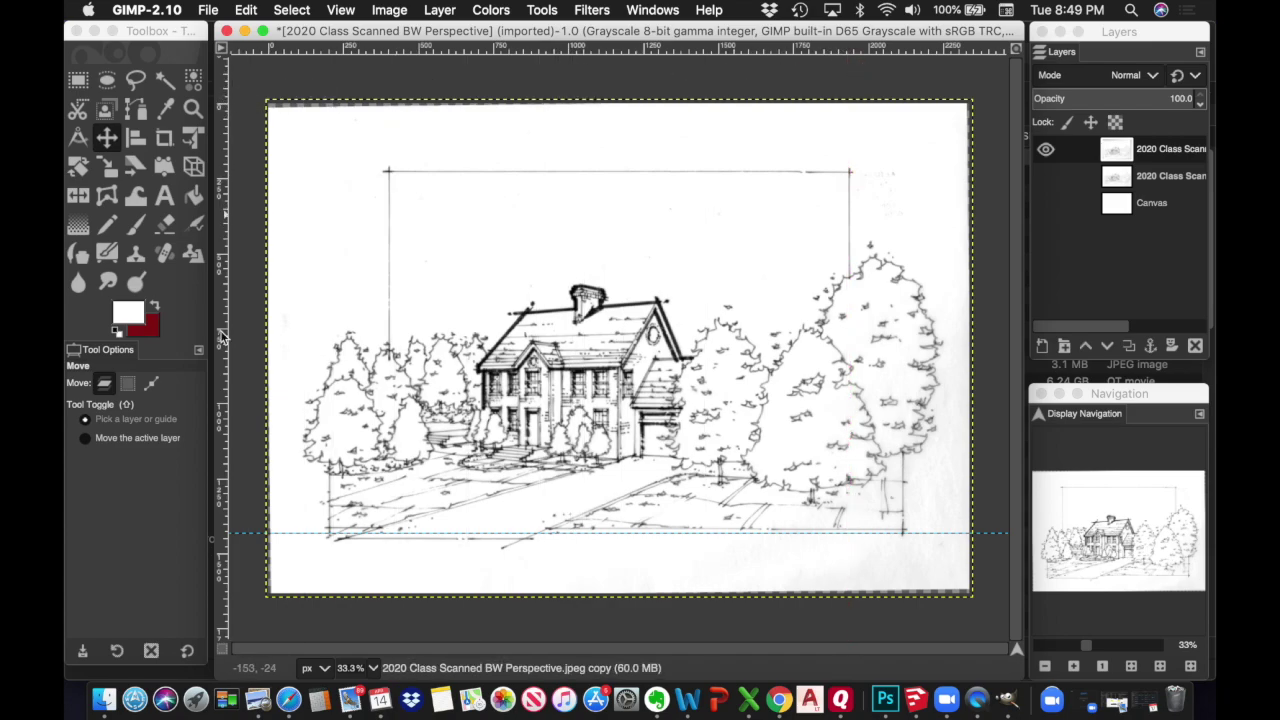
drag(249, 531, 252, 48)
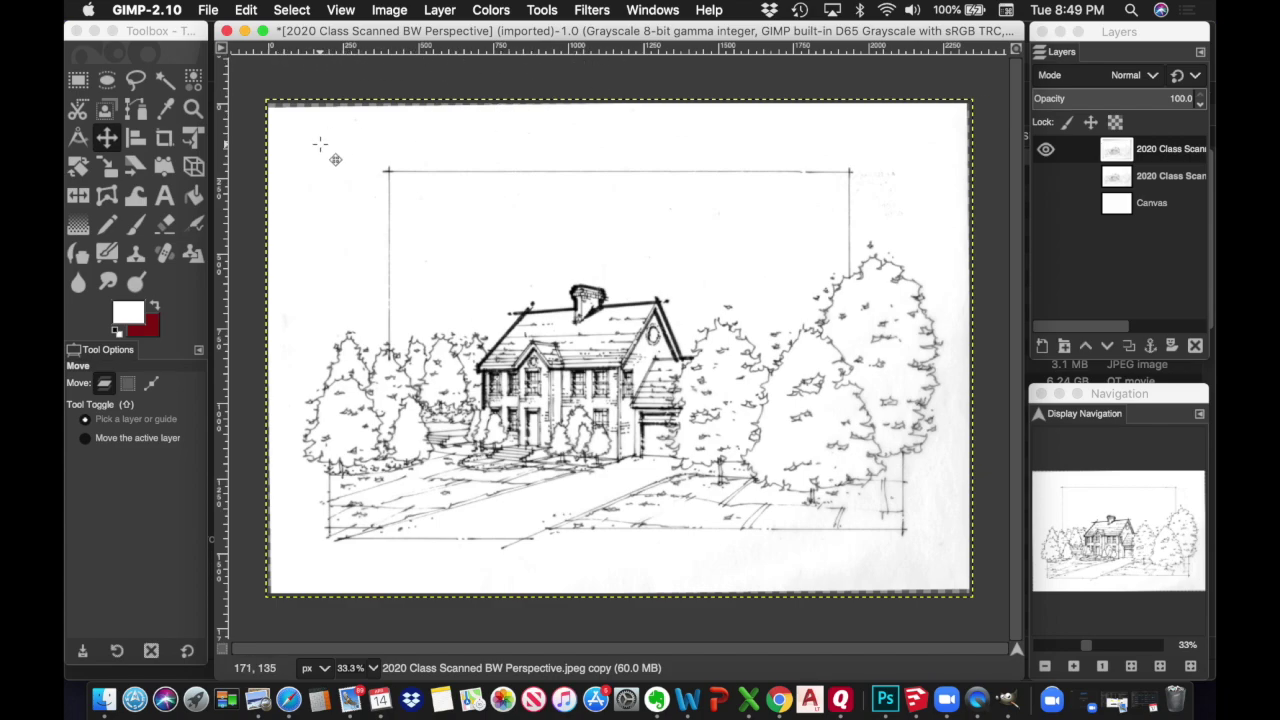
Step: Change the image window's ruler units to inches
click(326, 676)
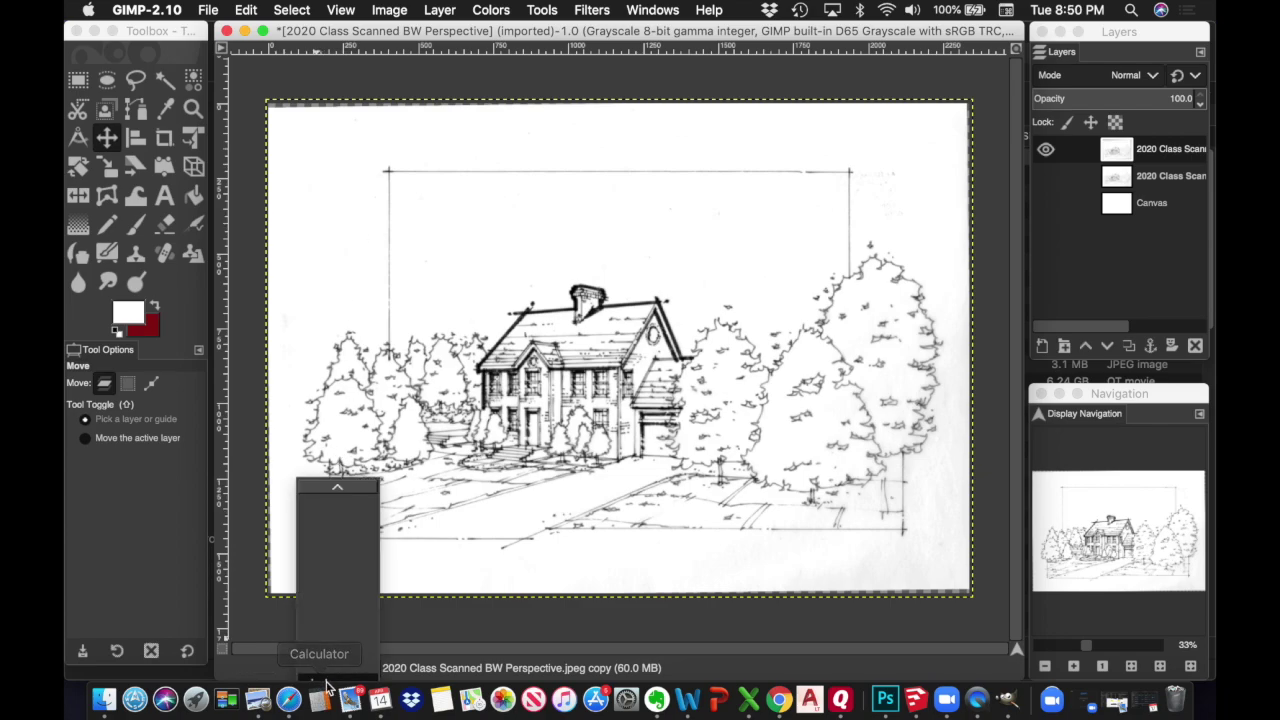
click(320, 450)
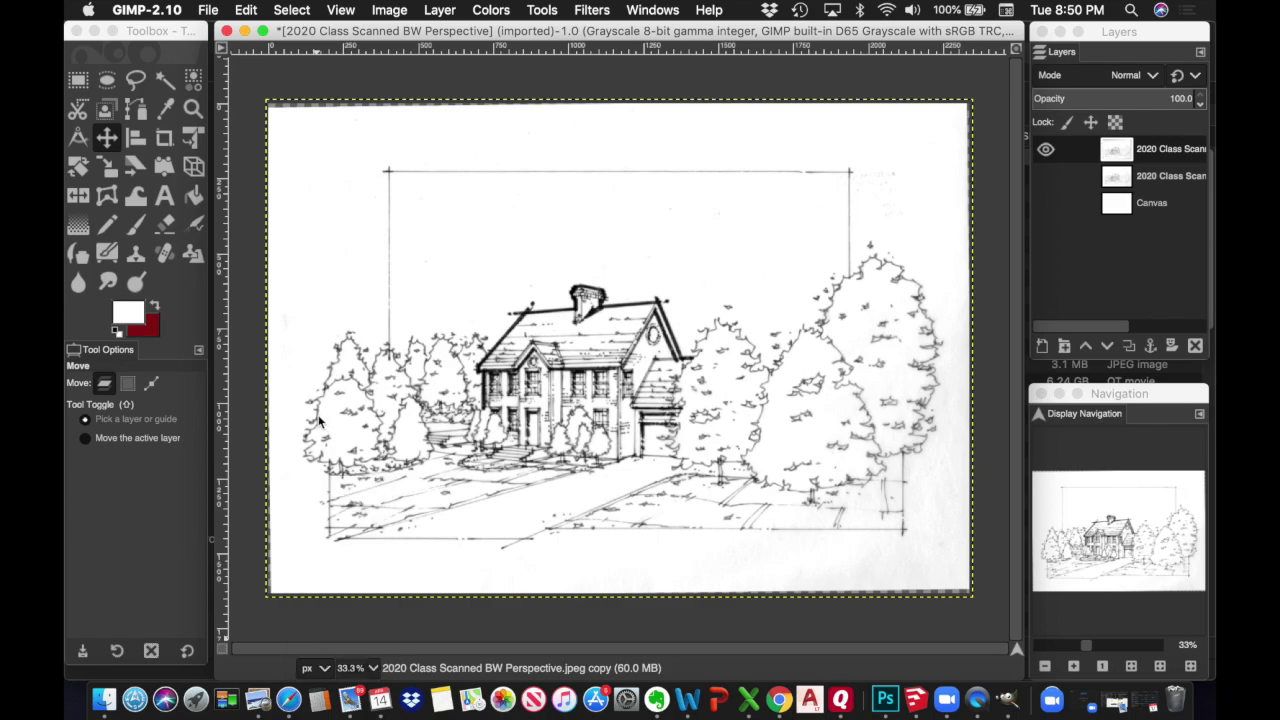
click(326, 669)
click(325, 679)
click(325, 670)
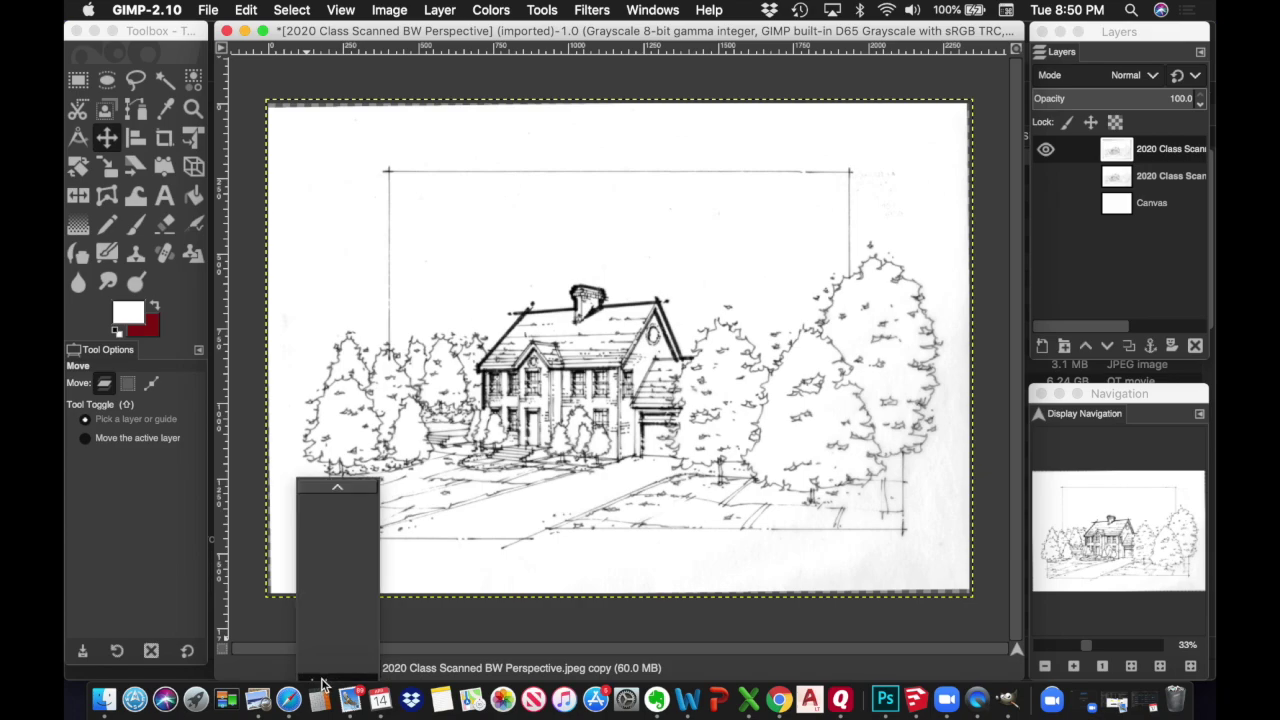
scroll(323, 663, up, 5)
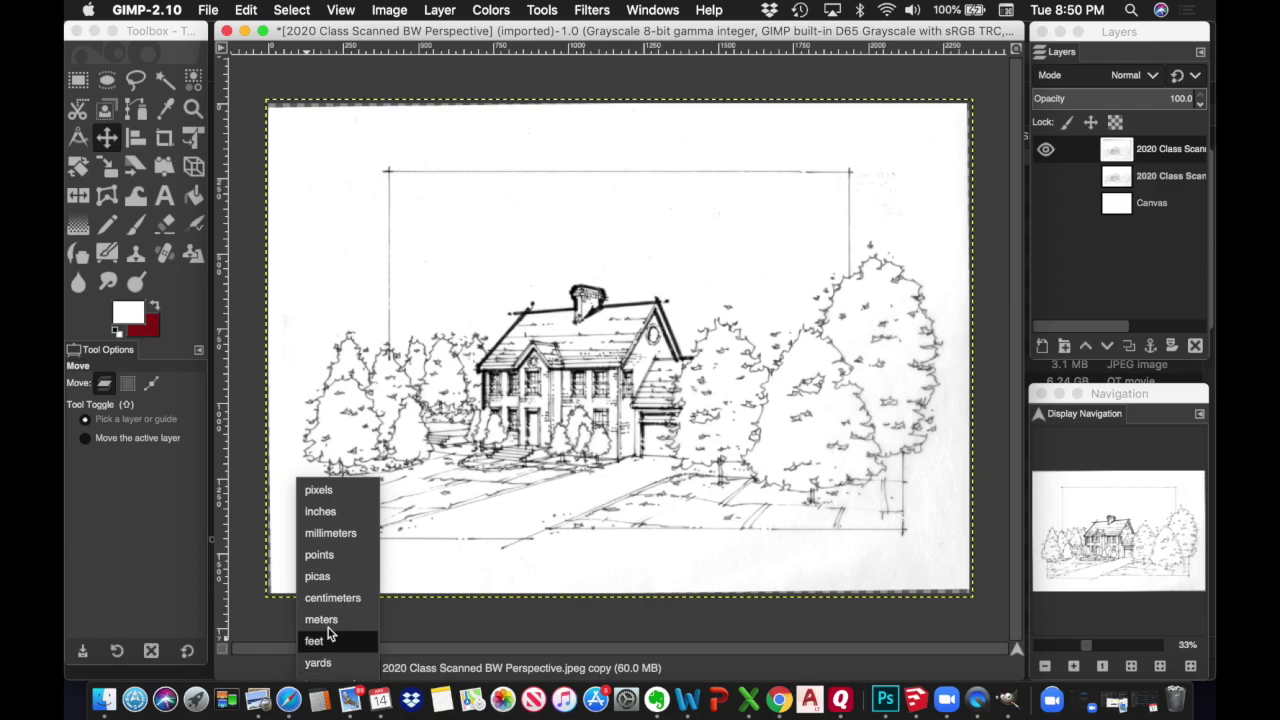
click(337, 510)
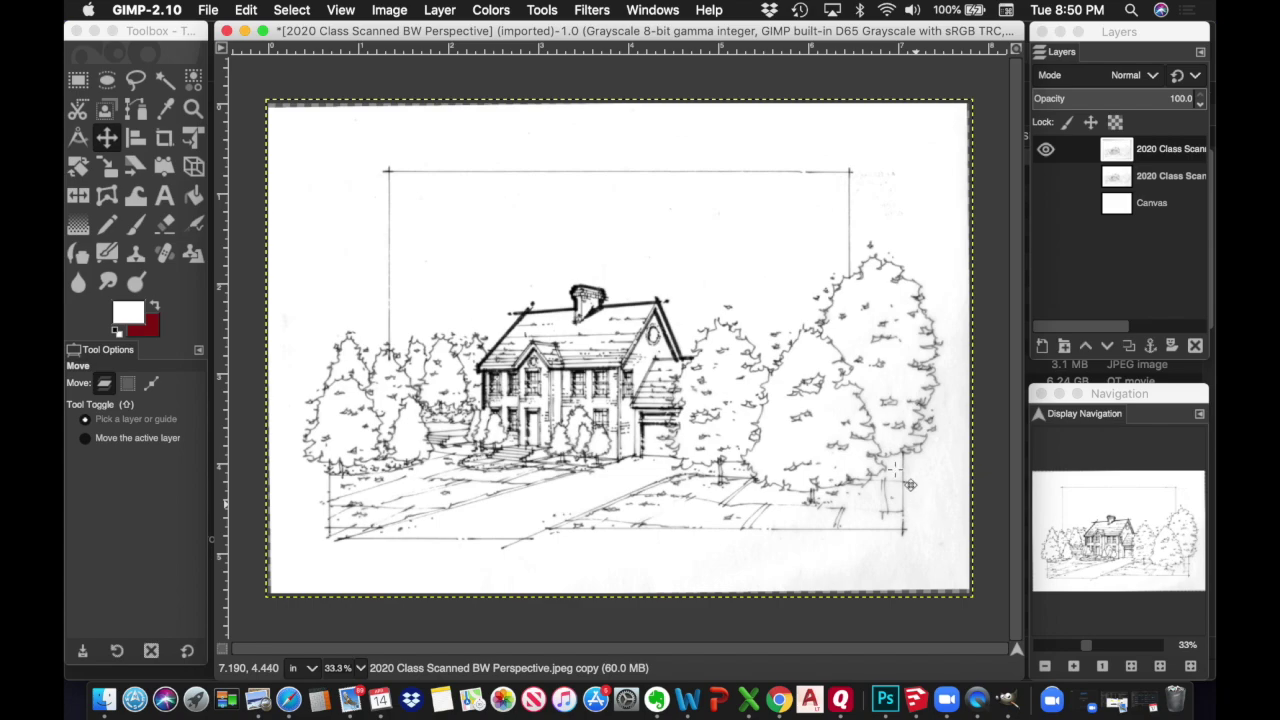
Step: Open the Curves adjustment for the rotated drawing copy and move its dialog clear of the large trees
click(491, 10)
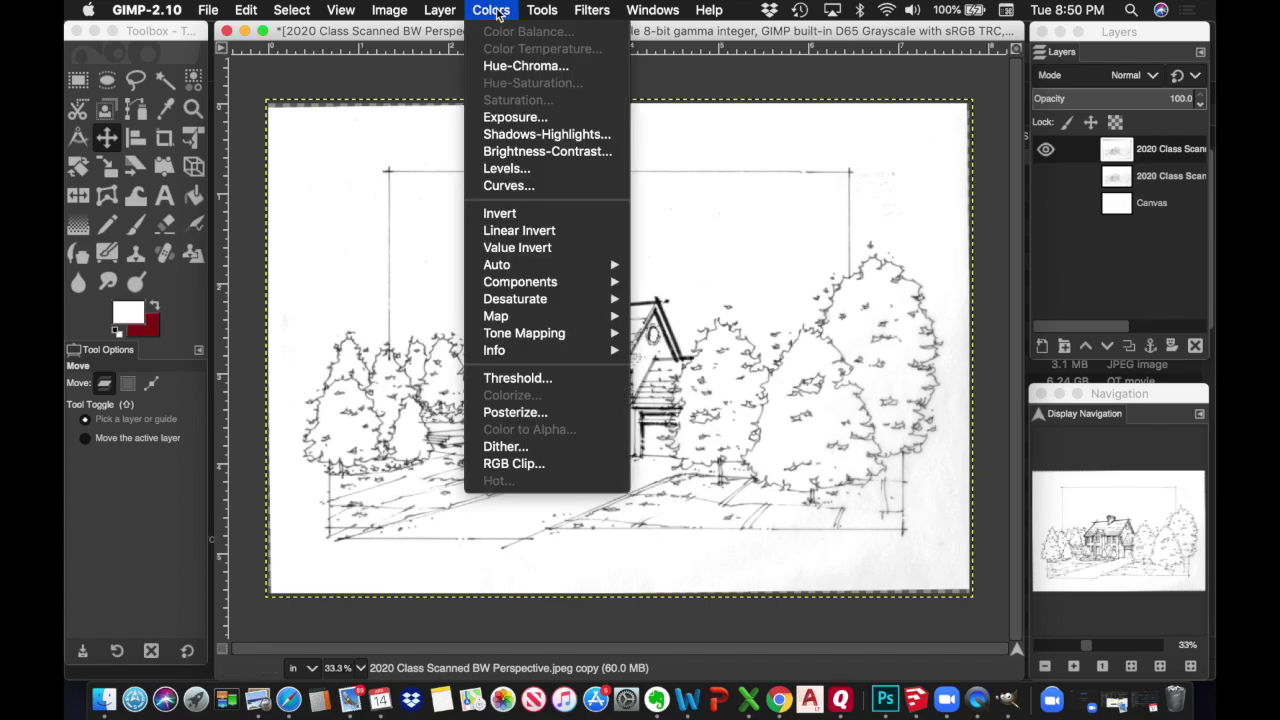
click(511, 186)
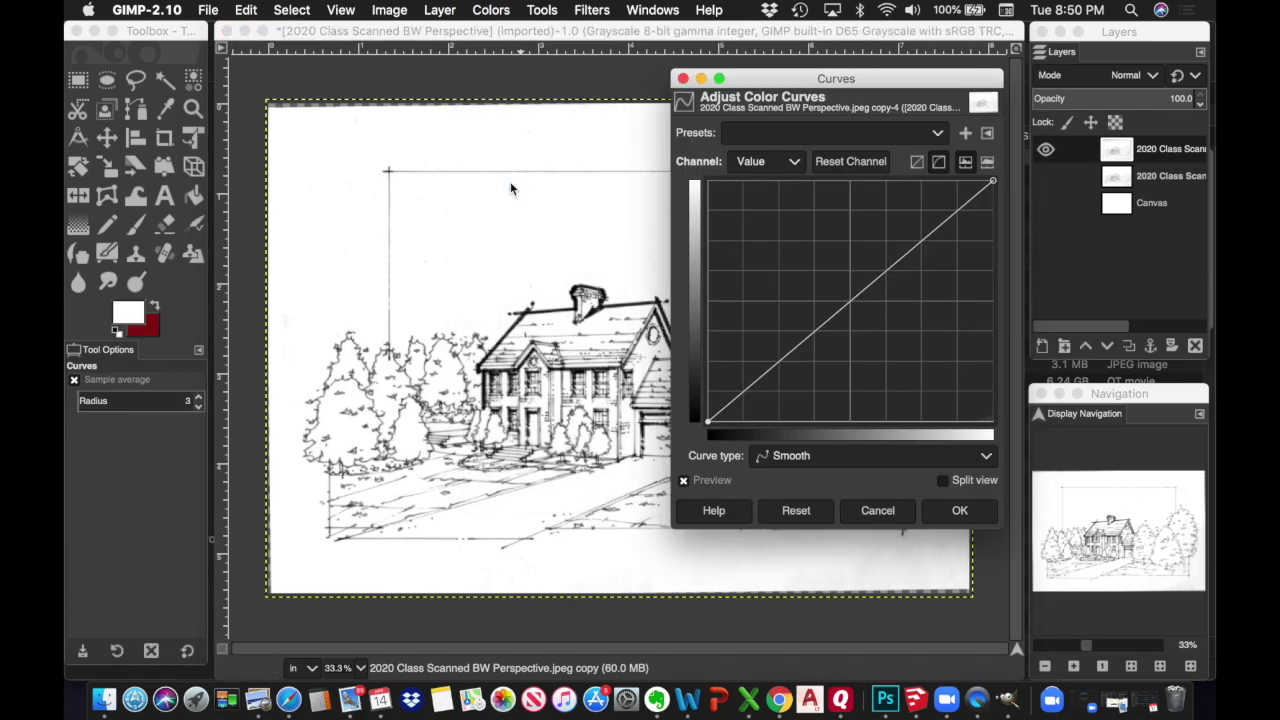
drag(872, 80, 410, 107)
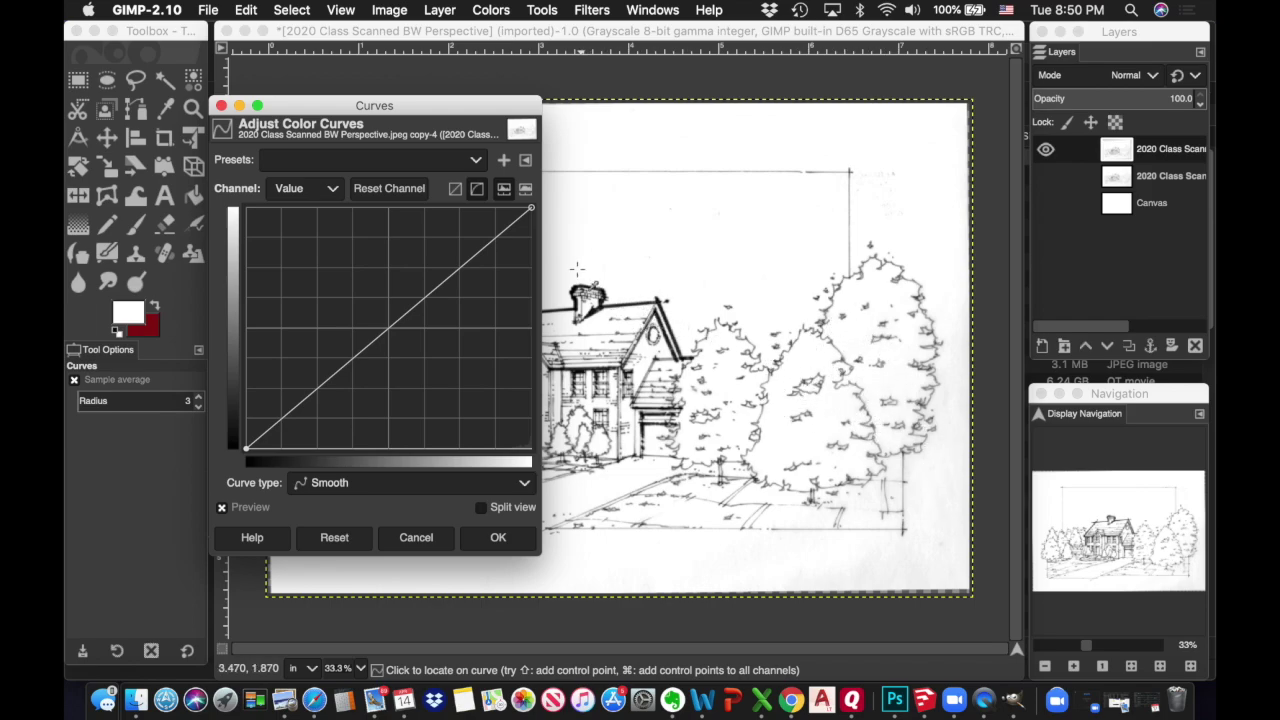
Step: Try the Value curve's white point at input 191, and return it to 255
click(531, 206)
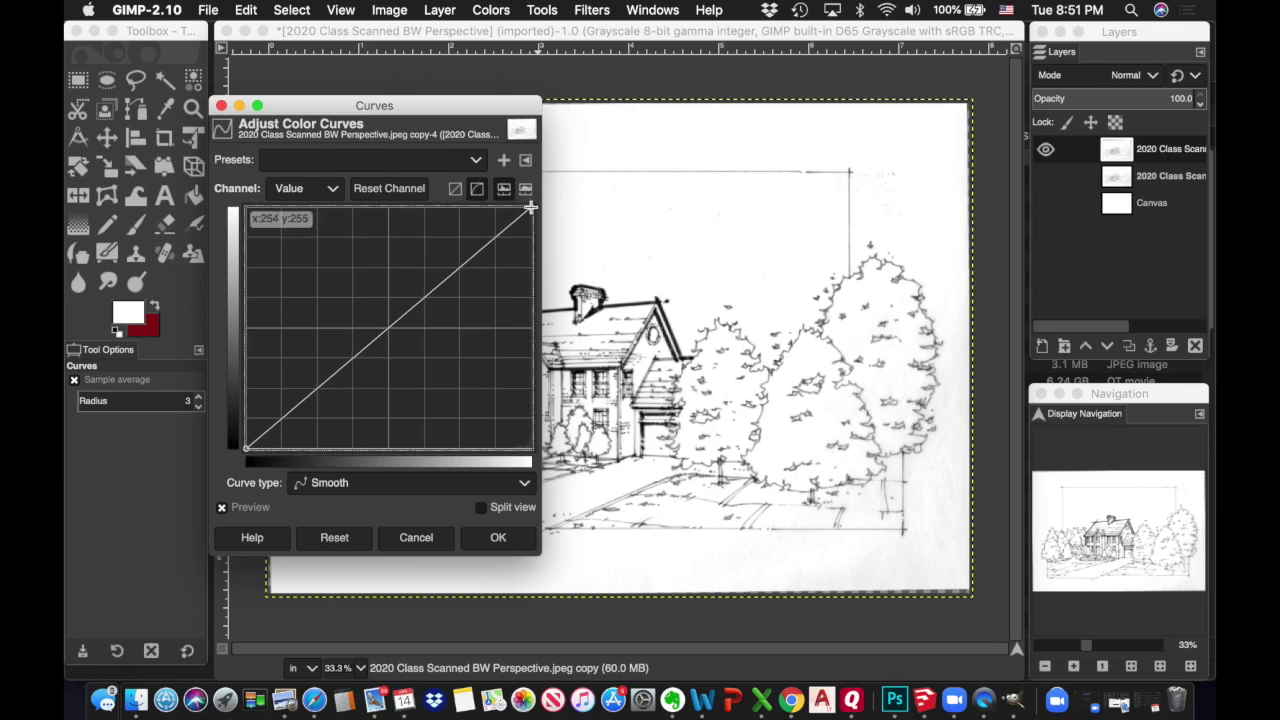
drag(531, 206, 459, 205)
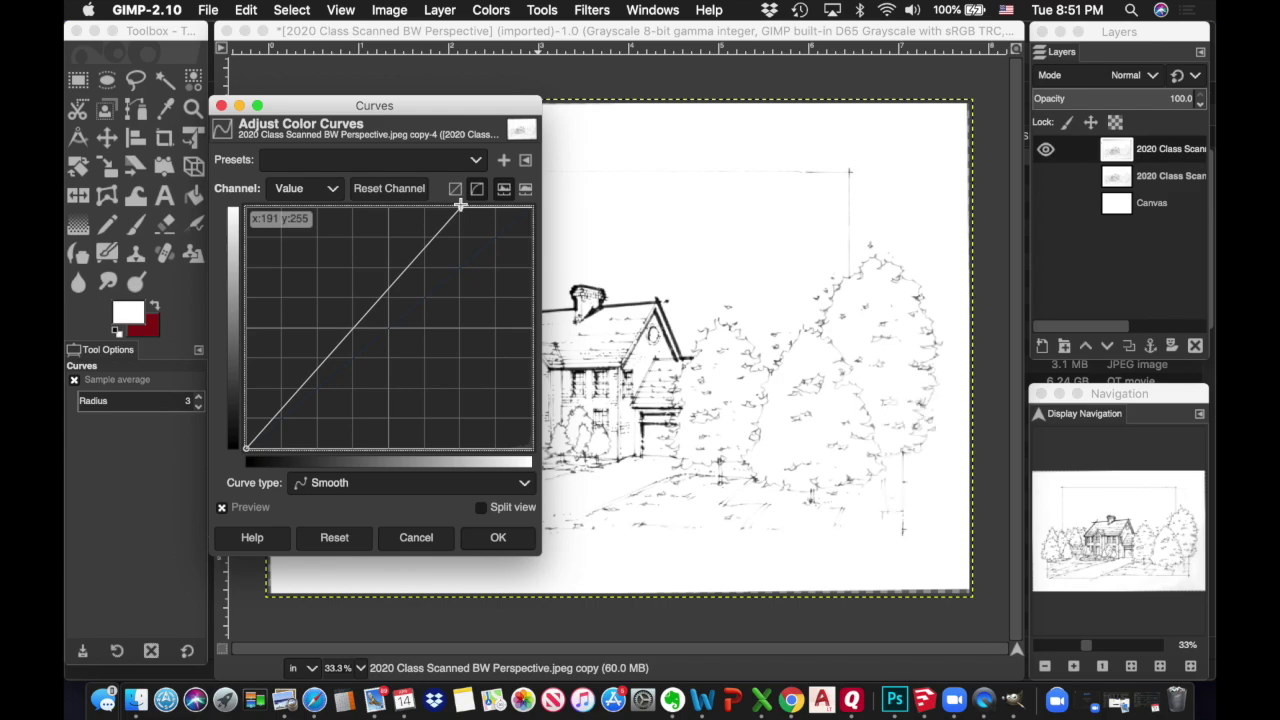
drag(459, 205, 542, 206)
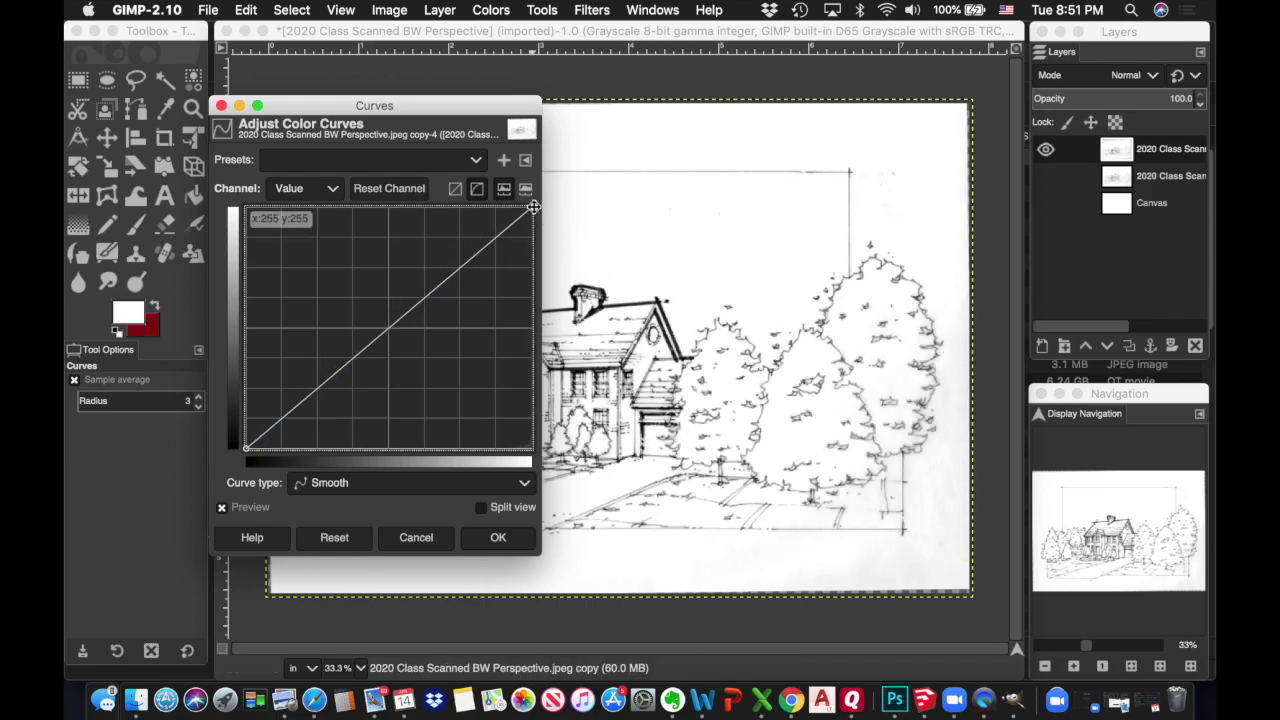
drag(533, 207, 504, 206)
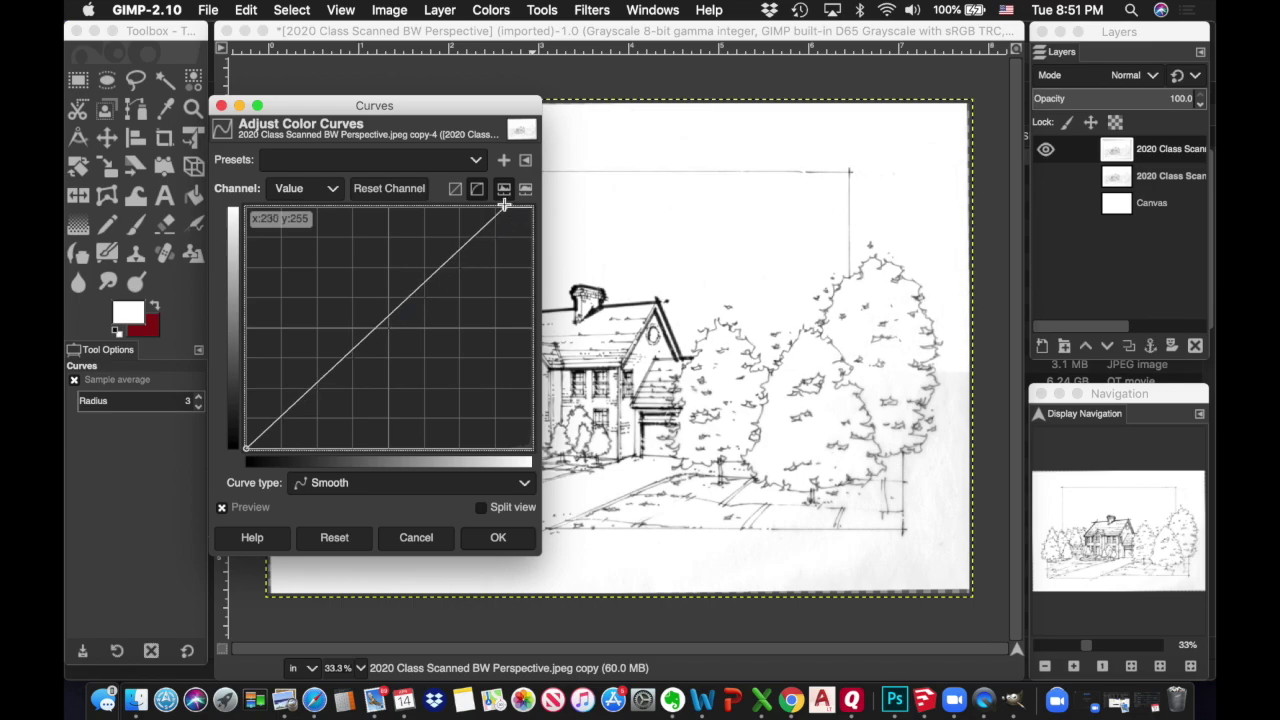
drag(504, 206, 495, 203)
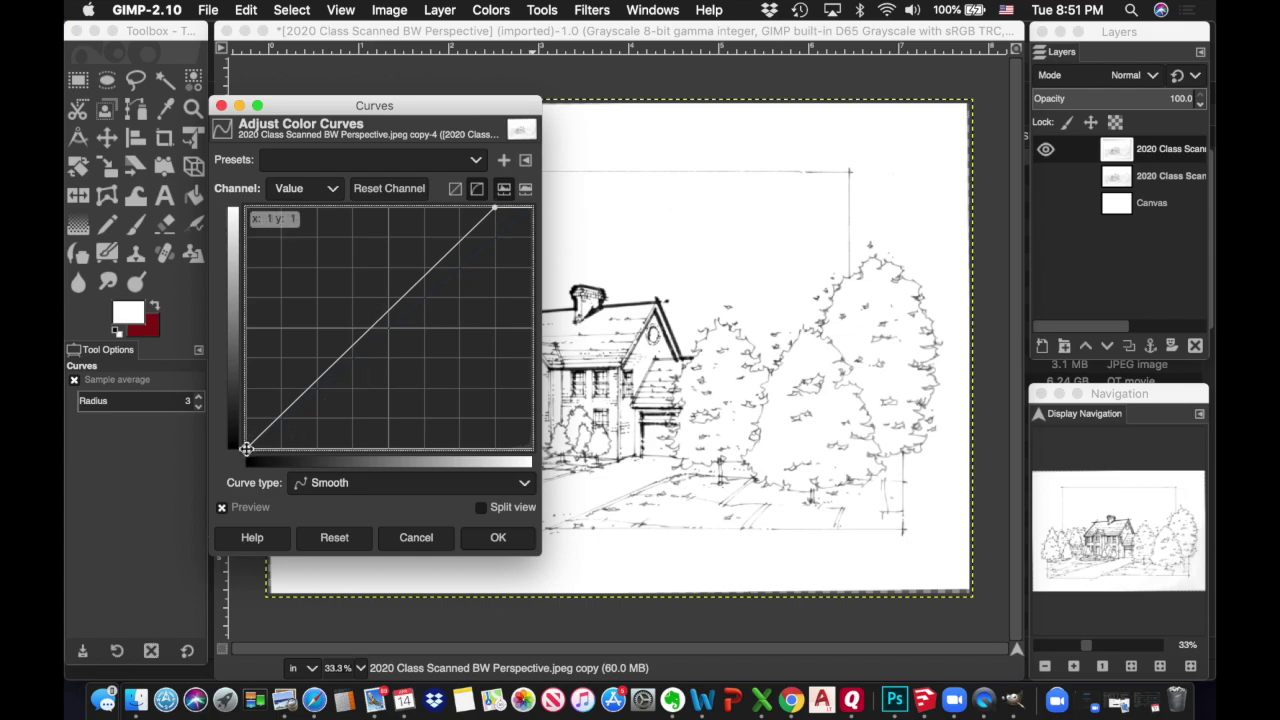
drag(246, 449, 315, 450)
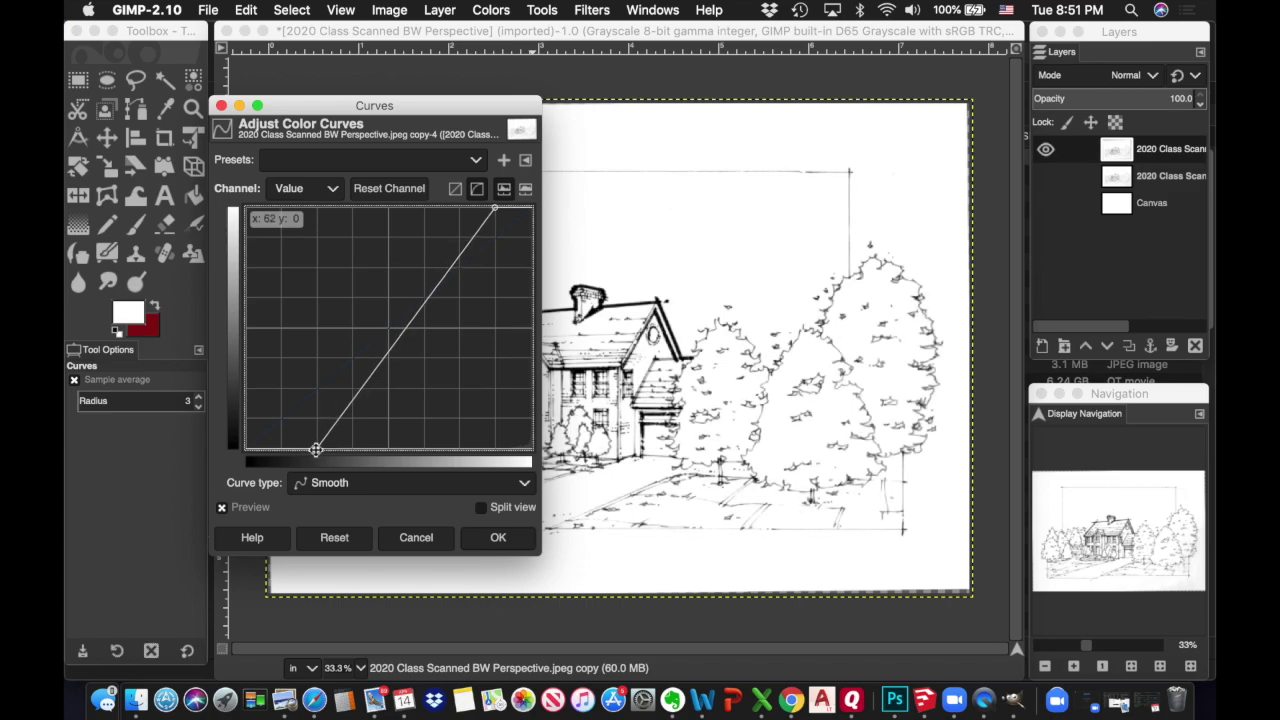
drag(315, 450, 367, 451)
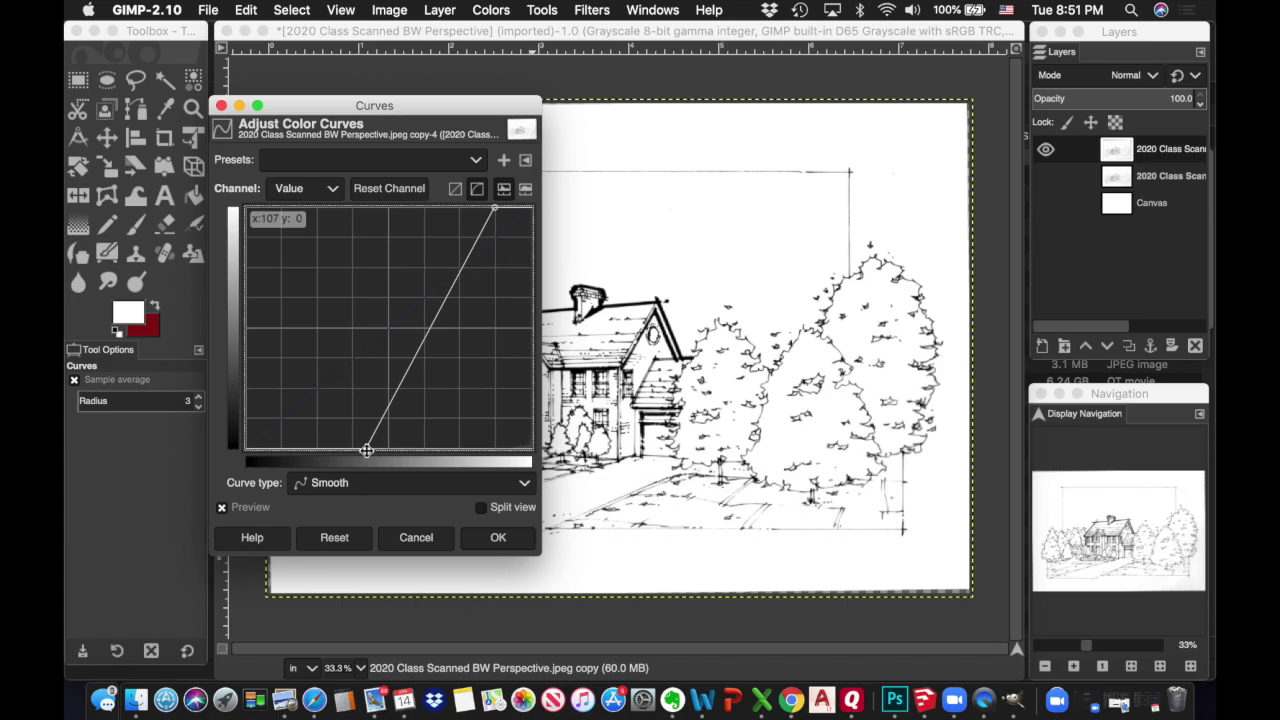
drag(366, 450, 496, 452)
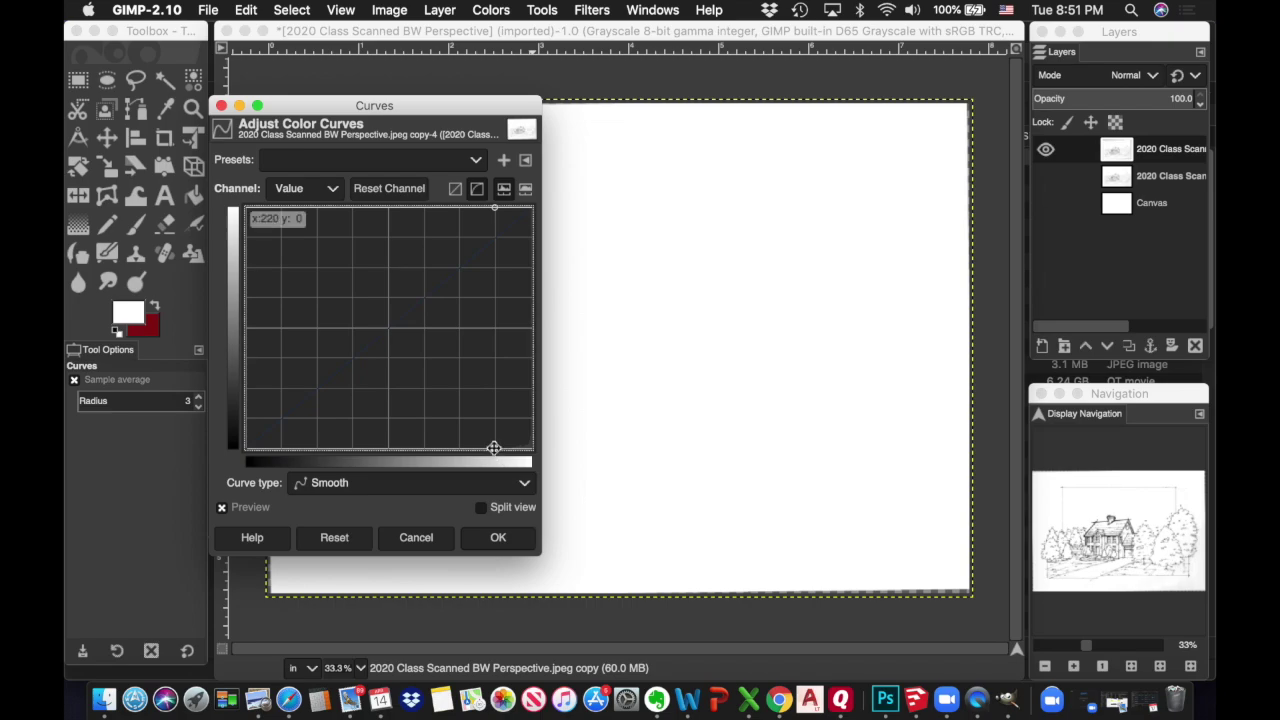
drag(494, 448, 473, 449)
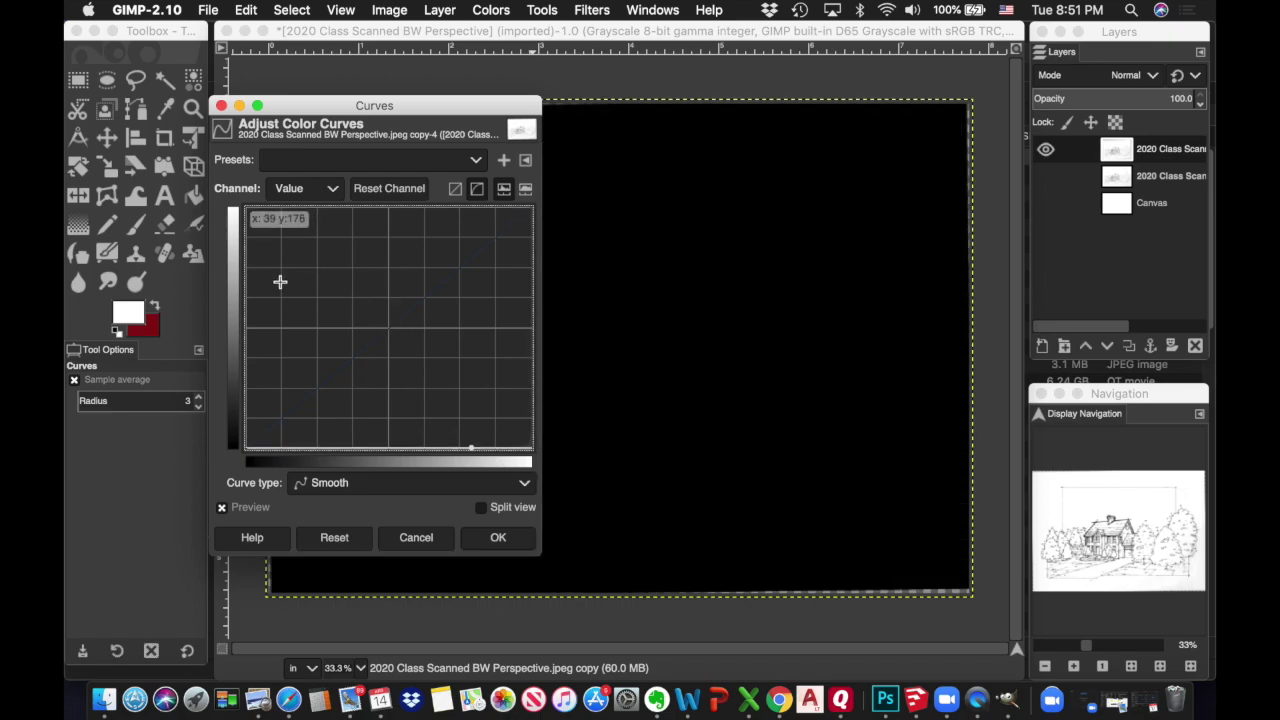
drag(470, 446, 454, 257)
drag(458, 201, 458, 206)
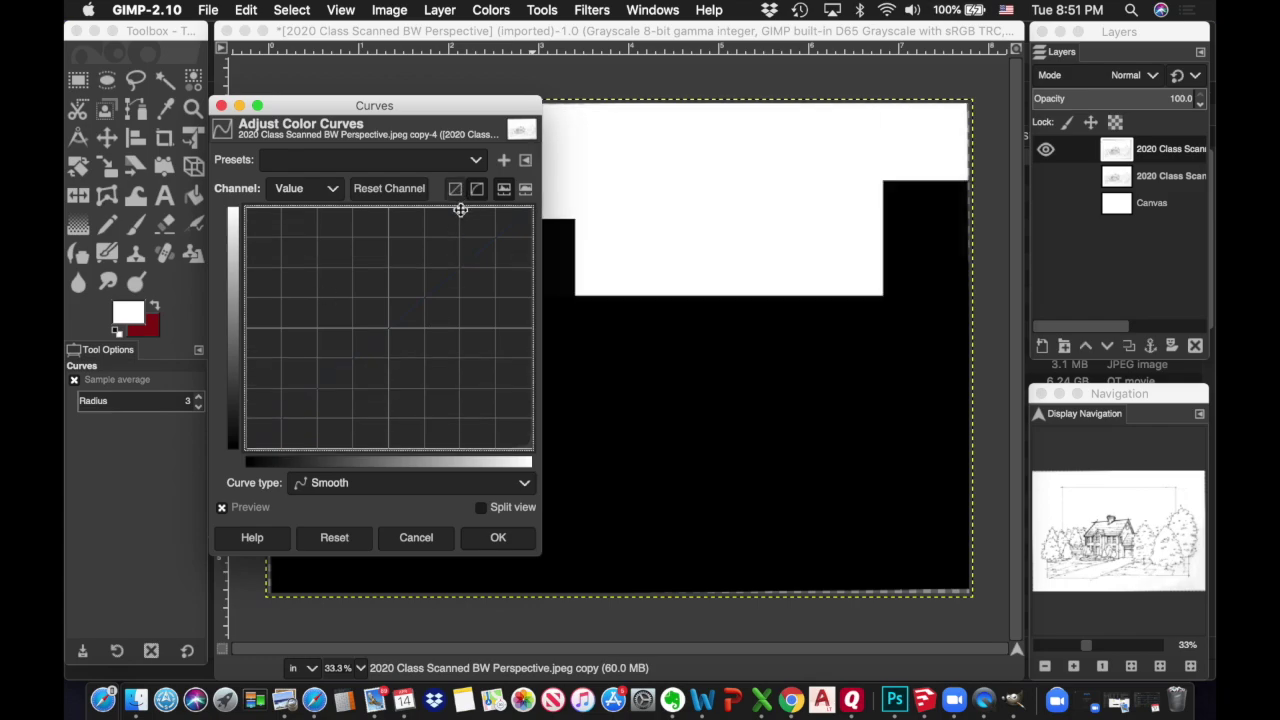
click(433, 540)
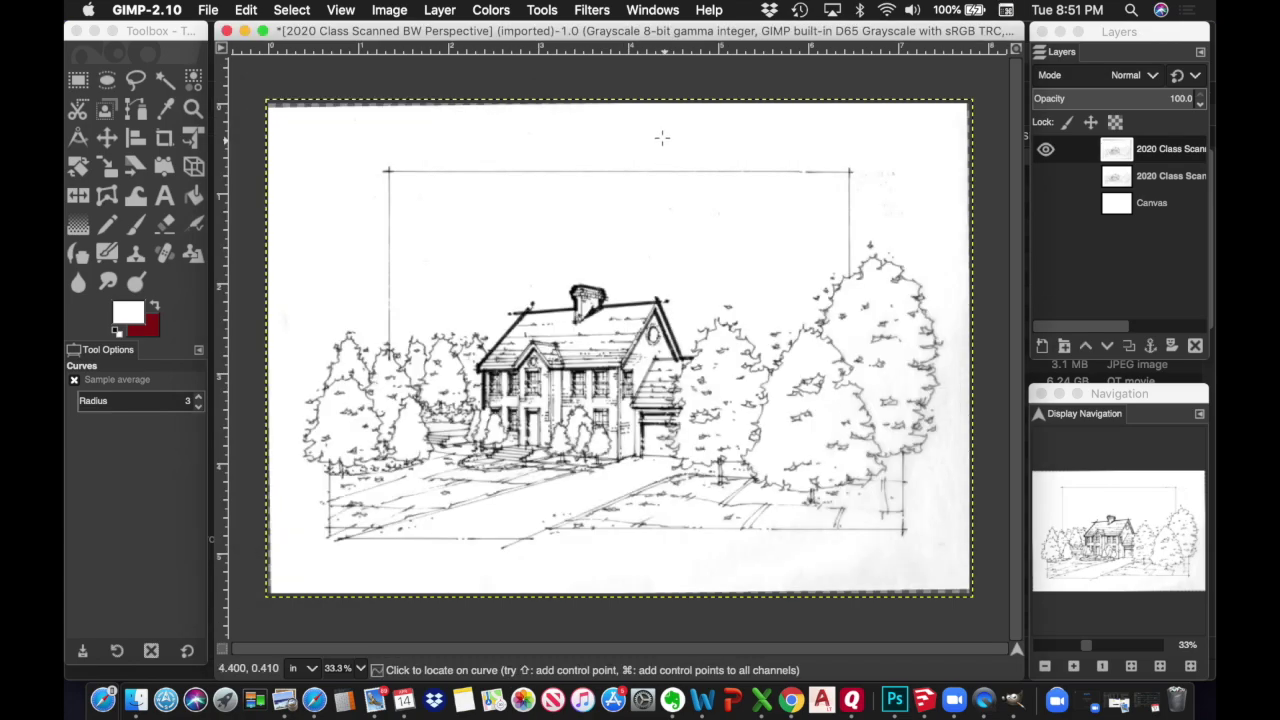
Step: Apply Curves to the drawing copy, moving the Value white point to input about 220 and the black point to about 180
click(491, 12)
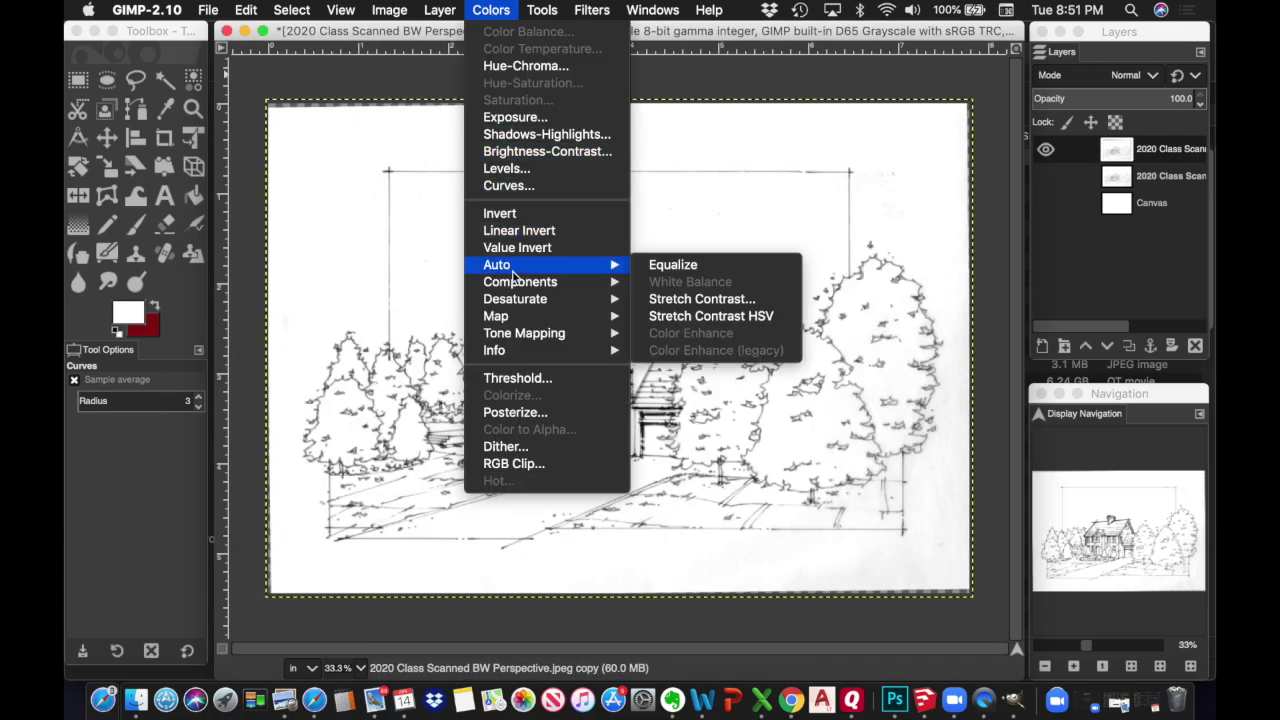
click(509, 186)
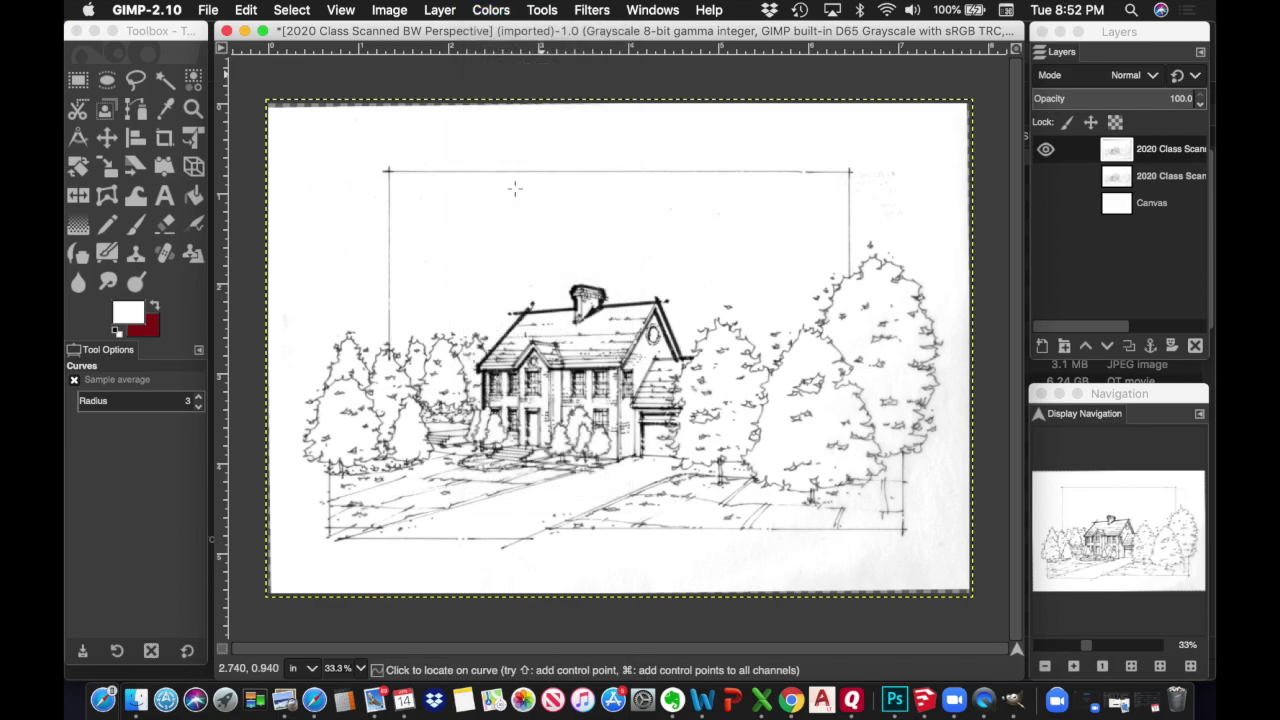
drag(533, 187, 458, 187)
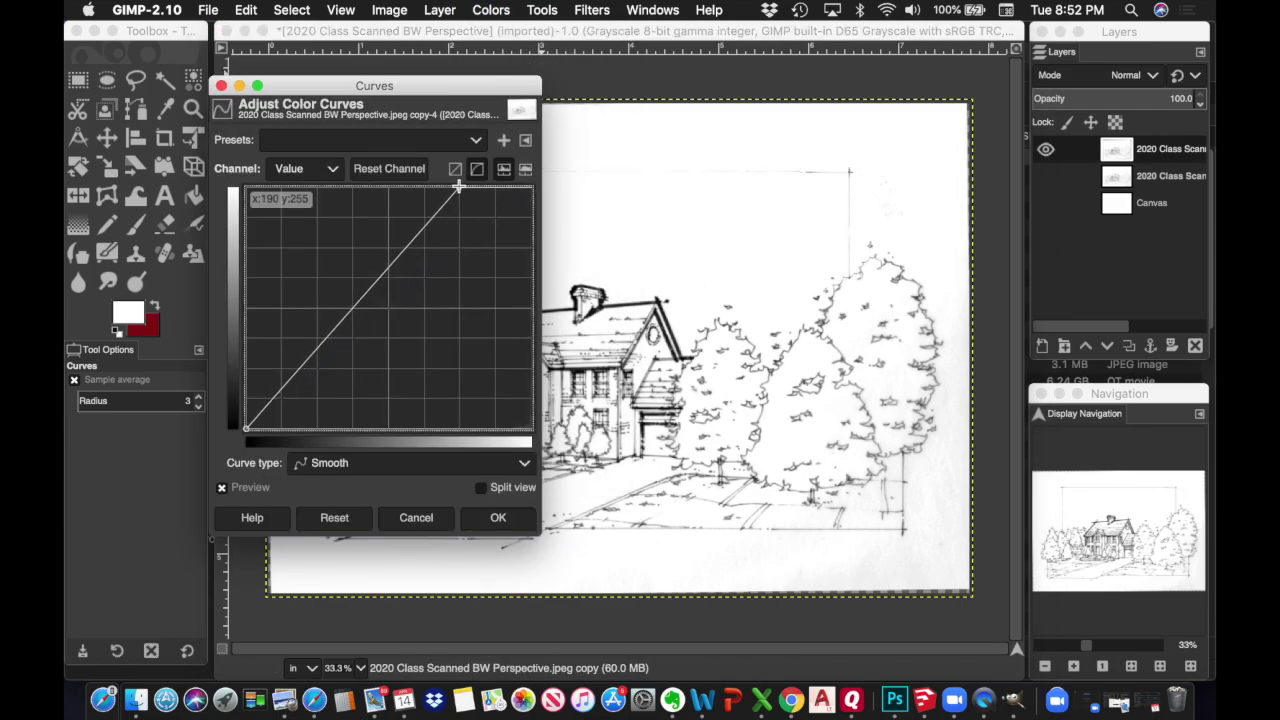
drag(478, 187, 494, 188)
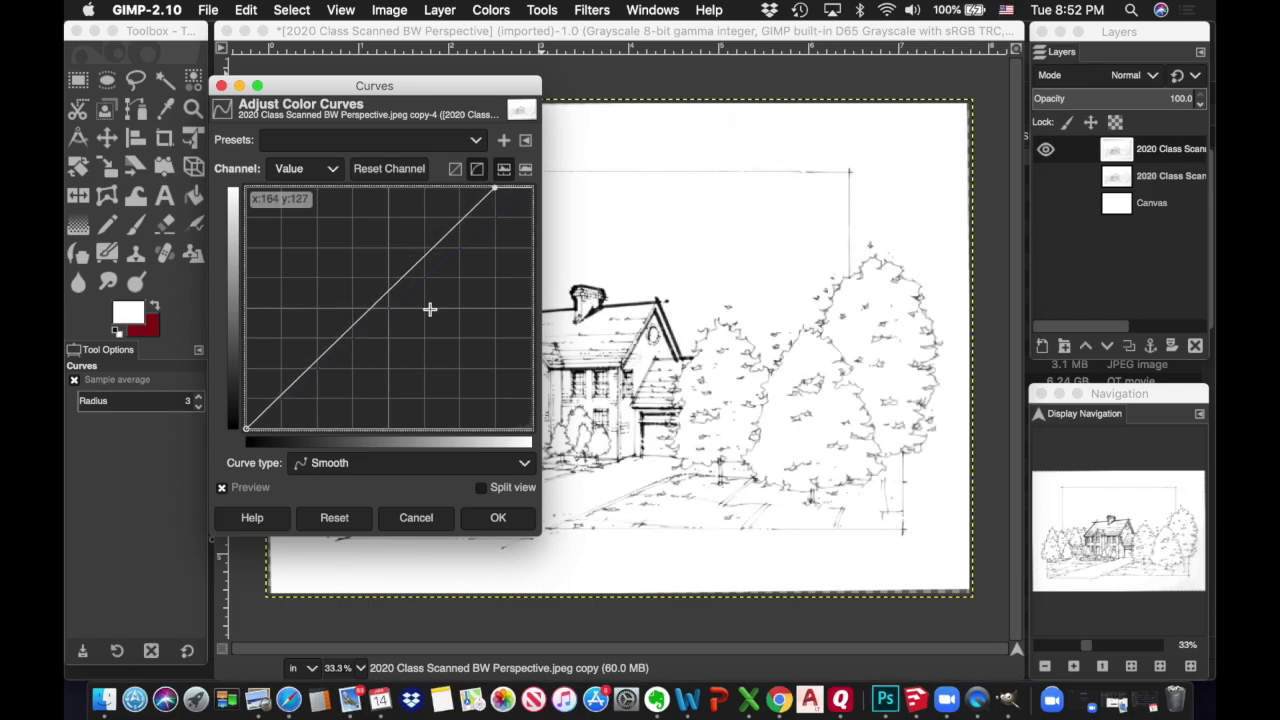
drag(248, 427, 448, 427)
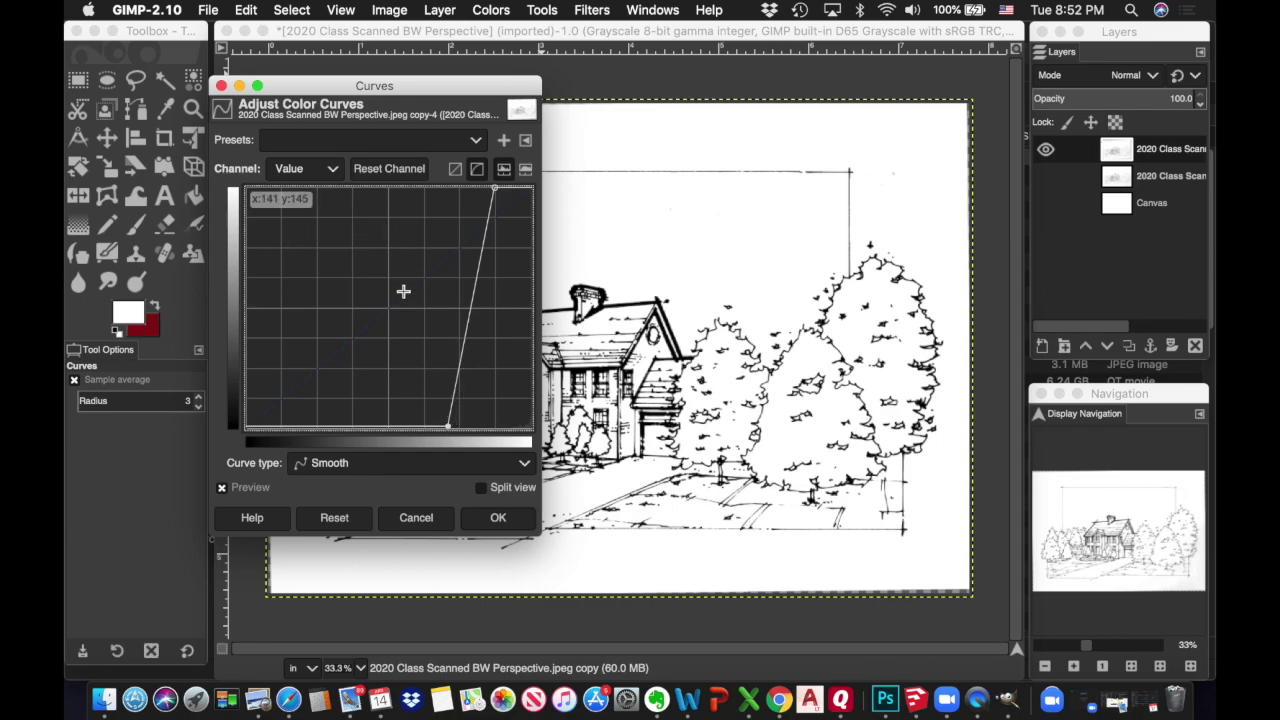
click(497, 519)
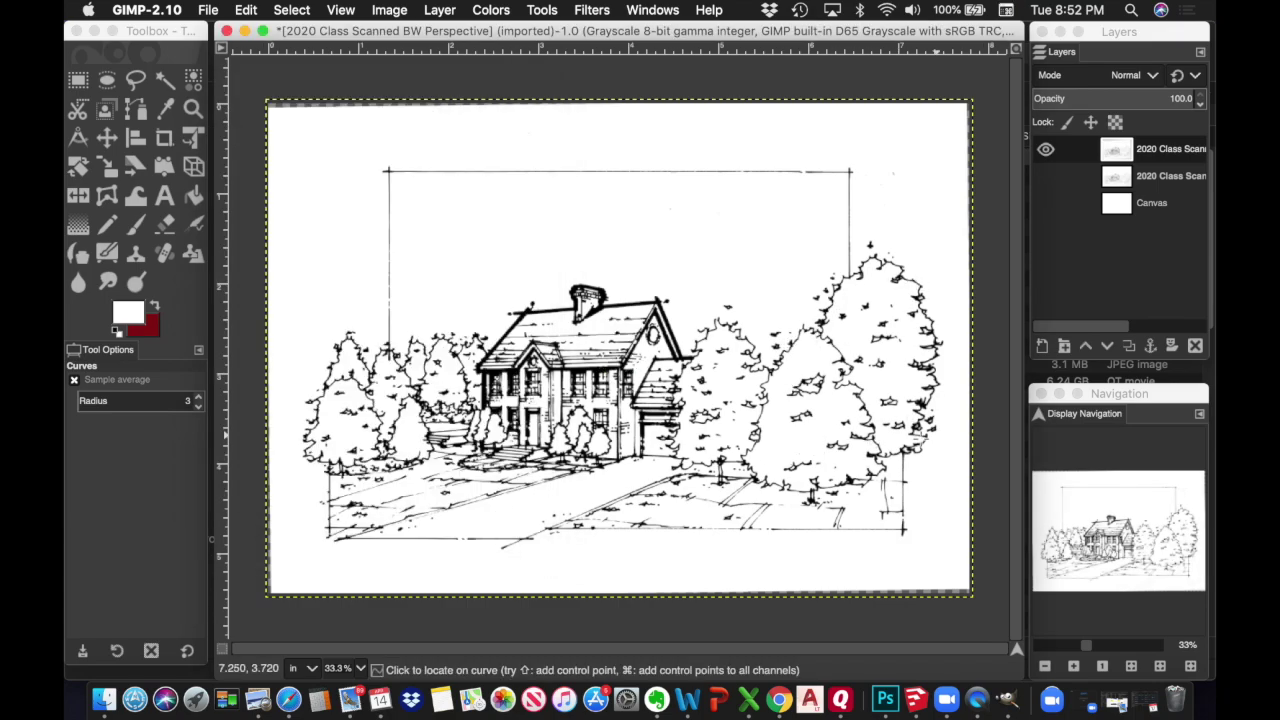
Step: Examine the line quality and background of the house, the large trees and the border corners at 66.7% zoom
click(1075, 667)
click(1075, 667)
click(1075, 667)
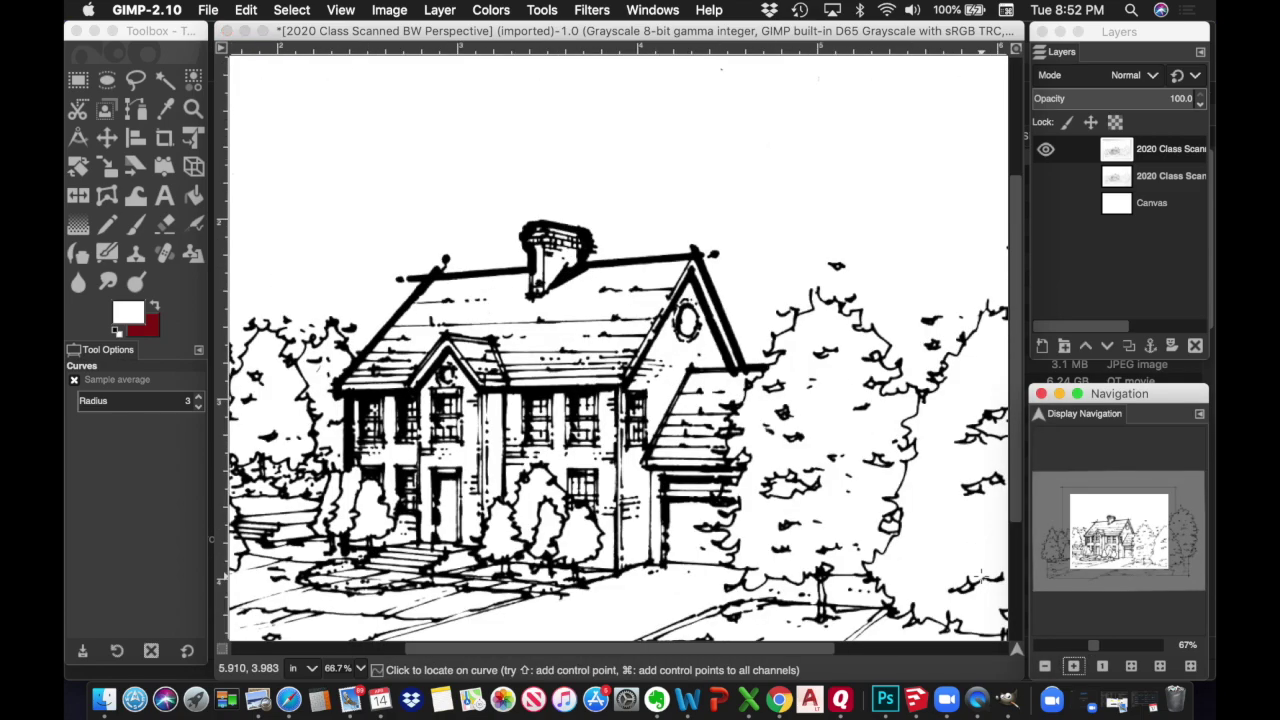
scroll(870, 497, right, 5)
scroll(870, 497, down, 3)
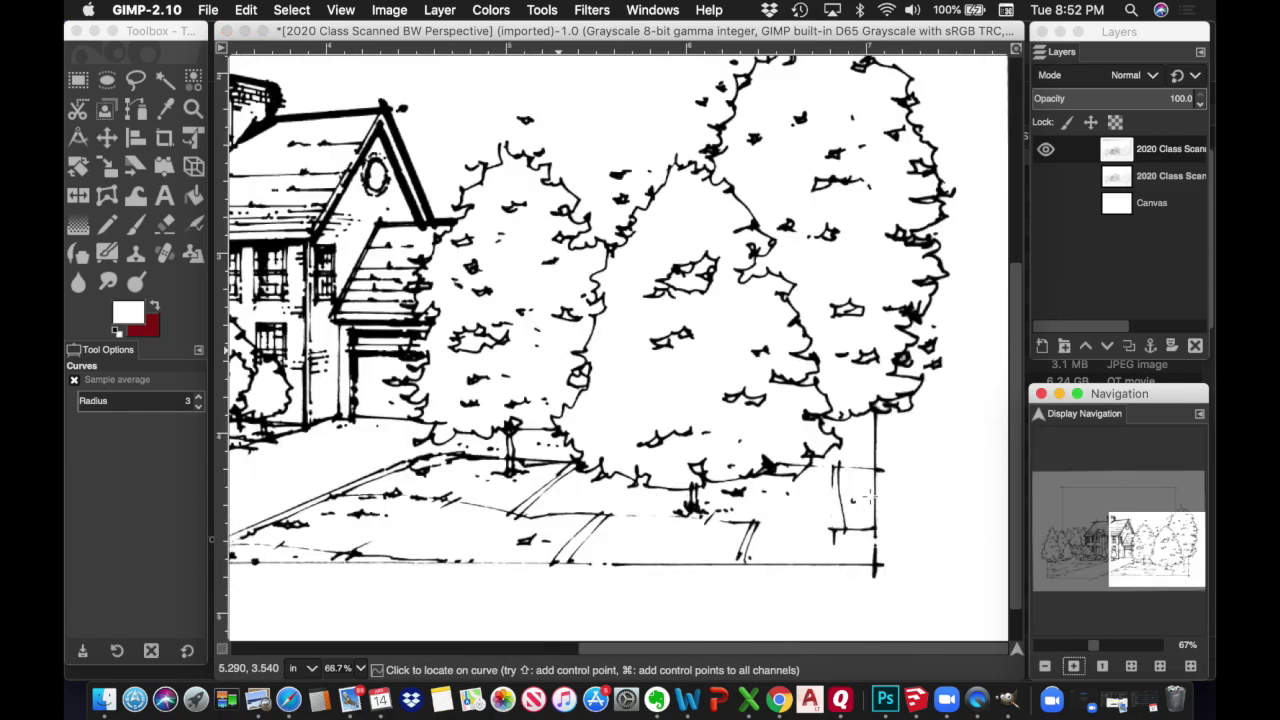
scroll(870, 497, up, 3)
scroll(870, 497, left, 5)
scroll(870, 497, right, 5)
scroll(870, 497, down, 5)
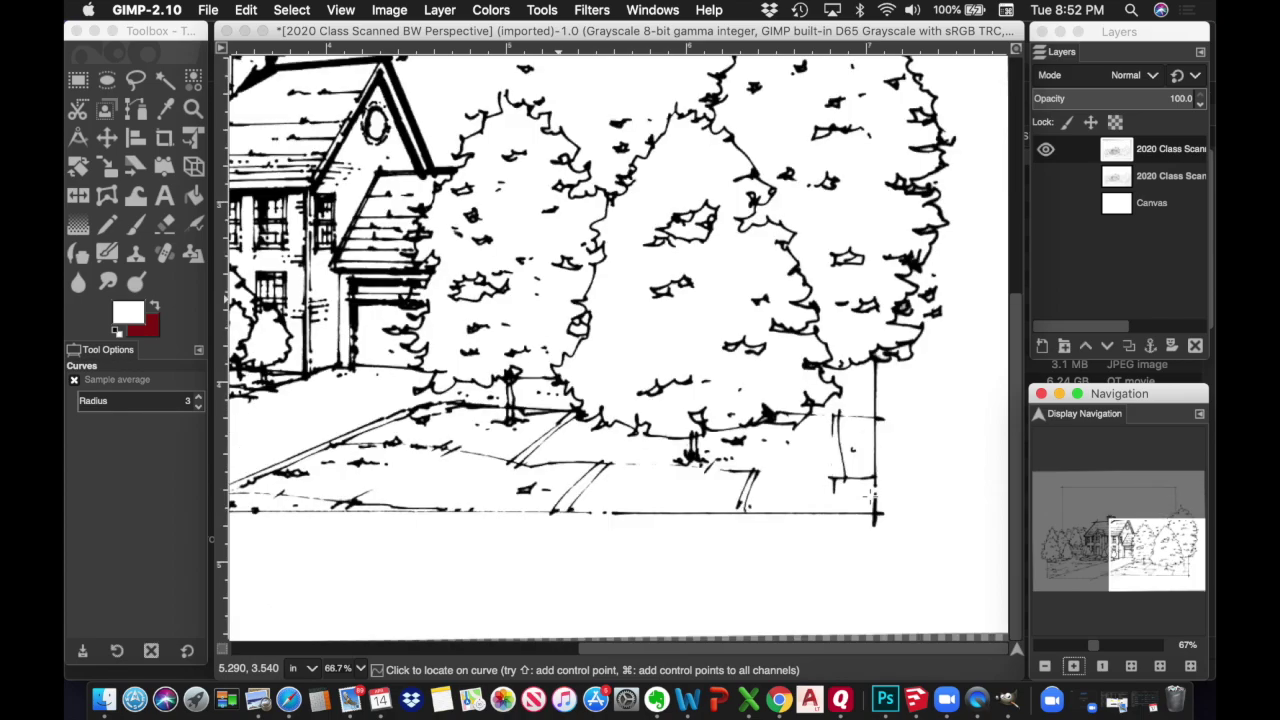
scroll(870, 497, left, 6)
scroll(870, 497, up, 3)
scroll(870, 497, left, 3)
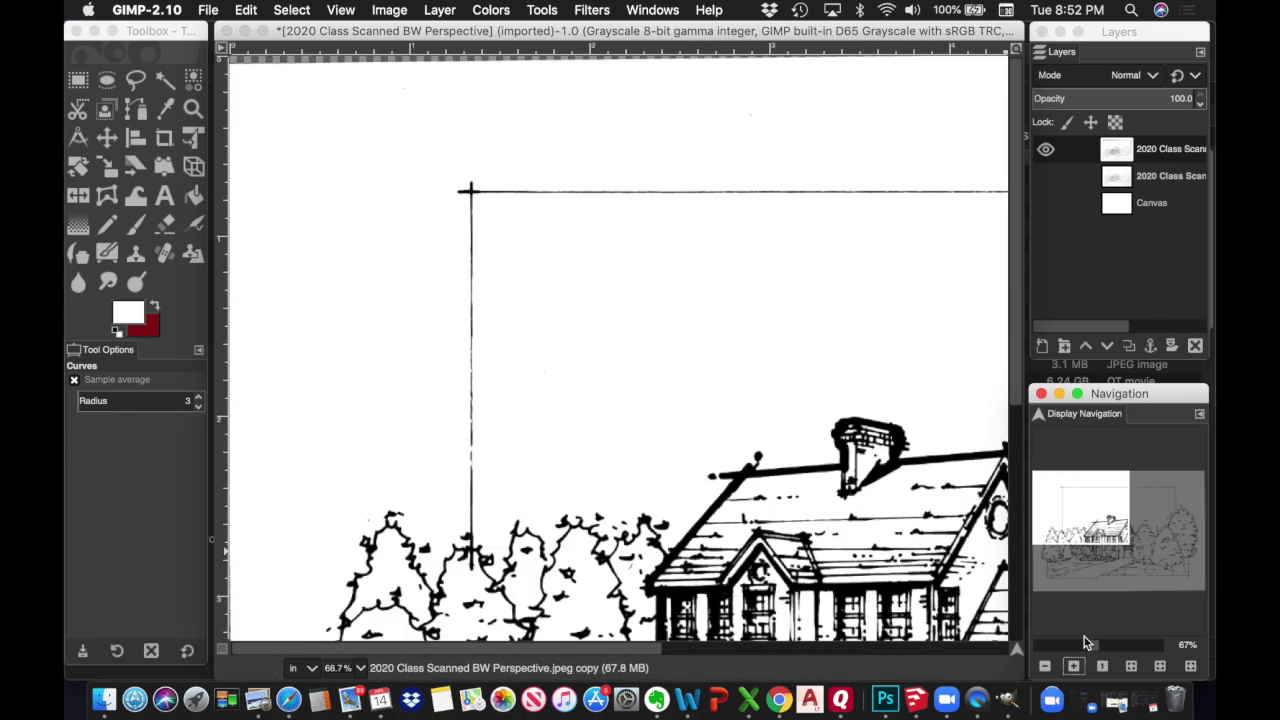
click(1045, 667)
click(1045, 667)
click(1045, 667)
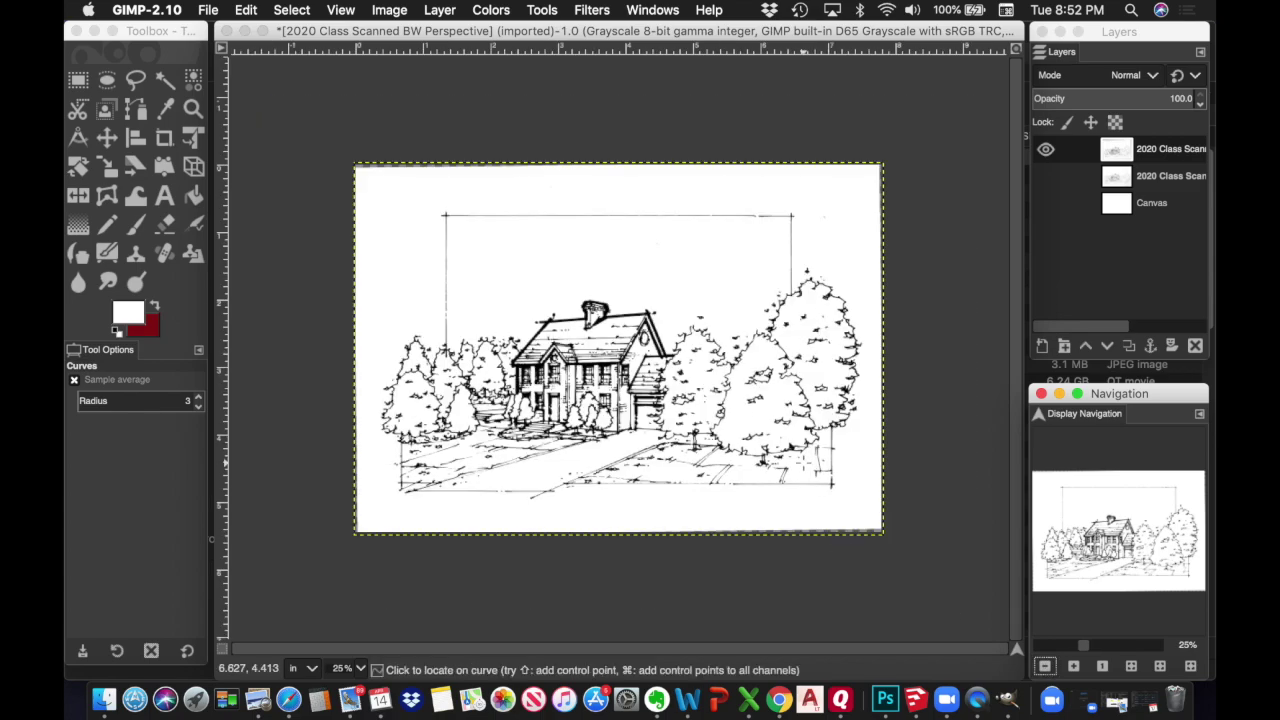
Step: Start saving the image as an XCF file in the Class 2020 folder
click(207, 10)
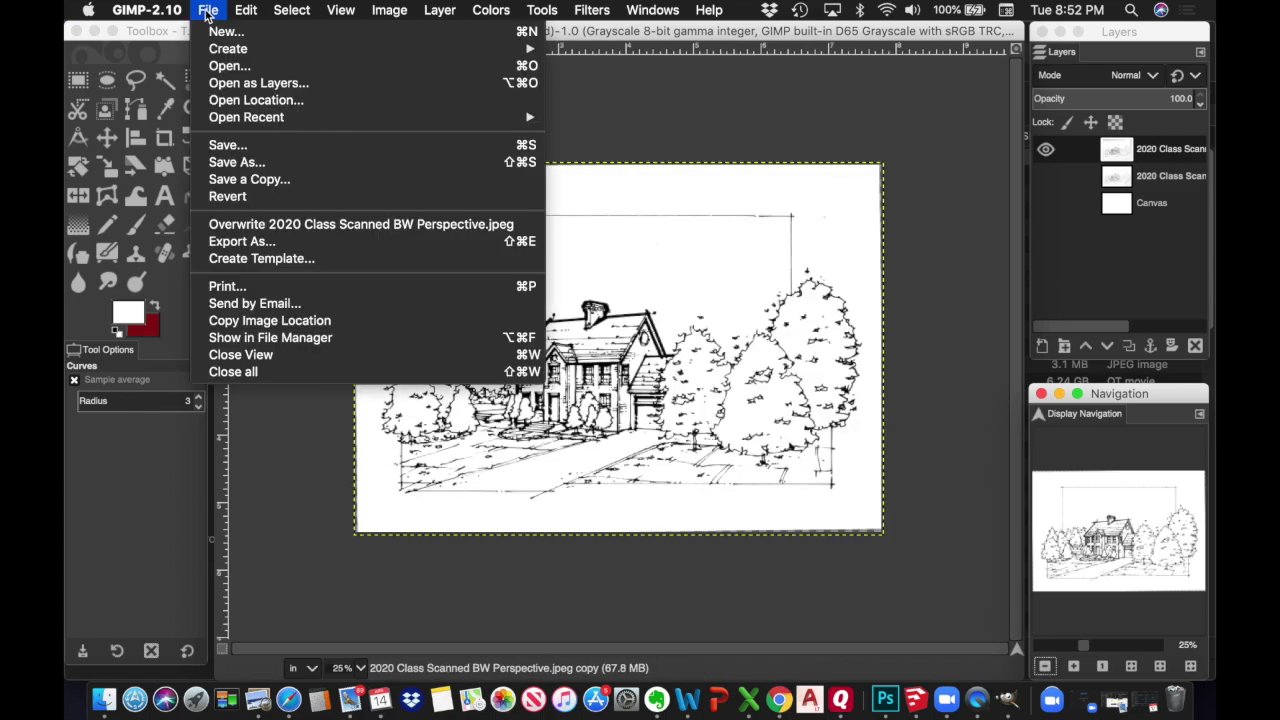
click(216, 147)
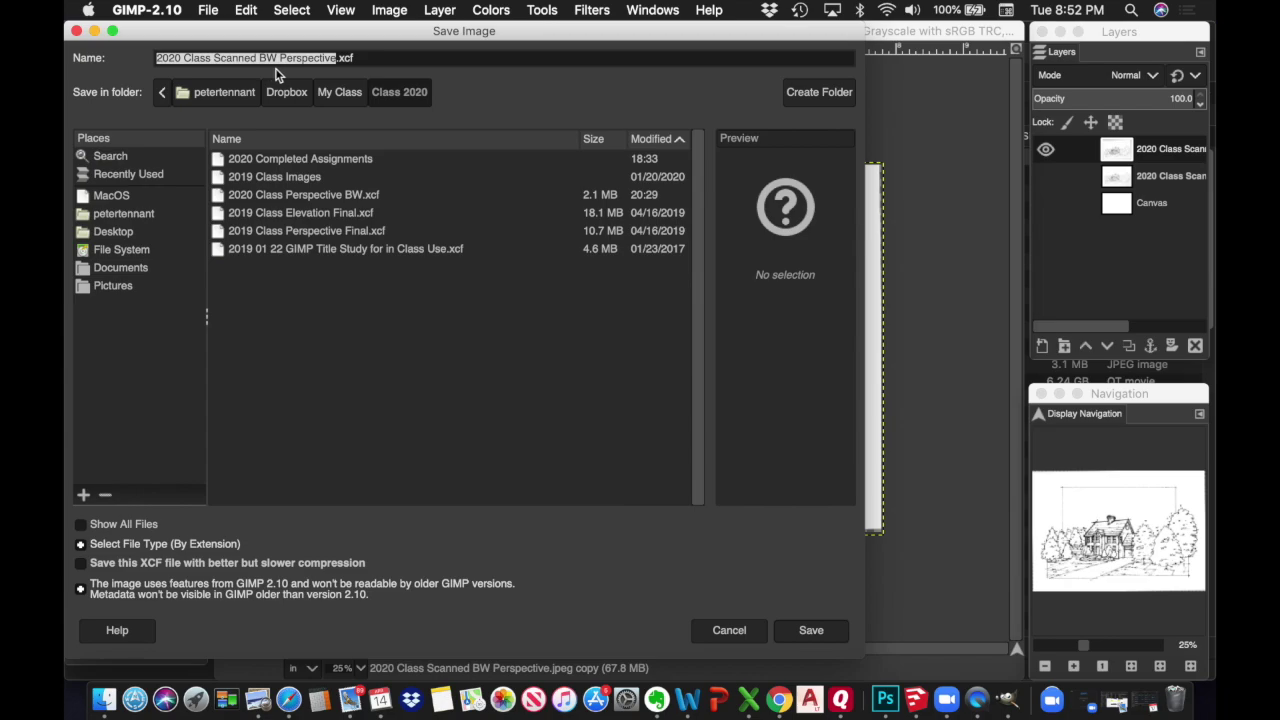
click(156, 58)
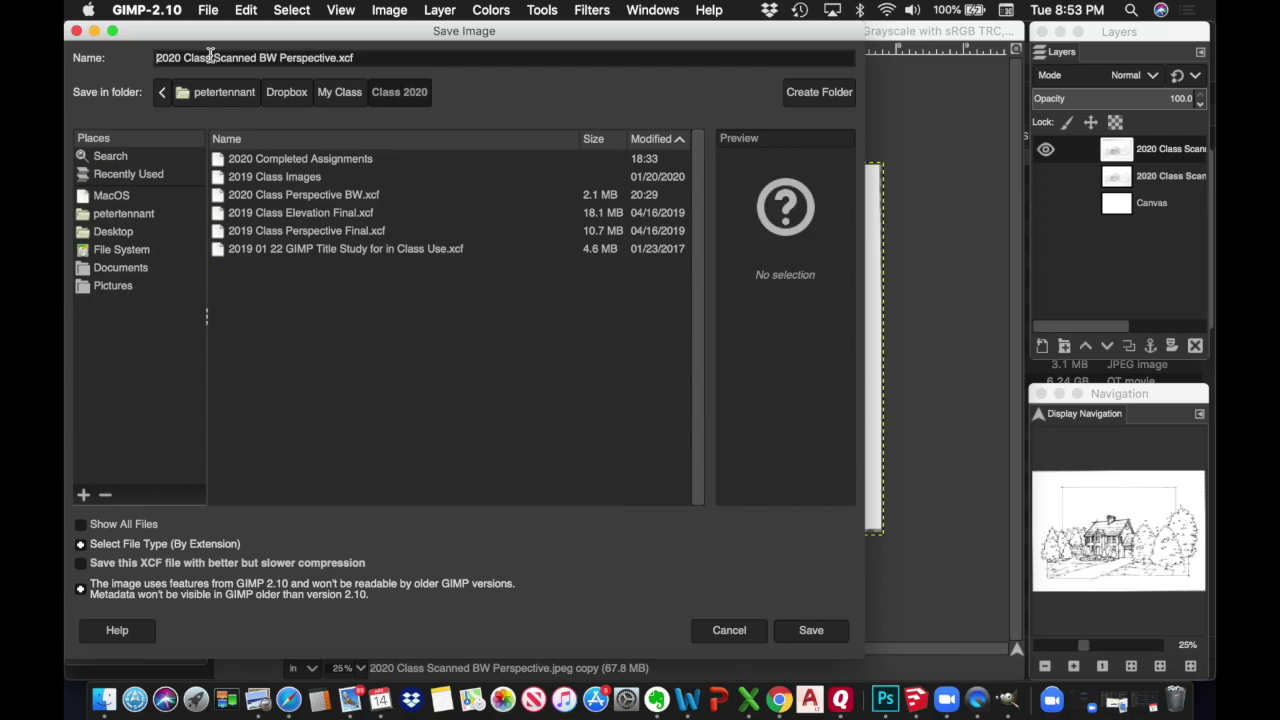
drag(212, 57, 237, 60)
click(173, 58)
Step: Check the required perspective file name in 2020 Assignment 11 Final Project.pdf in Preview, and close the document
right_click(258, 705)
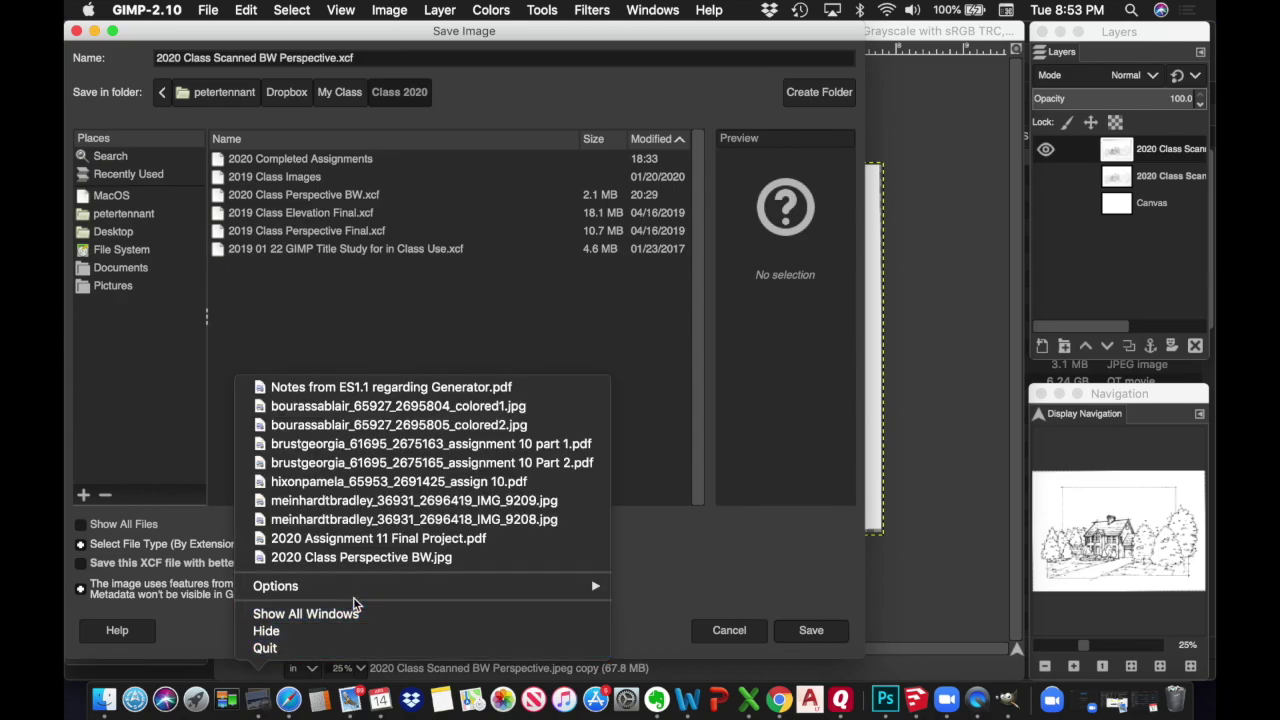
click(375, 540)
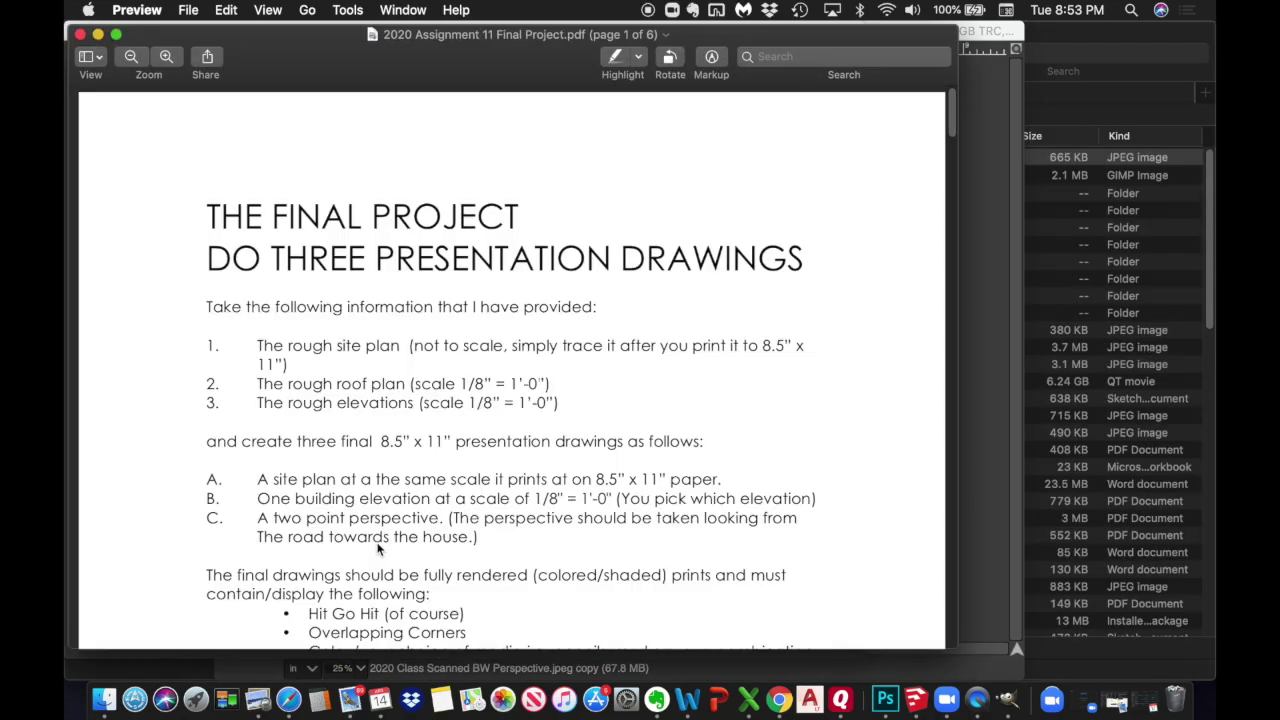
scroll(477, 430, down, 20)
scroll(477, 430, down, 20)
scroll(477, 430, up, 20)
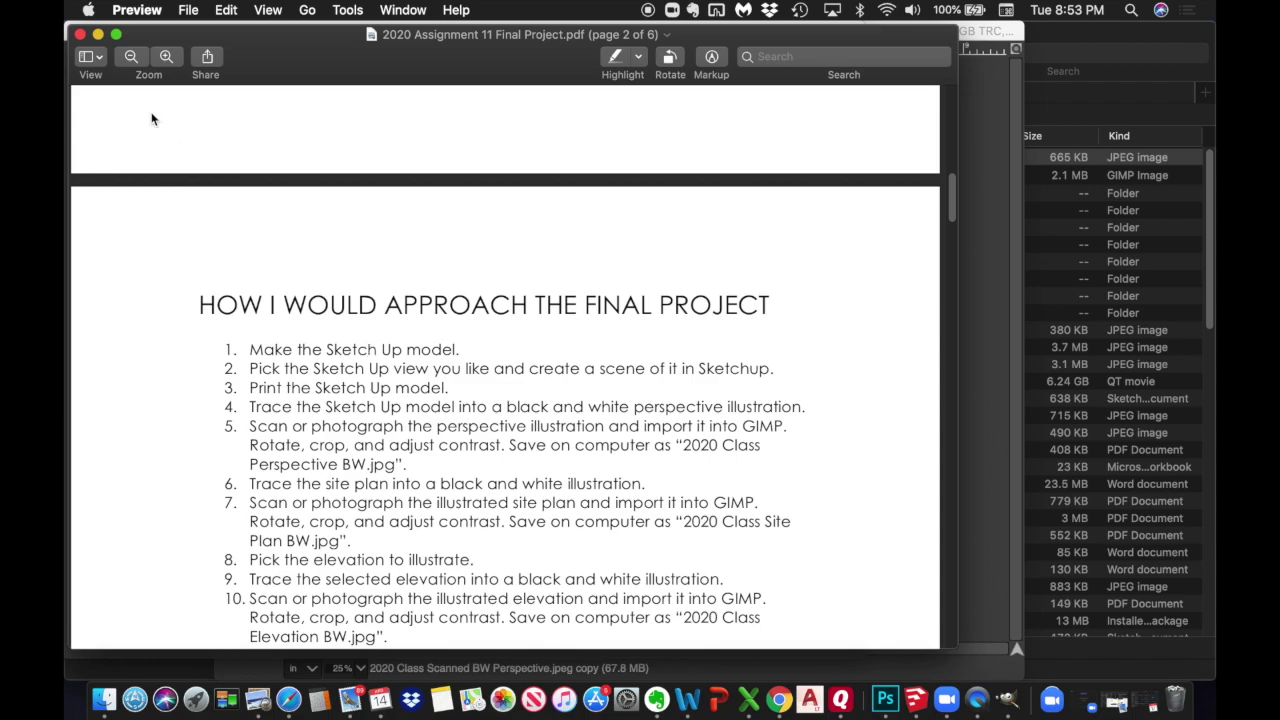
click(81, 35)
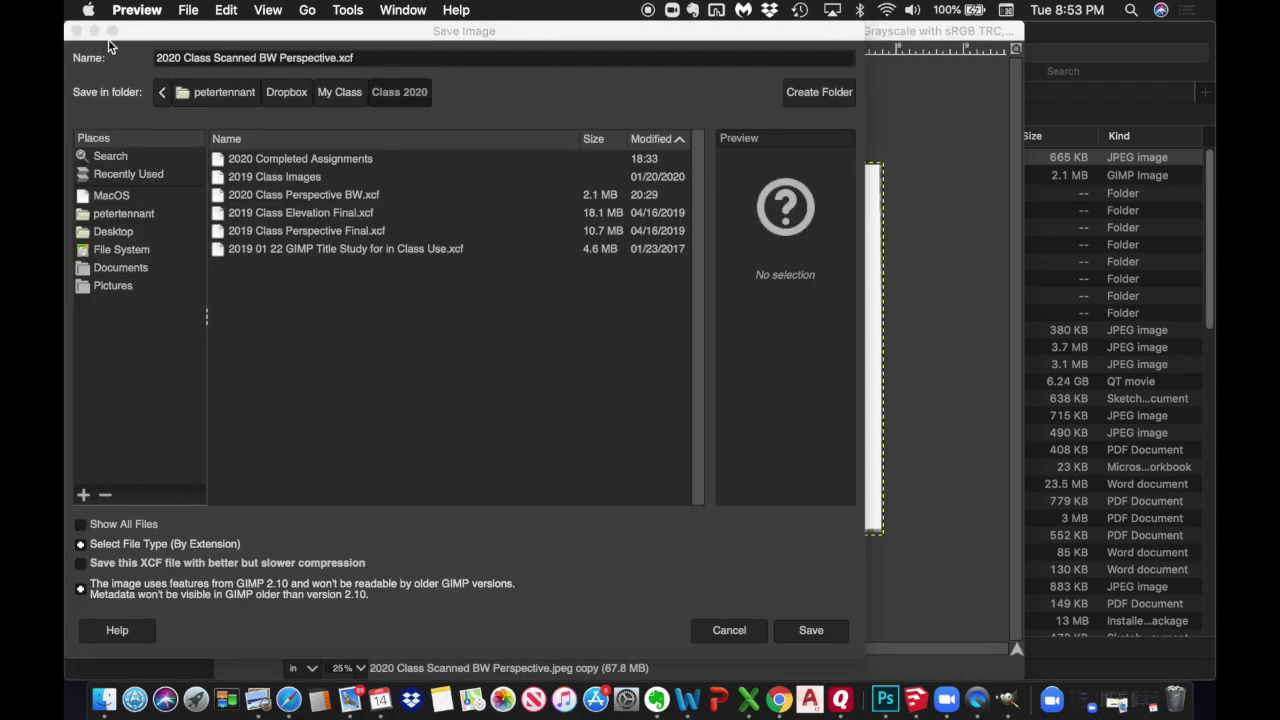
Step: Save the image as 2020 Class Perspective BW.xcf, replacing the existing file of that name
click(215, 59)
drag(214, 58, 277, 59)
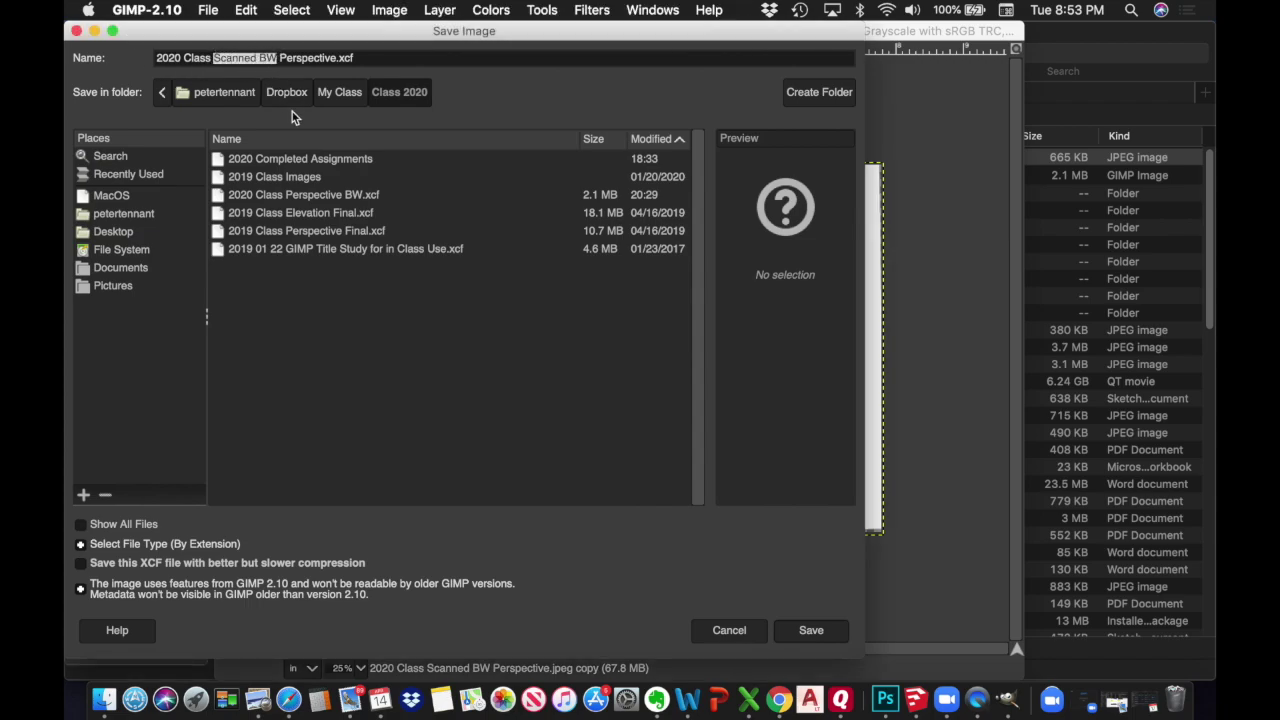
key(BackSpace)
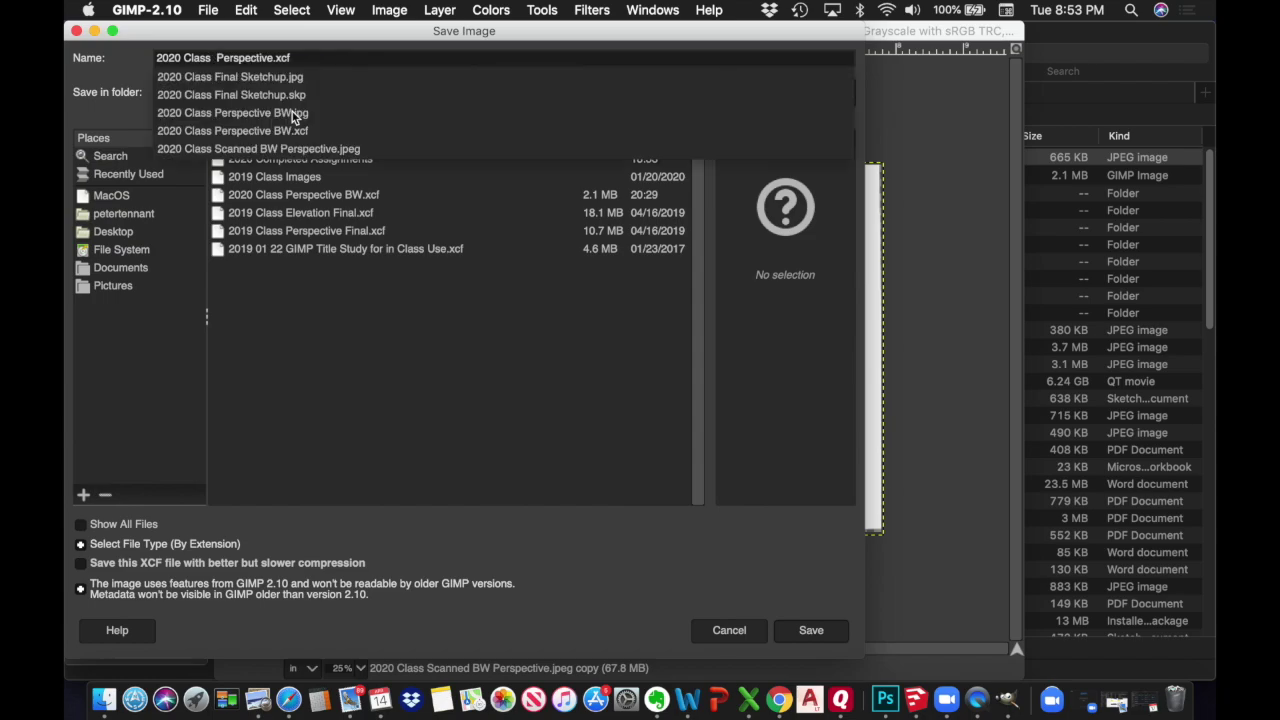
key(BackSpace)
click(270, 57)
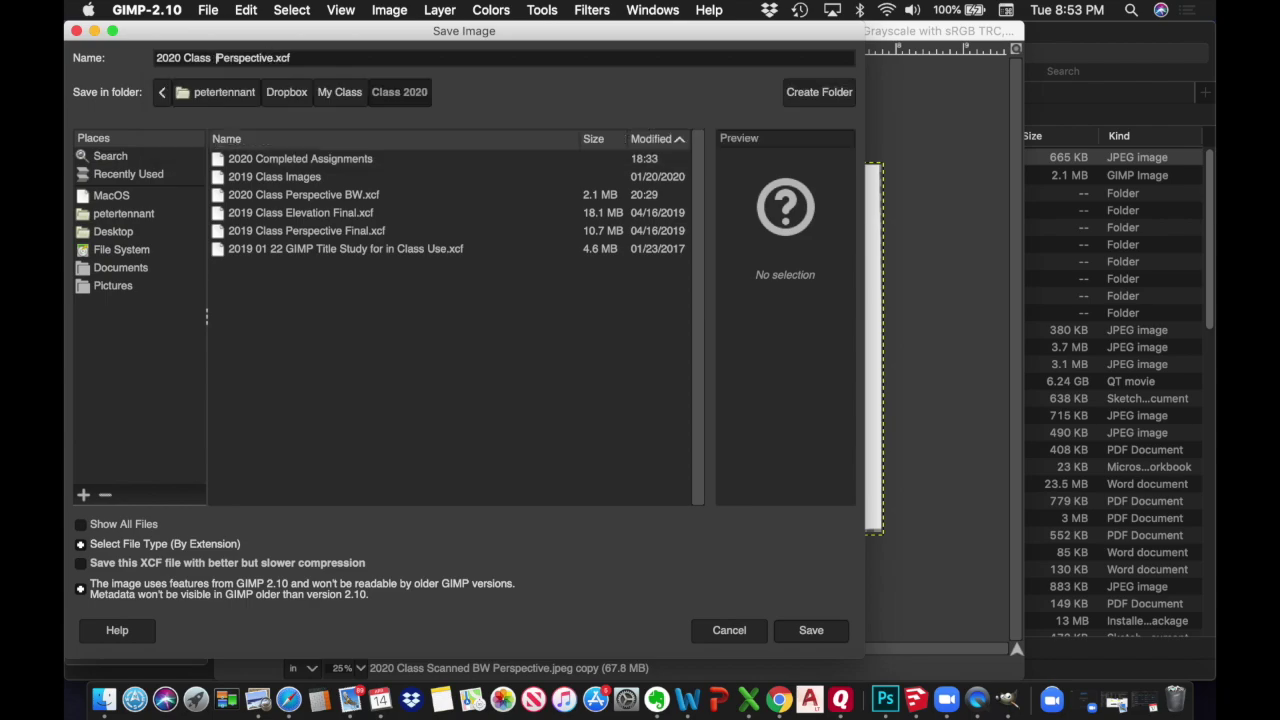
key(BackSpace)
text(BW)
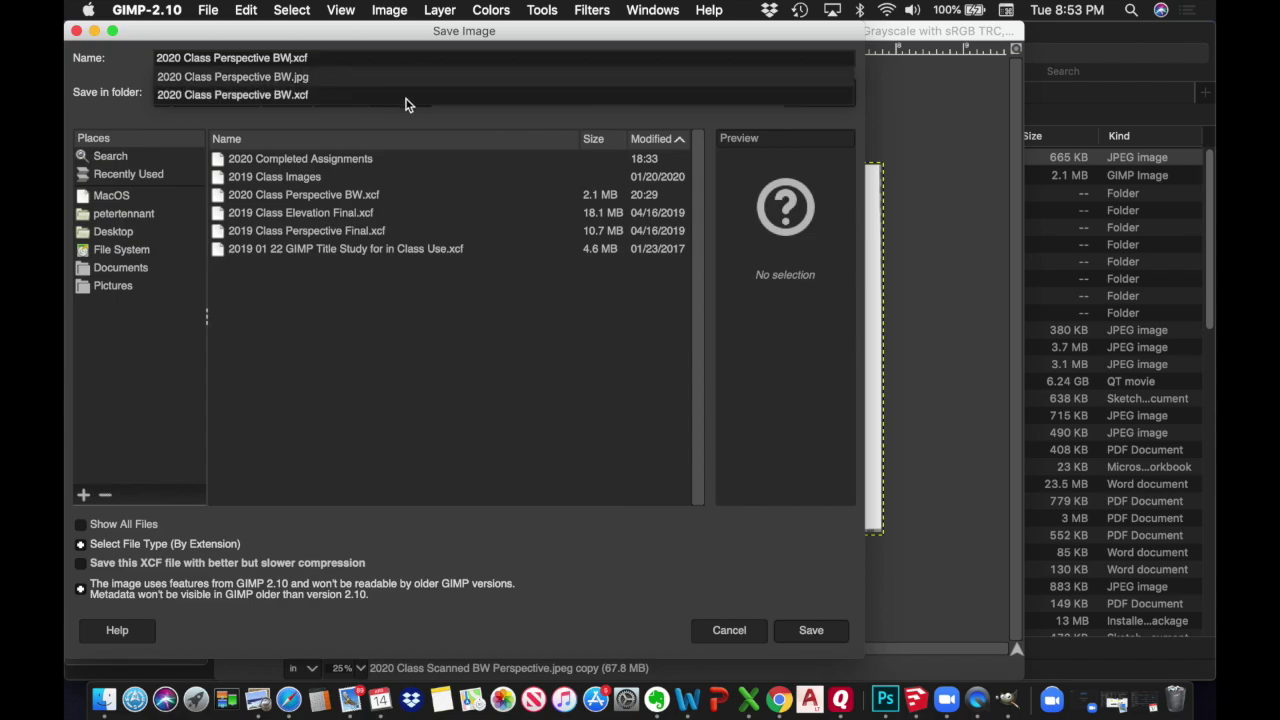
click(811, 638)
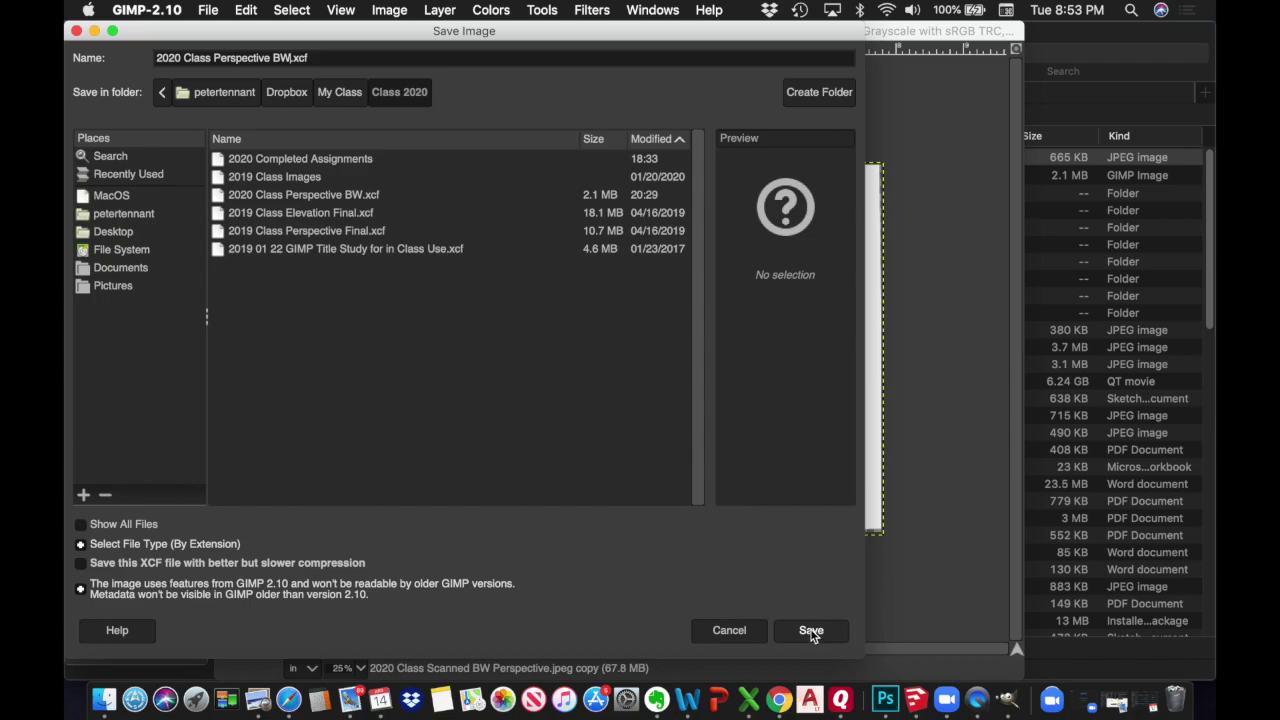
click(811, 631)
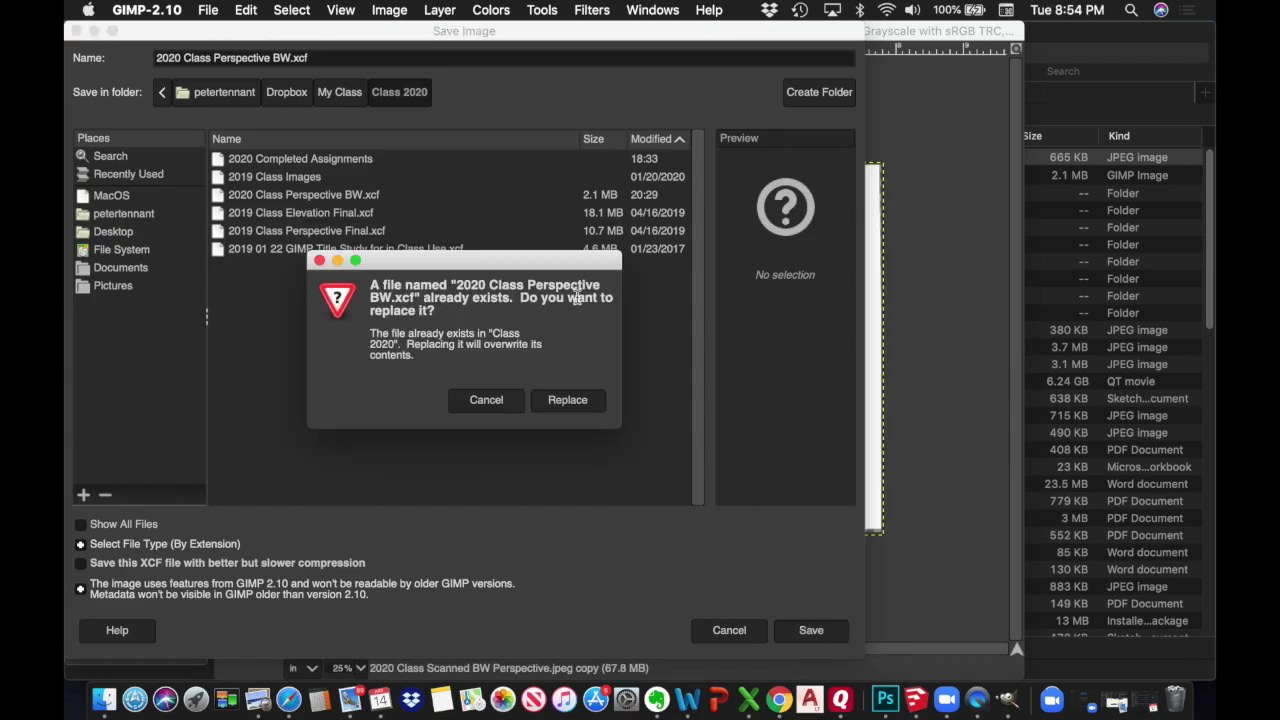
click(585, 403)
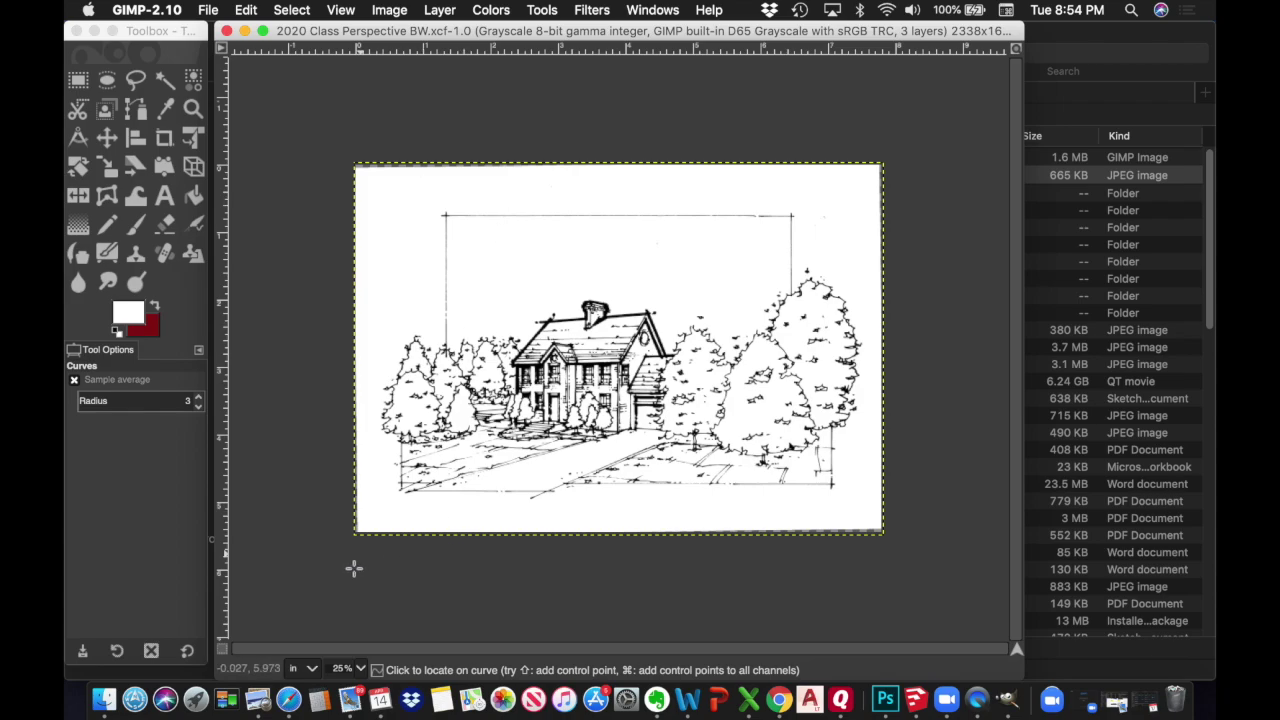
Step: Restore the recently closed Layers, Channels, Paths, Undo and Brushes dock, and show the Navigation window
click(651, 10)
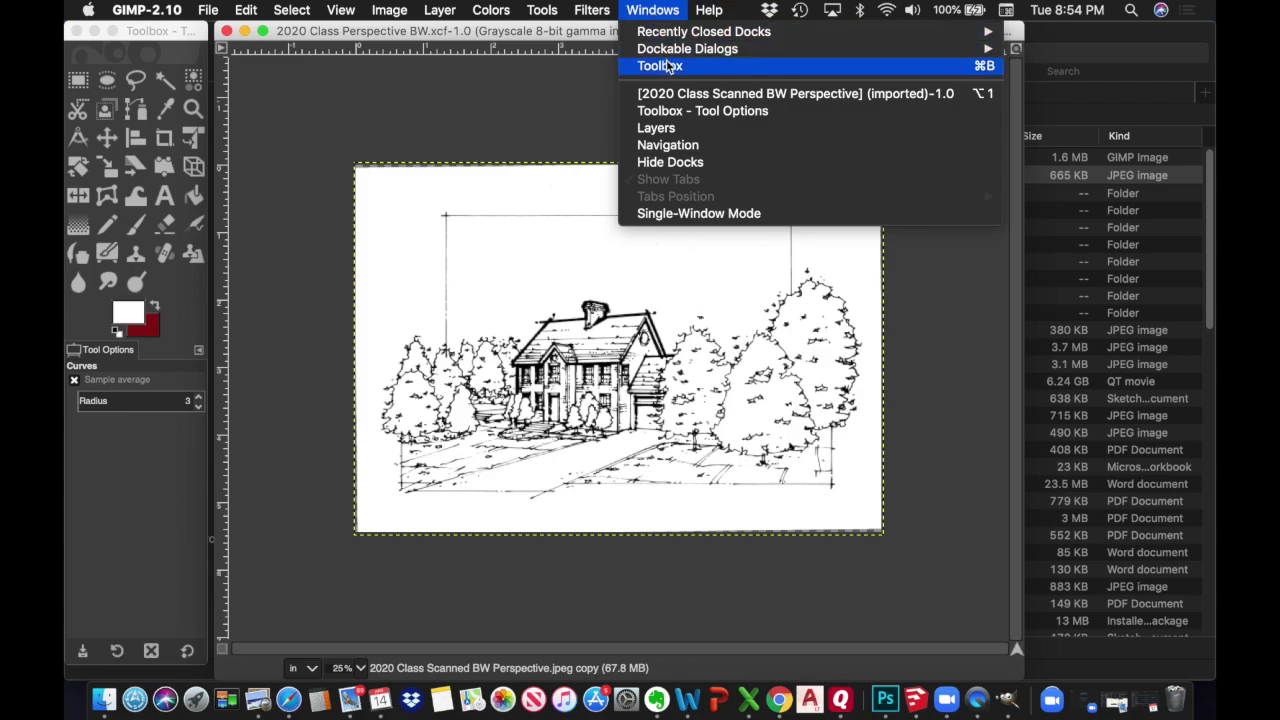
mouse_move(672, 35)
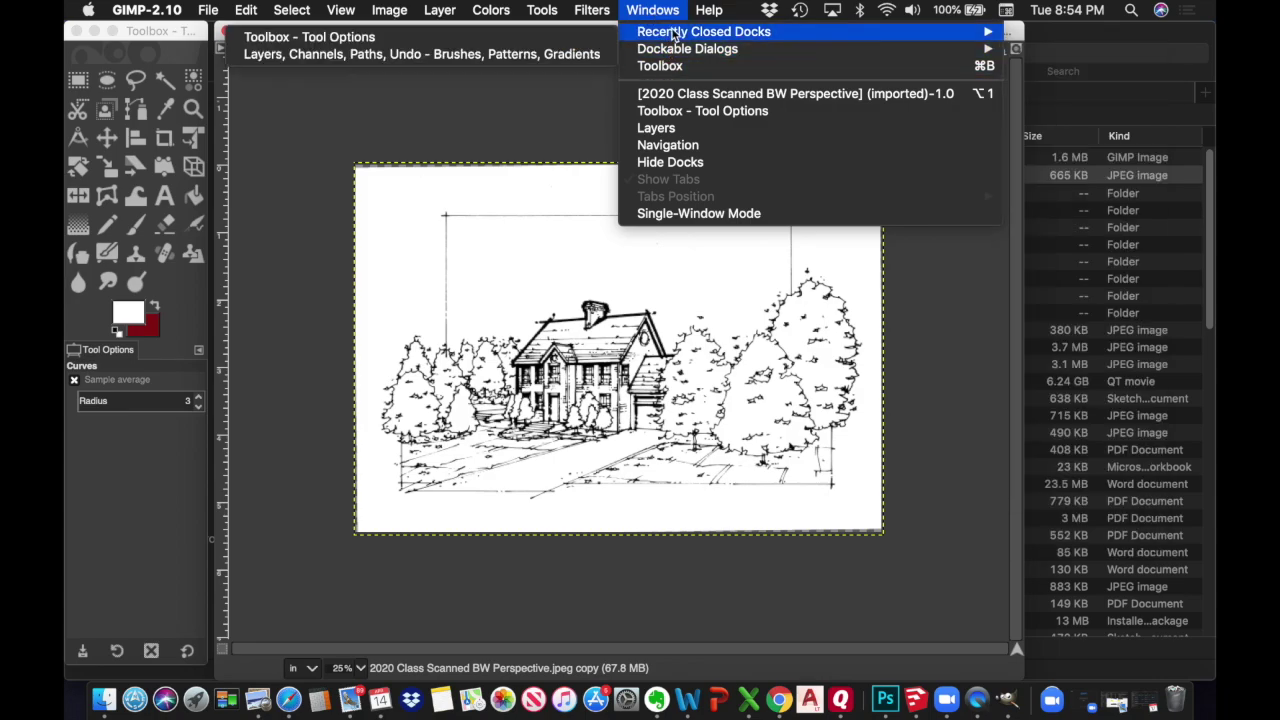
click(503, 54)
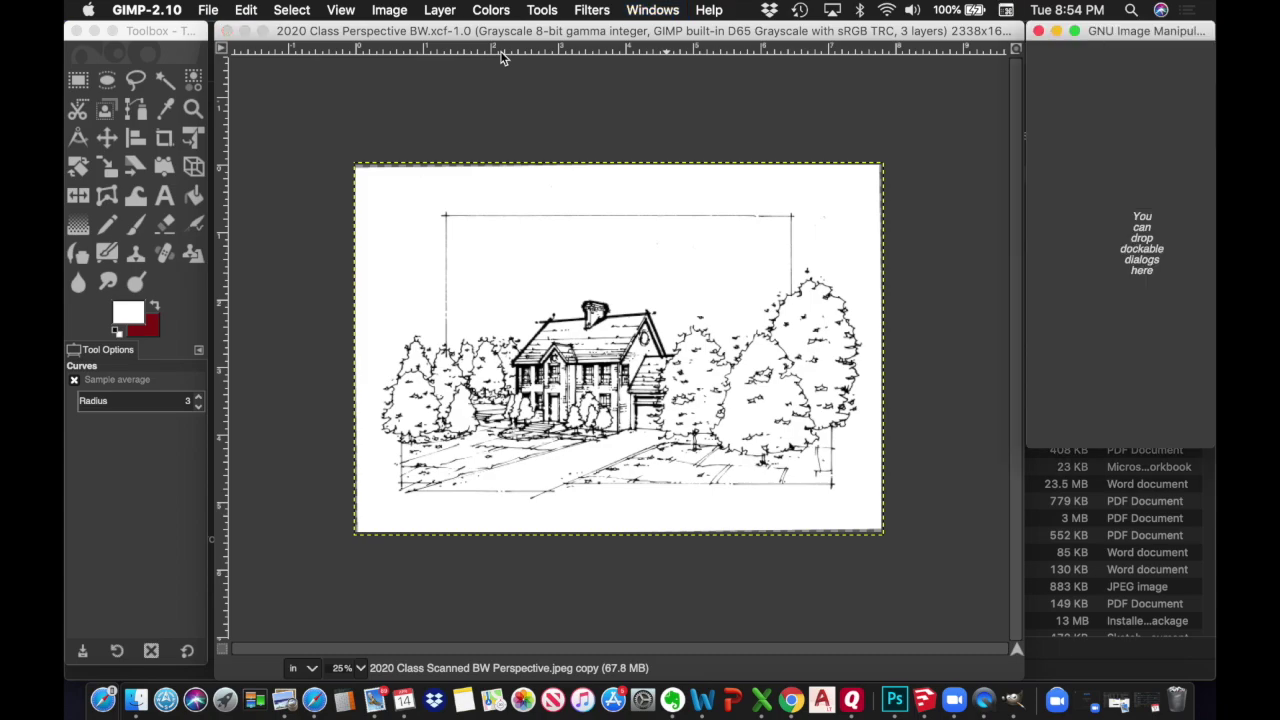
click(662, 12)
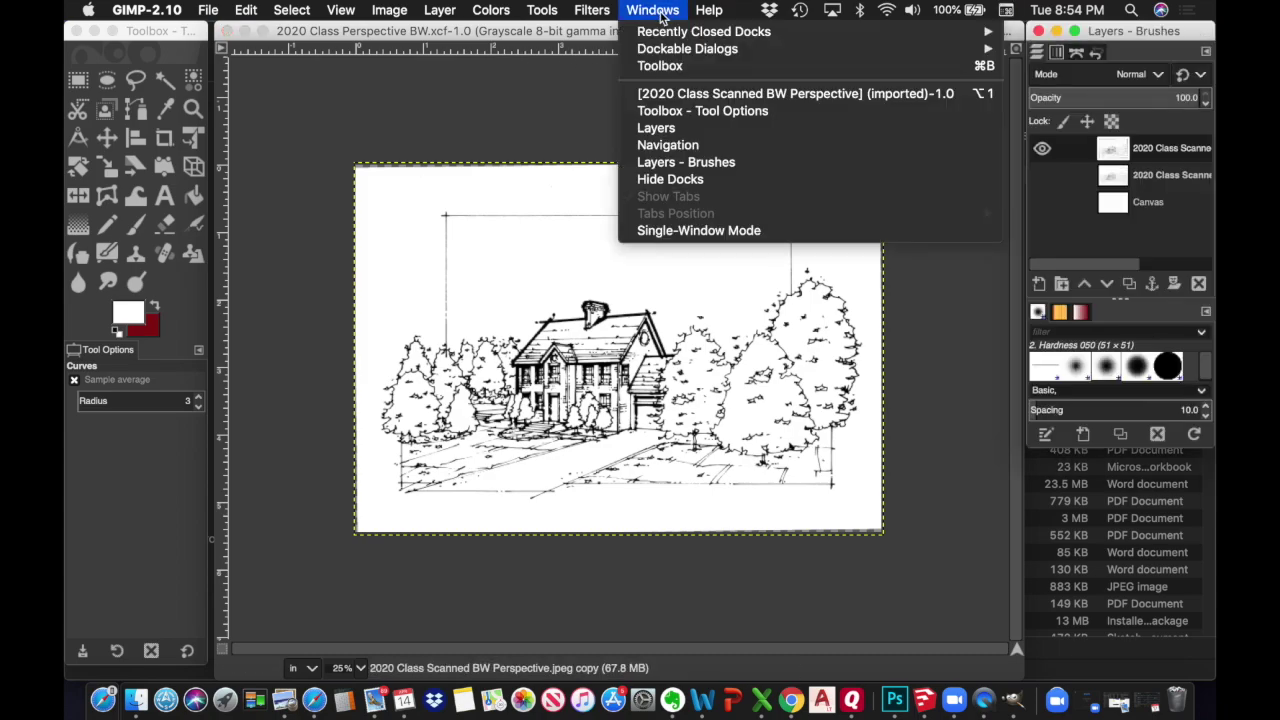
click(667, 146)
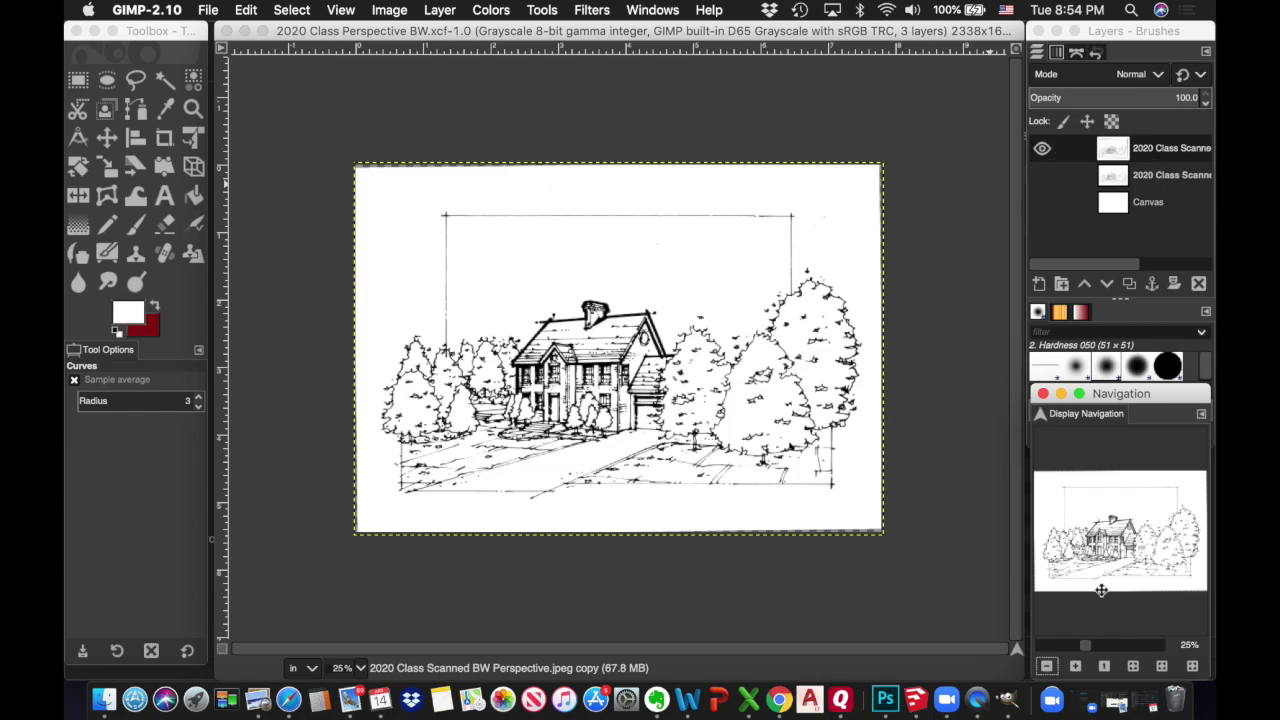
Step: Select all the black linework by color, sampling the solid black shadow beside the chimney
click(1076, 667)
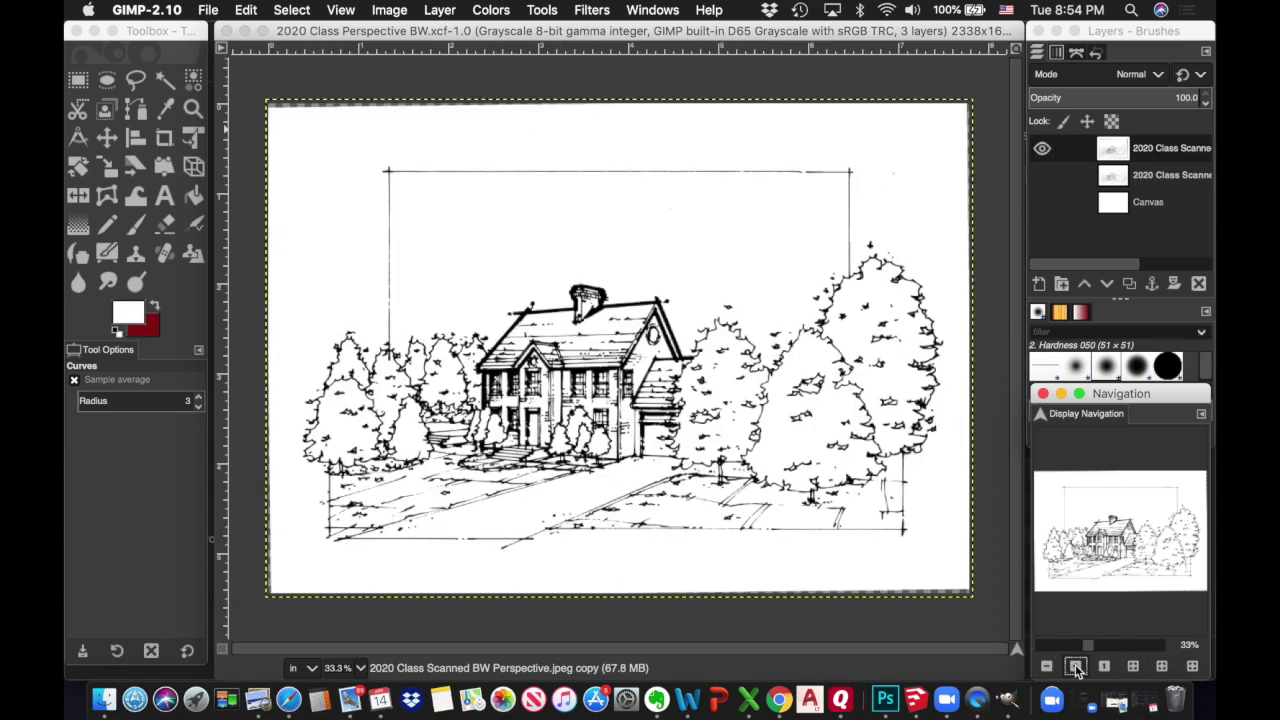
click(1076, 667)
click(1076, 667)
click(1076, 667)
click(1076, 667)
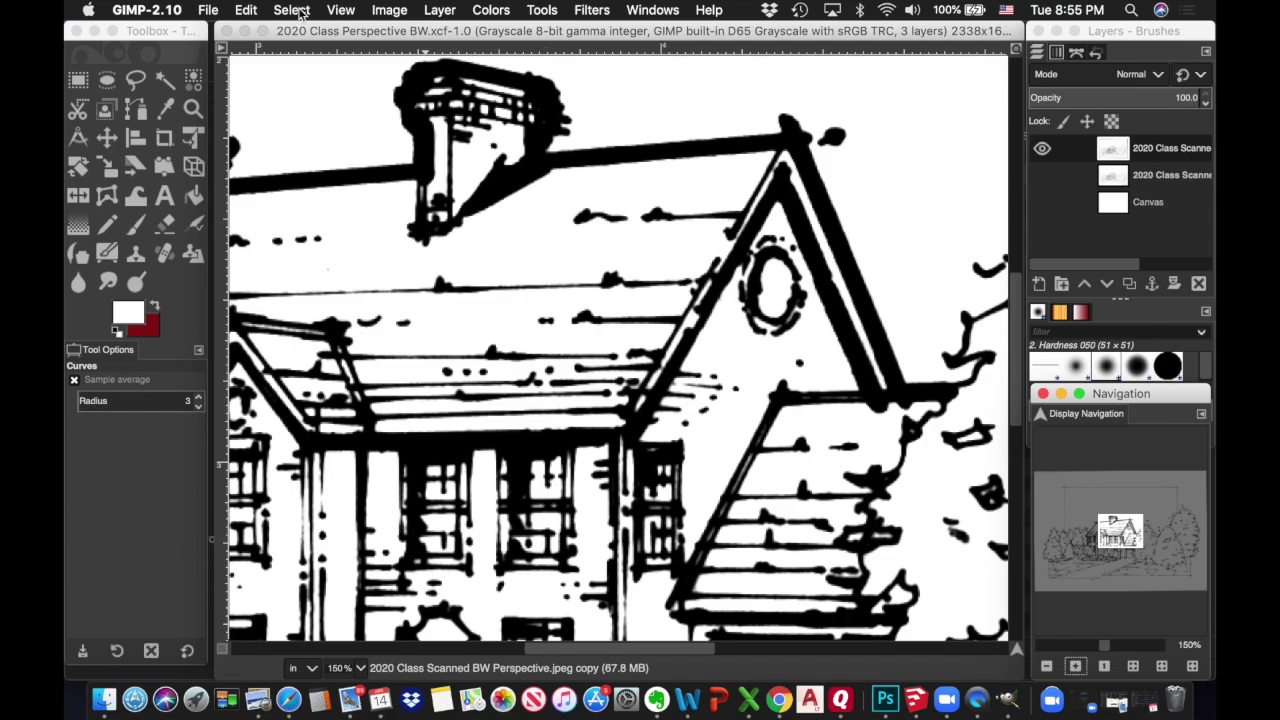
click(292, 10)
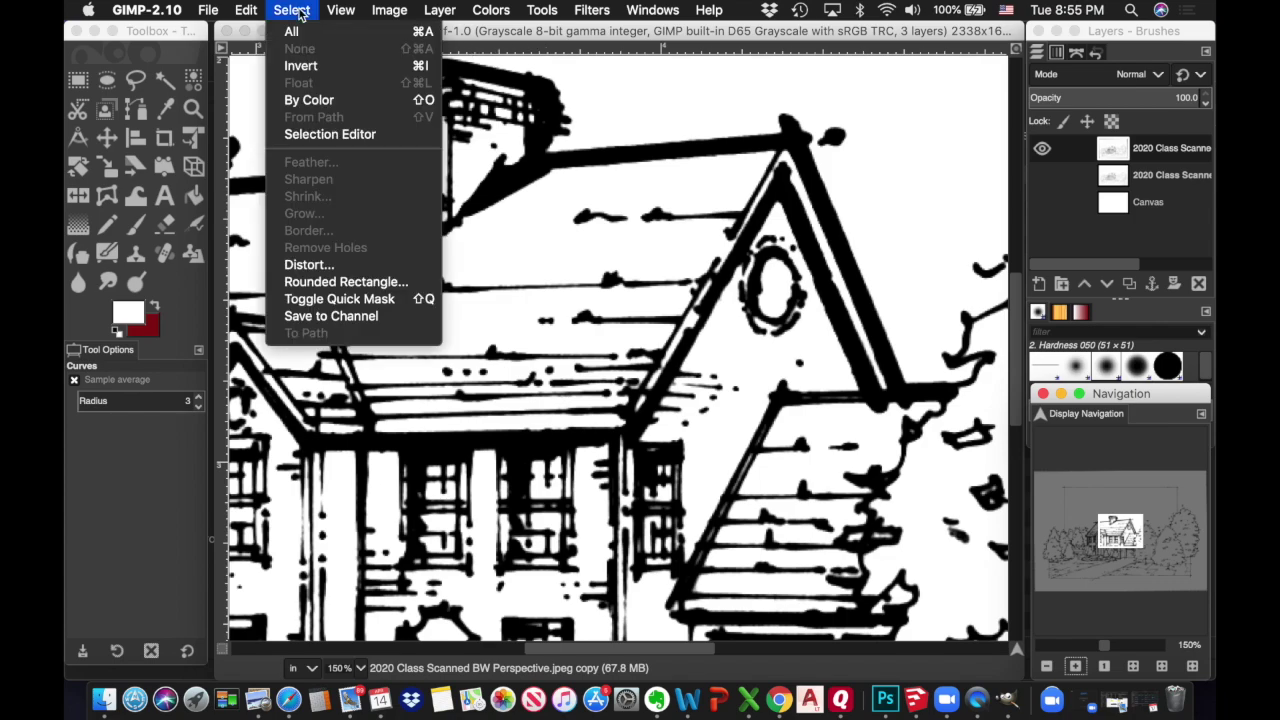
click(316, 101)
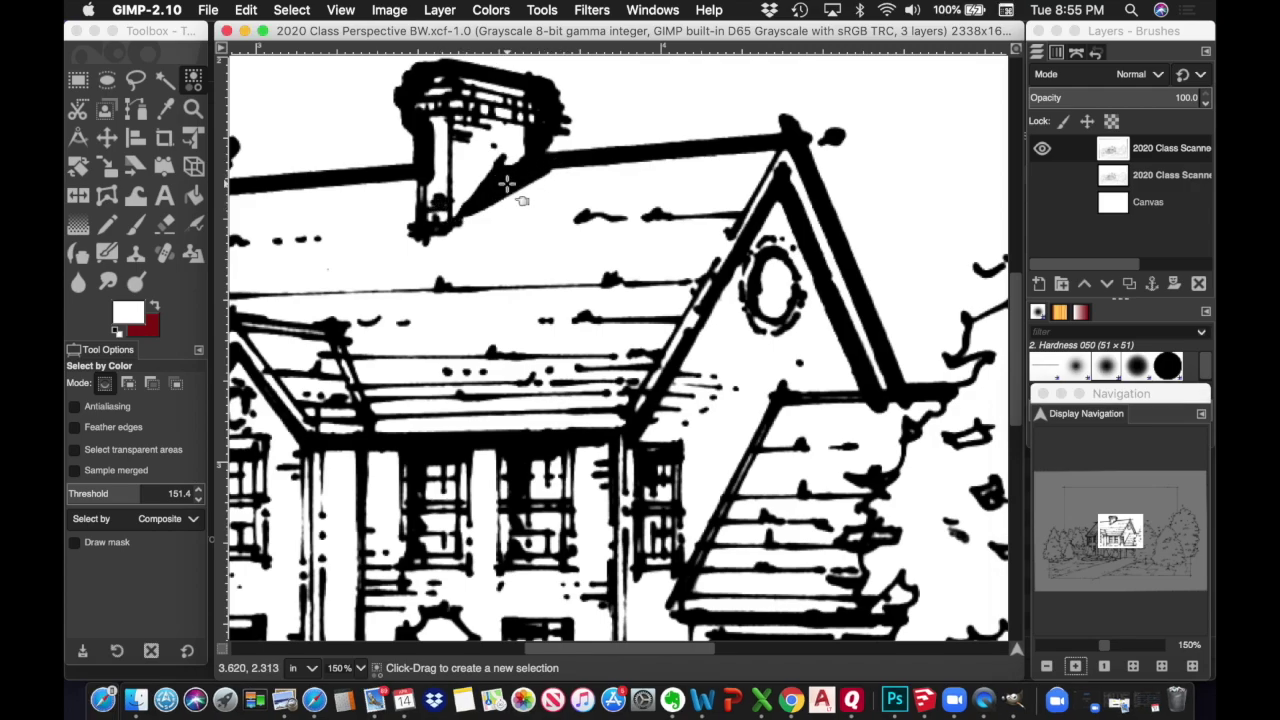
click(506, 182)
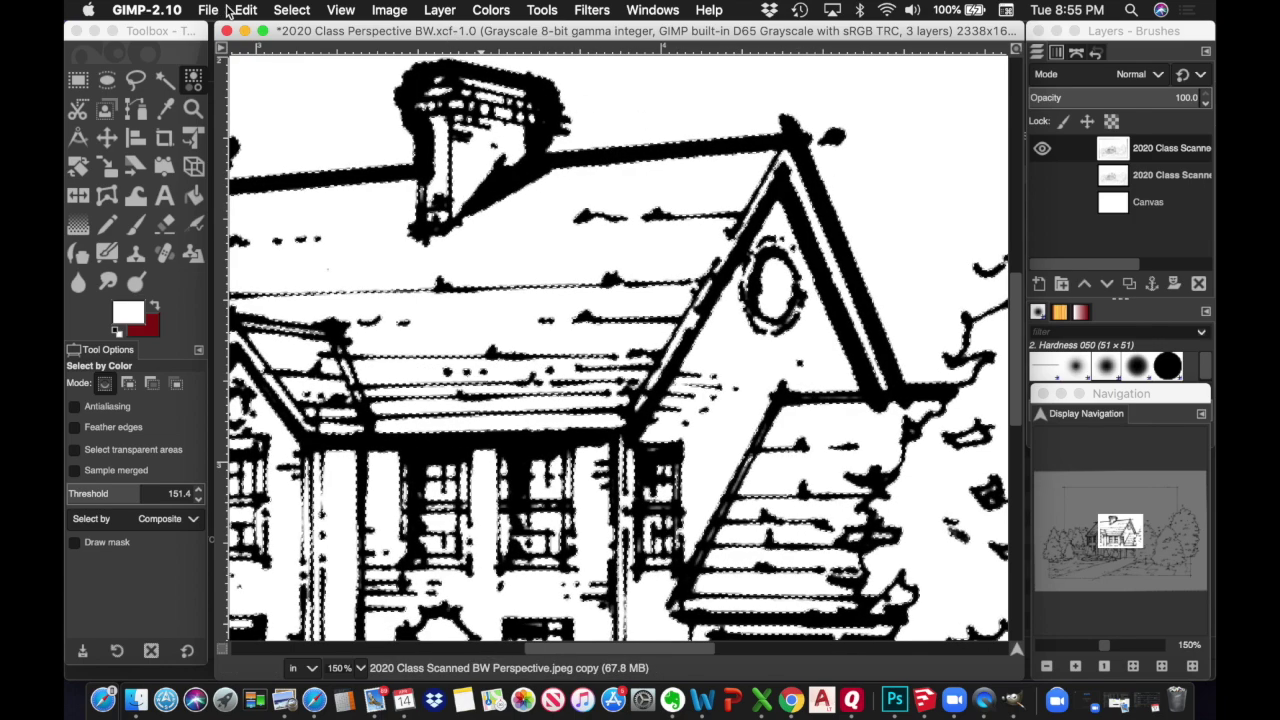
Step: Copy the selected black lines and paste them as a new layer
click(246, 10)
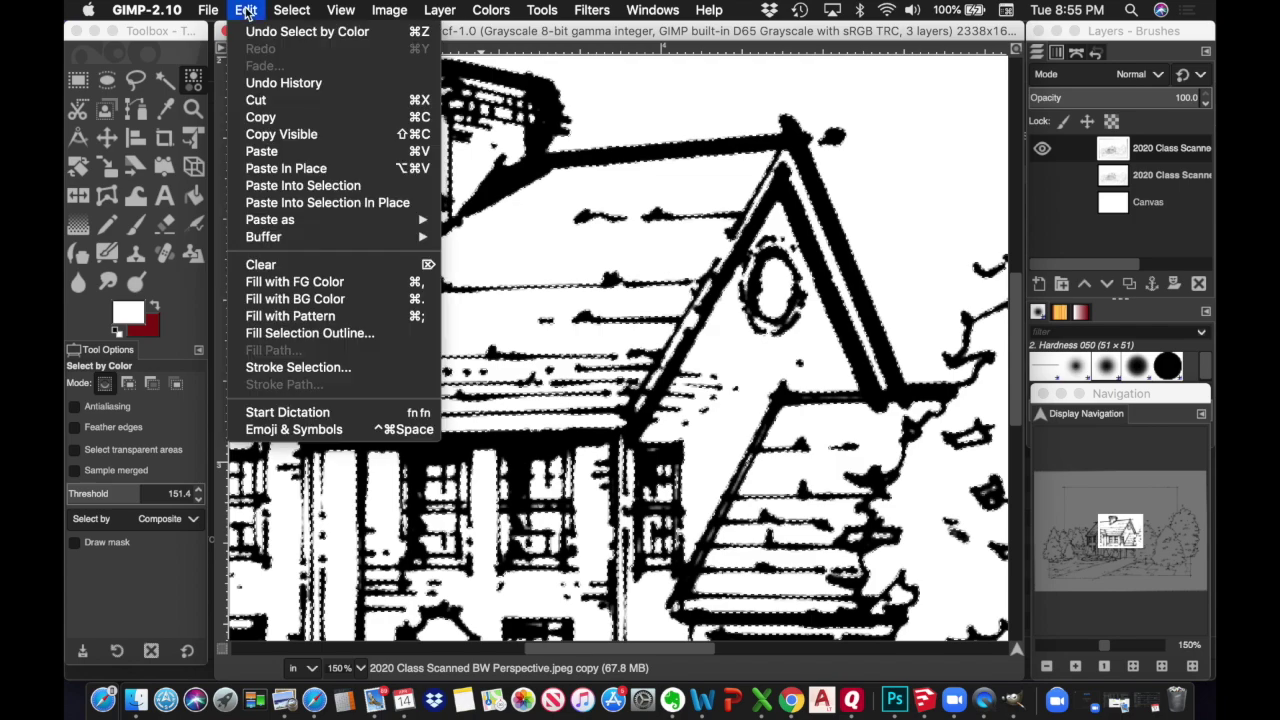
click(255, 117)
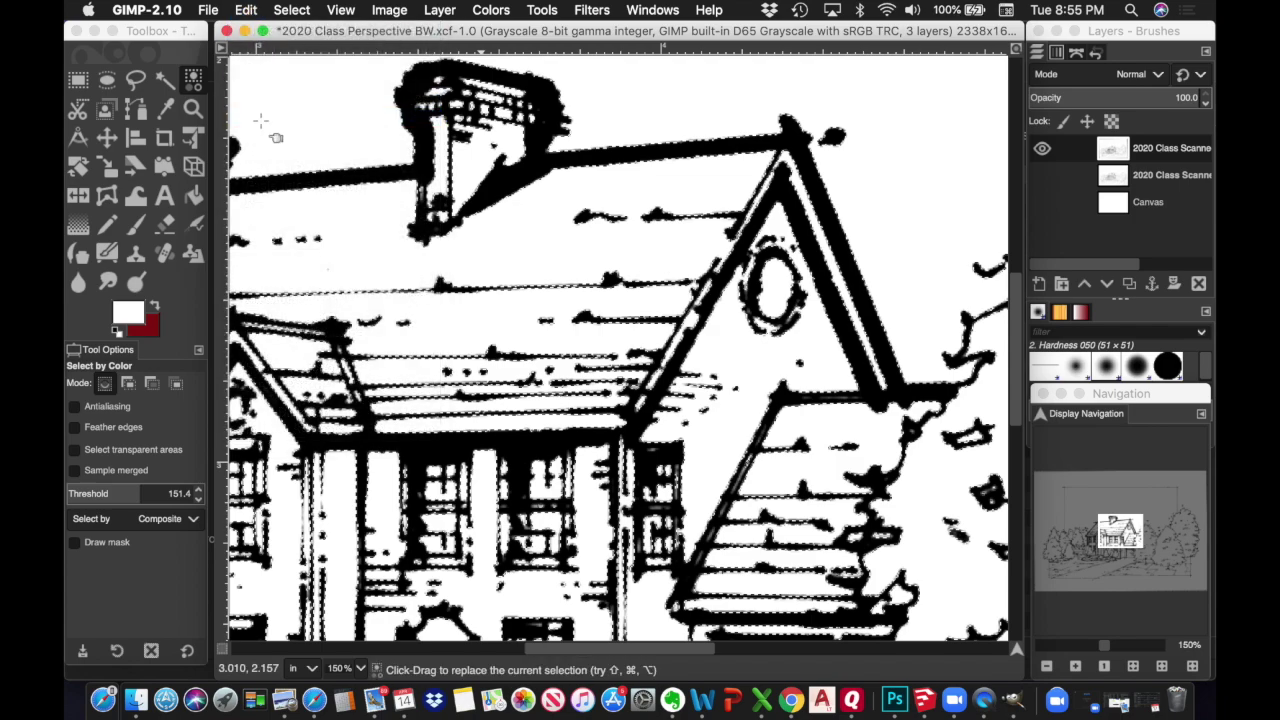
click(246, 10)
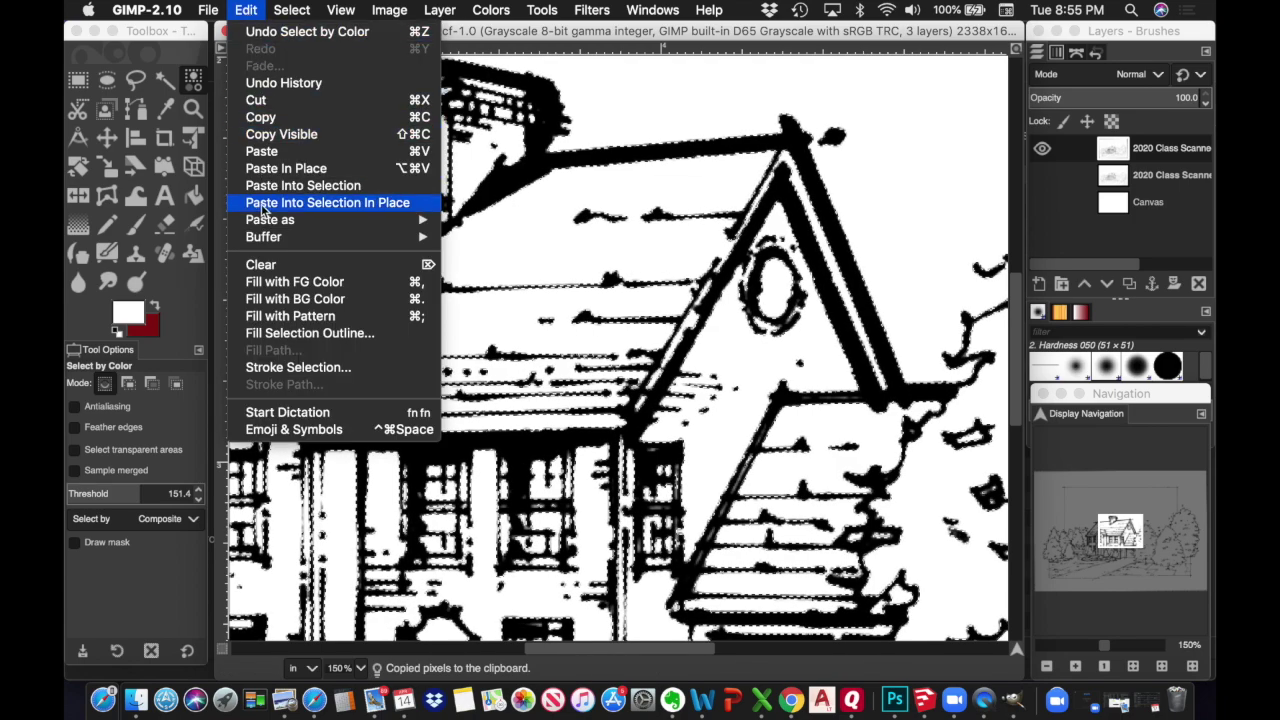
mouse_move(268, 226)
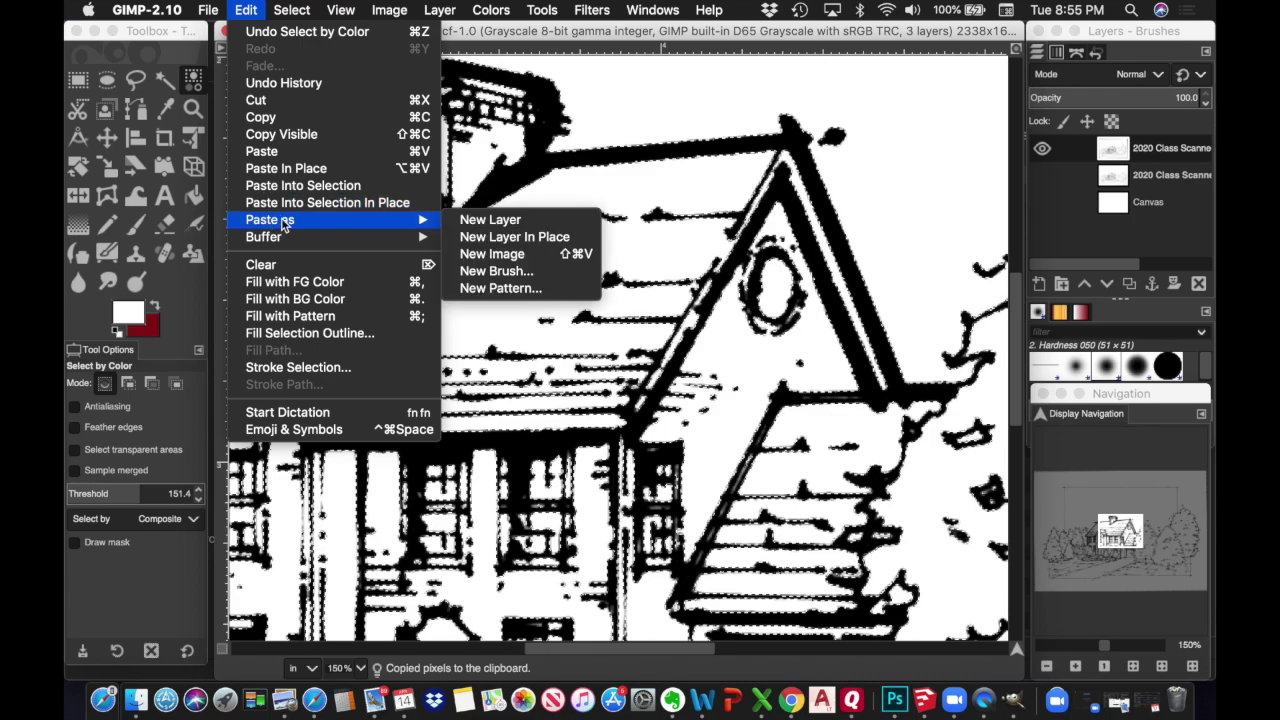
click(473, 219)
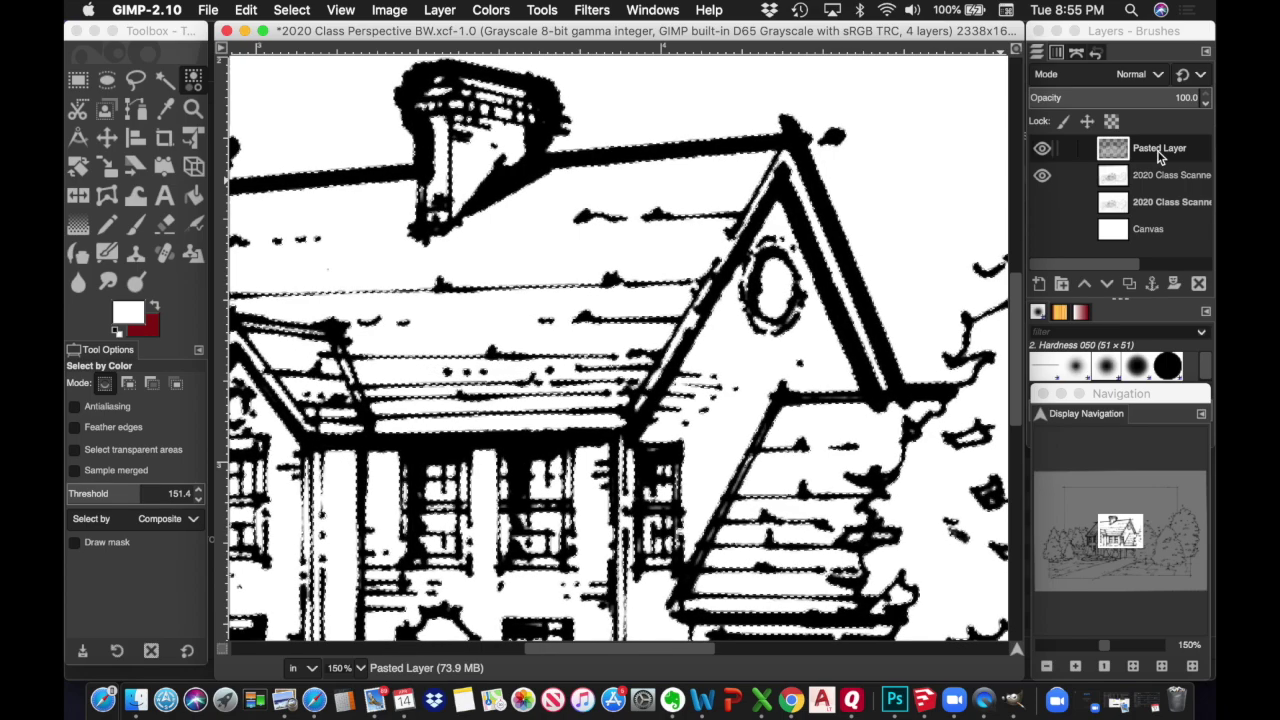
Step: Rename the pasted layer as Linework
double_click(1159, 150)
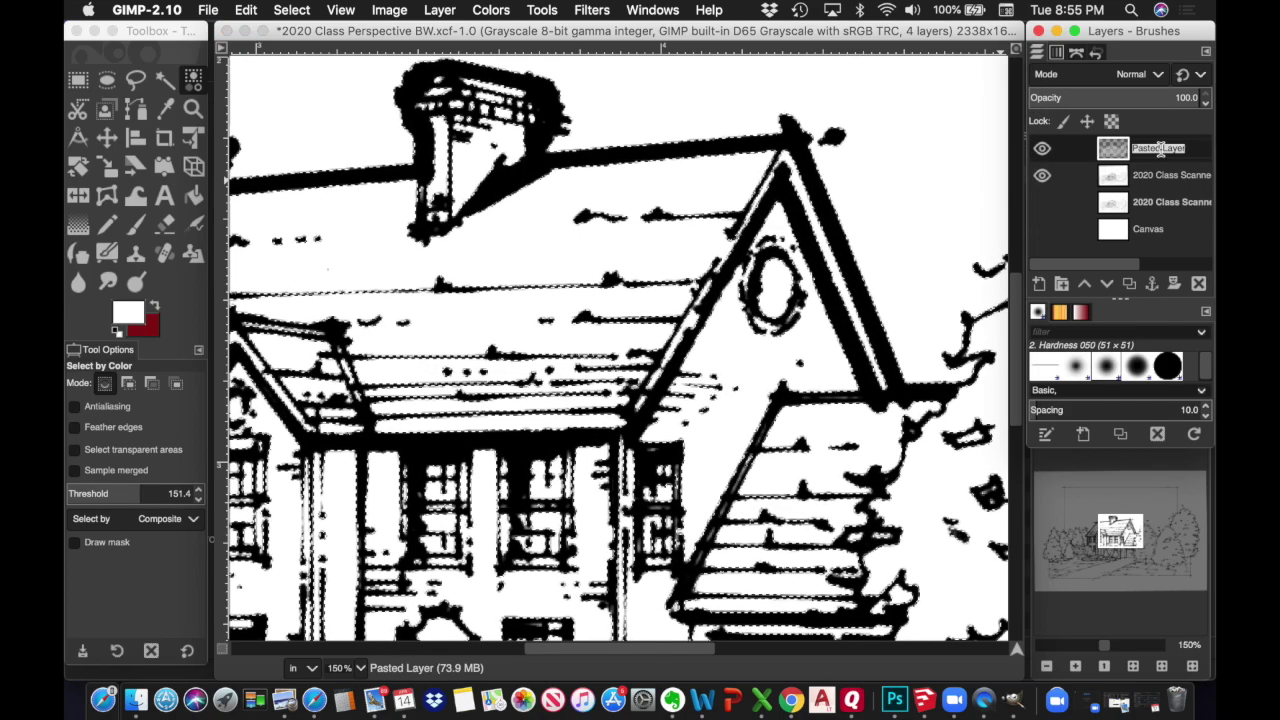
text(4inewo)
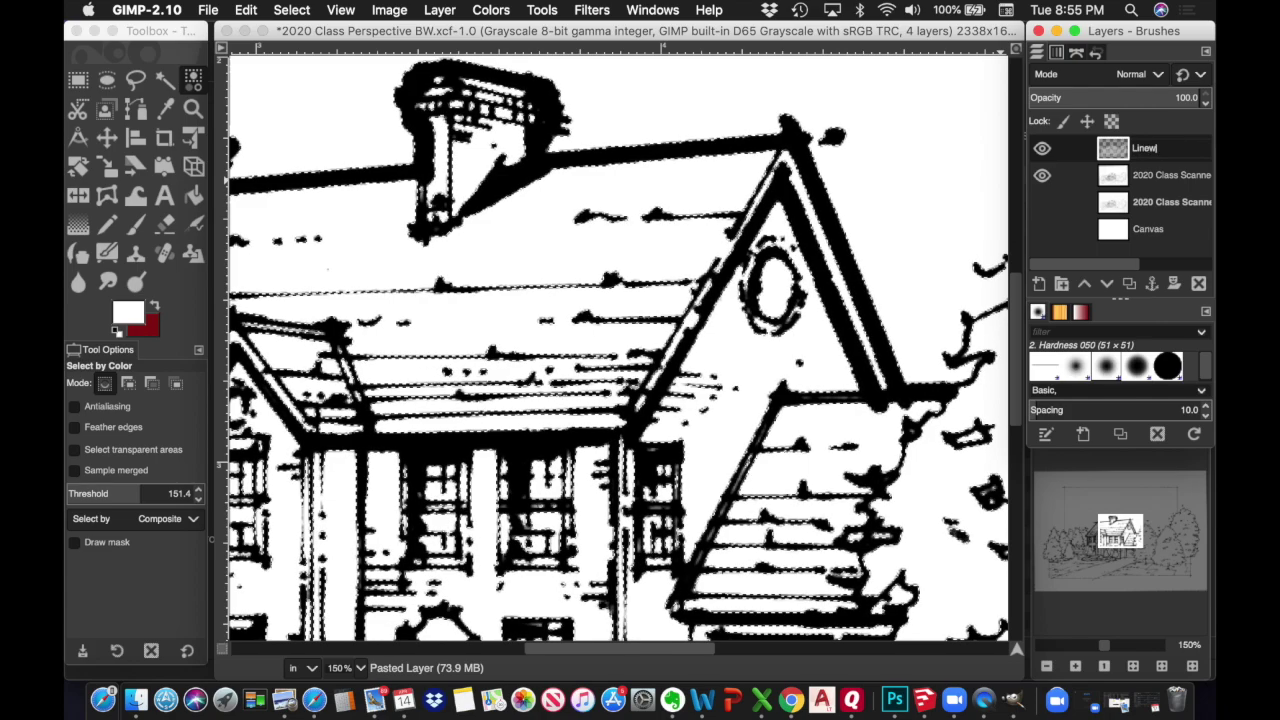
text(rk)
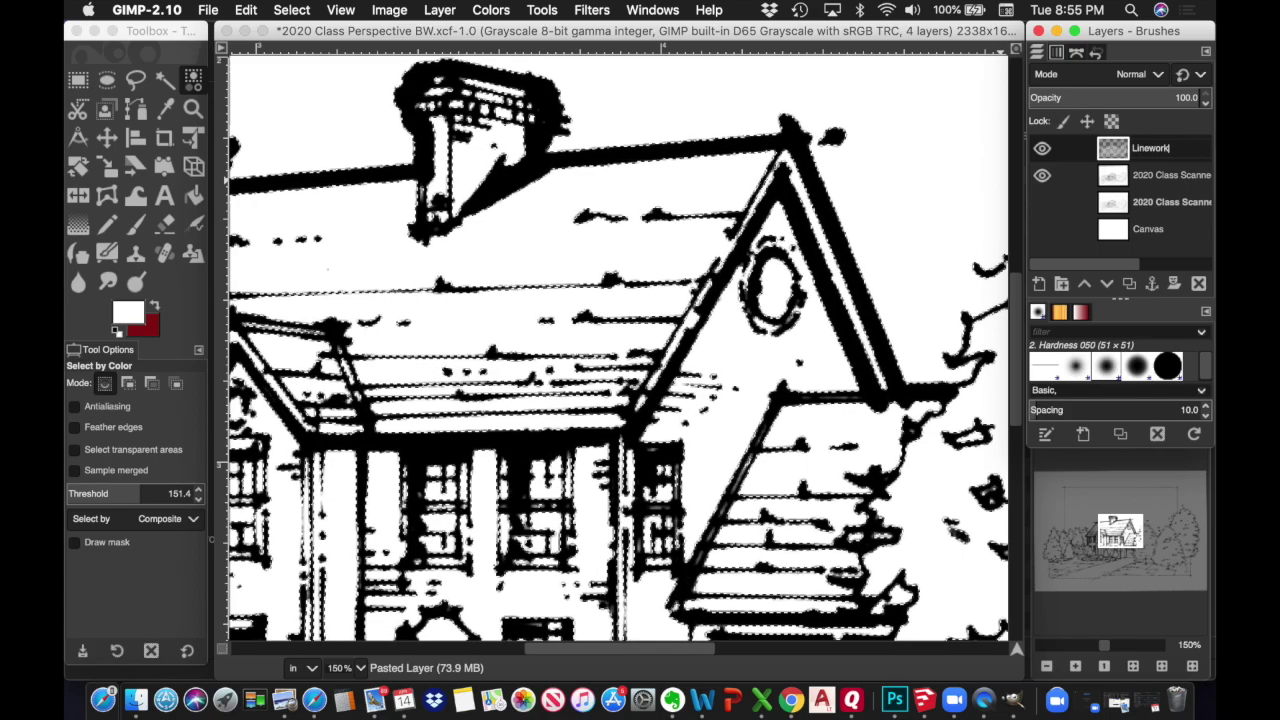
key(Return)
Step: Make Linework the active layer with the scanned perspective layer directly beneath it hidden, and clear the selection
click(1174, 177)
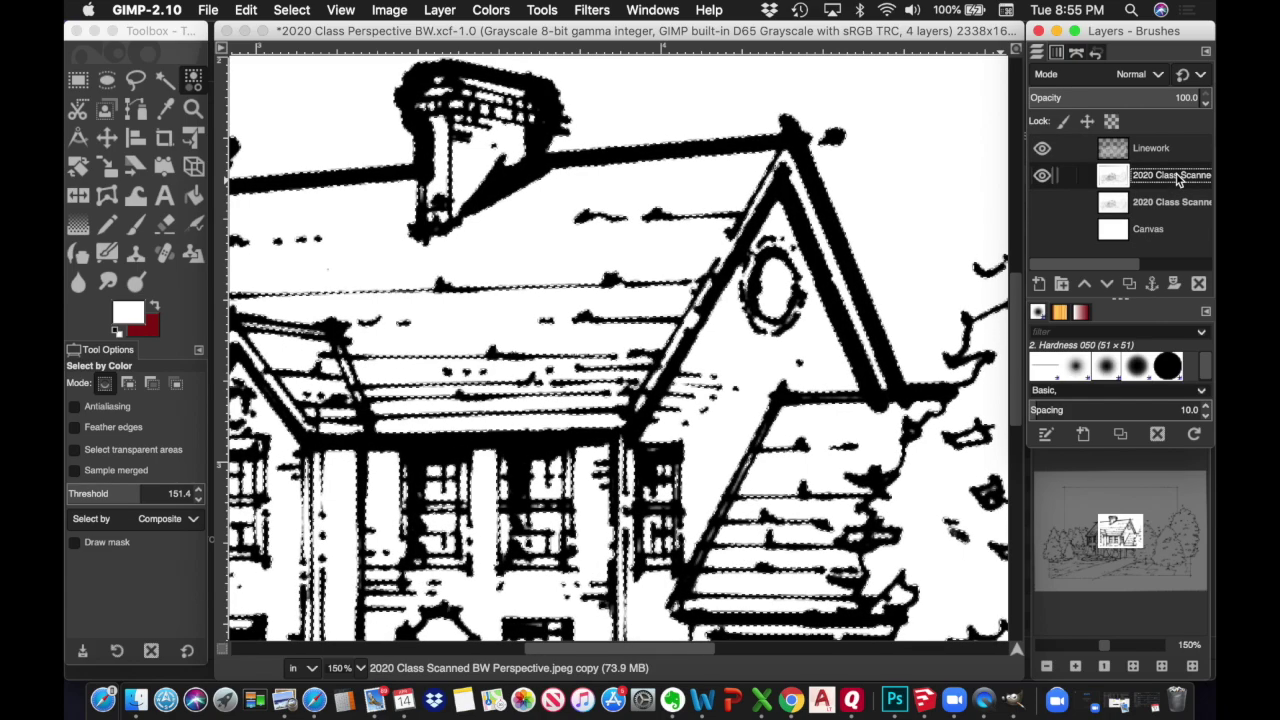
click(1146, 152)
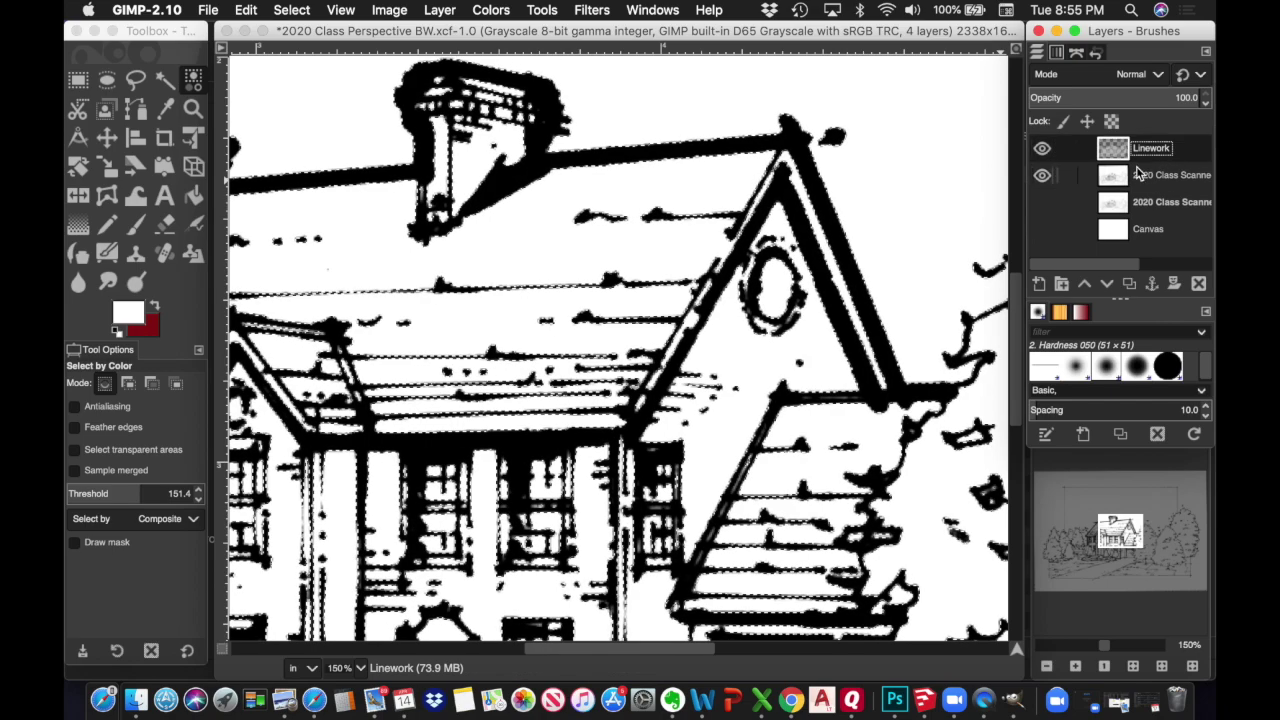
click(1043, 177)
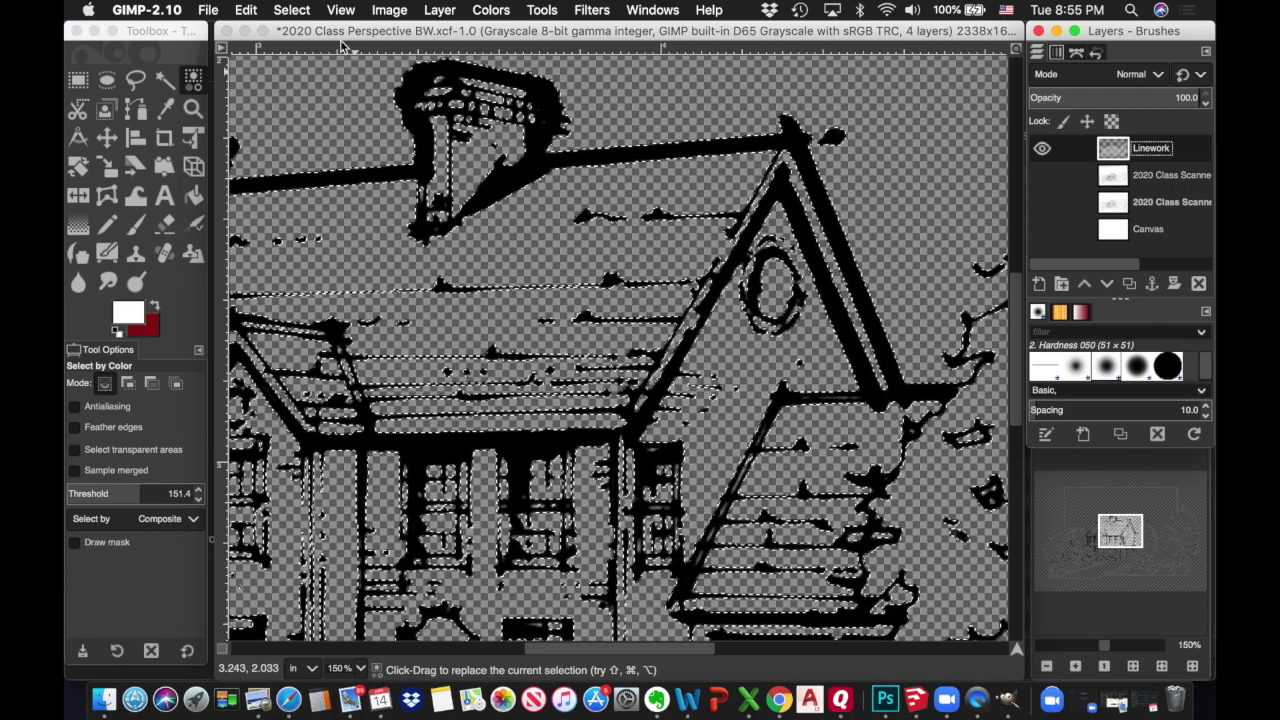
click(291, 10)
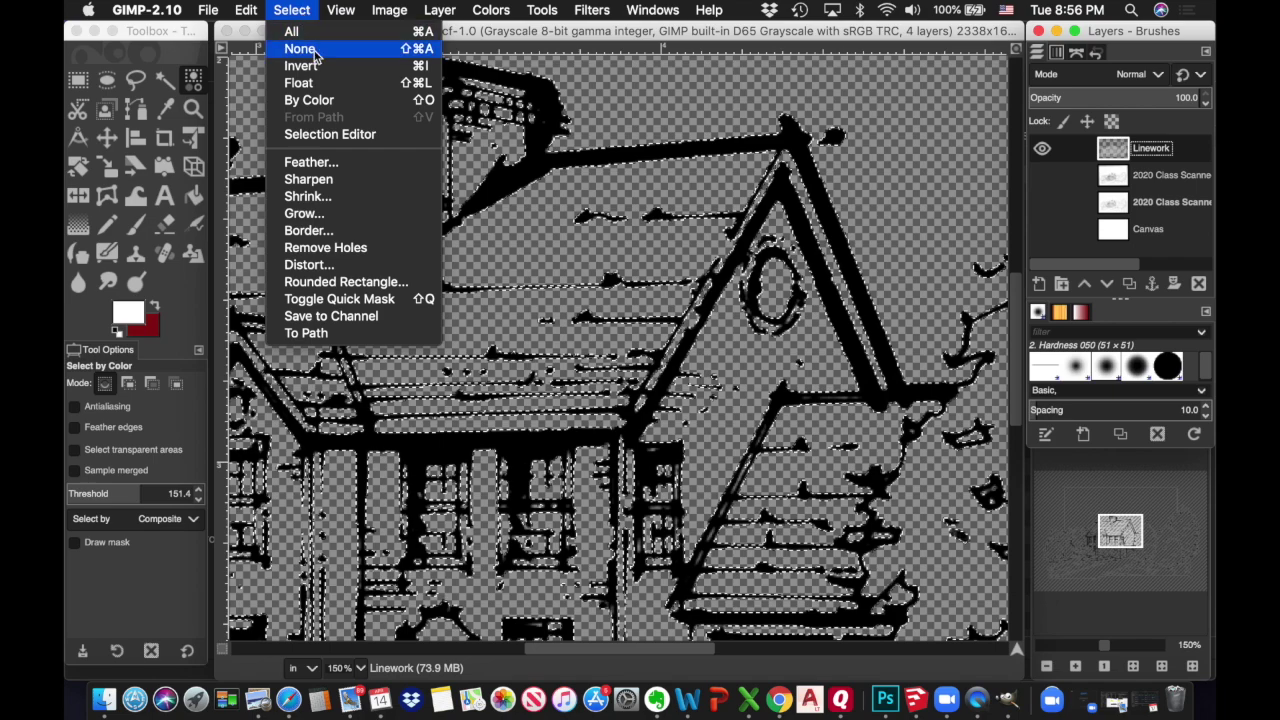
click(300, 49)
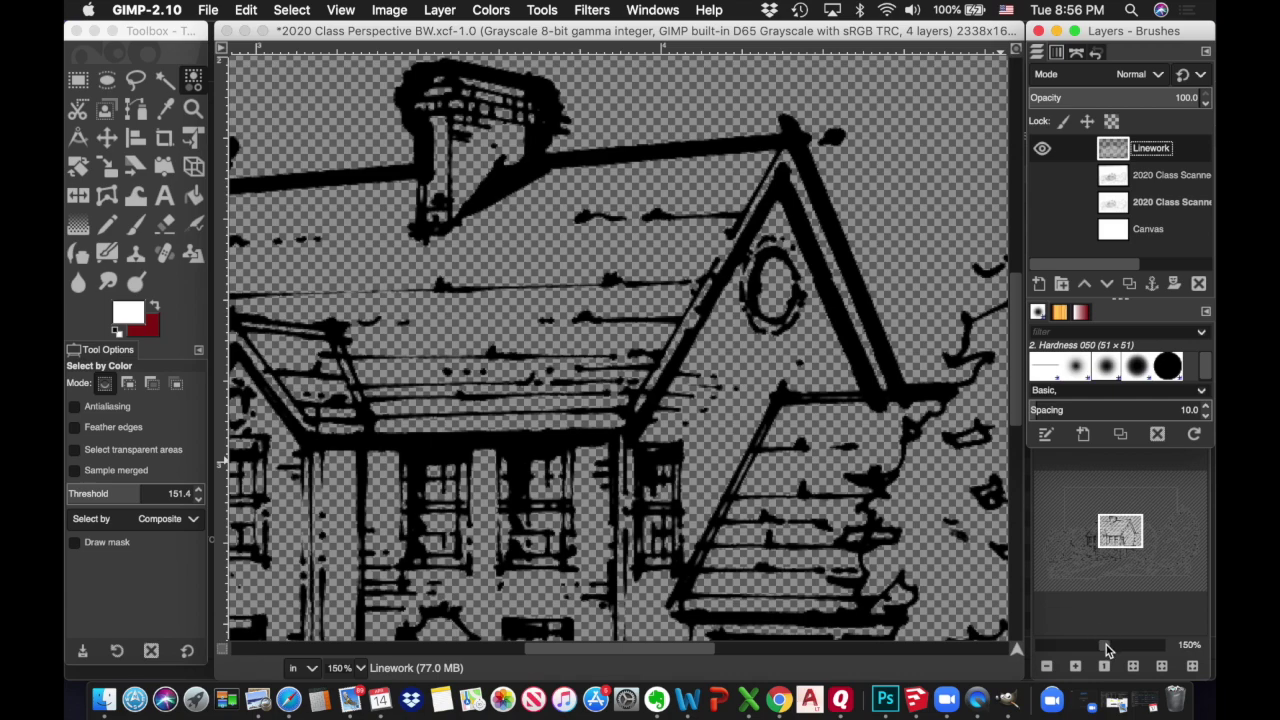
Step: Show the white Canvas layer behind the linework and save the image
drag(1106, 645, 1087, 649)
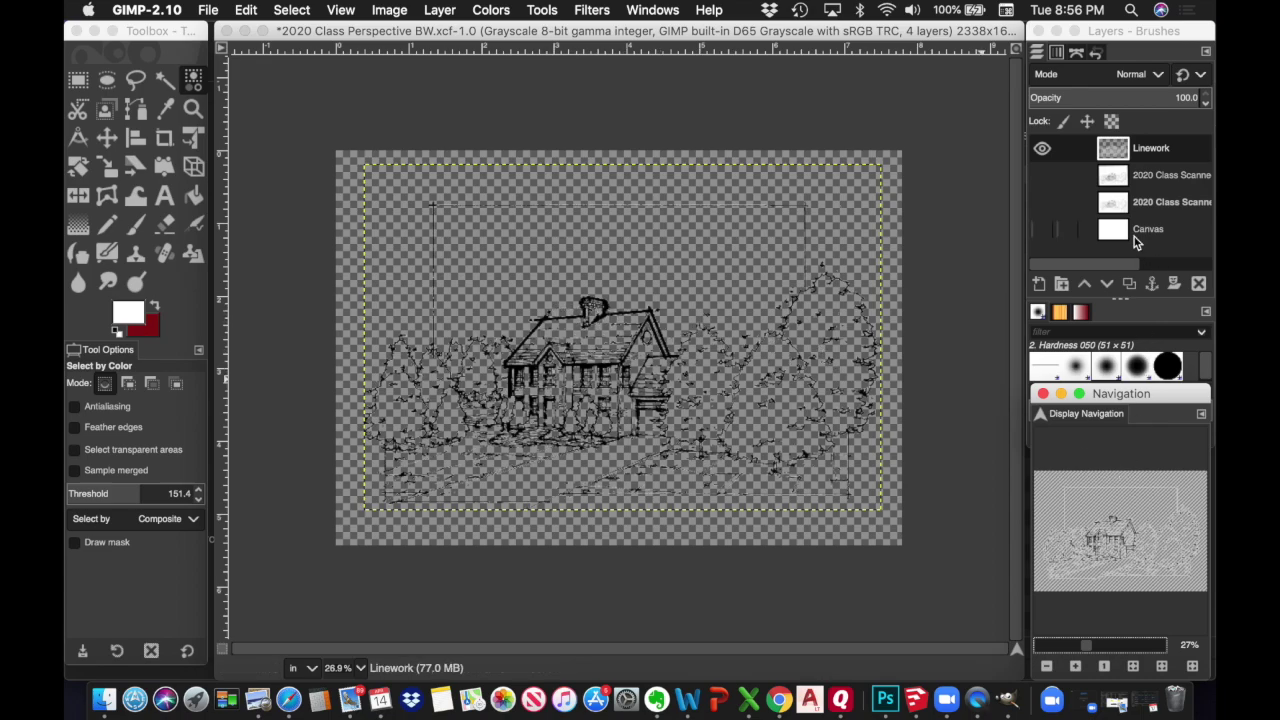
click(1045, 231)
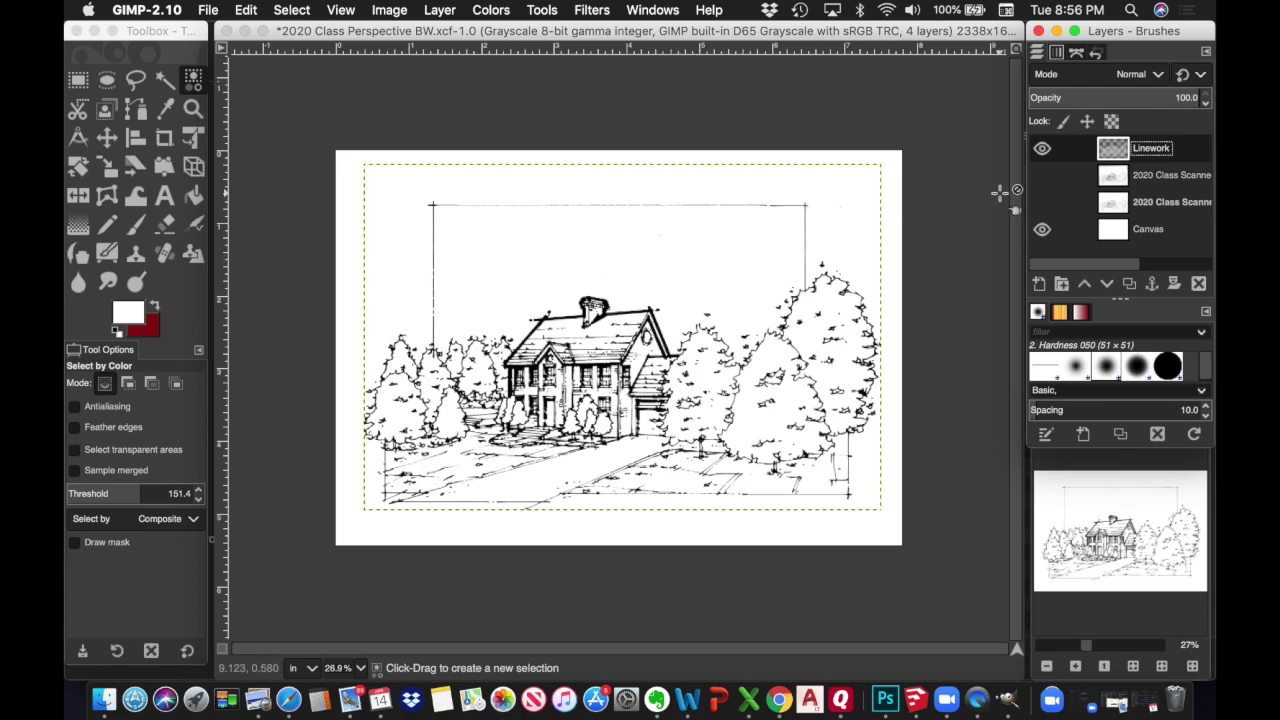
click(1042, 149)
click(1042, 149)
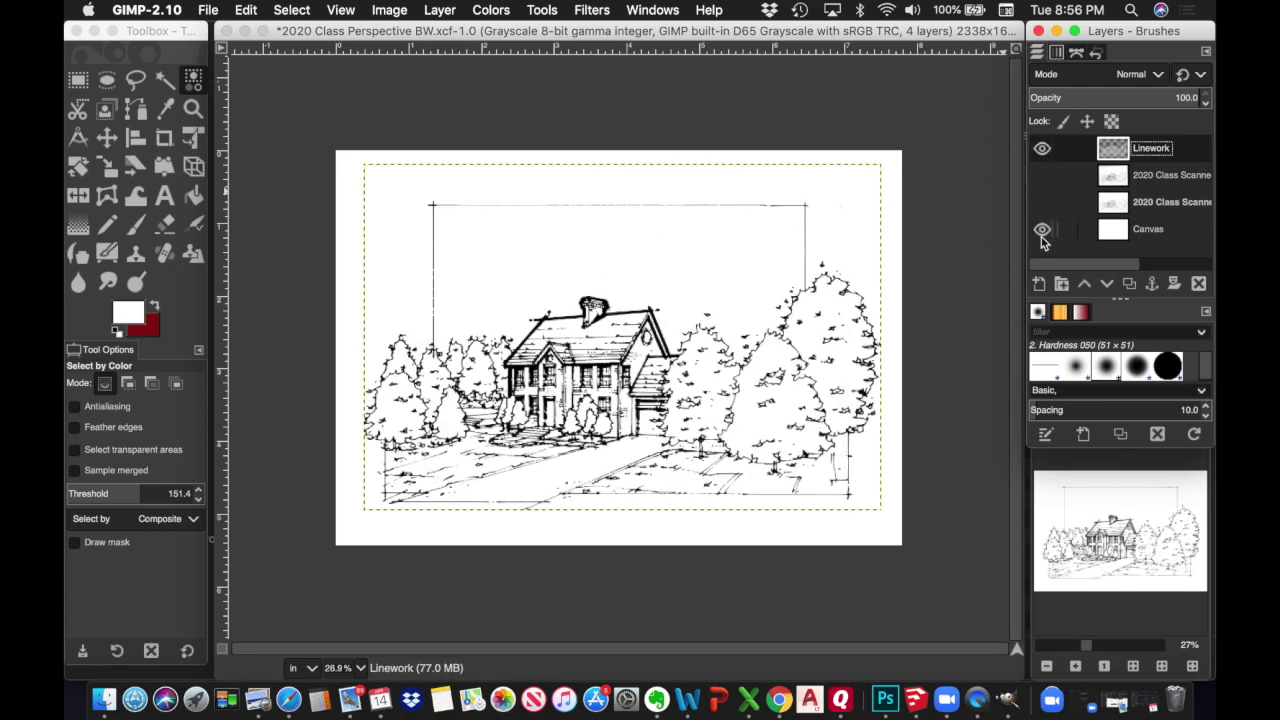
click(1042, 229)
click(1042, 229)
click(210, 11)
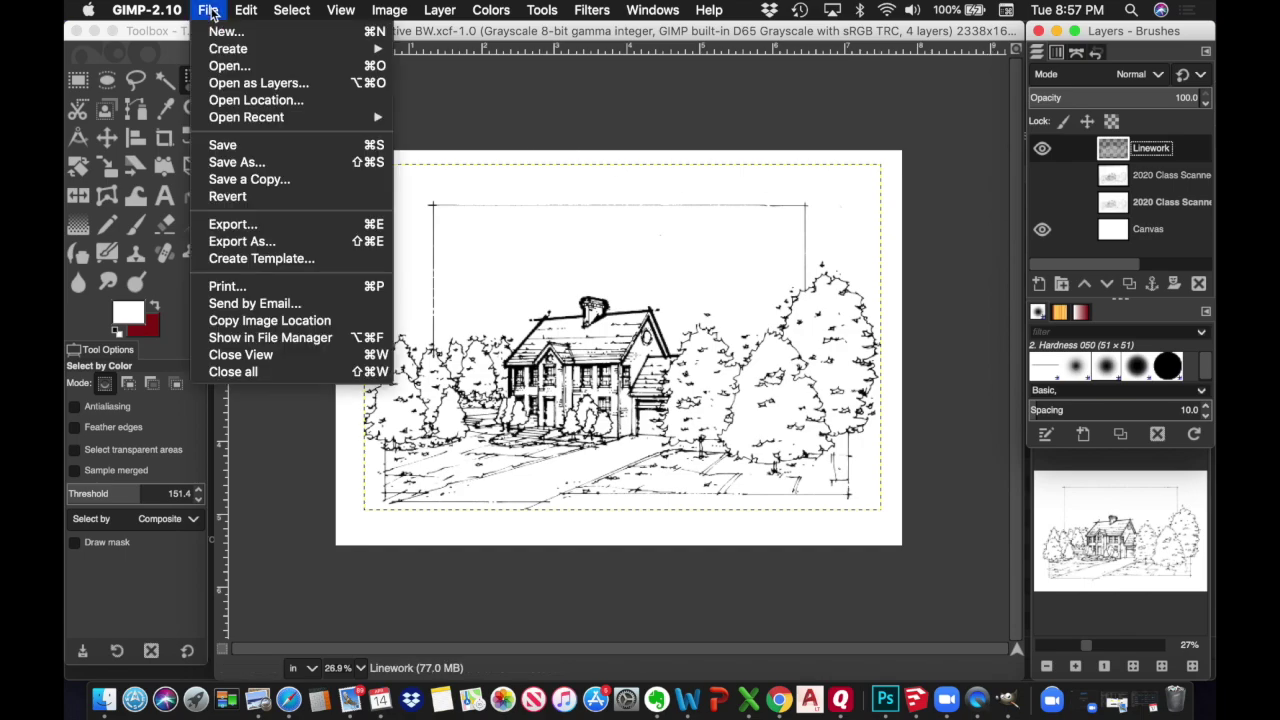
click(230, 147)
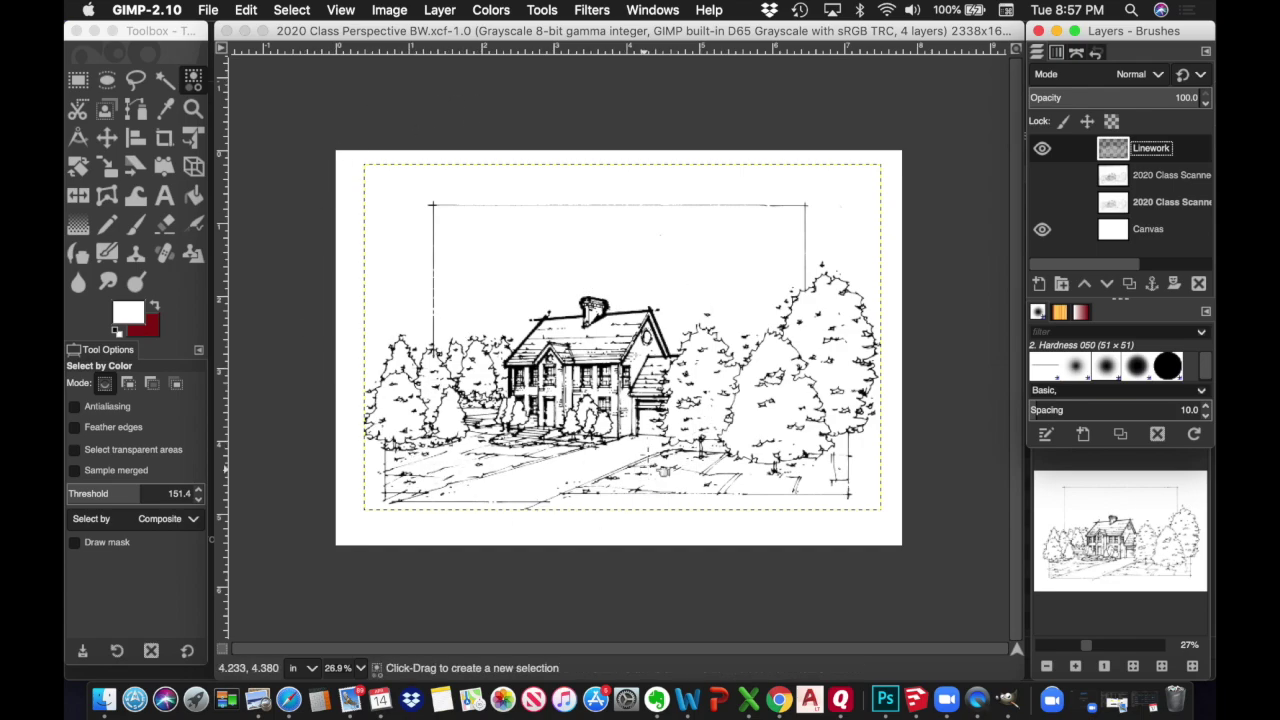
Step: Open Scale Image and check the image size in pixels, then return the size units to inches
click(392, 11)
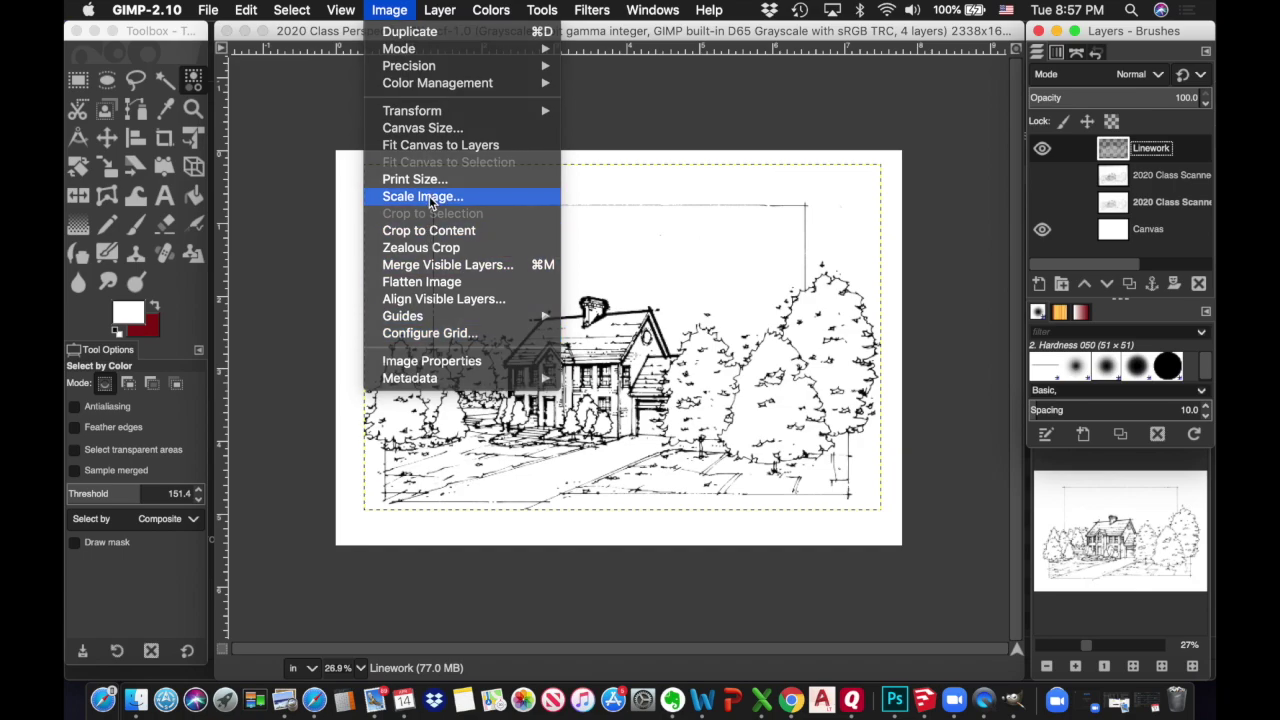
click(431, 199)
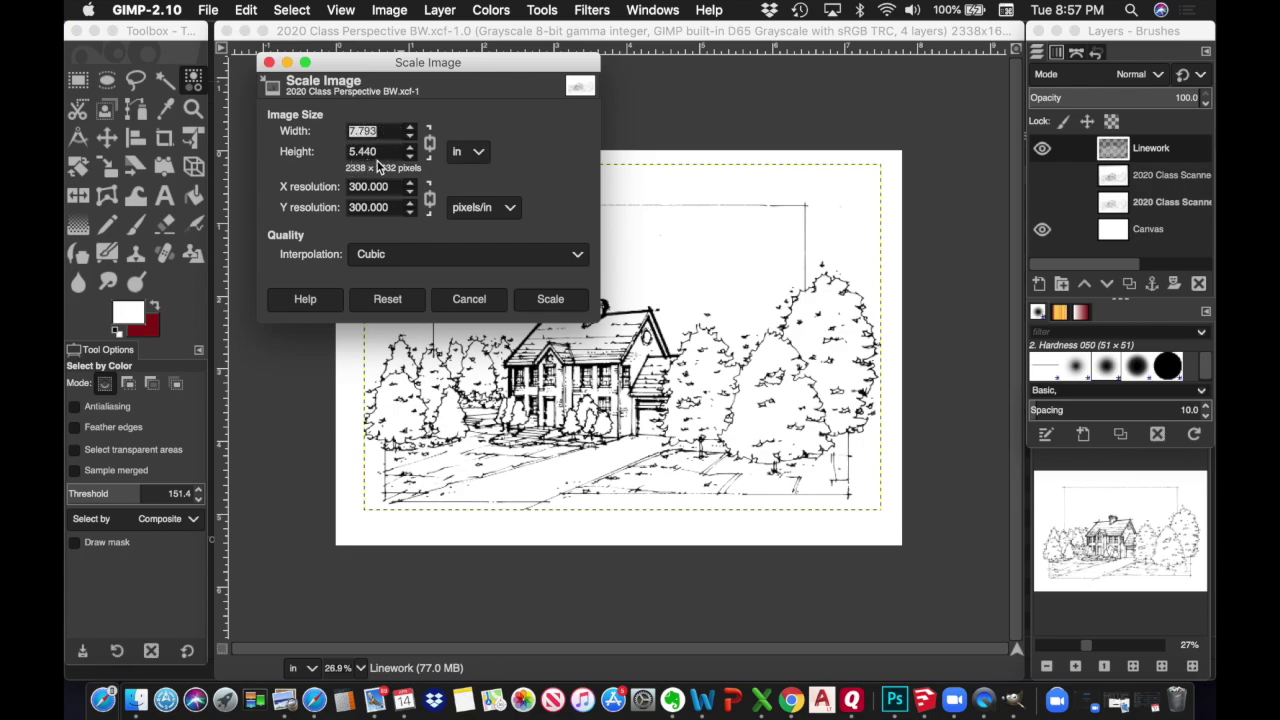
click(479, 155)
click(479, 155)
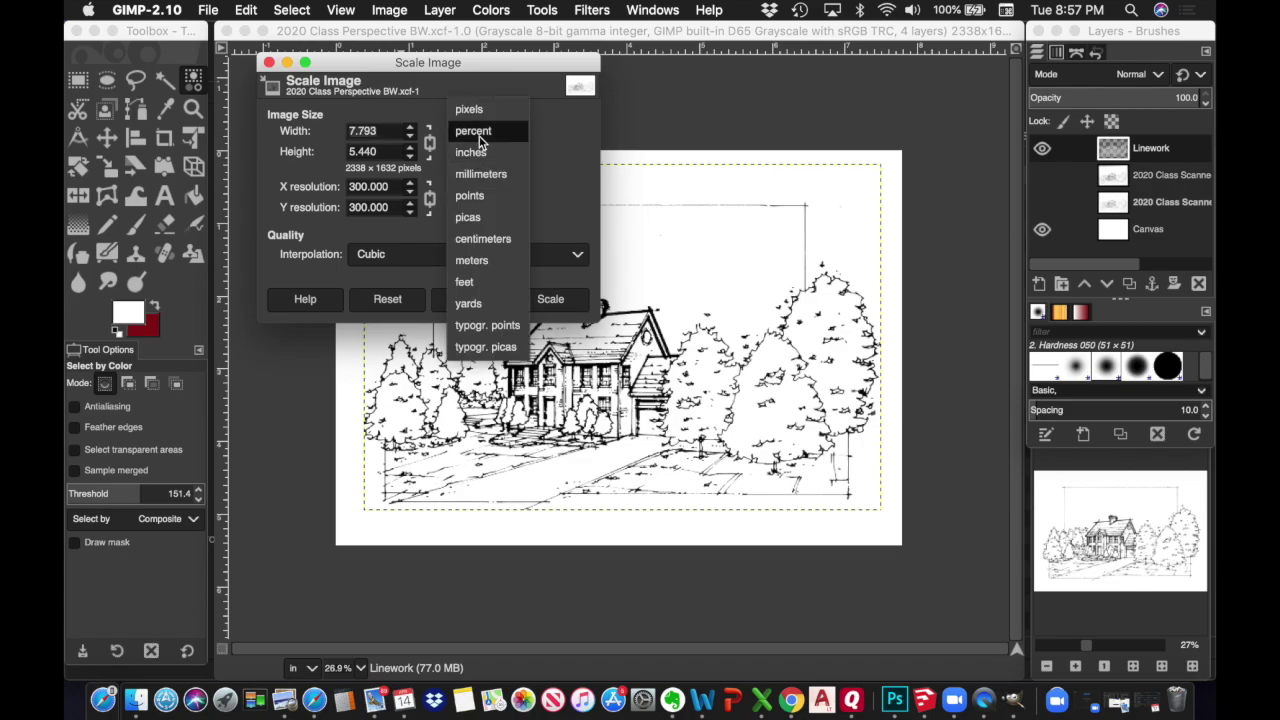
click(483, 110)
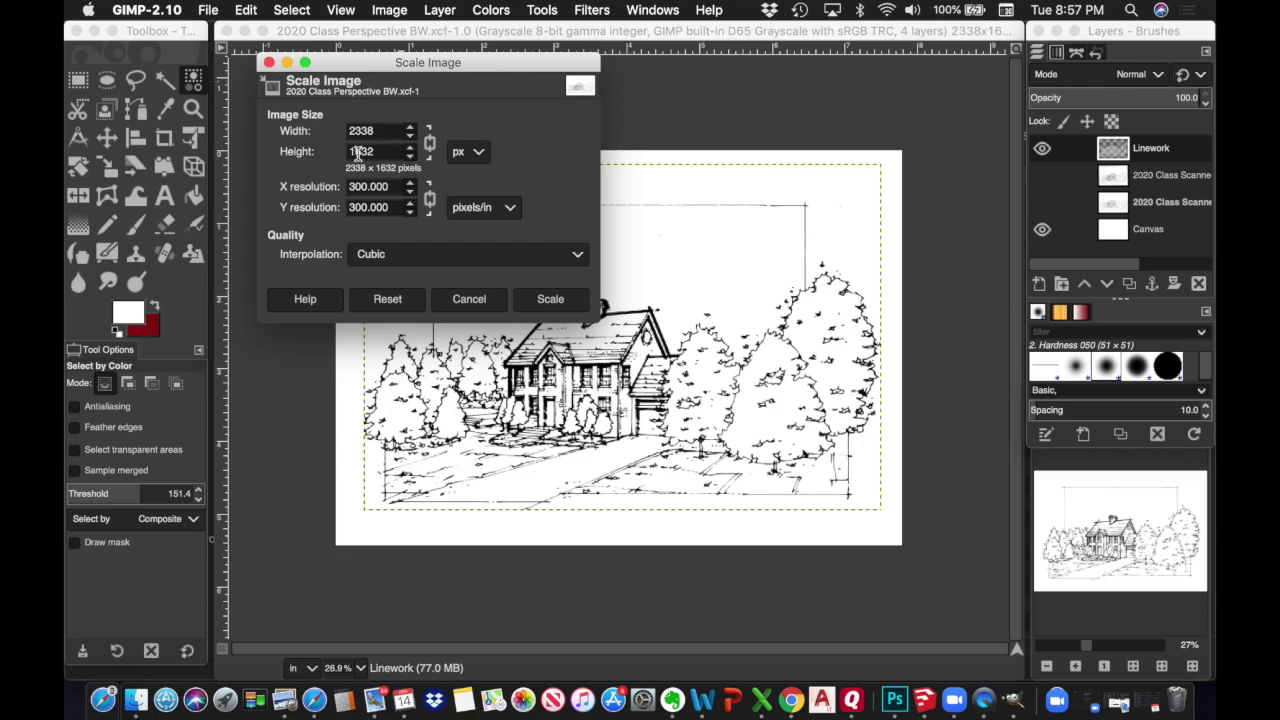
click(481, 153)
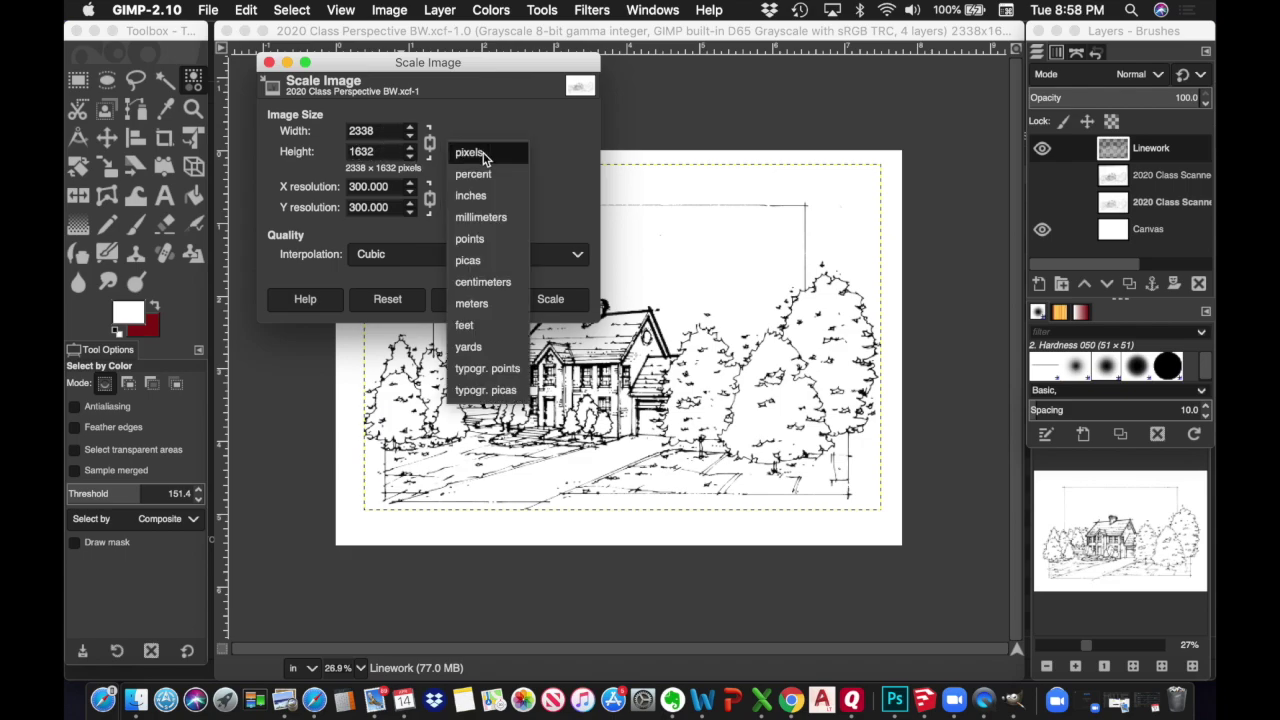
click(479, 198)
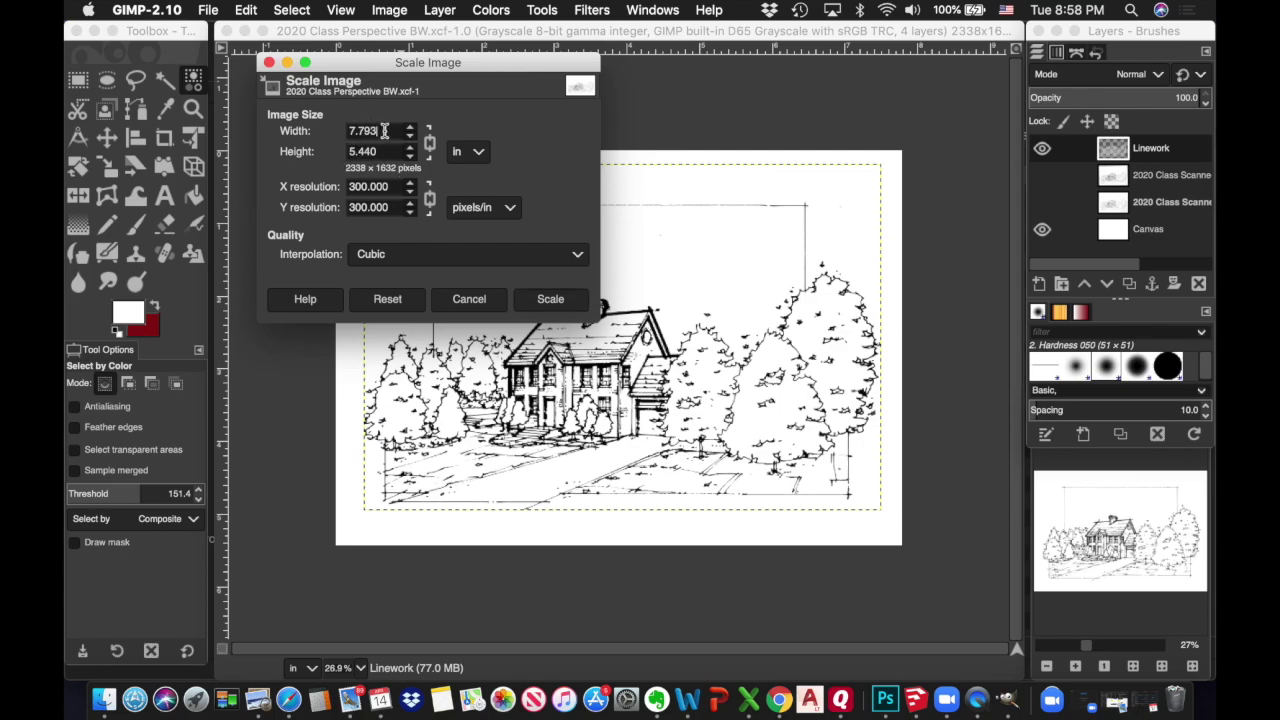
Step: Set the image width to 11 inches, then try a height of 8.5 inches with the proportions linked
click(430, 145)
click(431, 145)
drag(382, 131, 312, 134)
text(11)
click(383, 150)
drag(385, 151, 316, 151)
text(8)
text('5)
drag(372, 151, 300, 154)
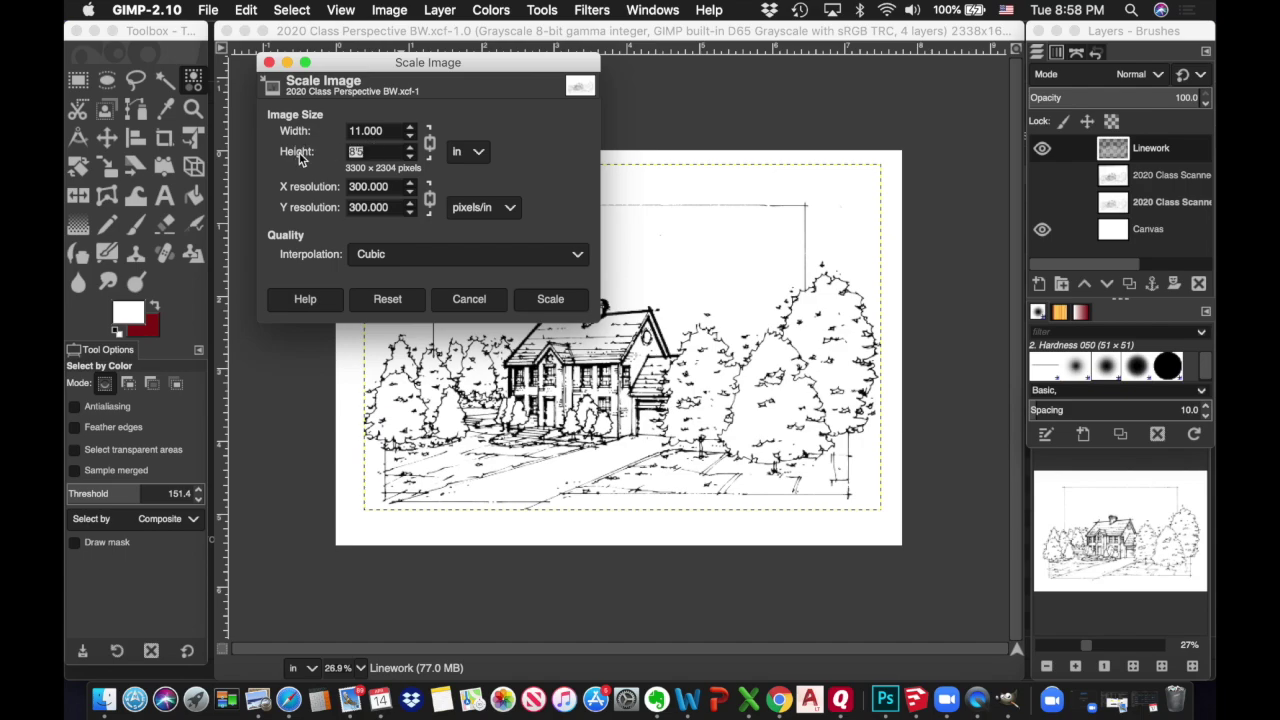
text(8.5)
Step: Return the image width to 11 inches, letting the height follow
click(375, 128)
double_click(385, 130)
text(11)
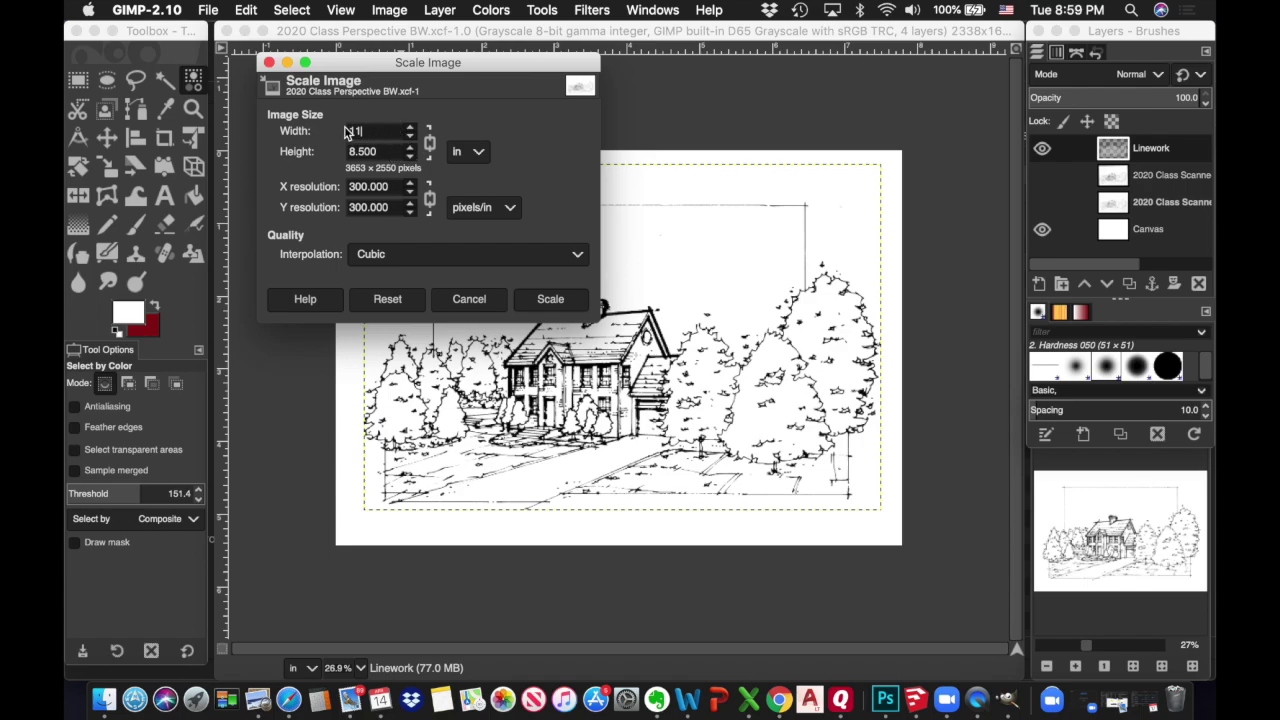
click(372, 151)
Step: Set the X and Y resolution to 200 pixels/in
drag(393, 188, 328, 191)
text(200)
click(386, 208)
drag(381, 207, 316, 216)
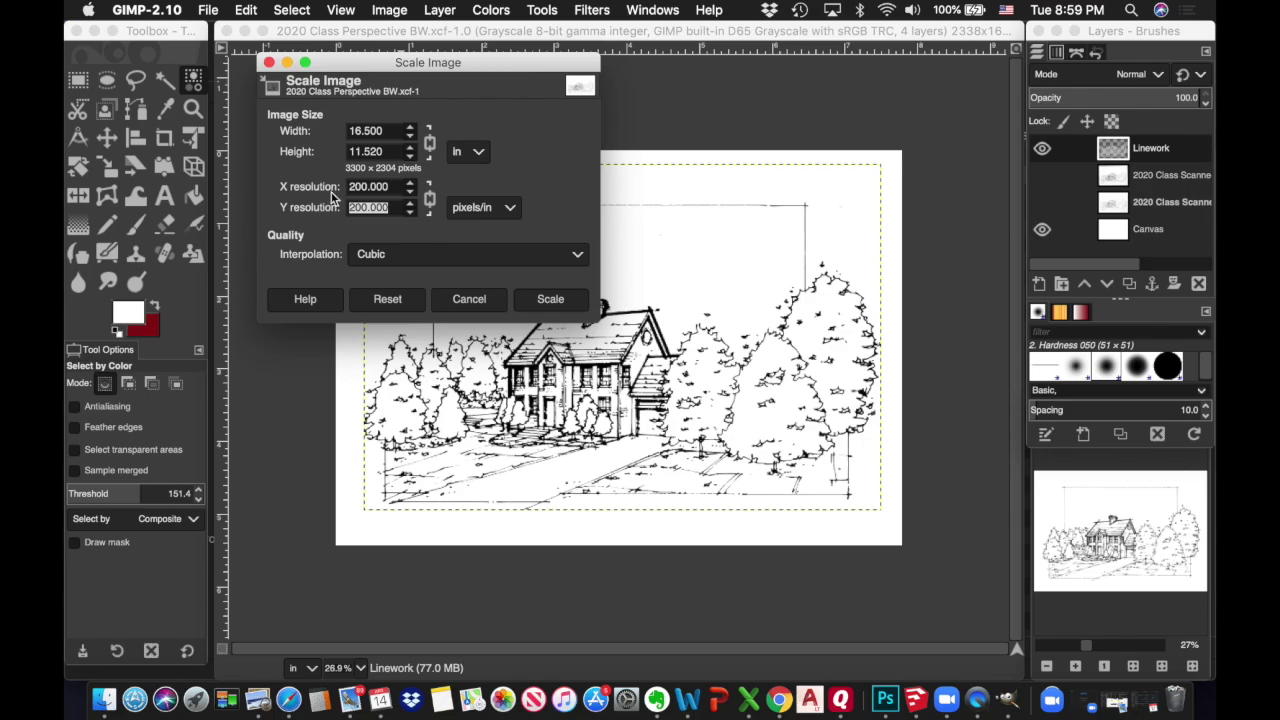
Step: Set the width to 11 inches at the new resolution and scale the image
click(376, 130)
drag(376, 130, 327, 130)
text(11)
key(Tab)
click(386, 151)
click(551, 300)
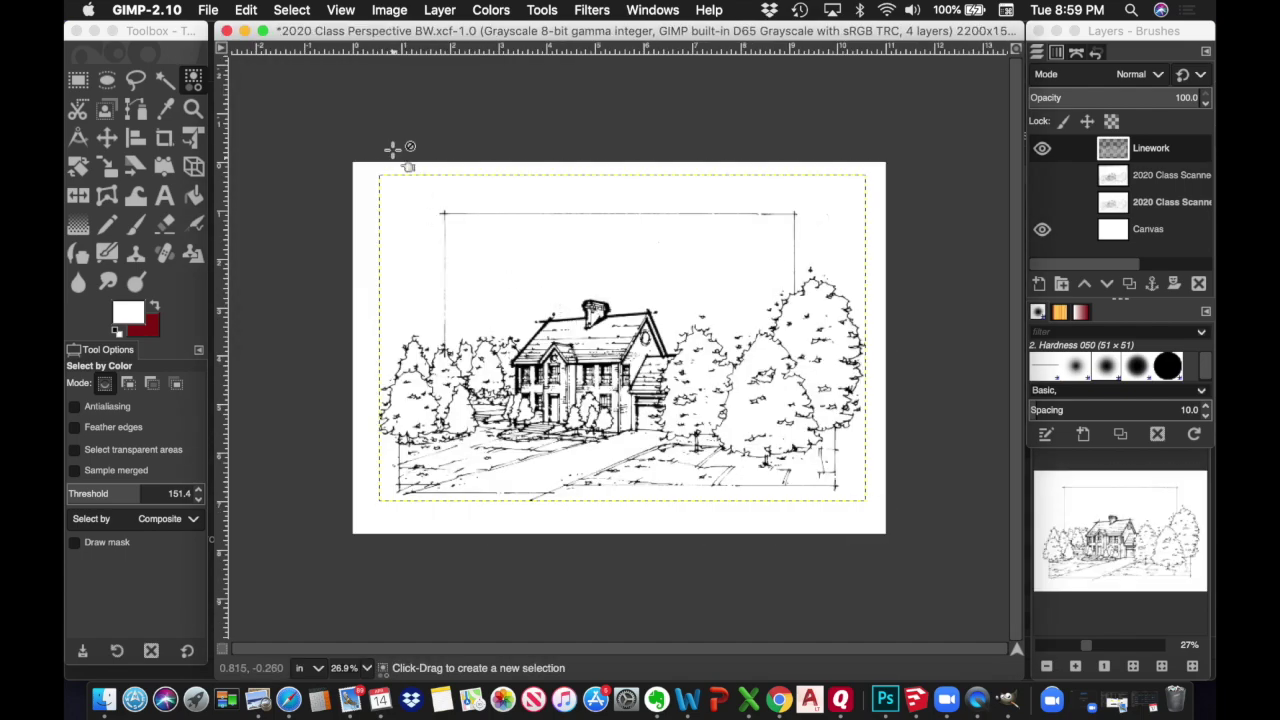
Step: Save the scaled image and start exporting it with JPEG image as the file type
click(212, 14)
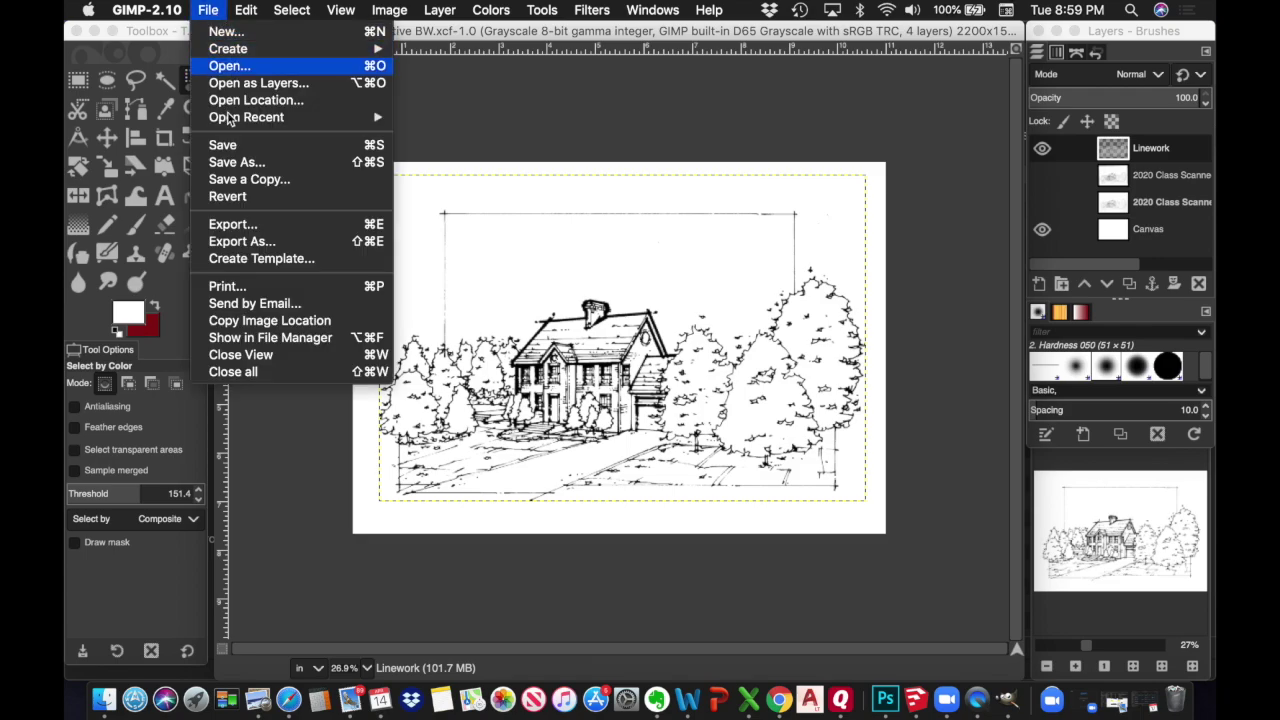
click(225, 148)
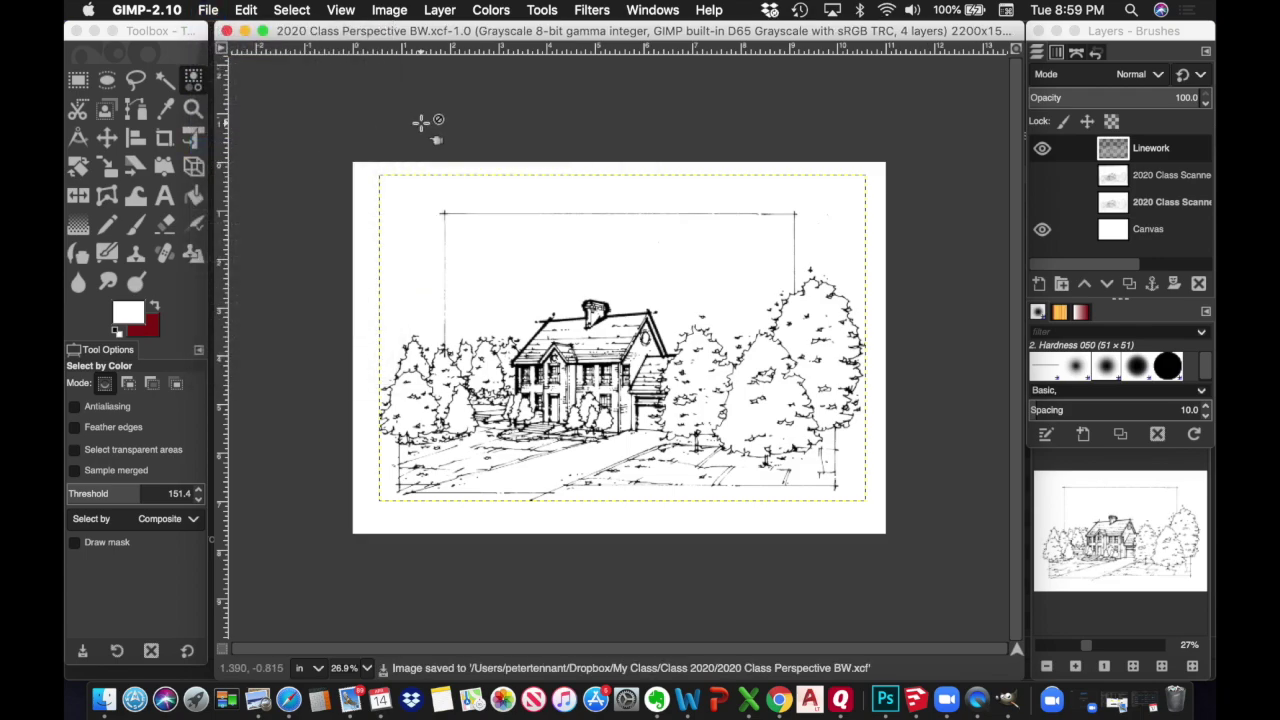
click(212, 16)
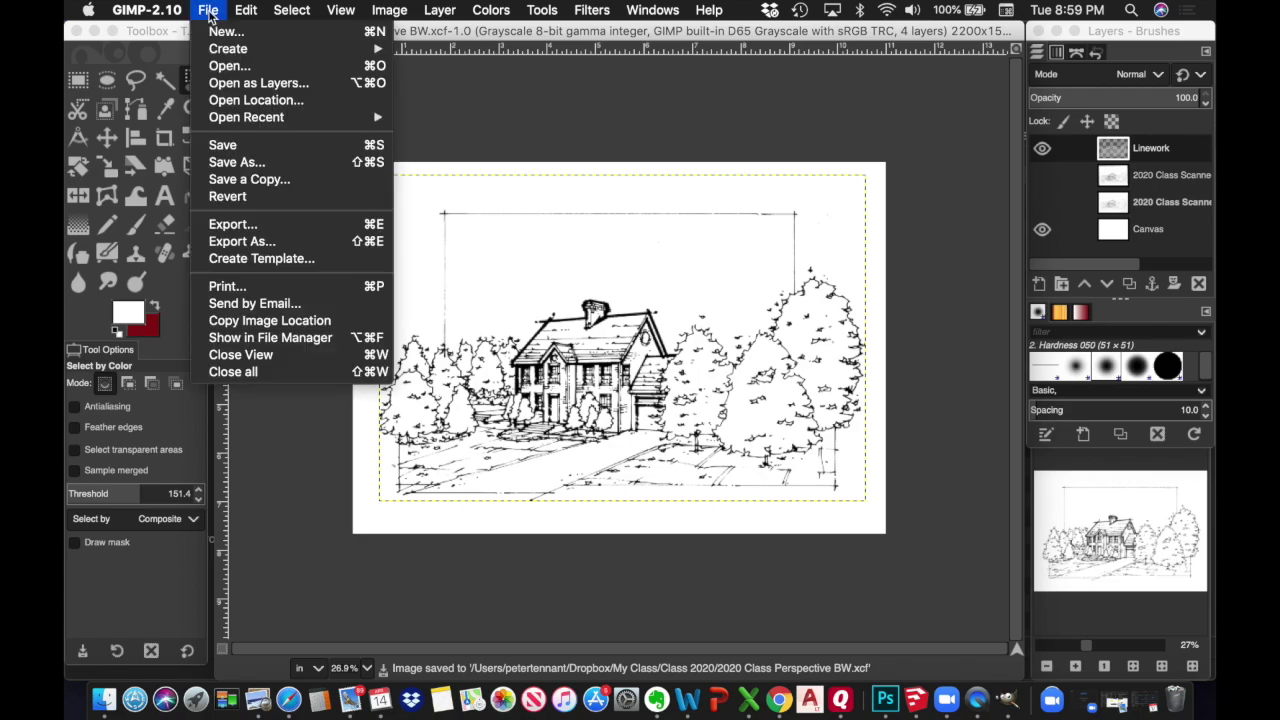
click(236, 226)
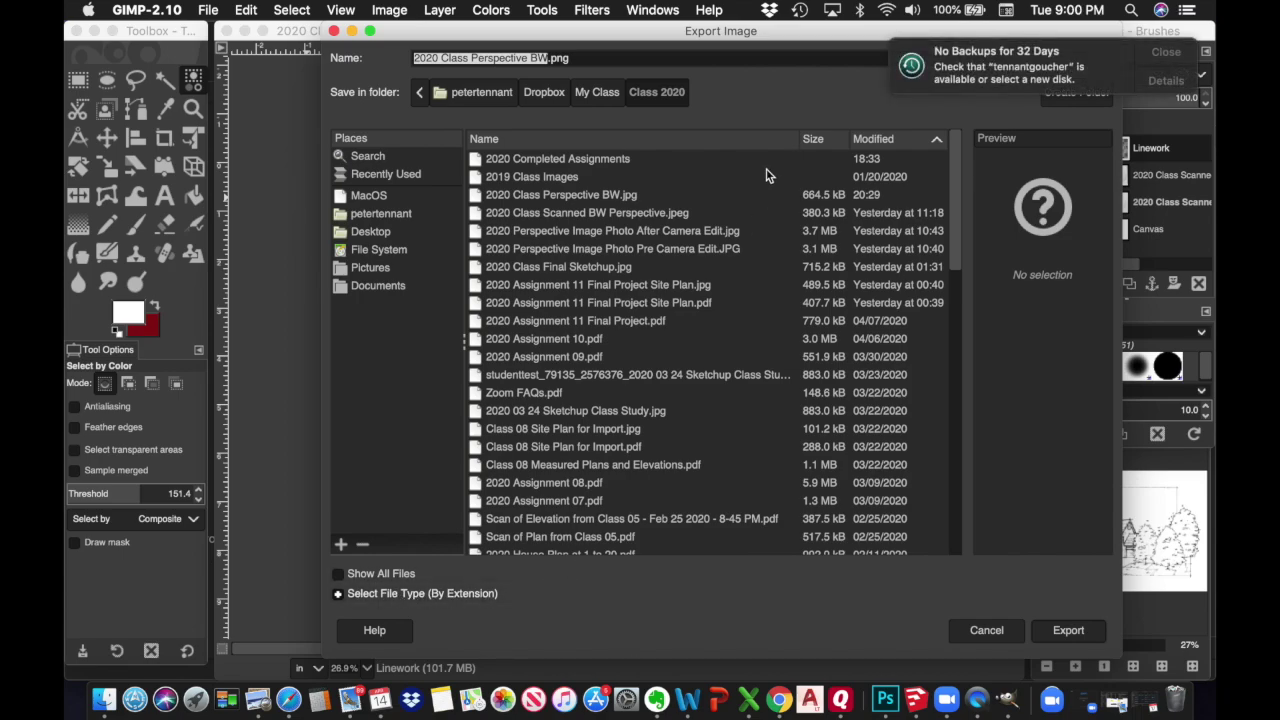
click(338, 594)
scroll(1183, 60, right, 2)
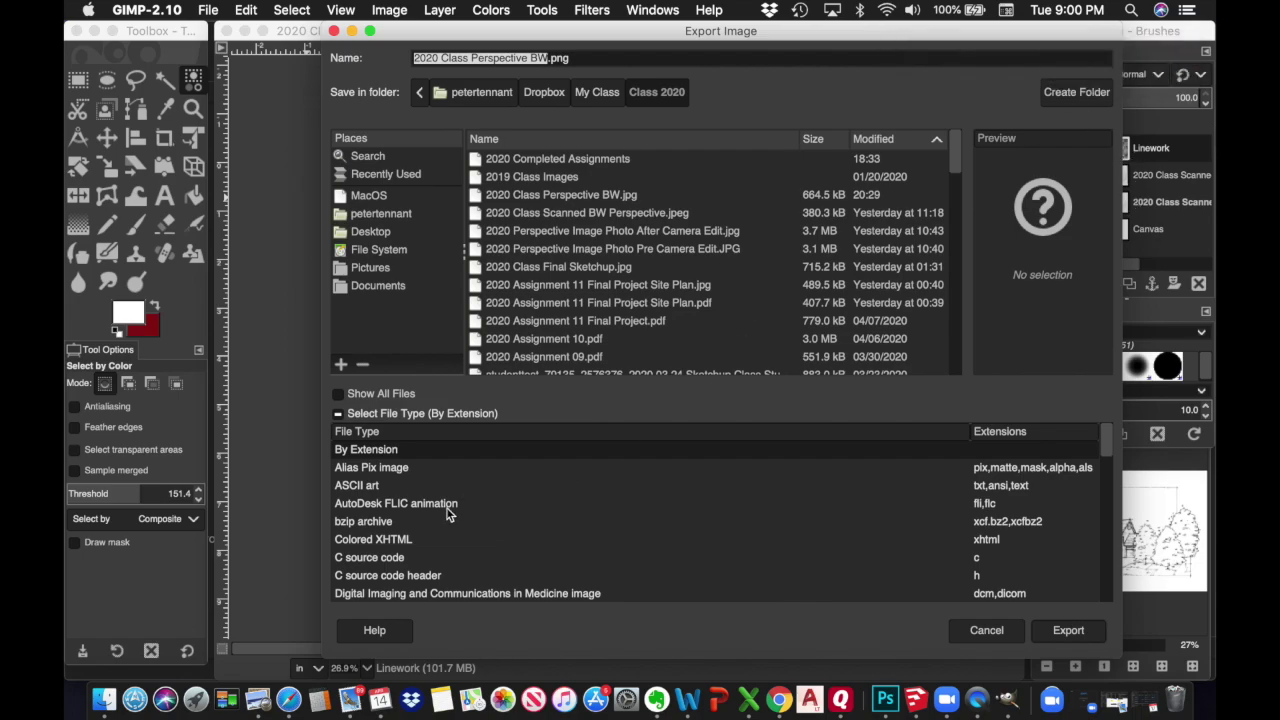
scroll(448, 514, down, 5)
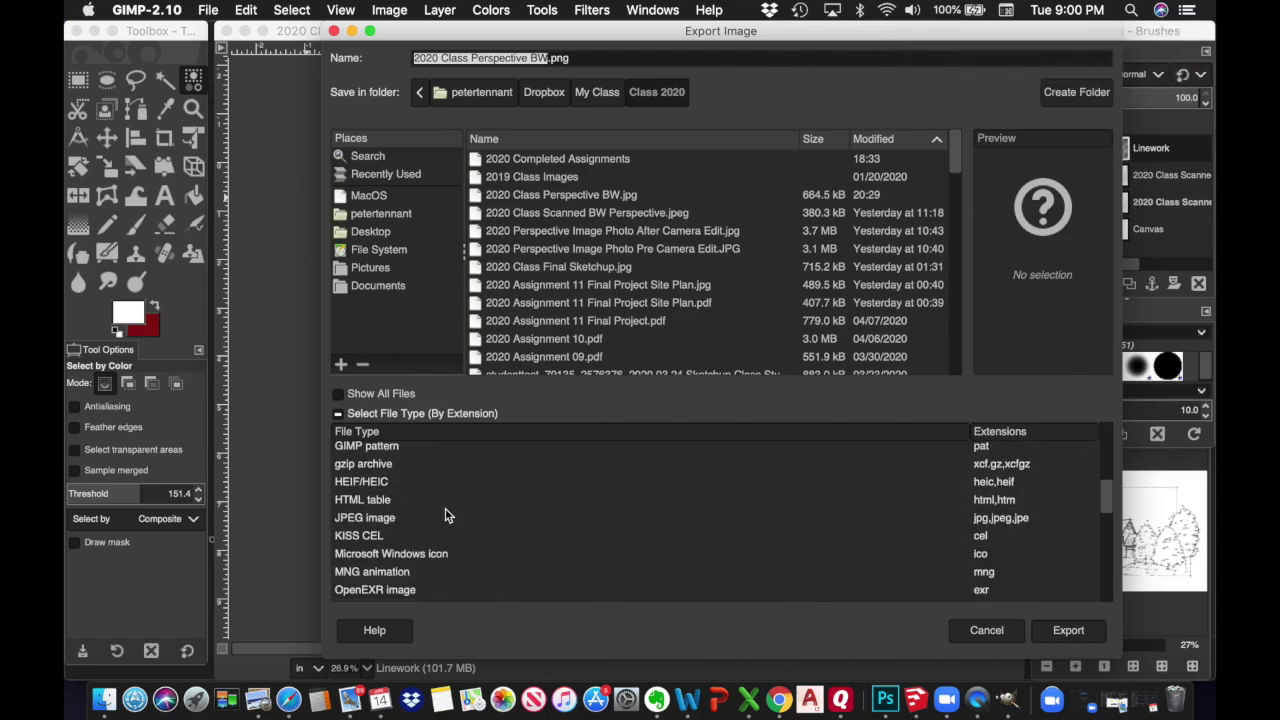
click(378, 519)
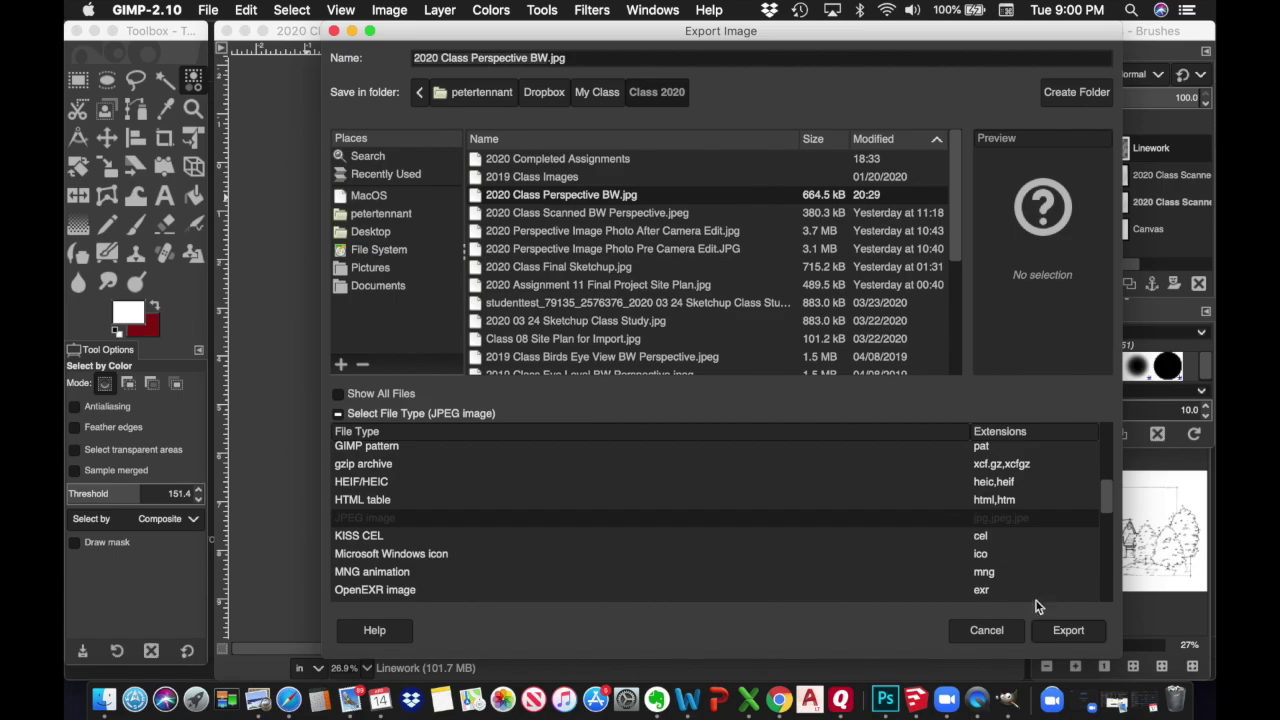
Step: Export 2020 Class Perspective BW.jpg over the existing file with a raised JPEG quality
click(1068, 630)
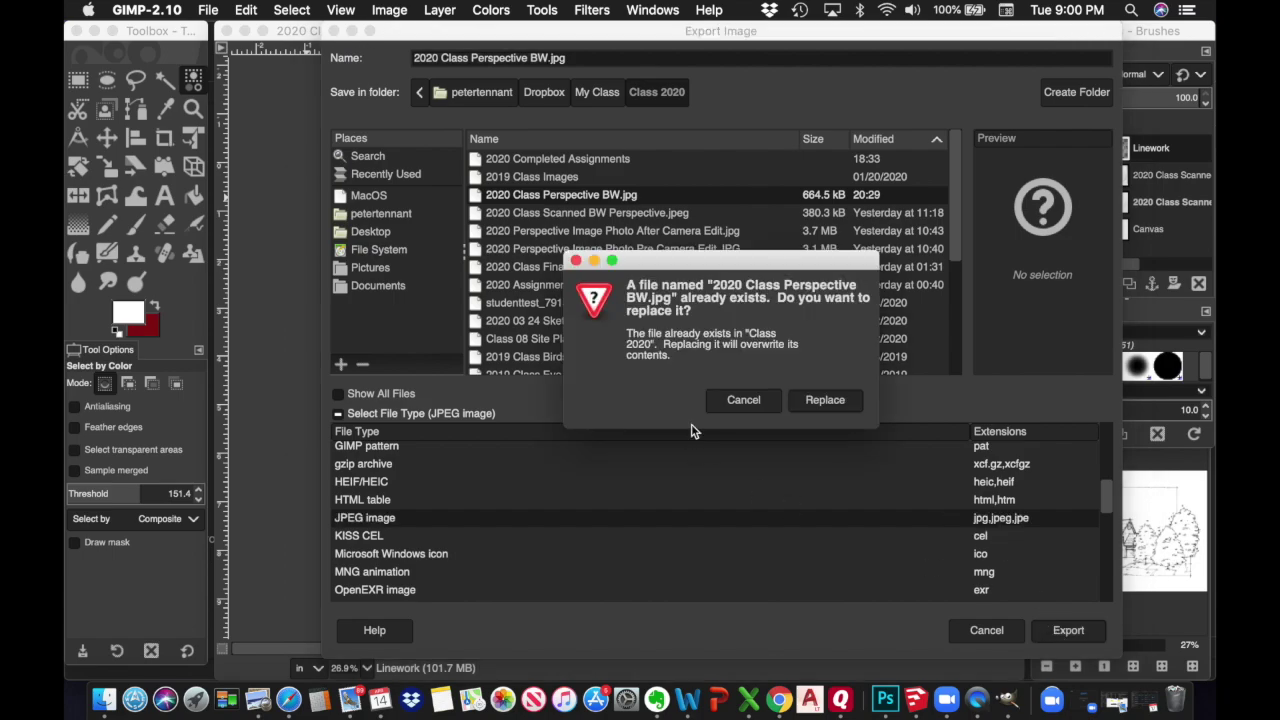
click(822, 404)
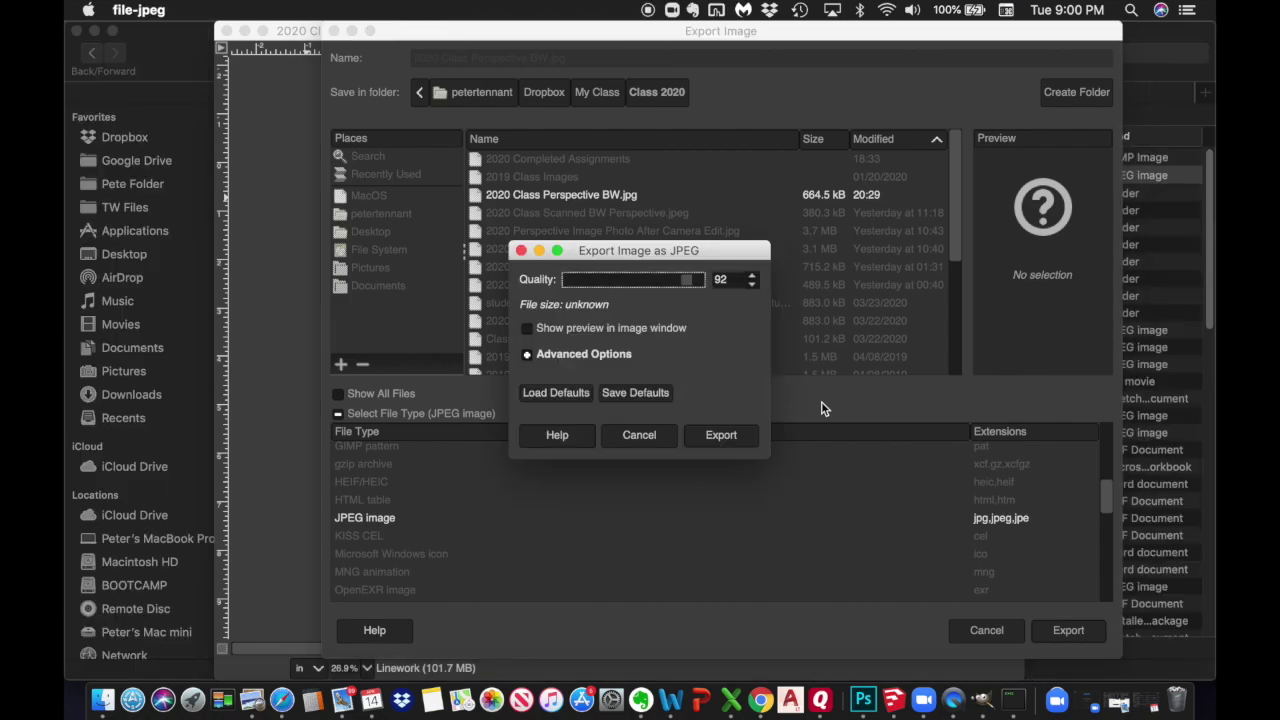
drag(681, 284, 714, 285)
click(733, 439)
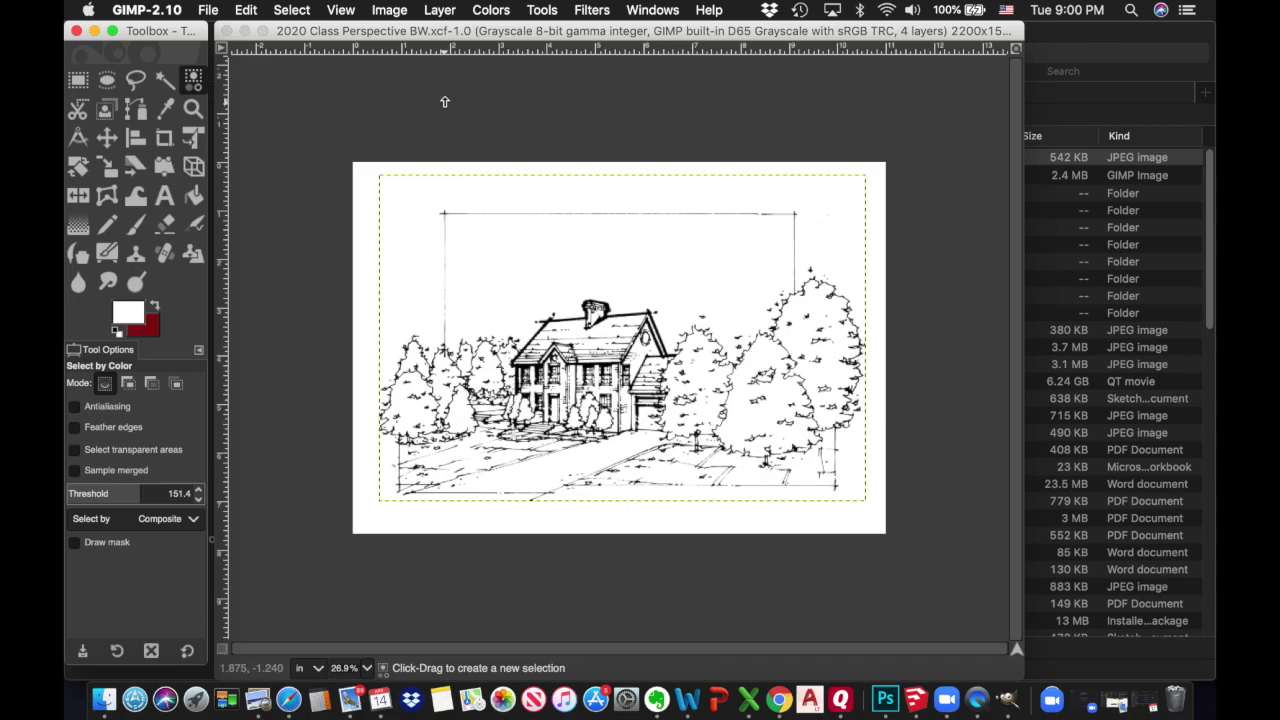
Step: Review the printer list and page setup in GIMP's print settings, then leave without printing
click(208, 10)
click(208, 10)
click(209, 11)
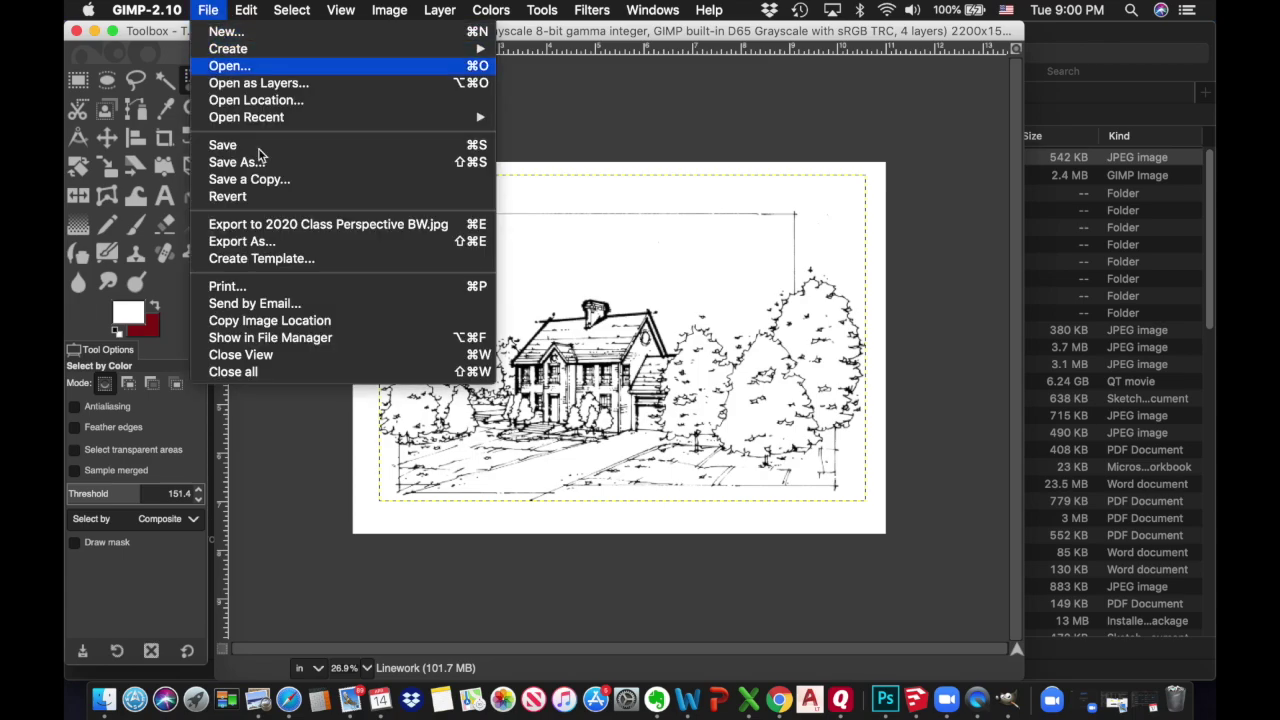
click(240, 290)
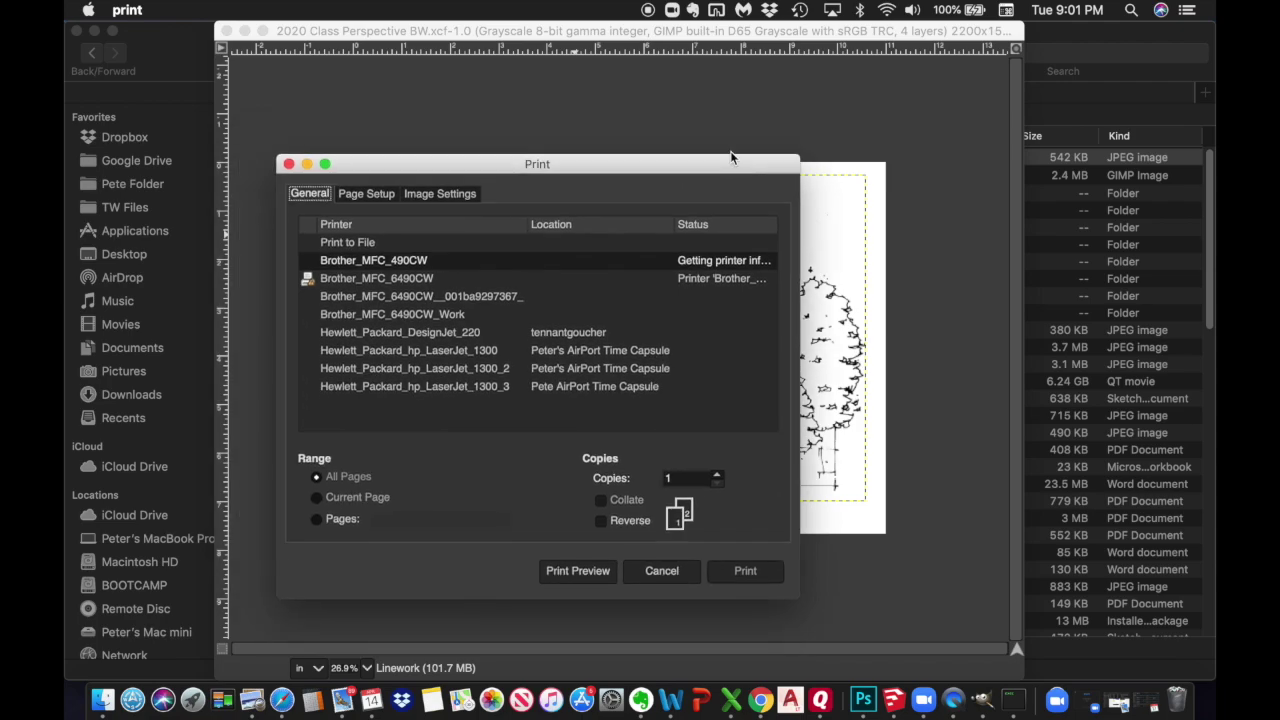
drag(729, 158, 735, 120)
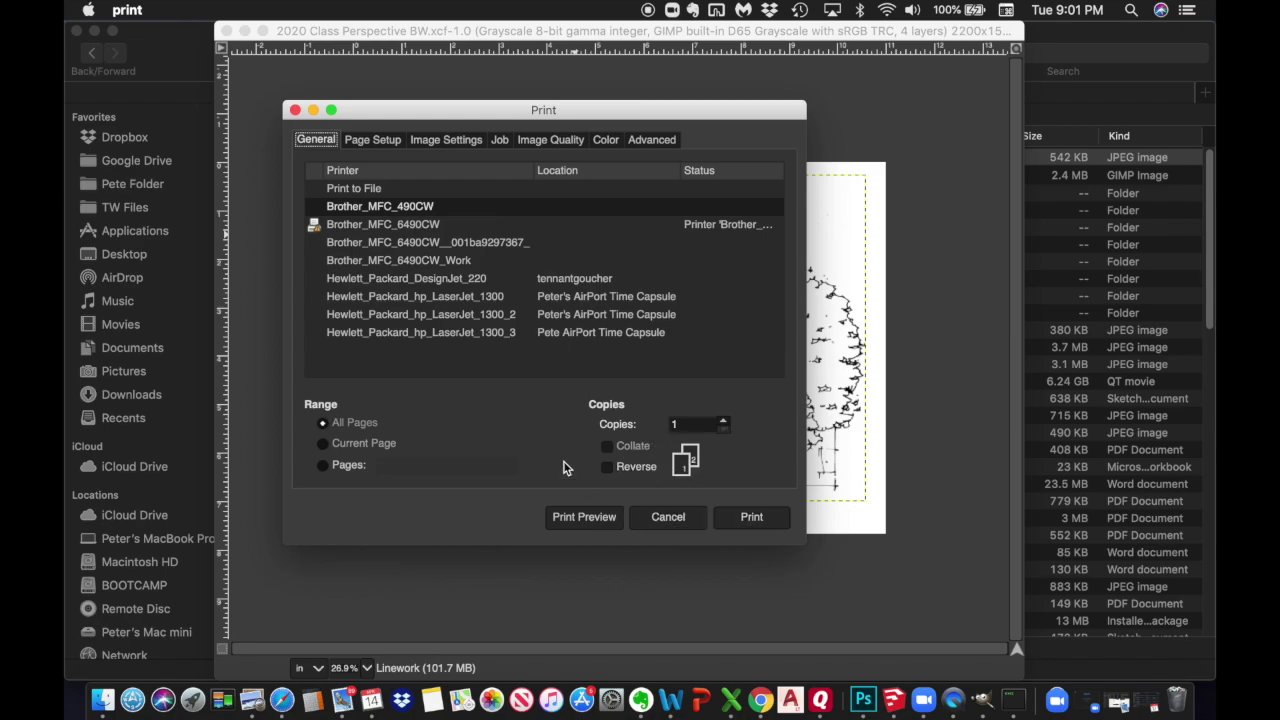
click(381, 143)
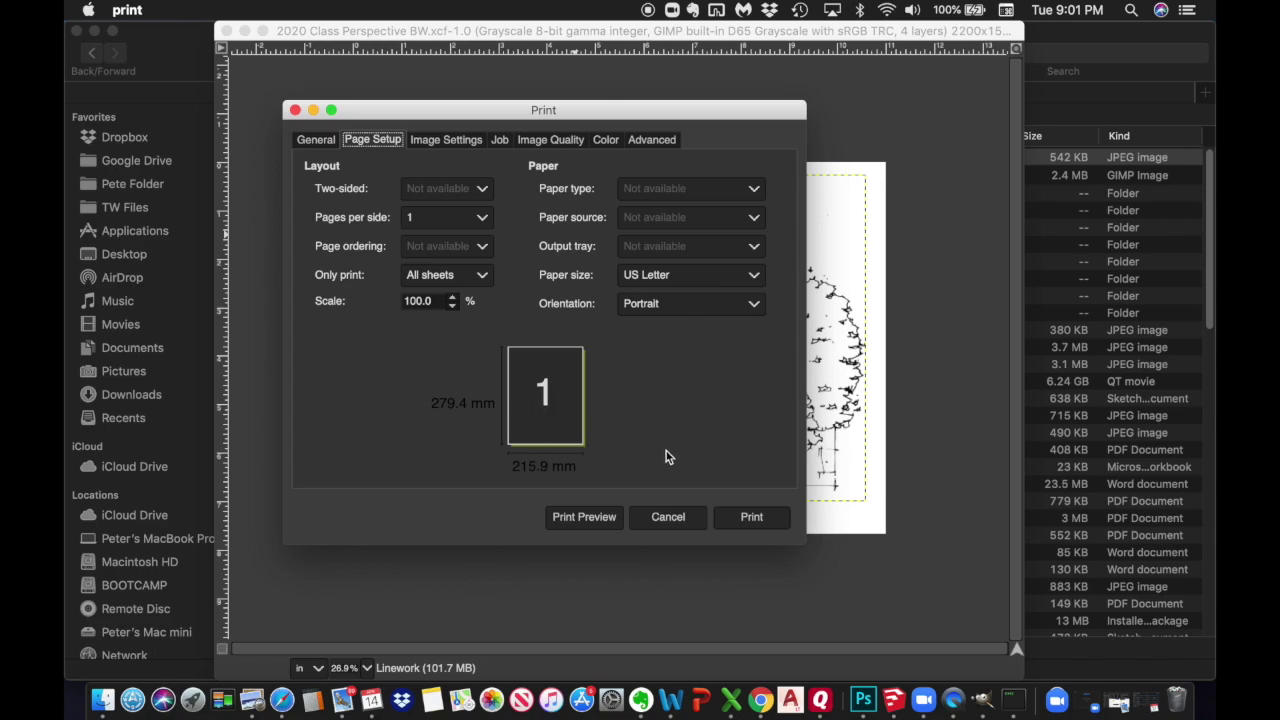
click(678, 523)
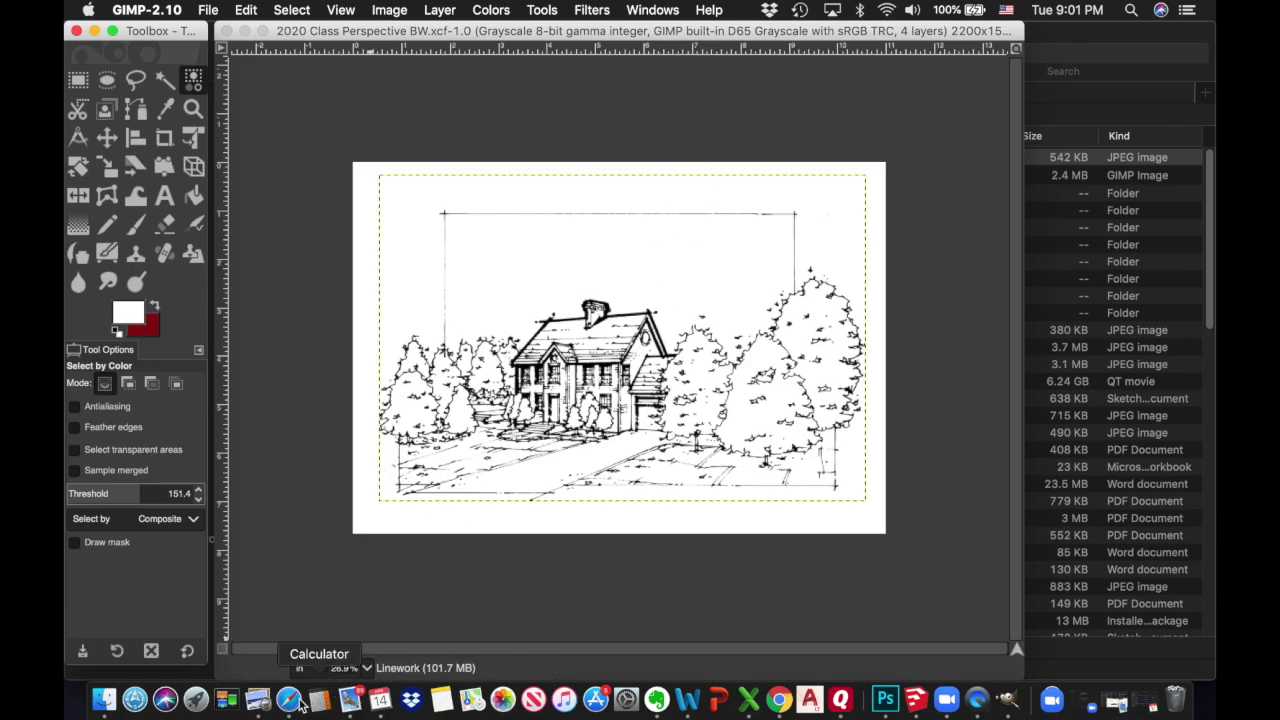
Step: Switch to Finder and open 2020 Class Perspective BW.jpg from the Class 2020 folder in Preview, showing the whole drawing
click(104, 700)
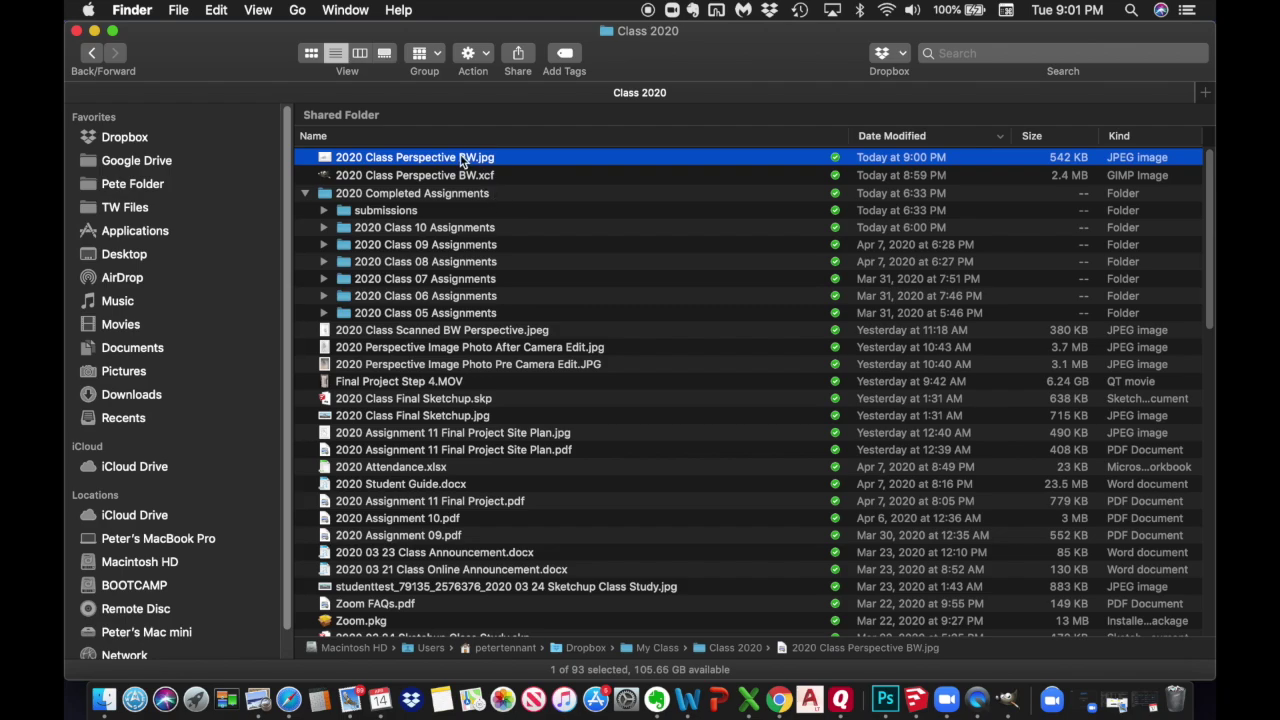
double_click(463, 162)
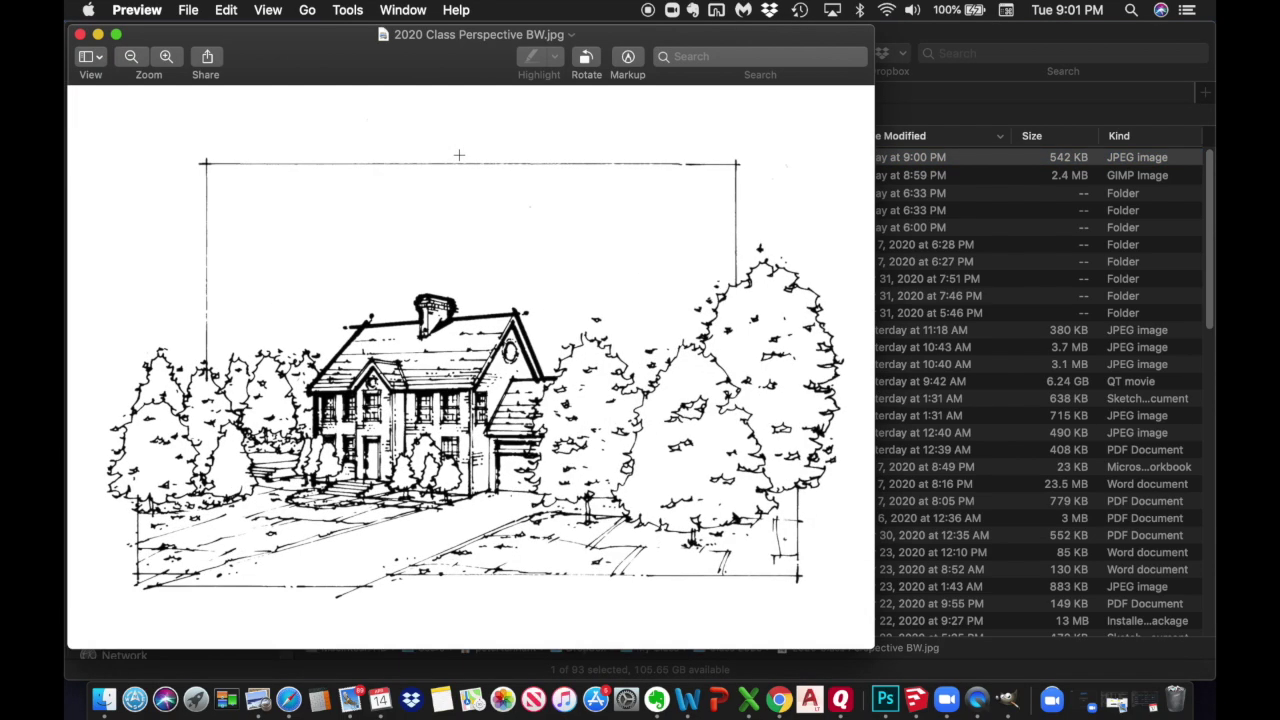
drag(464, 63, 511, 38)
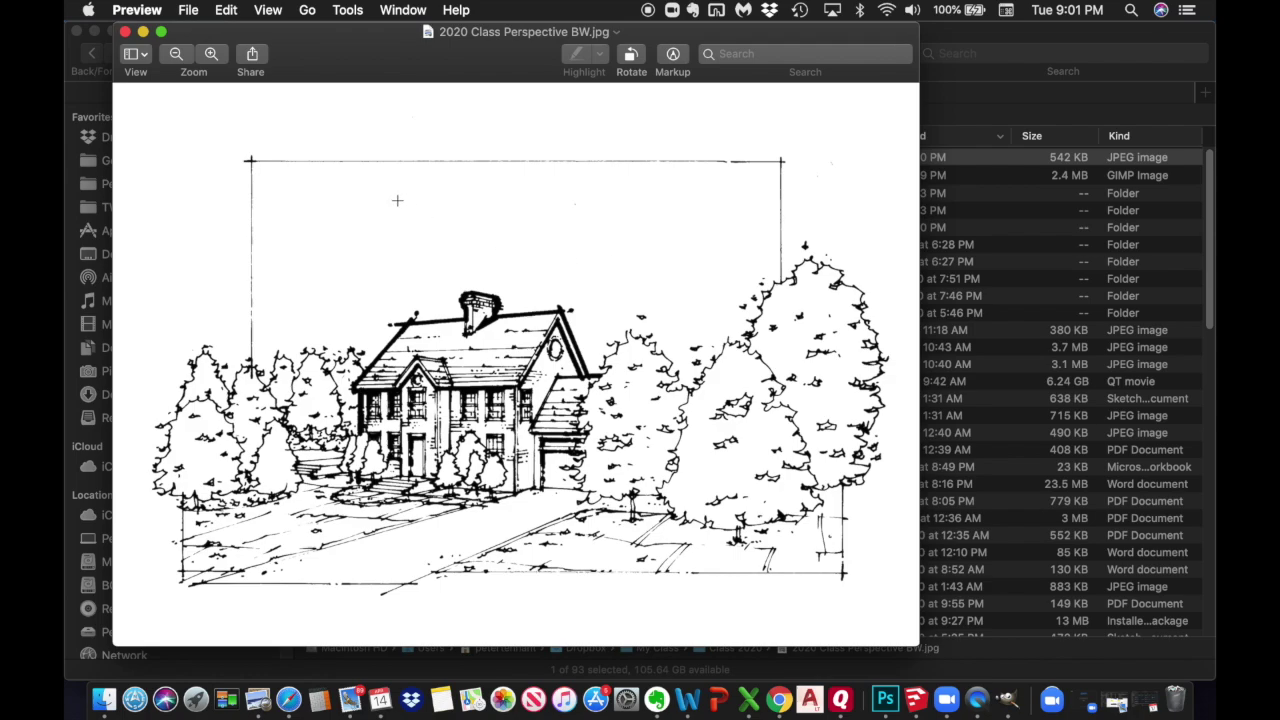
scroll(625, 302, down, 5)
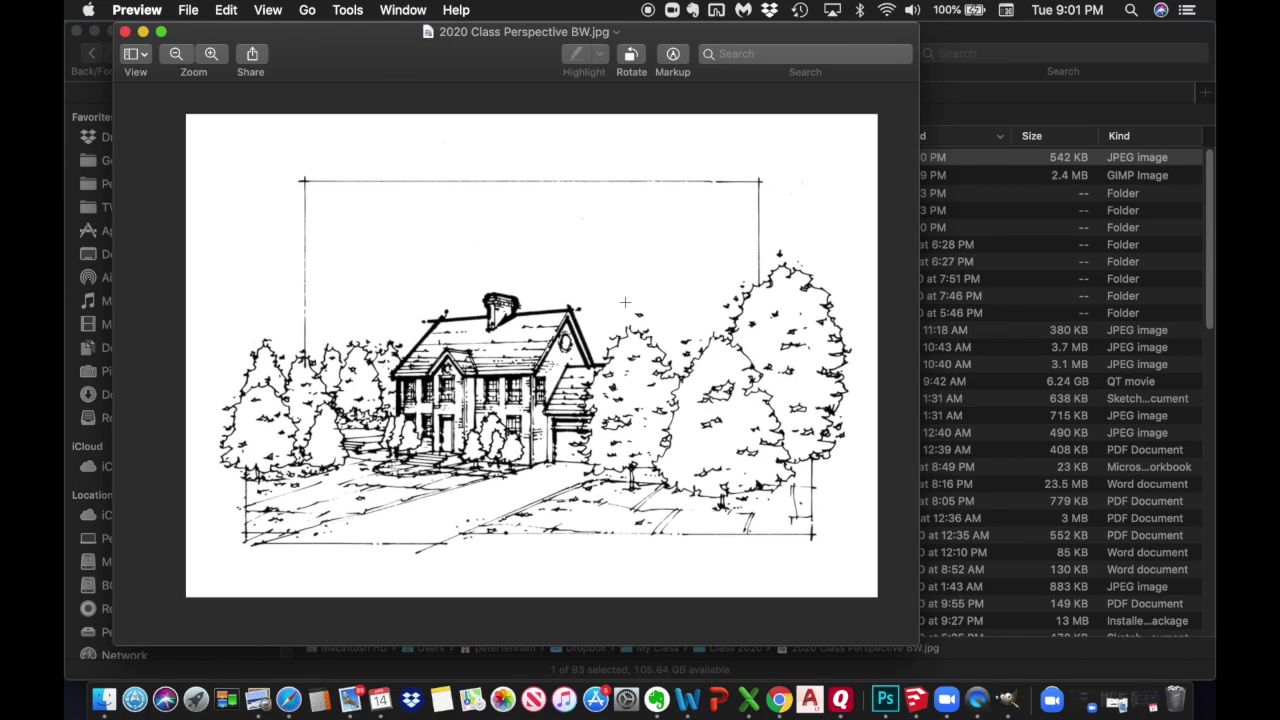
Step: Print the drawing on the Brother MFC-490CW with the printer's color option set to Grayscale
click(188, 10)
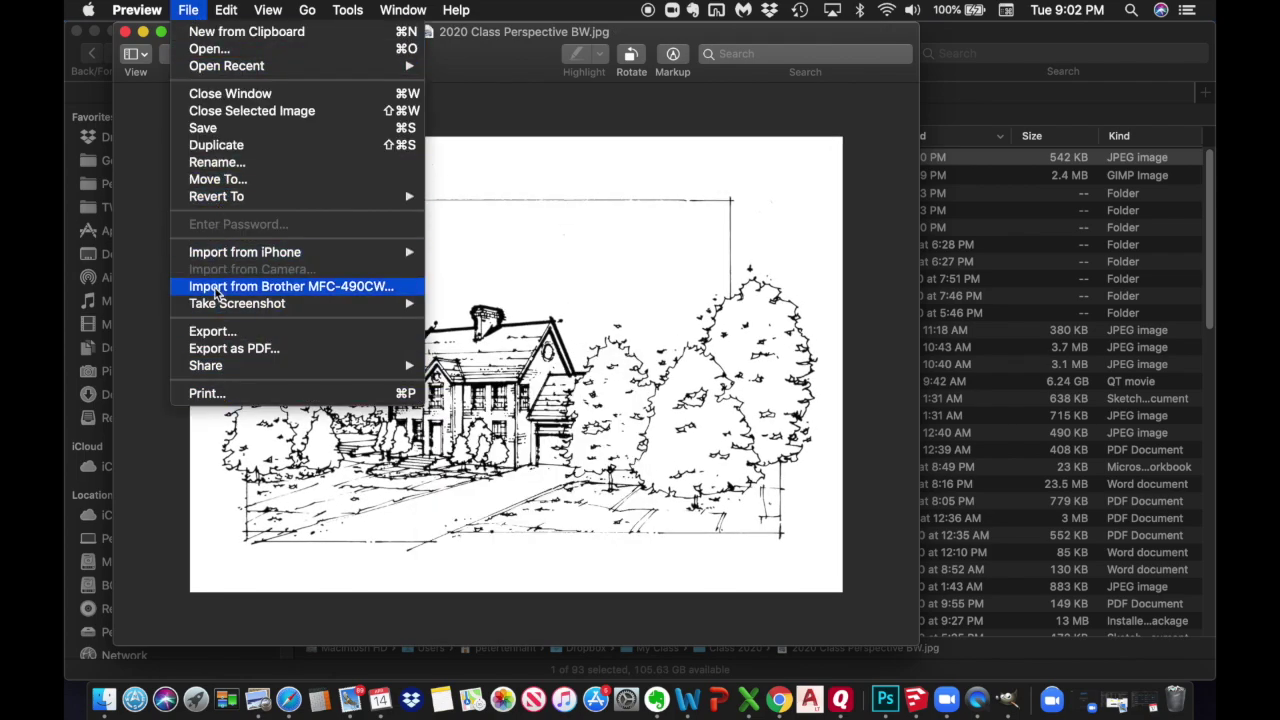
click(205, 394)
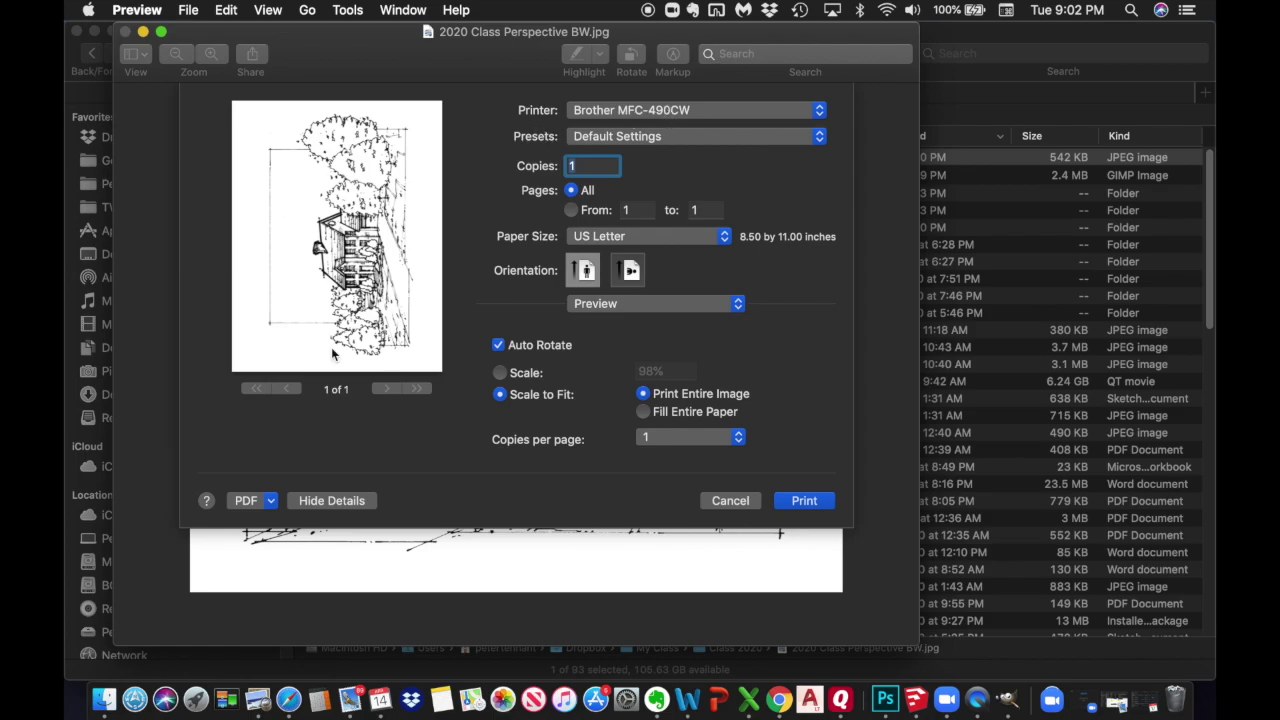
click(644, 302)
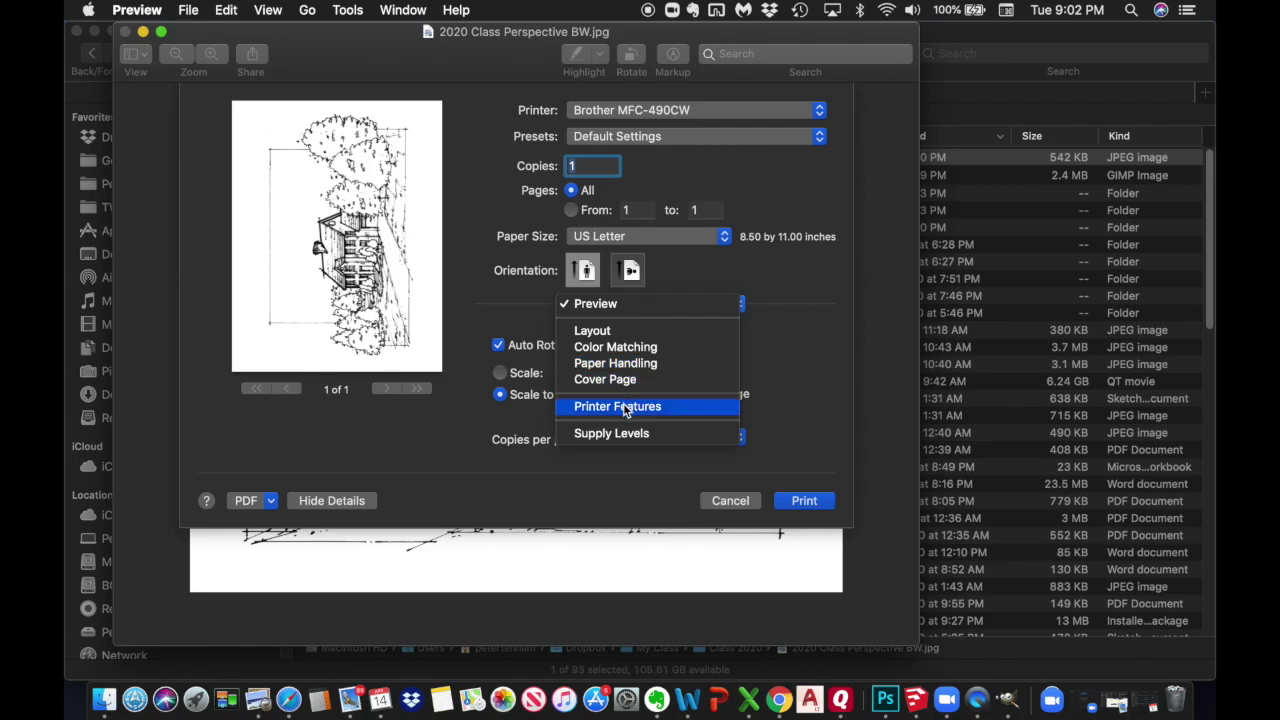
click(671, 279)
click(668, 364)
click(666, 380)
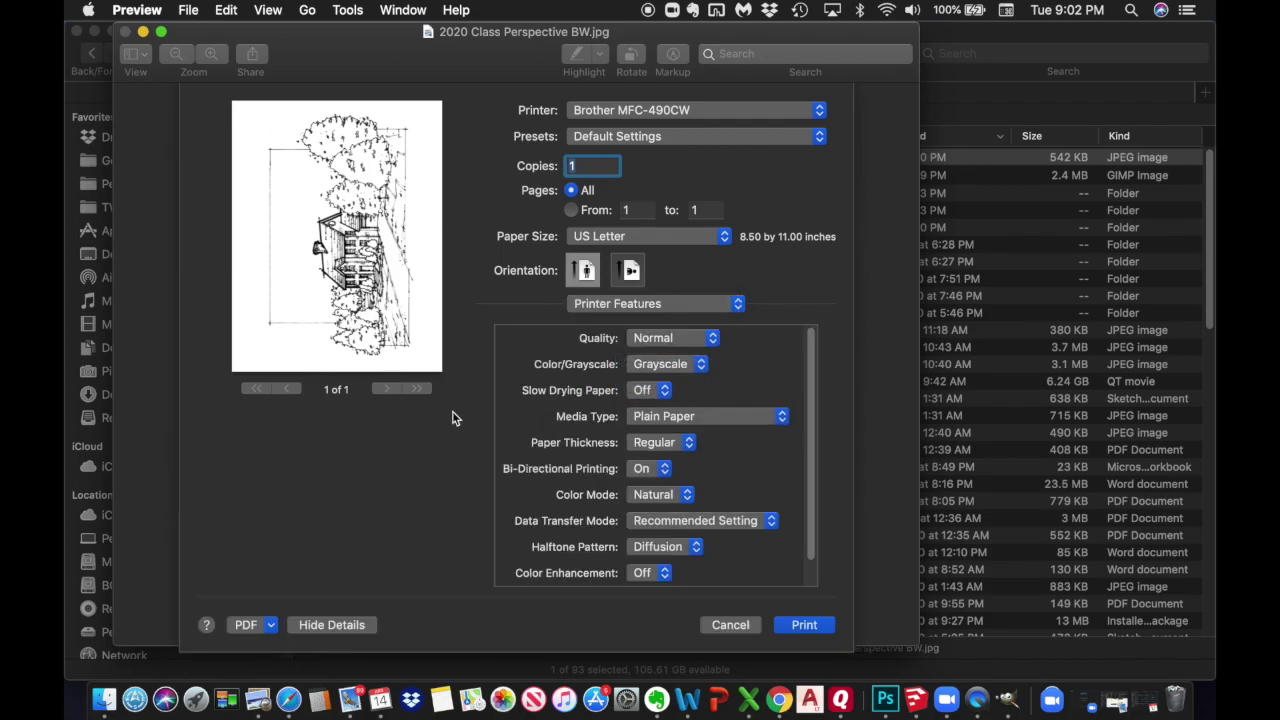
click(810, 624)
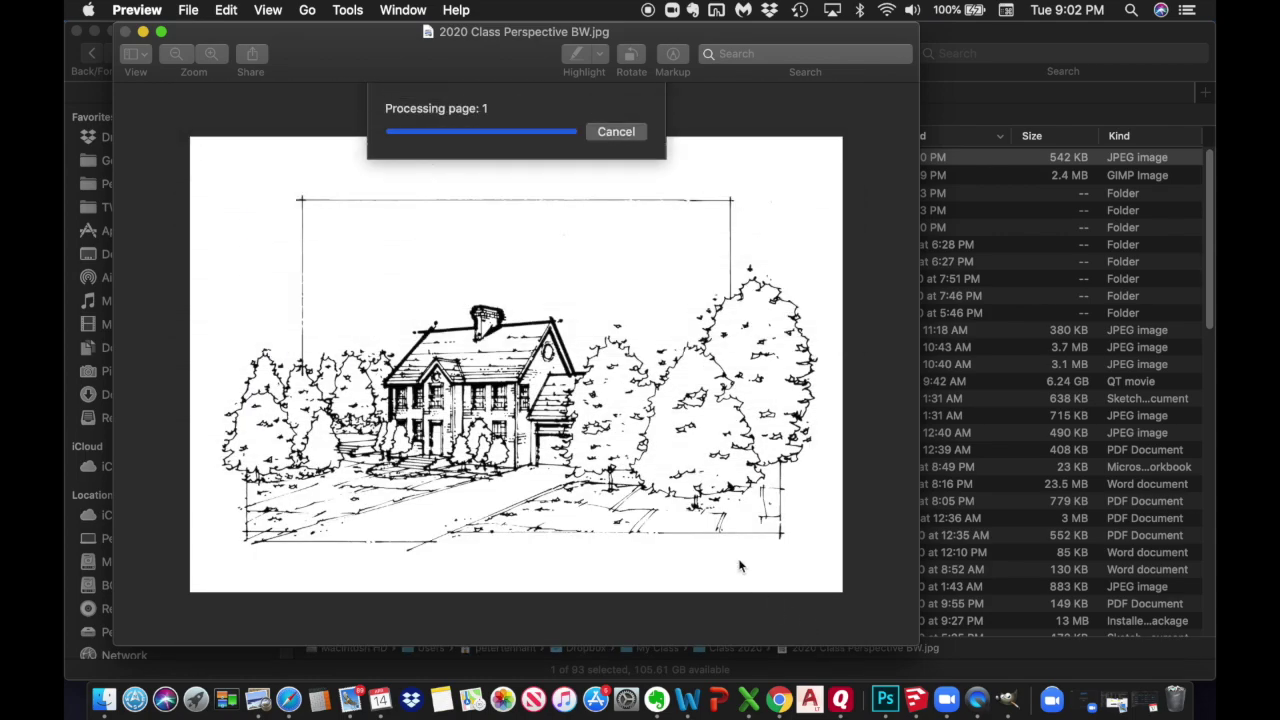